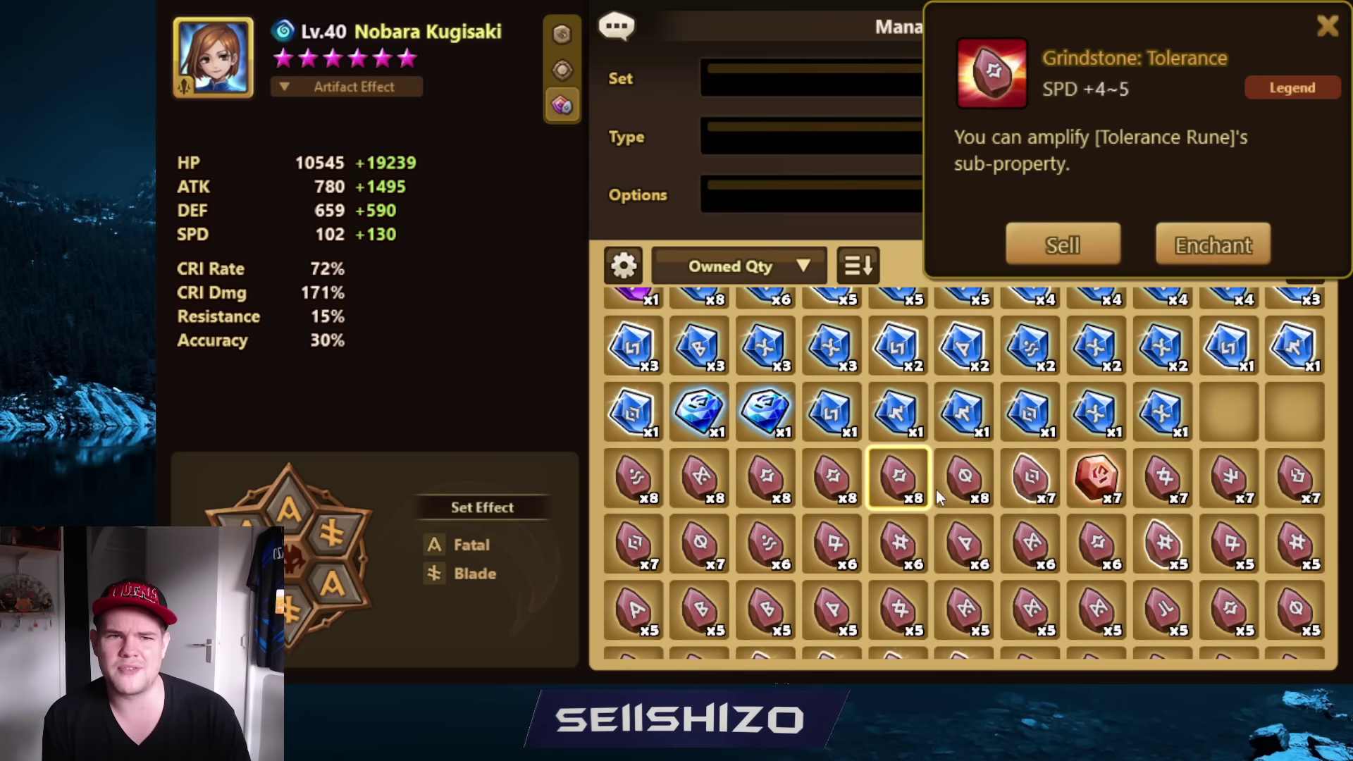
Examine the rune sets and stat ranges of the most-owned Legend grindstones, including the Seal, Accuracy and Endure ones.
{"action": "left_click", "coordinate": [967, 483]}
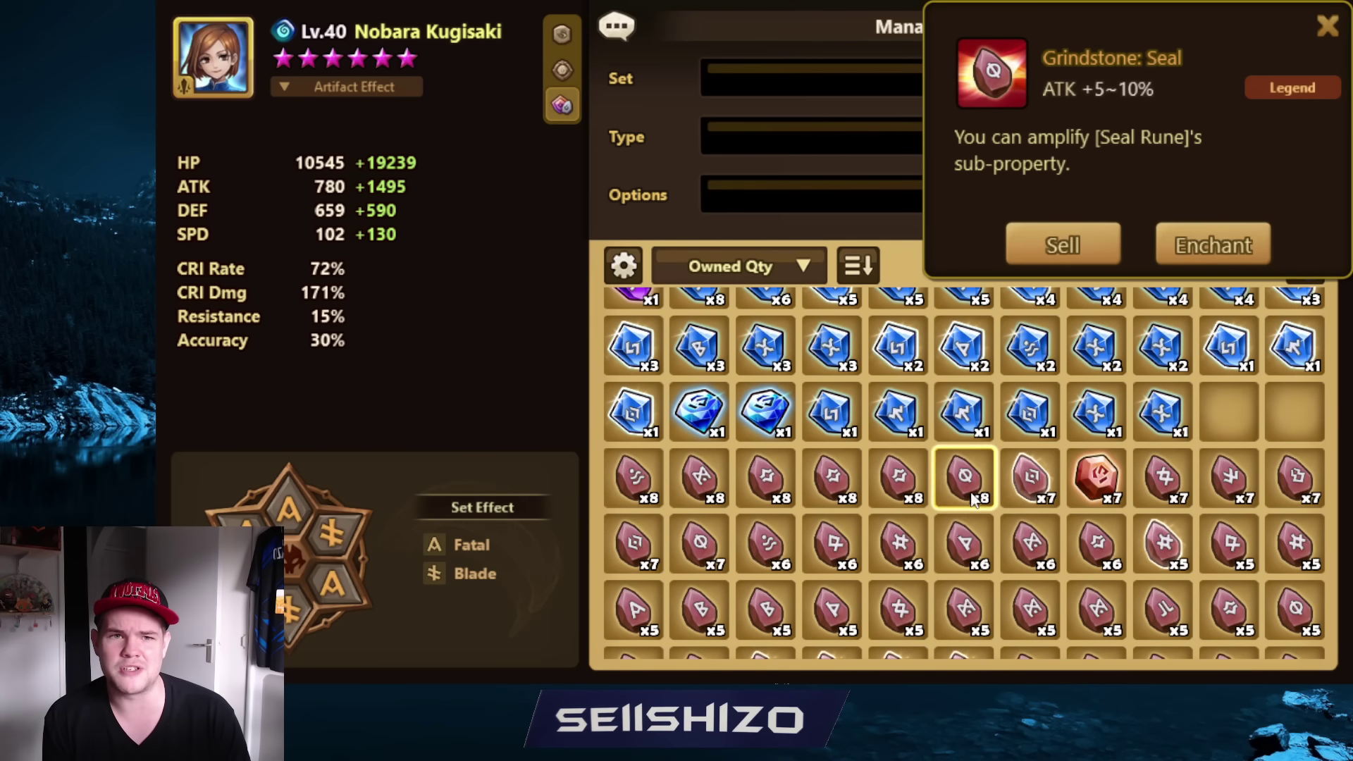
{"action": "left_click", "coordinate": [1163, 487]}
{"action": "left_click", "coordinate": [1229, 486]}
{"action": "left_click", "coordinate": [1295, 486]}
{"action": "left_click", "coordinate": [696, 554]}
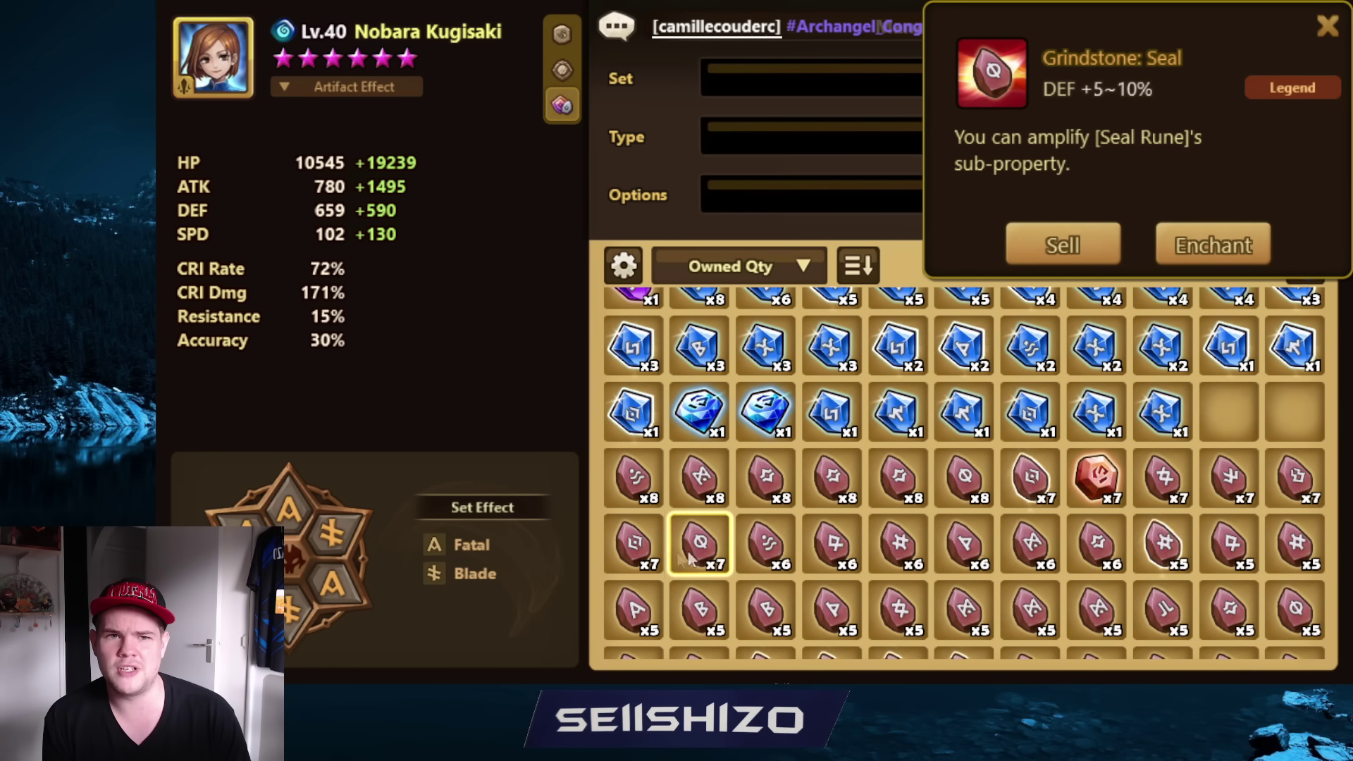
{"action": "left_click", "coordinate": [630, 553]}
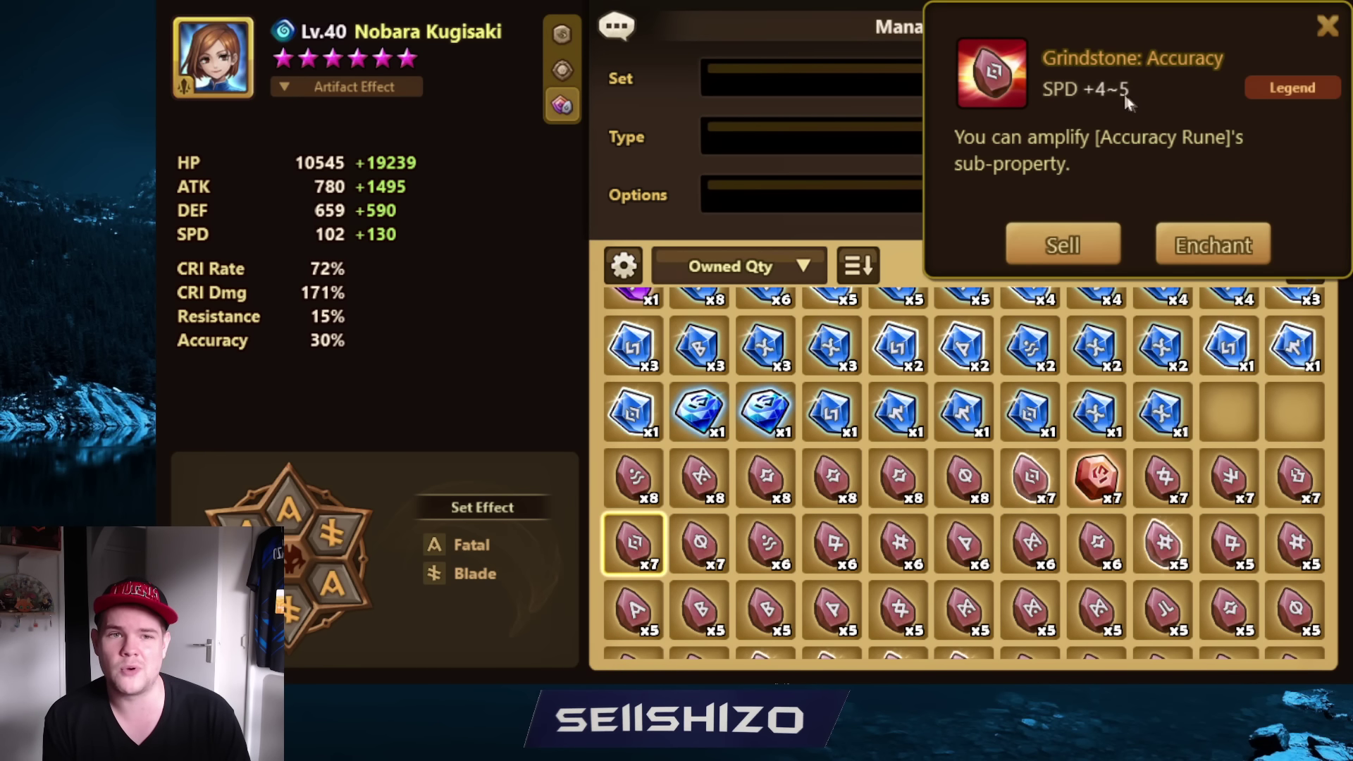
{"action": "left_click", "coordinate": [708, 553]}
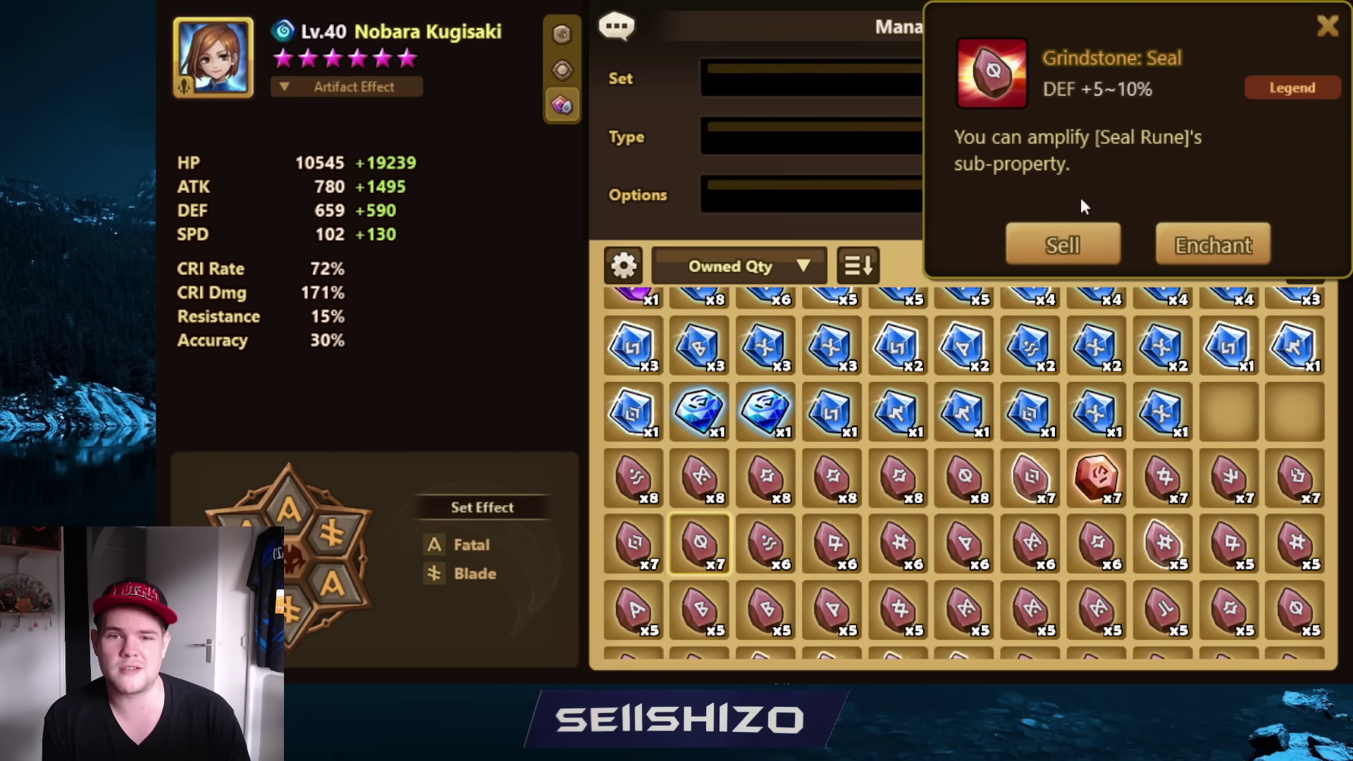
{"action": "left_click", "coordinate": [835, 553]}
{"action": "left_click", "coordinate": [899, 553]}
{"action": "left_click", "coordinate": [964, 553]}
{"action": "left_click", "coordinate": [898, 553]}
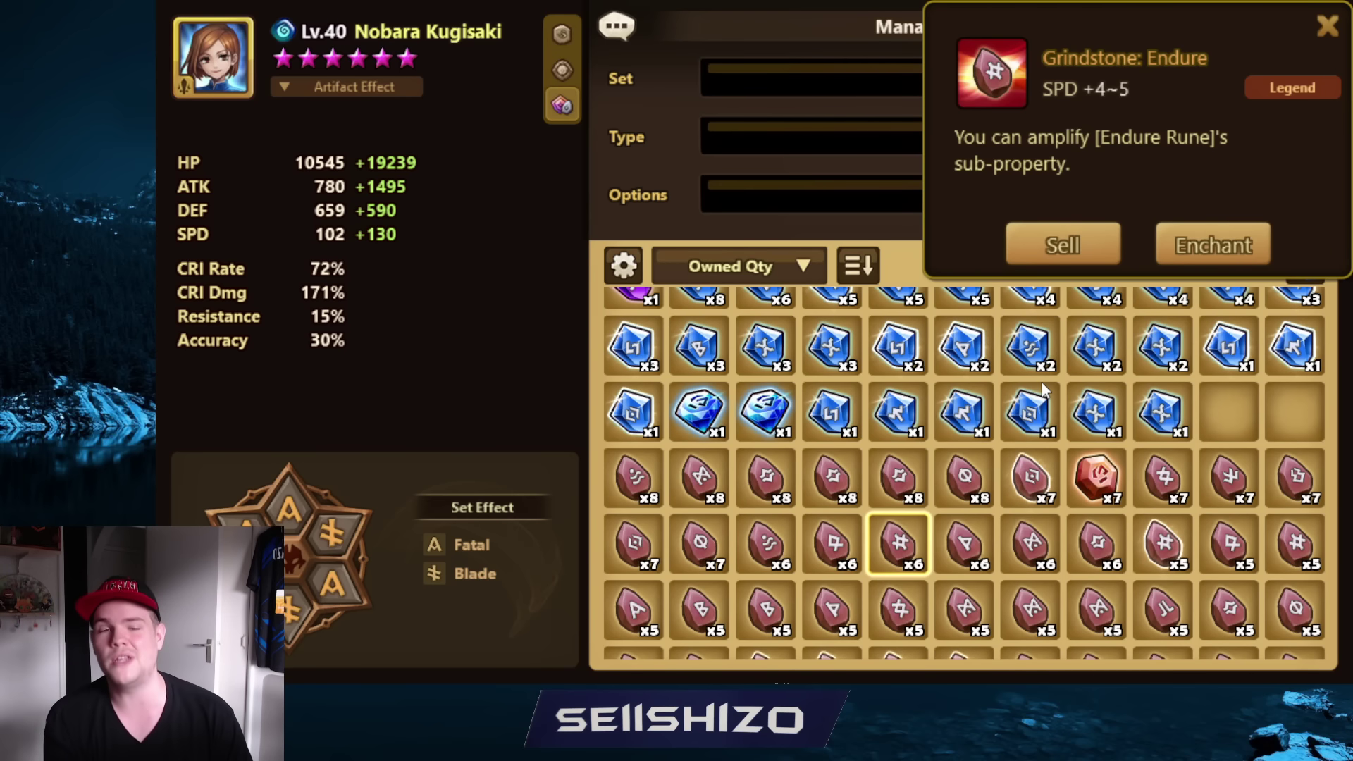
Leave the grindstone inventory and monster list, and open the Rift Raid area in the Rift of Worlds.
{"action": "left_click", "coordinate": [1327, 28]}
{"action": "left_click", "coordinate": [1330, 25]}
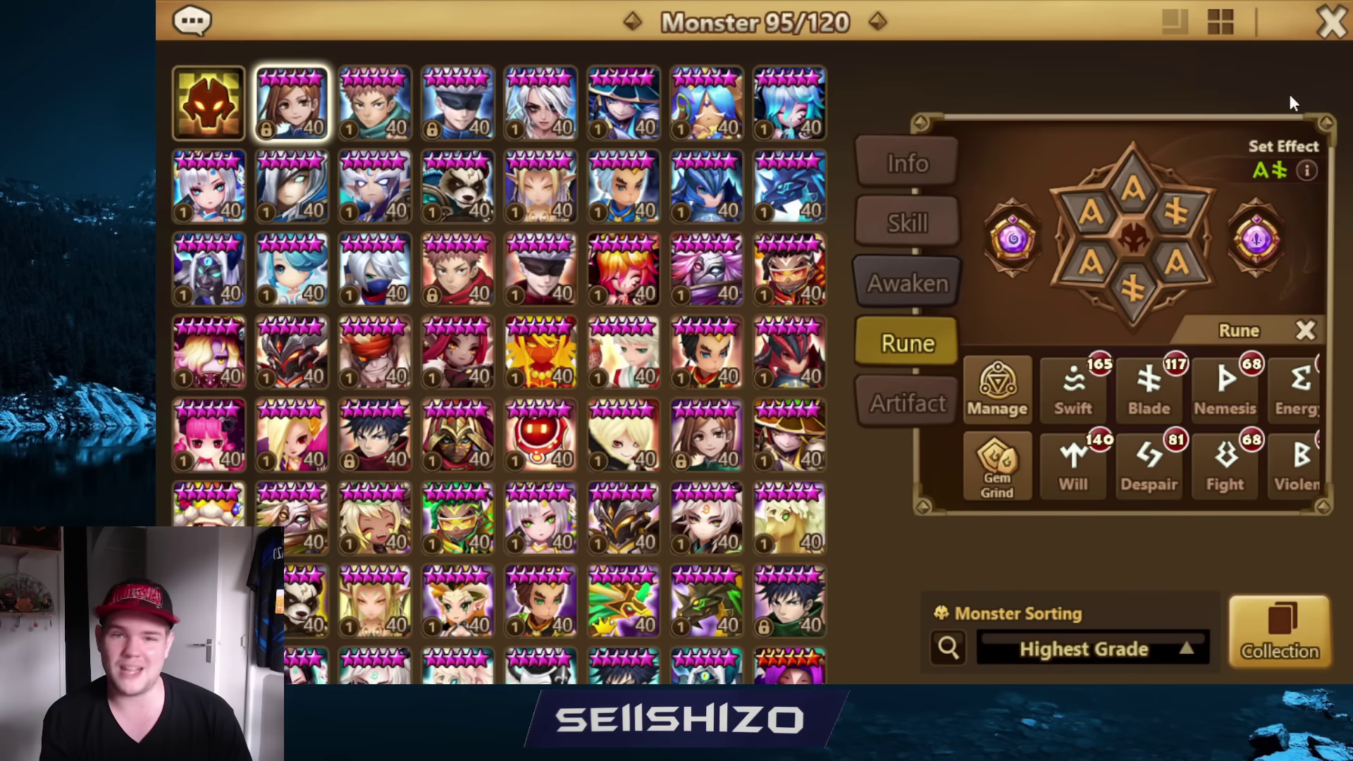
{"action": "left_click", "coordinate": [1332, 34]}
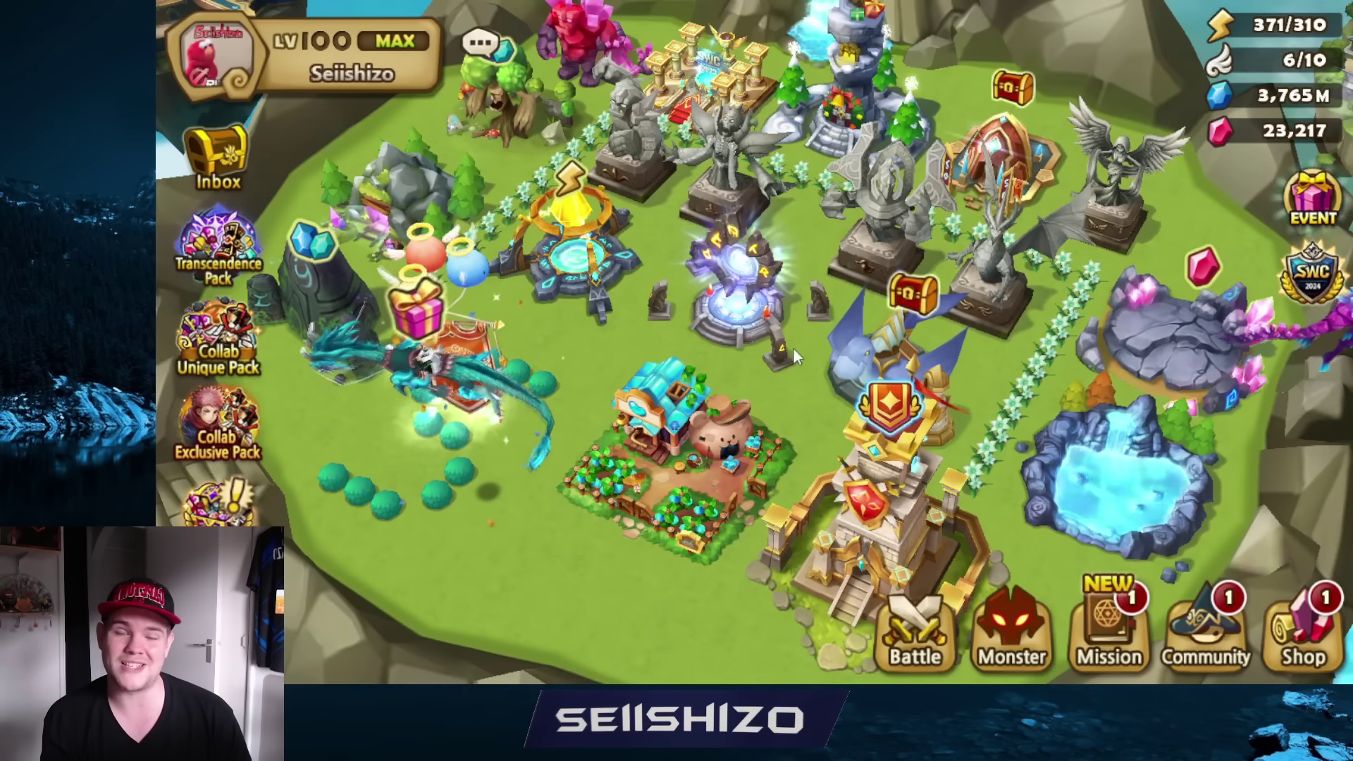
{"action": "left_click", "coordinate": [915, 634]}
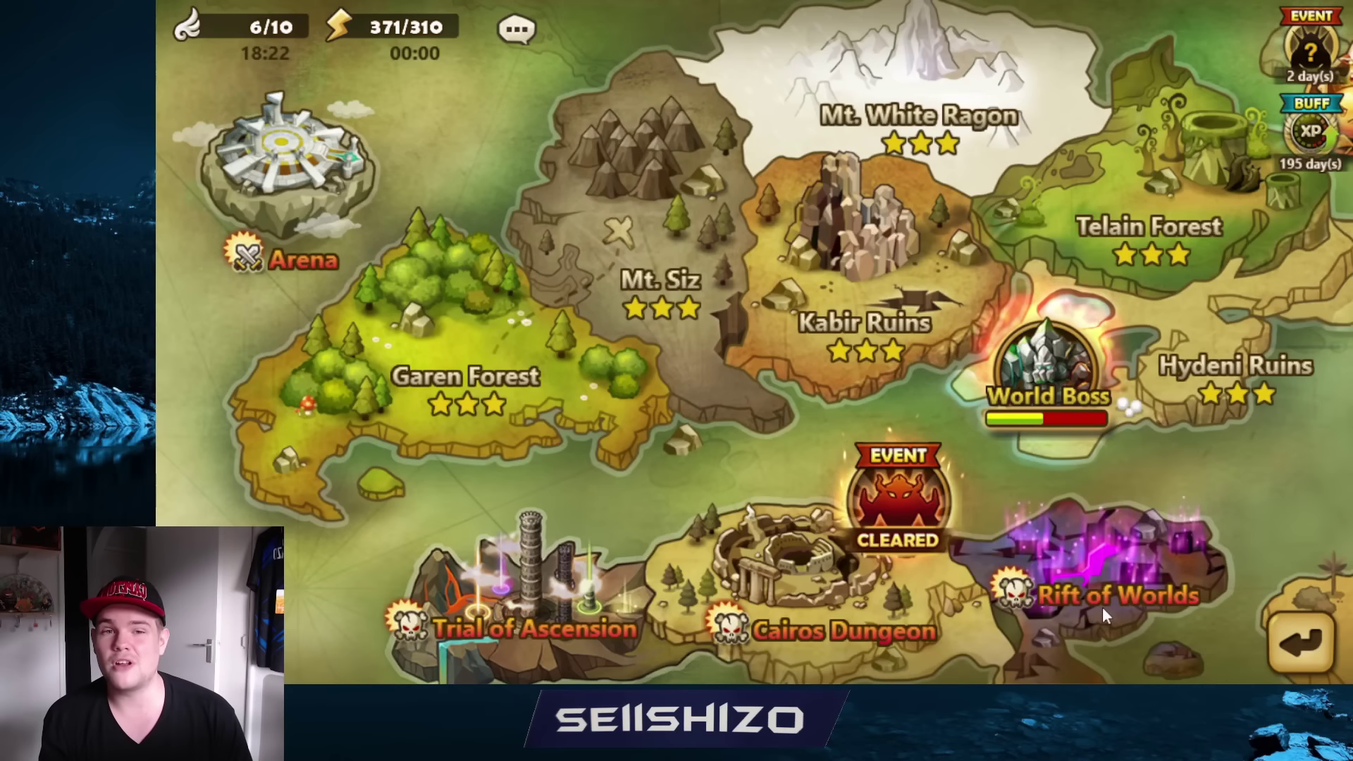
{"action": "left_click", "coordinate": [1102, 605]}
{"action": "left_click", "coordinate": [702, 418]}
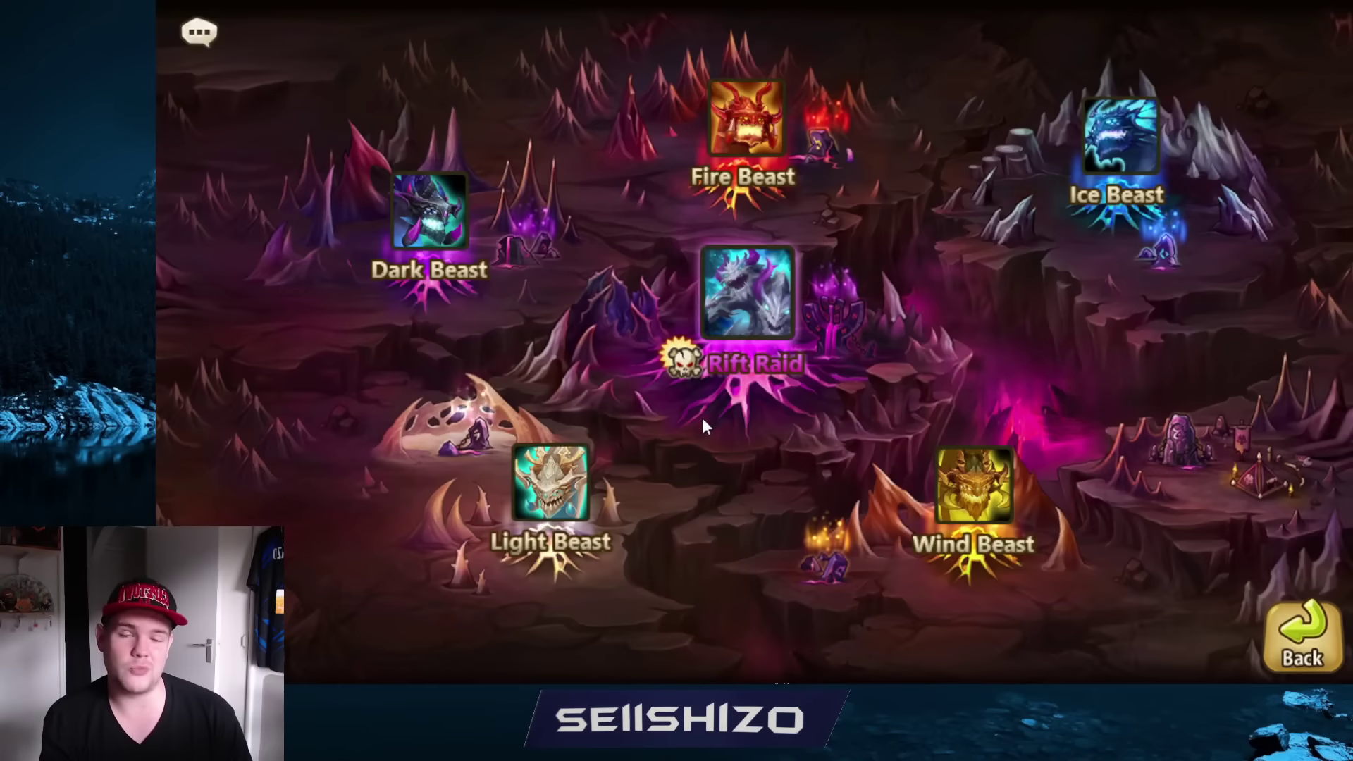
{"action": "left_click", "coordinate": [708, 264]}
{"action": "left_click", "coordinate": [525, 220]}
Switch to the SWARFARM website and open the drop report for Rift Raid B5.
{"action": "scroll", "coordinate": [784, 306], "scroll_direction": "down", "scroll_amount": 3}
{"action": "scroll", "coordinate": [739, 451], "scroll_direction": "up", "scroll_amount": 3}
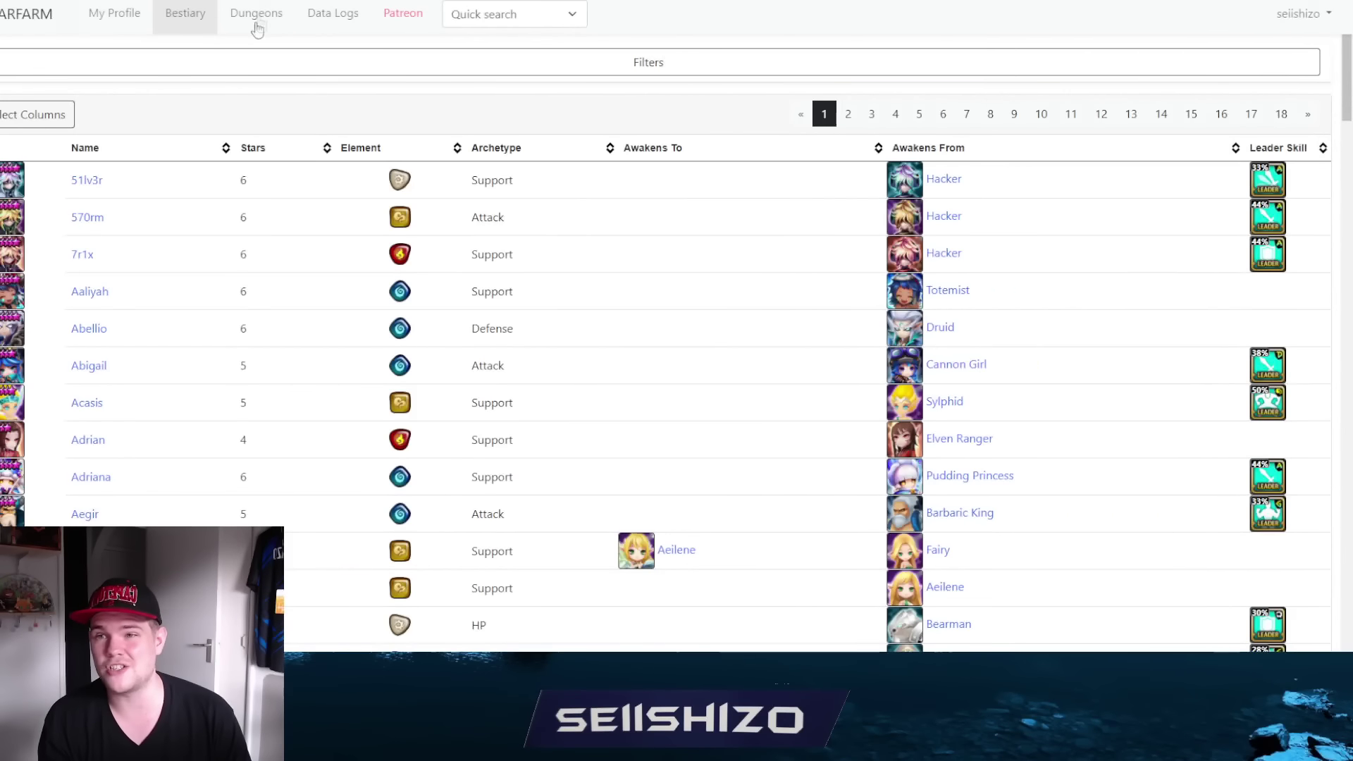
{"action": "left_click", "coordinate": [261, 16]}
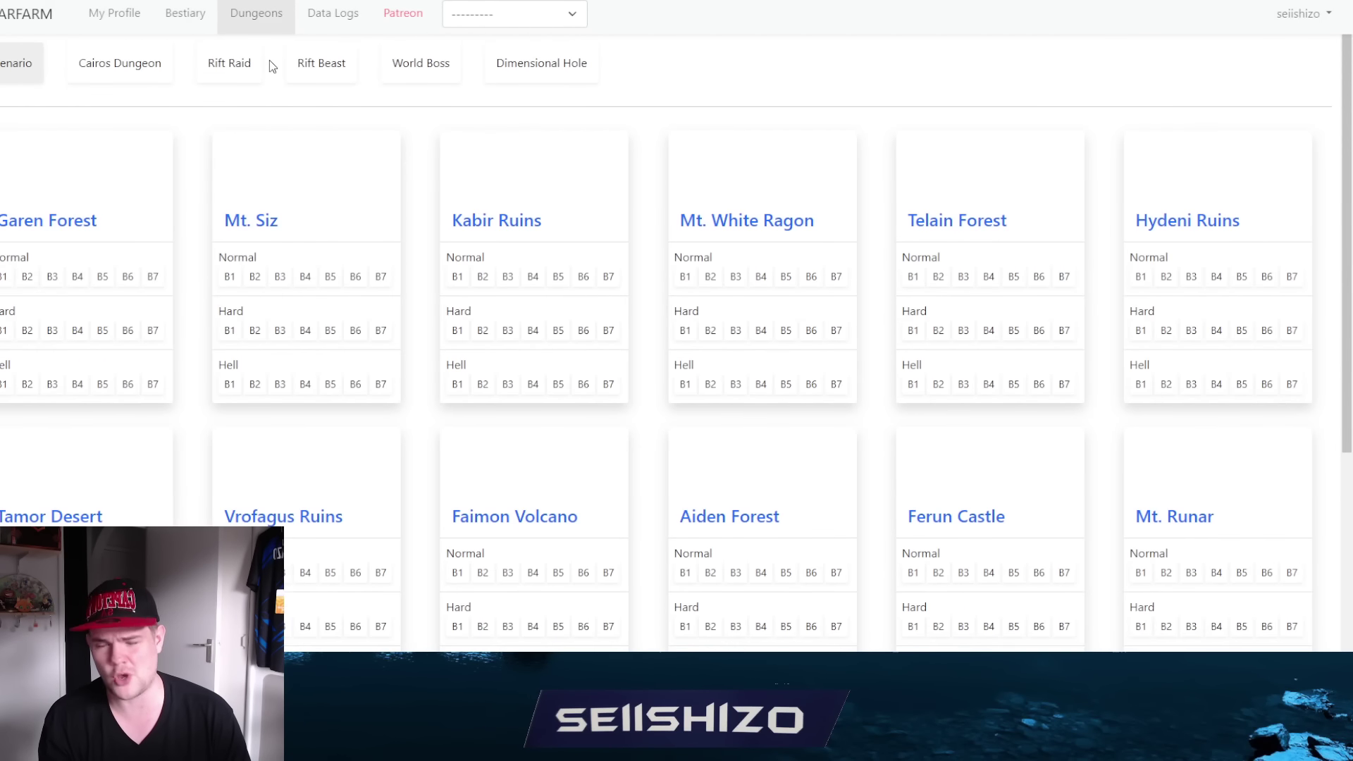
{"action": "left_click", "coordinate": [219, 65]}
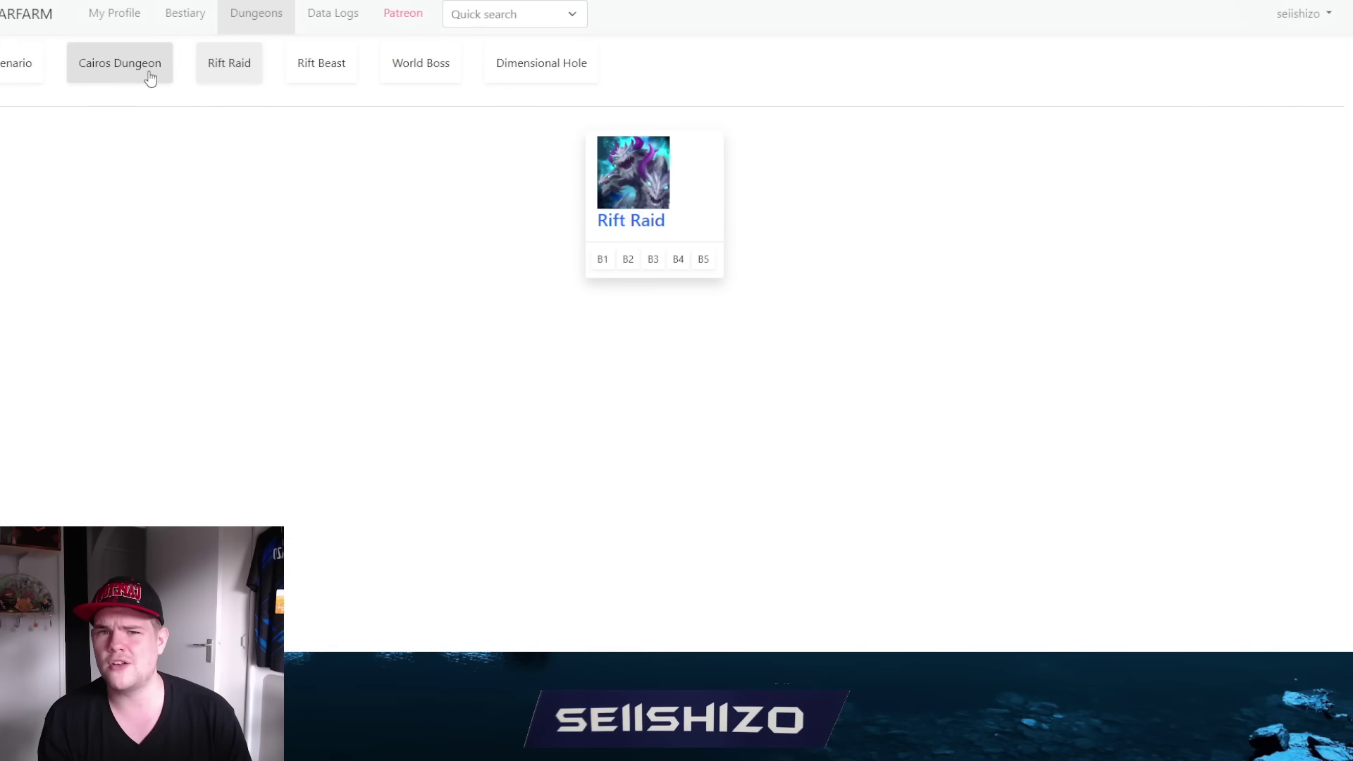
{"action": "left_click", "coordinate": [707, 259]}
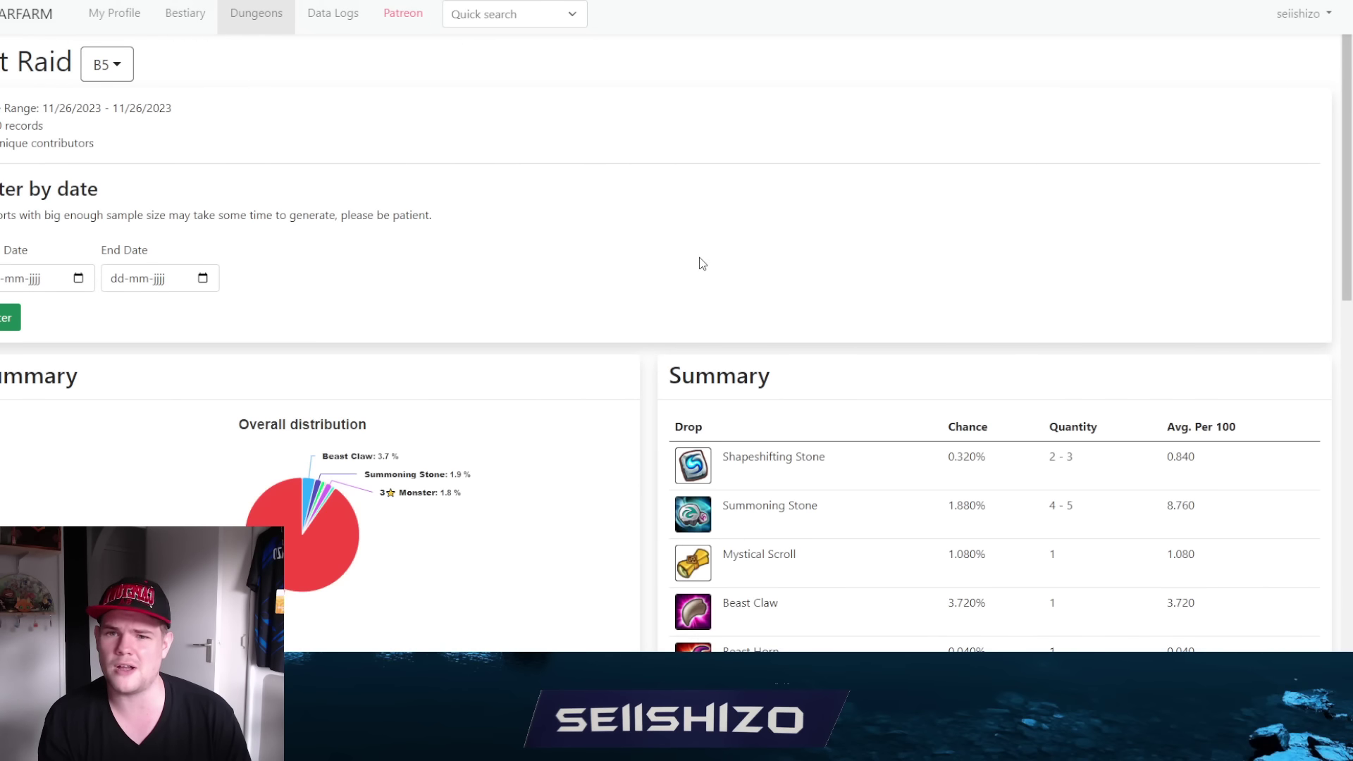
Examine the overall drop distribution and the drop summary table, marking the Beast Claw and Beast Horn entries.
{"action": "scroll", "coordinate": [639, 233], "scroll_direction": "down", "scroll_amount": 2}
{"action": "scroll", "coordinate": [635, 227], "scroll_direction": "down", "scroll_amount": 2}
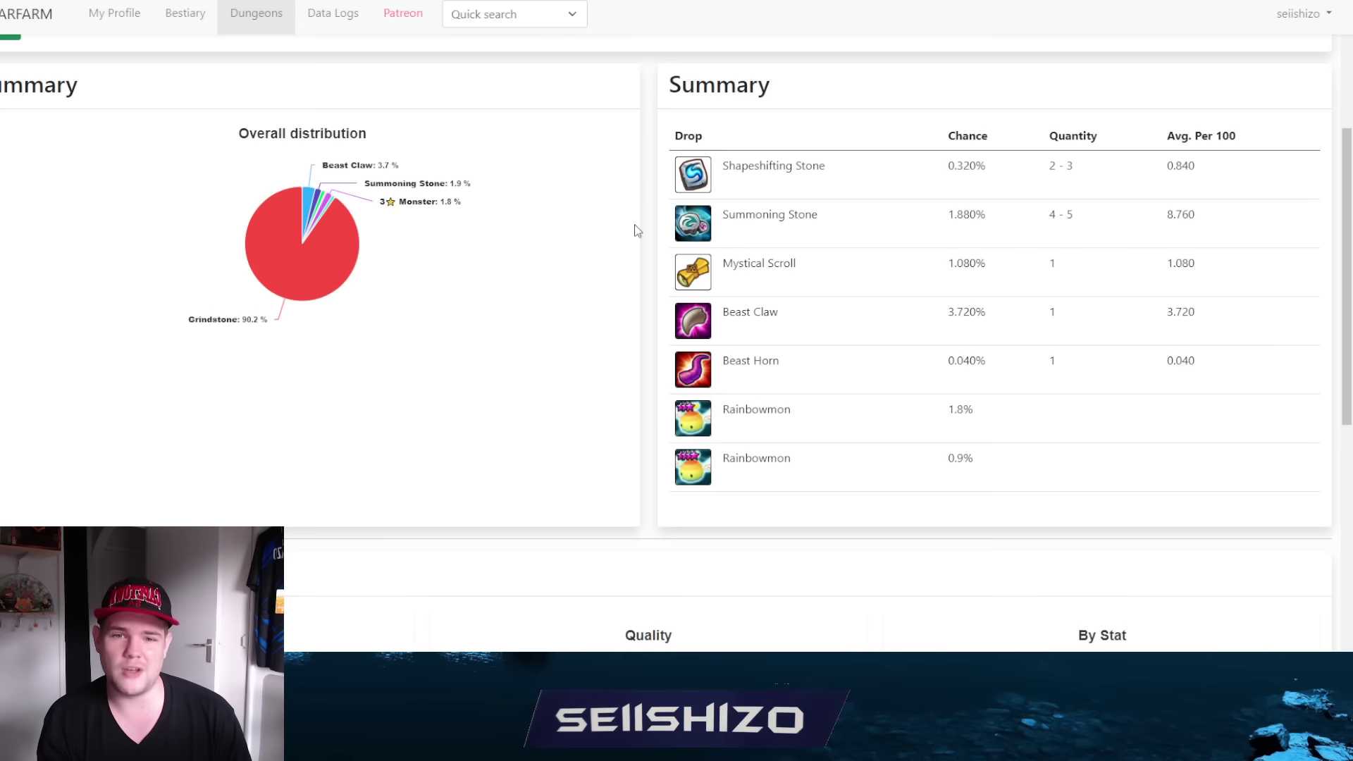
{"action": "mouse_move", "coordinate": [332, 294]}
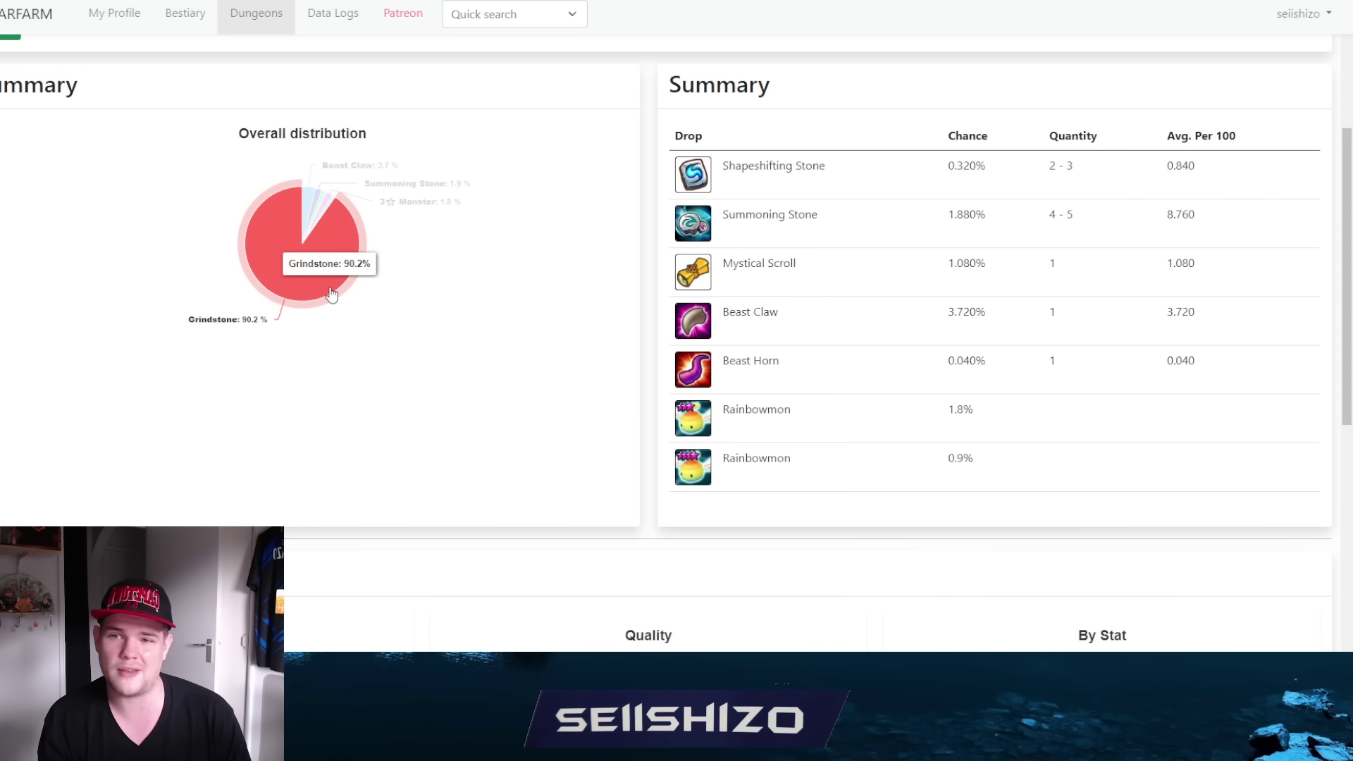
{"action": "scroll", "coordinate": [493, 296], "scroll_direction": "down", "scroll_amount": 3}
{"action": "scroll", "coordinate": [705, 275], "scroll_direction": "up", "scroll_amount": 1}
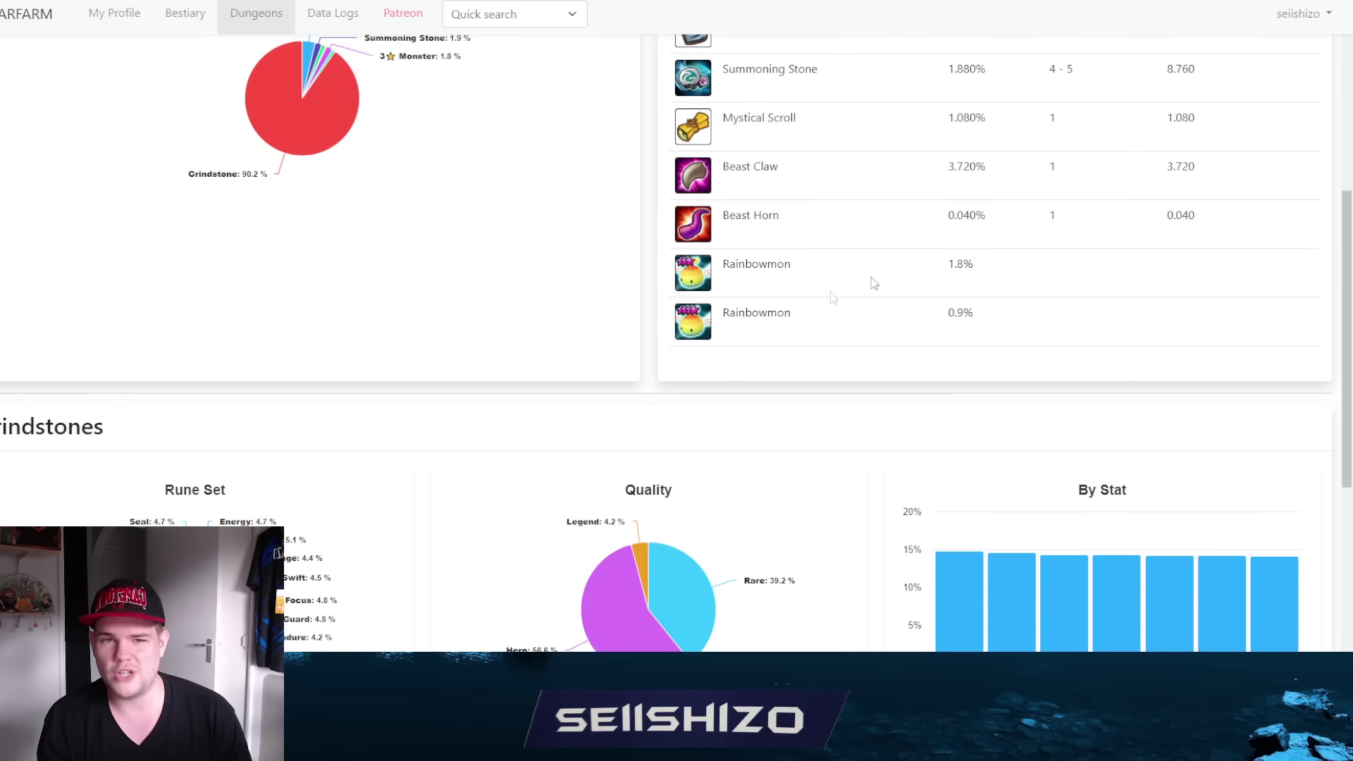
{"action": "left_click_drag", "start_coordinate": [1055, 237], "coordinate": [748, 182]}
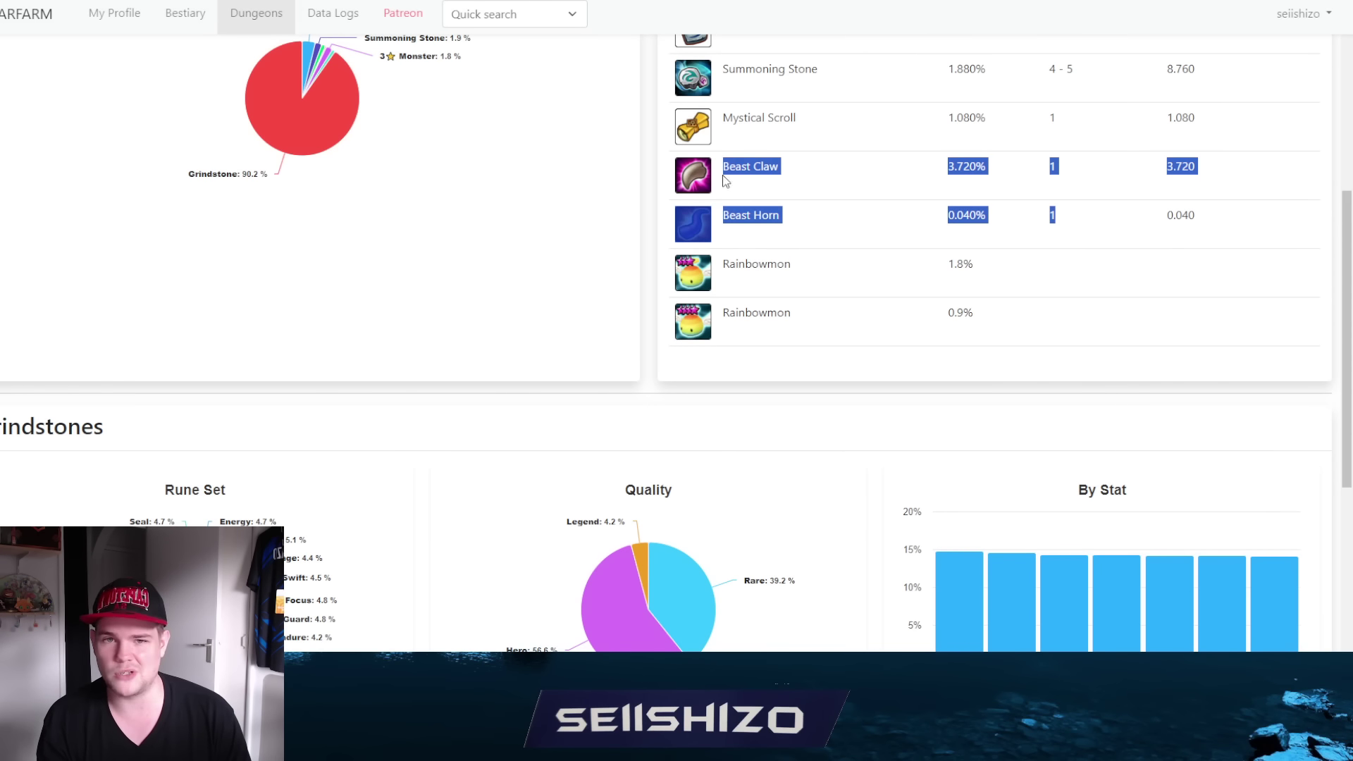
{"action": "left_click", "coordinate": [444, 245]}
{"action": "scroll", "coordinate": [458, 282], "scroll_direction": "up", "scroll_amount": 2}
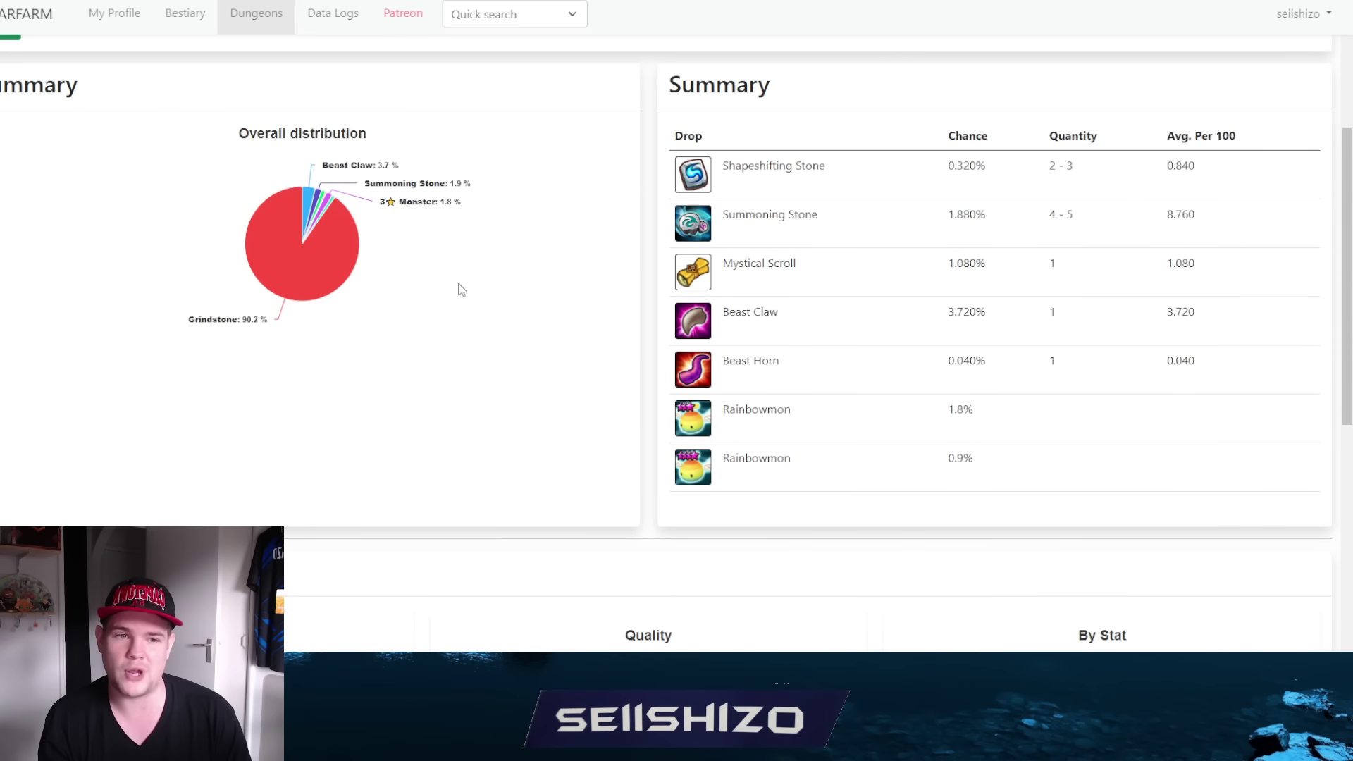
Compare the chance, quantity and average per 100 of the Beast Claw and Beast Horn drops.
{"action": "left_click_drag", "start_coordinate": [1210, 319], "coordinate": [719, 321]}
{"action": "left_click", "coordinate": [1004, 376]}
{"action": "left_click_drag", "start_coordinate": [1198, 363], "coordinate": [729, 375]}
{"action": "left_click", "coordinate": [474, 364]}
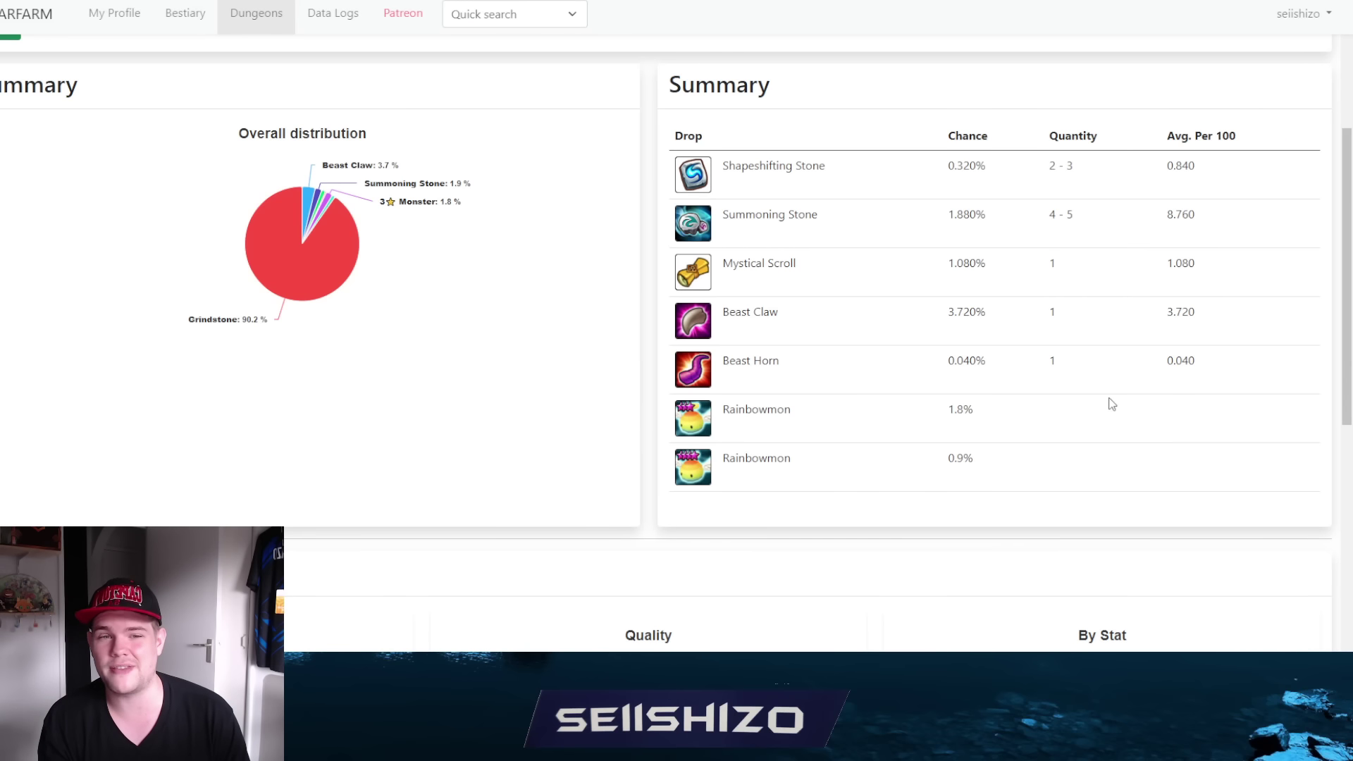
{"action": "left_click_drag", "start_coordinate": [1233, 375], "coordinate": [723, 376]}
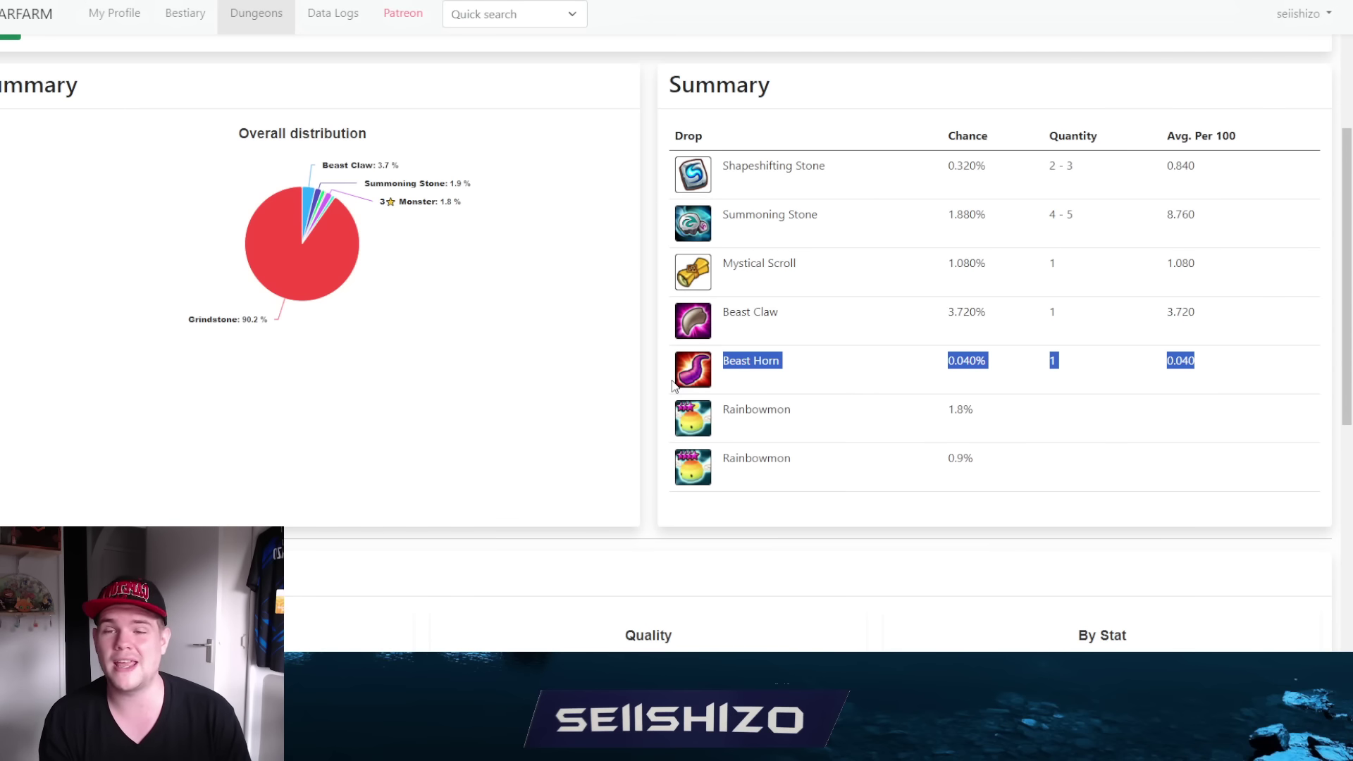
Examine the grindstone charts for rune set, quality and stat, checking the Legend share and the SPD share.
{"action": "scroll", "coordinate": [673, 384], "scroll_direction": "down", "scroll_amount": 5}
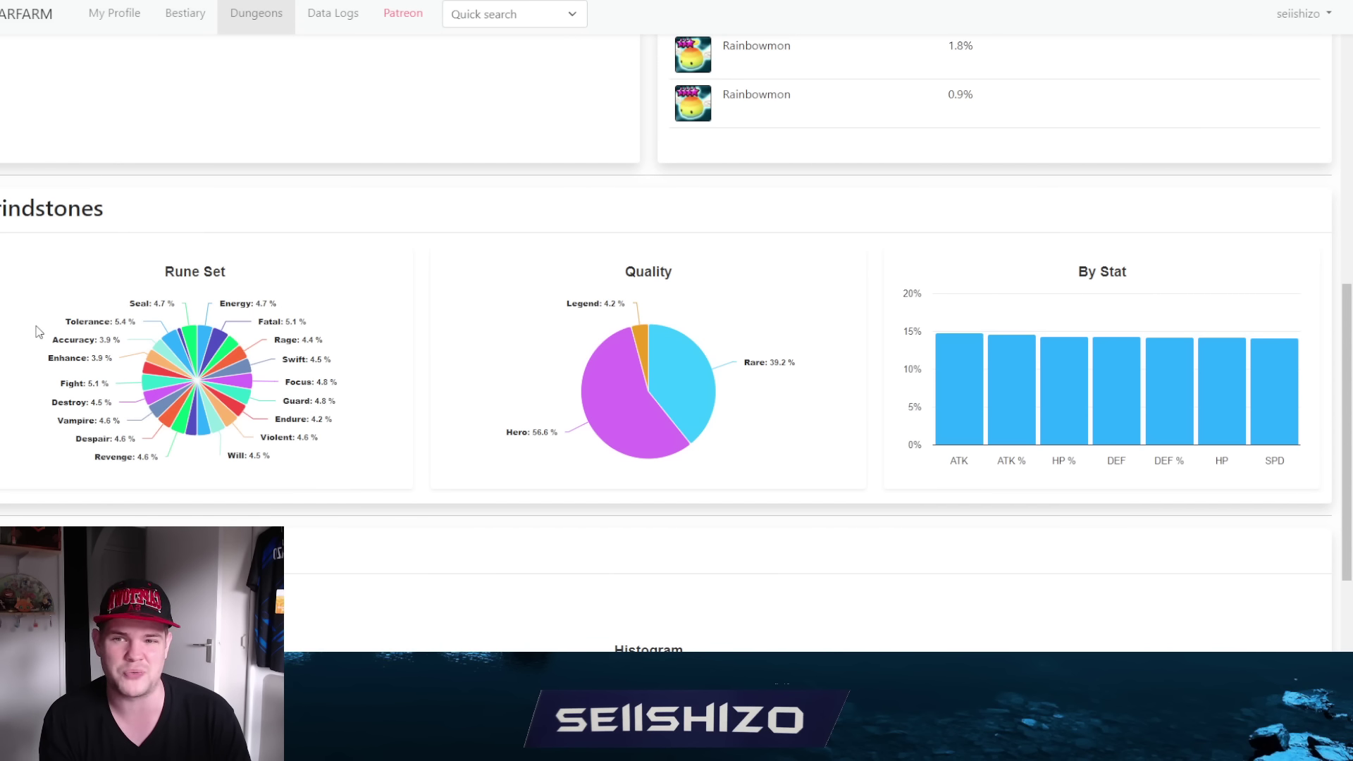
{"action": "scroll", "coordinate": [38, 332], "scroll_direction": "up", "scroll_amount": 10}
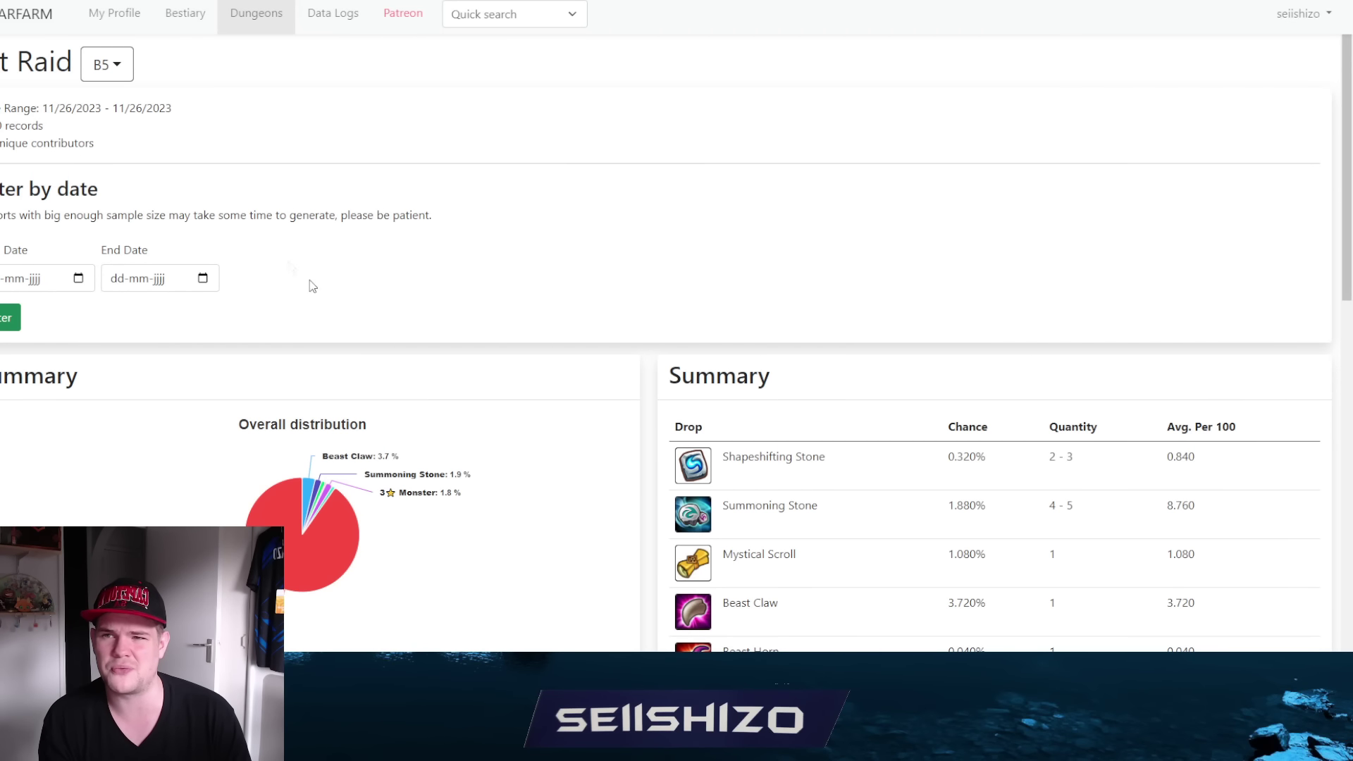
{"action": "scroll", "coordinate": [434, 371], "scroll_direction": "down", "scroll_amount": 8}
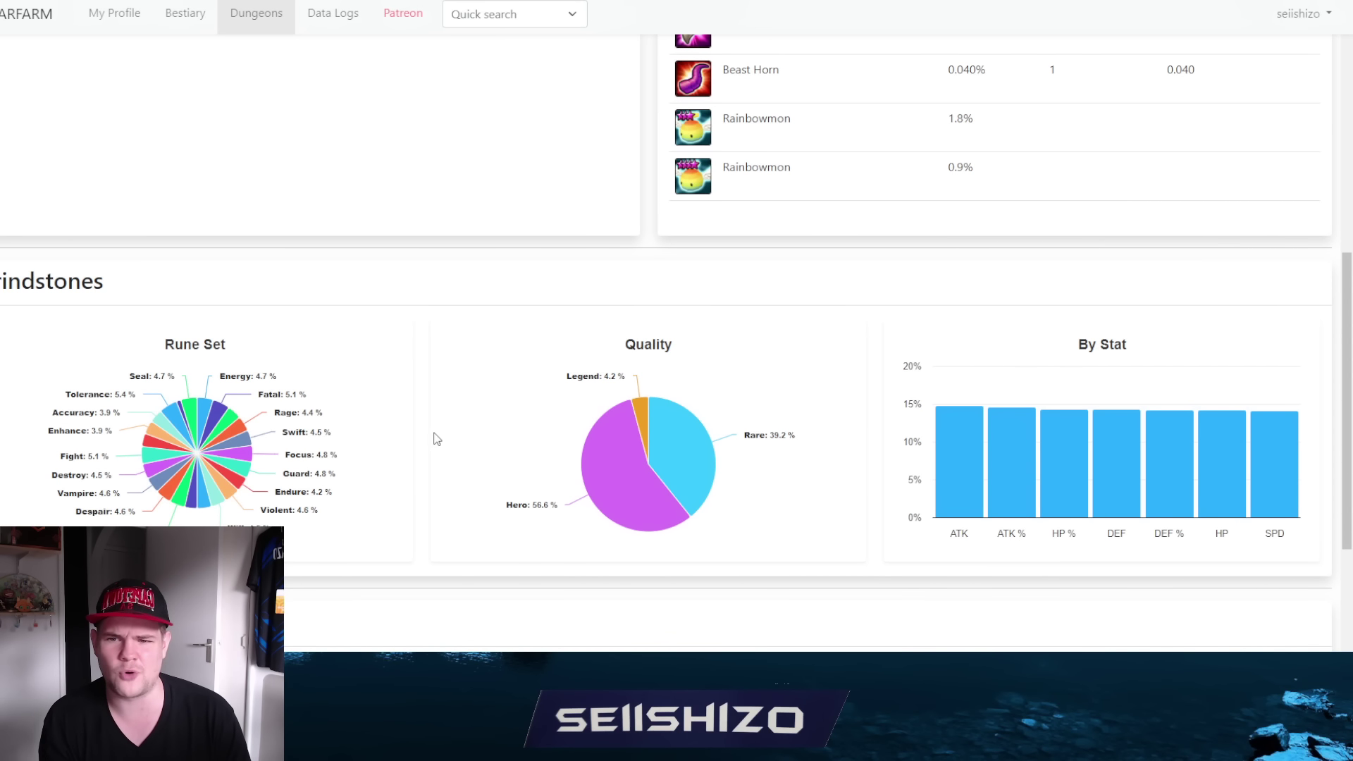
{"action": "mouse_move", "coordinate": [331, 446]}
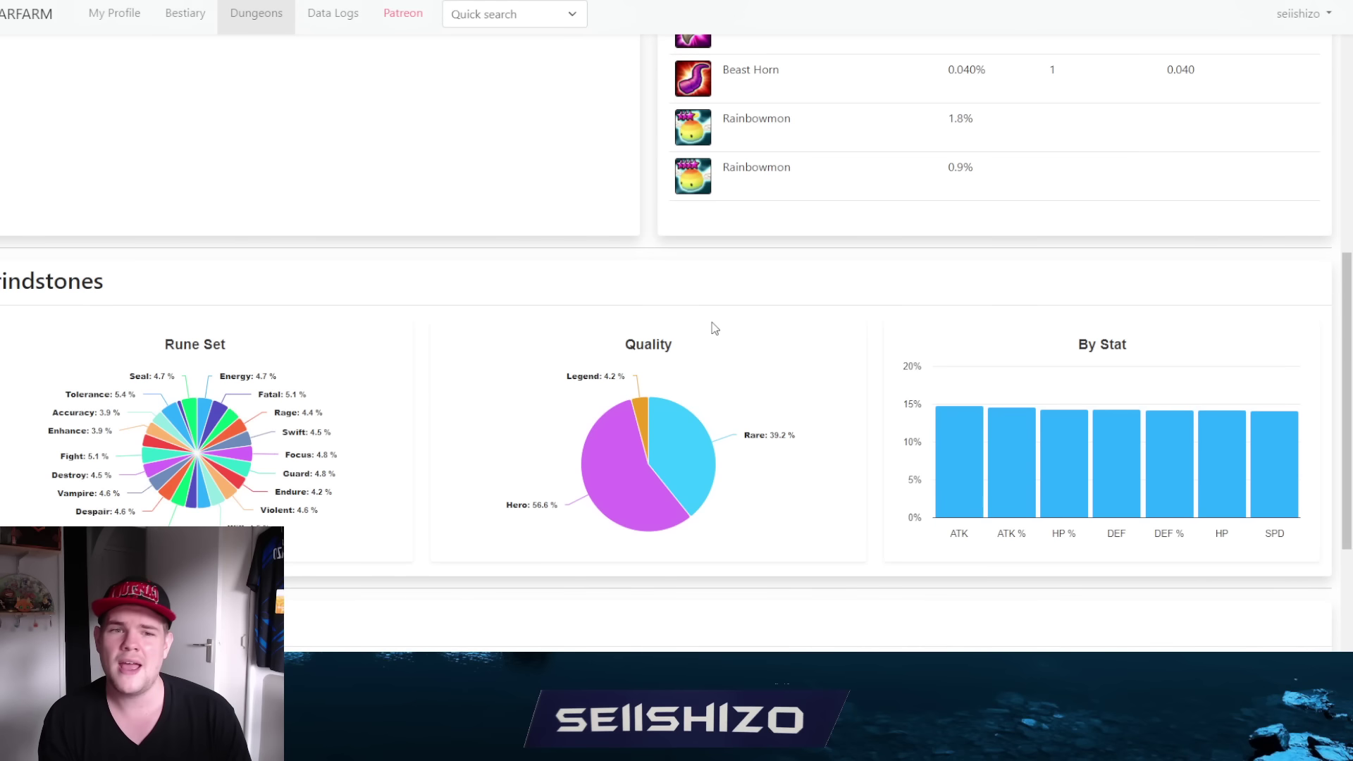
{"action": "mouse_move", "coordinate": [645, 418]}
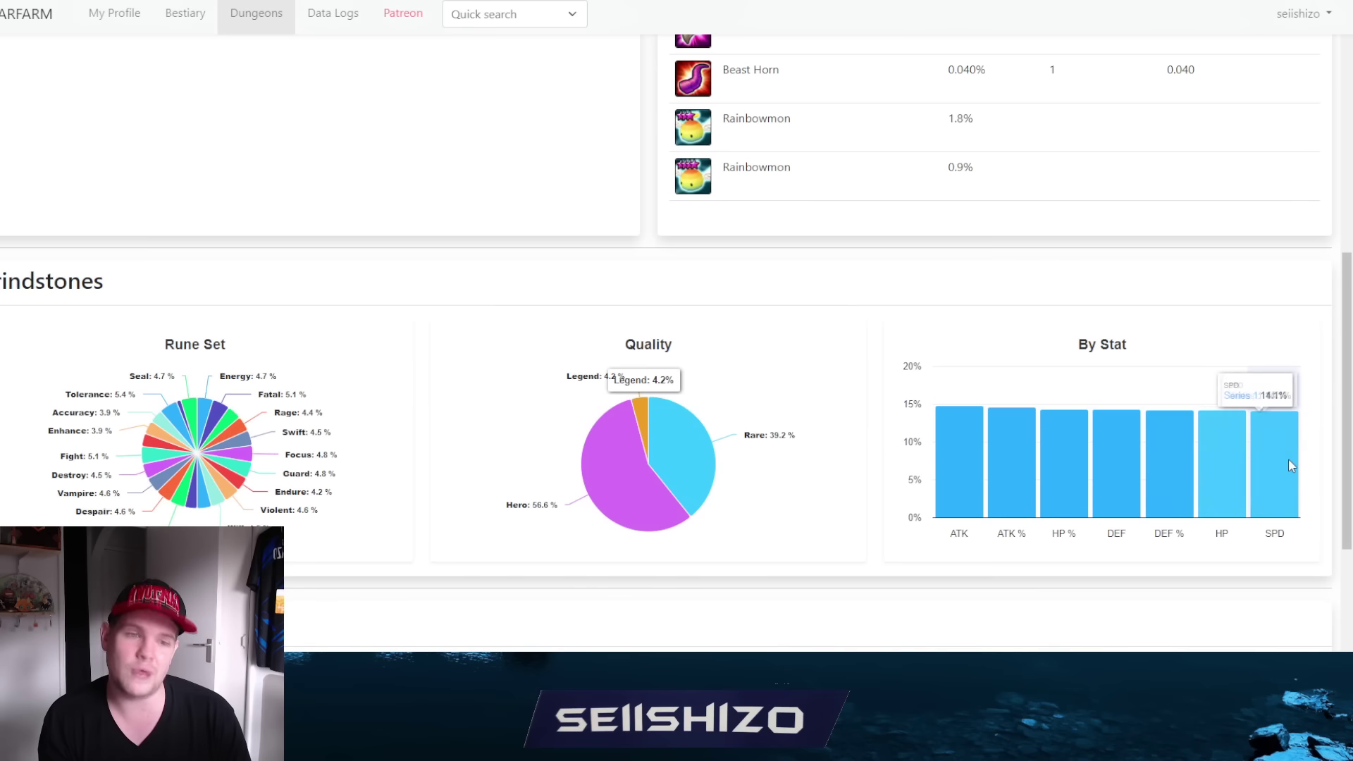
{"action": "mouse_move", "coordinate": [944, 444]}
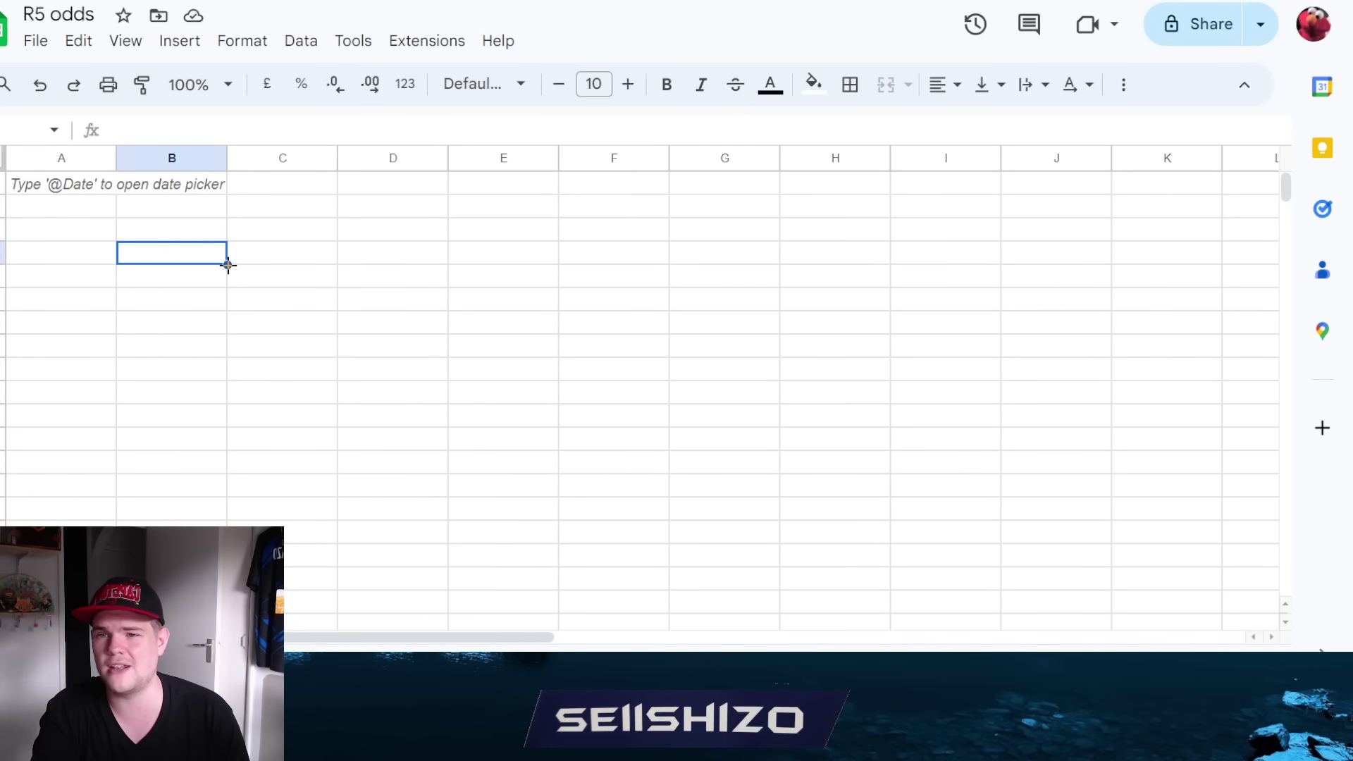
Switch to the R5 odds spreadsheet in Google Sheets and enter "Number of runs" in B5 with 100 in C5.
{"action": "left_click", "coordinate": [202, 275]}
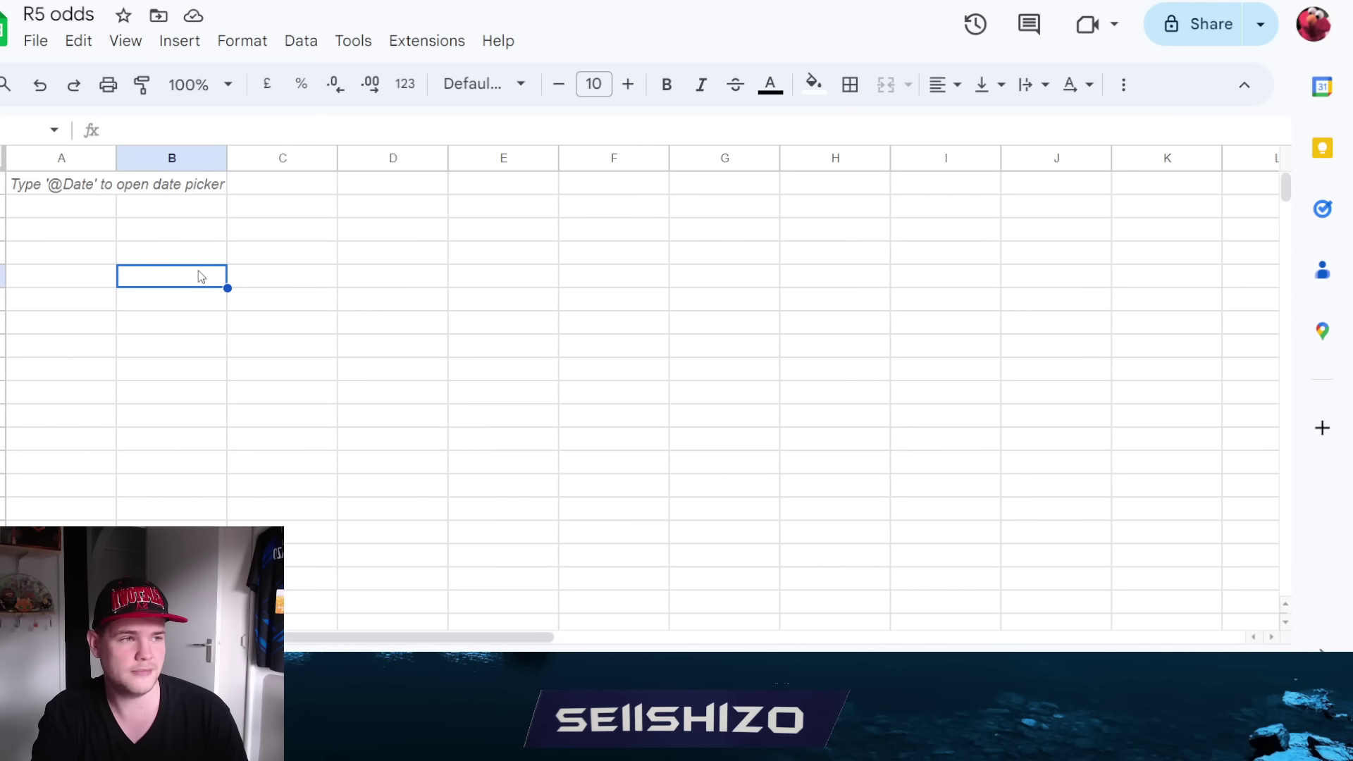
{"action": "type", "text": "N"}
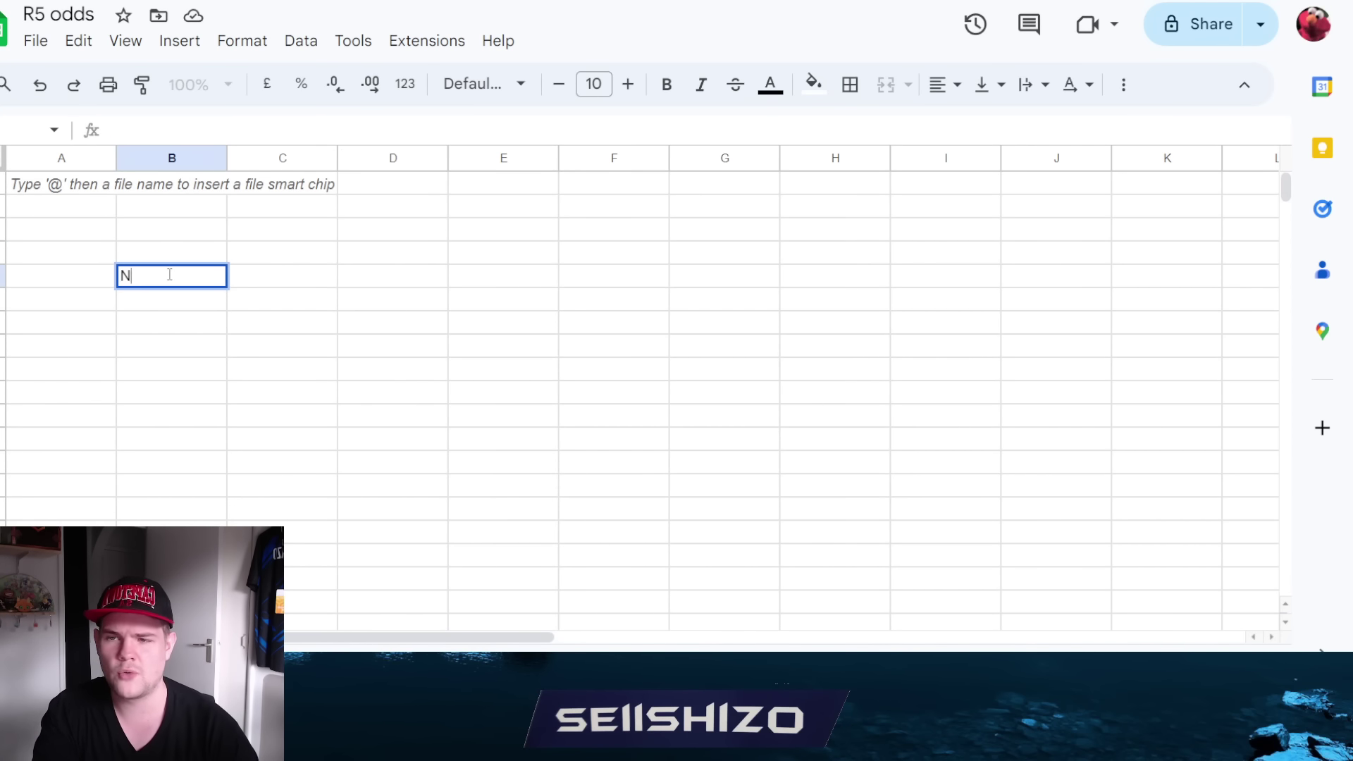
{"action": "type", "text": "umber of runs"}
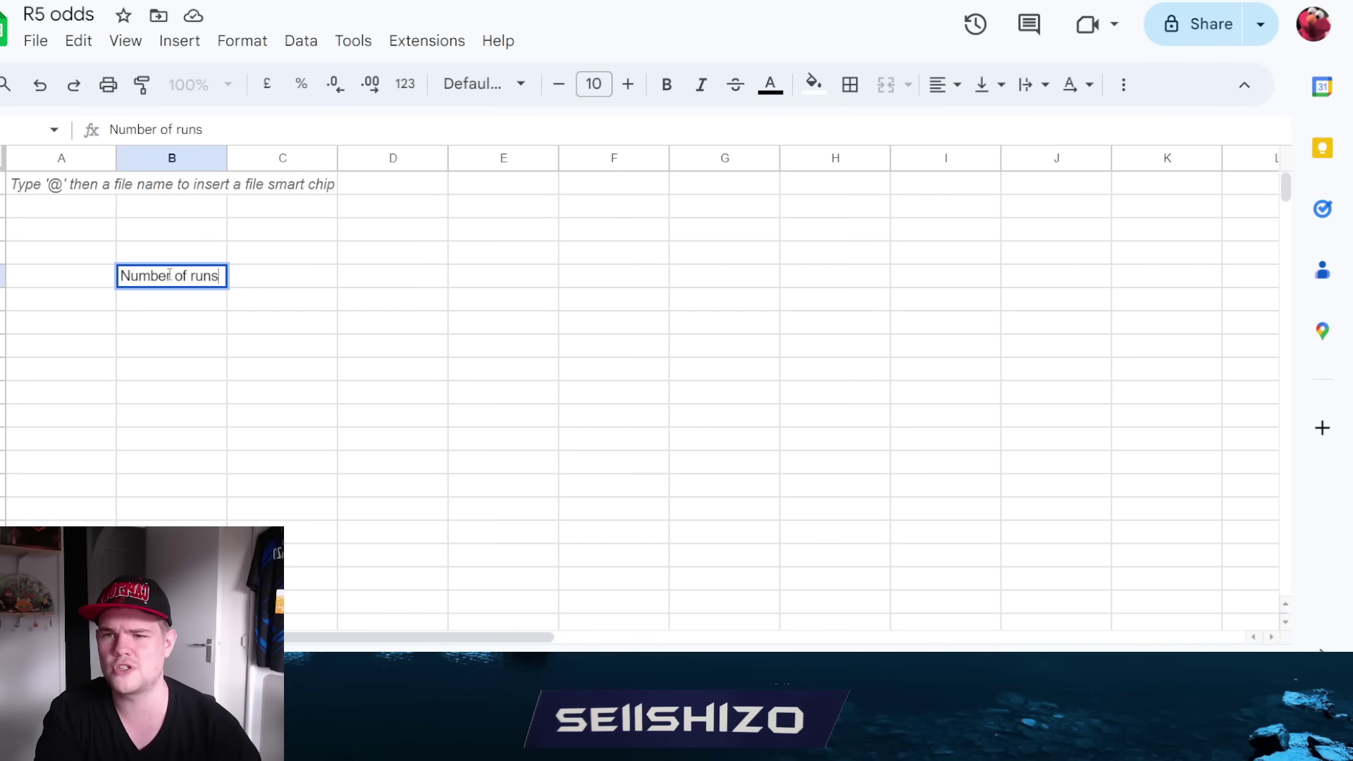
{"action": "key", "text": "Tab"}
{"action": "type", "text": "100"}
{"action": "key", "text": "Tab"}
Put the heading "Grinds" in D3 and enter its drop chance of 0.902 in D4.
{"action": "key", "text": "Up"}
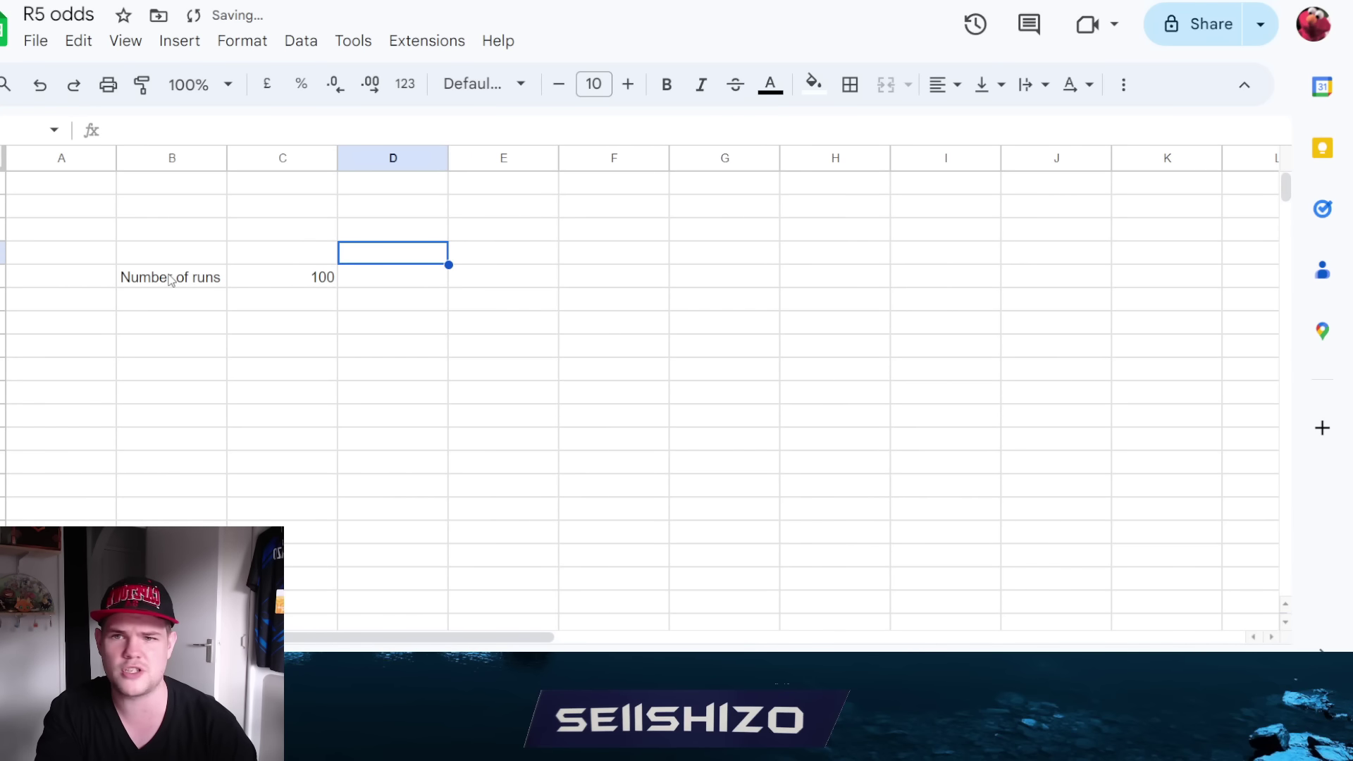
{"action": "type", "text": "Grinds"}
{"action": "key", "text": "Return"}
{"action": "key", "text": "Up"}
{"action": "key", "text": "ctrl+c"}
{"action": "key", "text": "Up"}
{"action": "key", "text": "ctrl+v"}
{"action": "key", "text": "Down"}
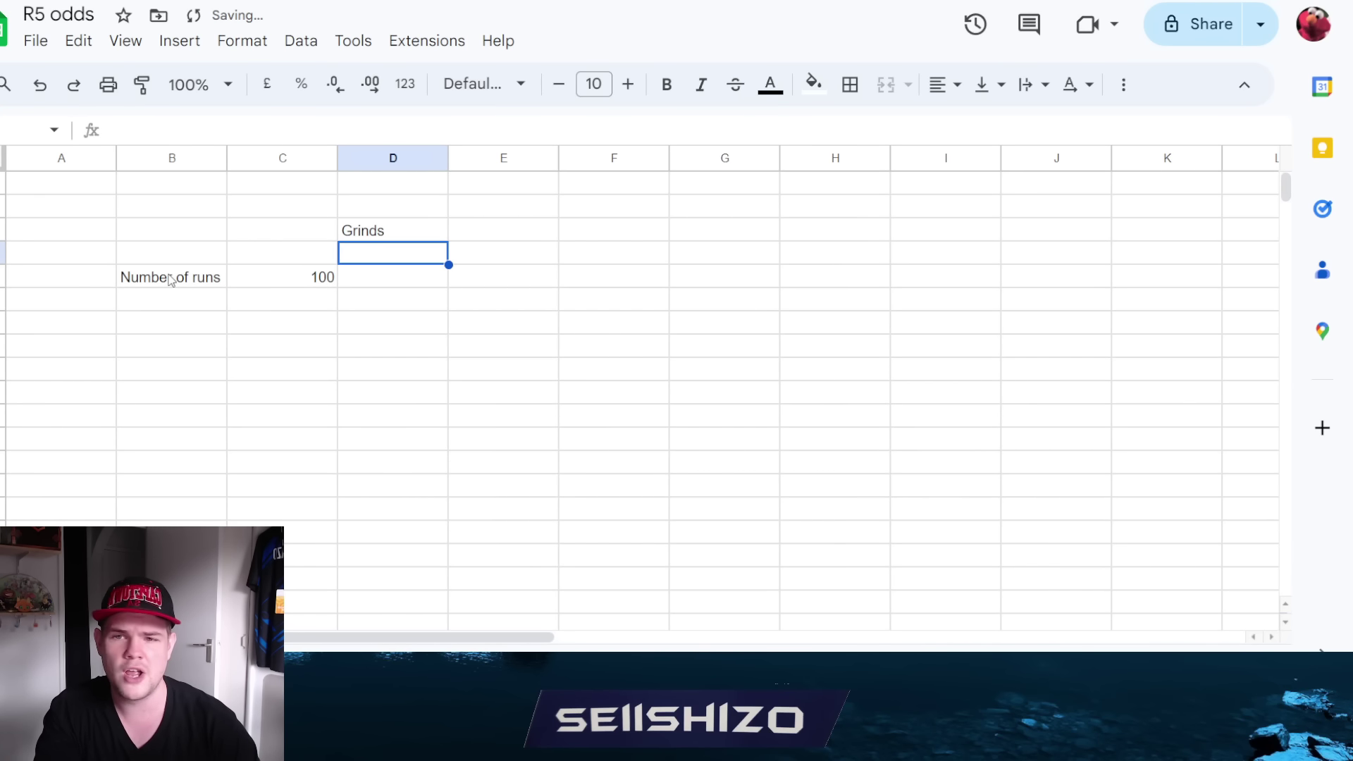
{"action": "type", "text": "0.902"}
{"action": "key", "text": "Return"}
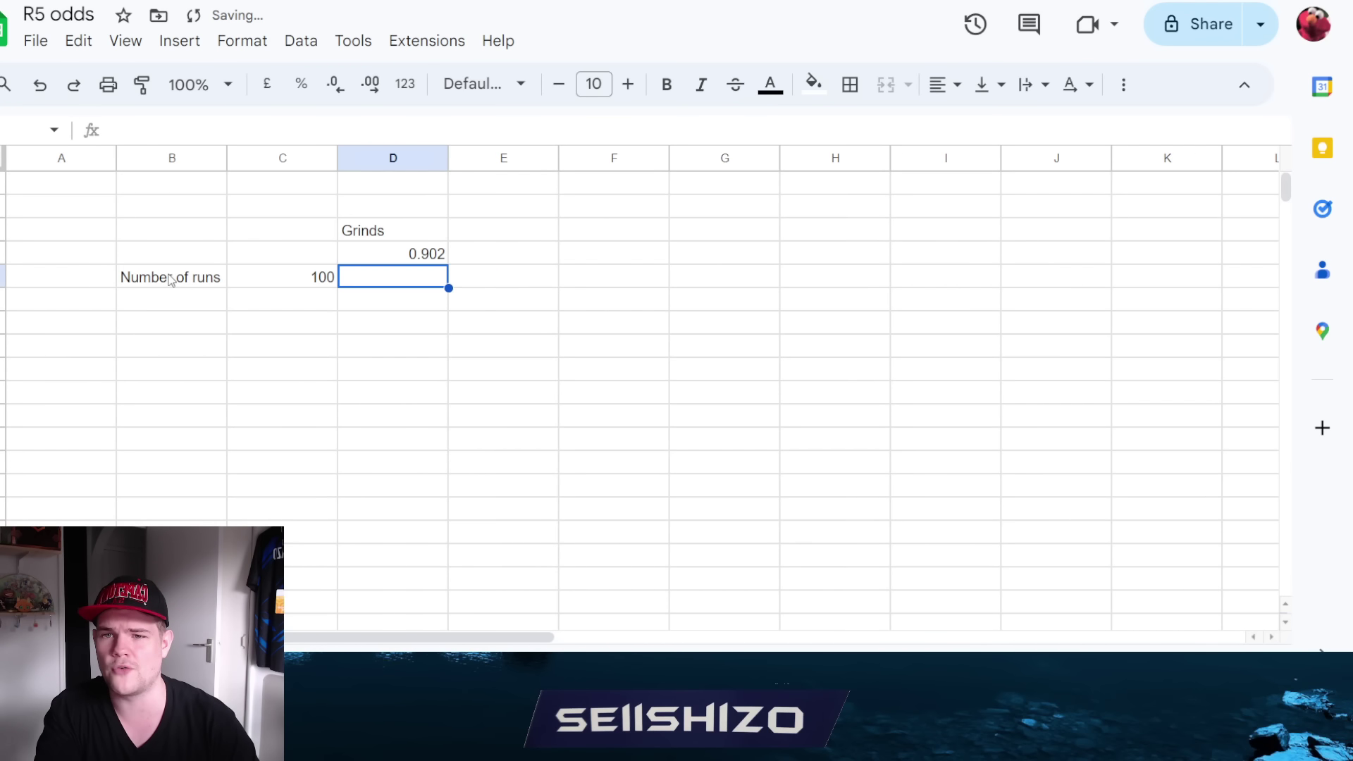
Add the heading "swift" in E3 with the chance 0.046 in E4, and select F3 for another heading.
{"action": "key", "text": "Right"}
{"action": "key", "text": "Up"}
{"action": "key", "text": "Up"}
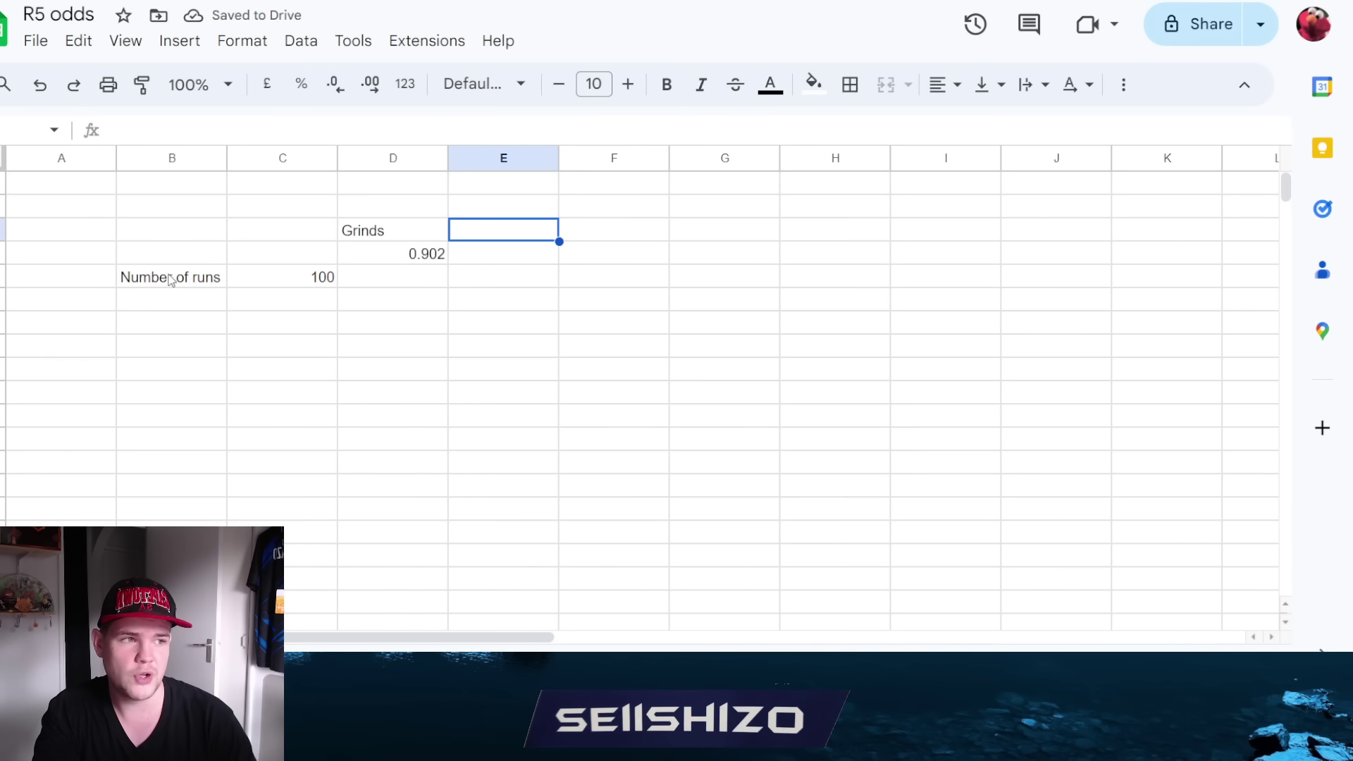
{"action": "type", "text": "su"}
{"action": "key", "text": "BackSpace"}
{"action": "key", "text": "BackSpace"}
{"action": "type", "text": "swift"}
{"action": "key", "text": "Return"}
{"action": "type", "text": "0.046"}
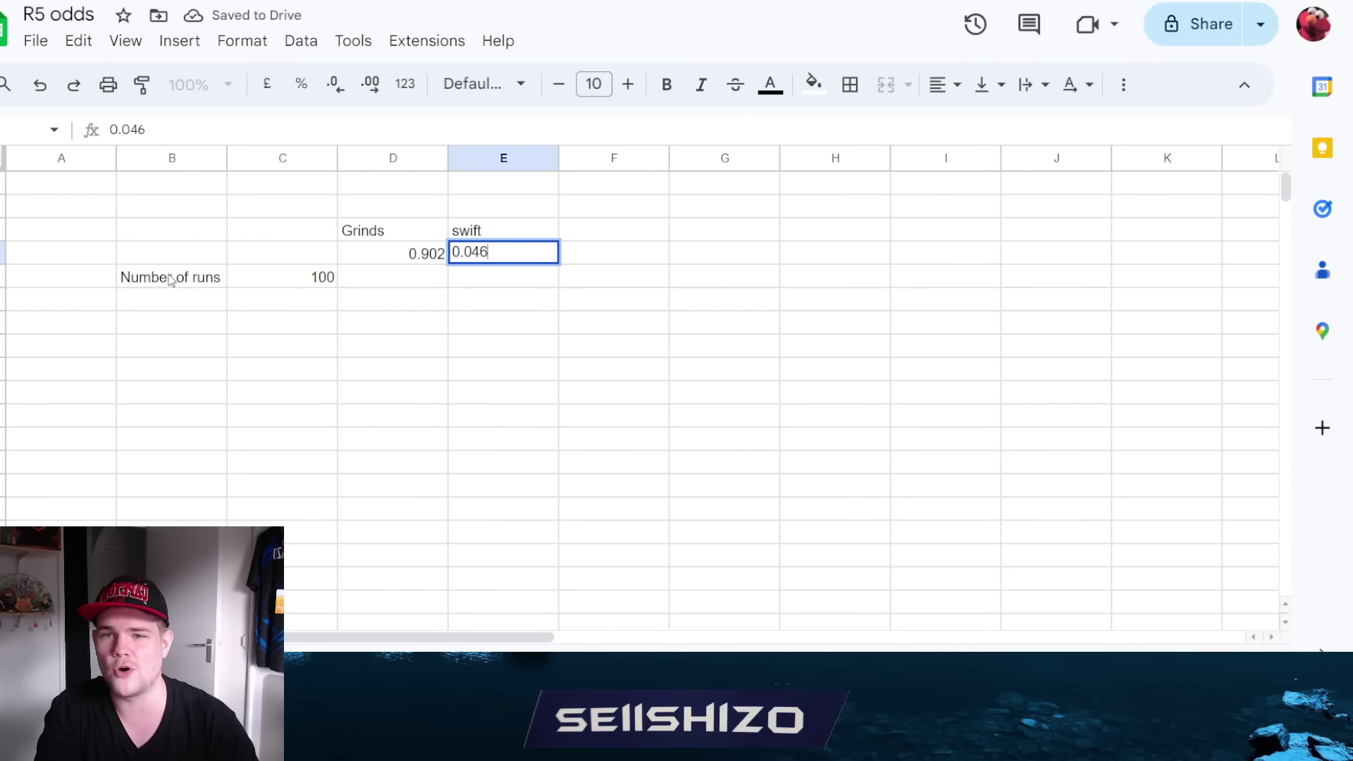
{"action": "key", "text": "Return"}
{"action": "key", "text": "Up"}
{"action": "key", "text": "Left"}
{"action": "key", "text": "Right"}
{"action": "key", "text": "Right"}
{"action": "key", "text": "Up"}
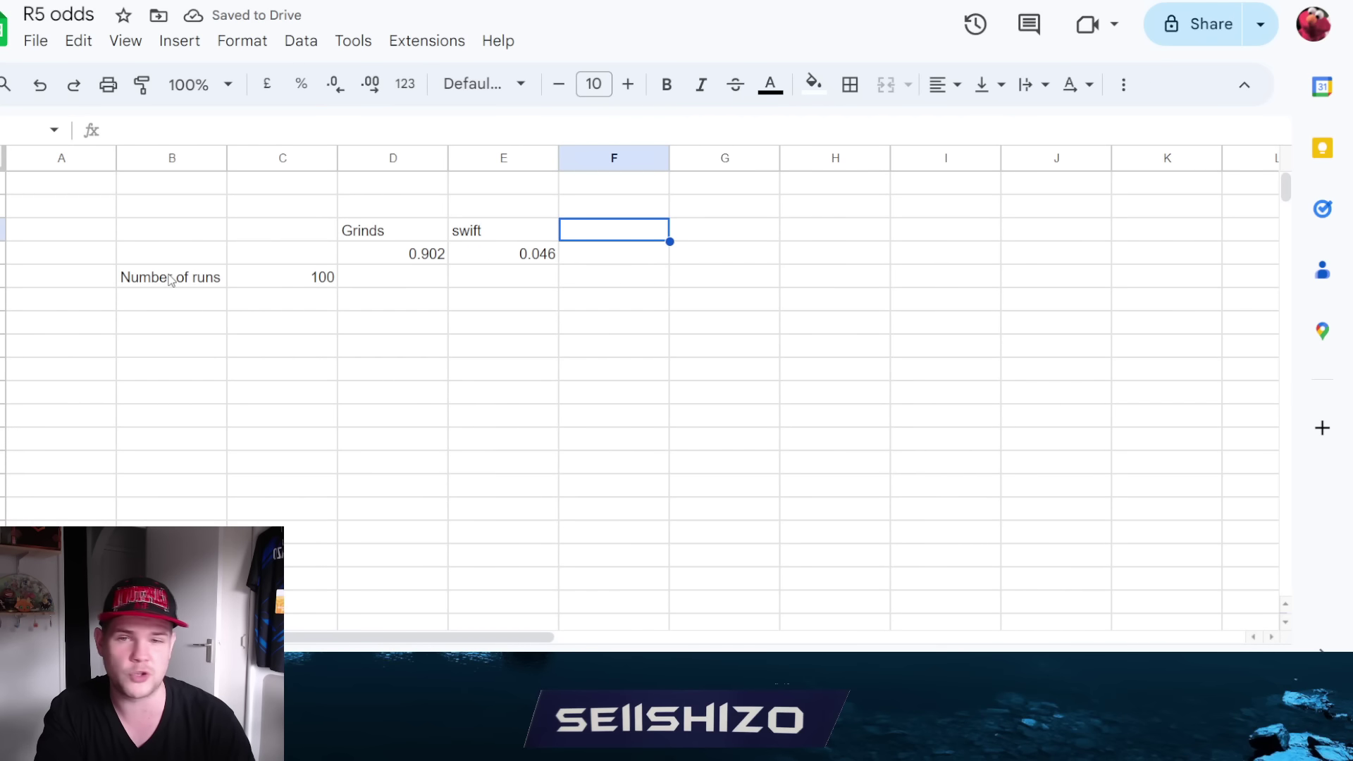
Add the heading "spd" in F3 with its chance of 0.143 in F4.
{"action": "type", "text": "spd"}
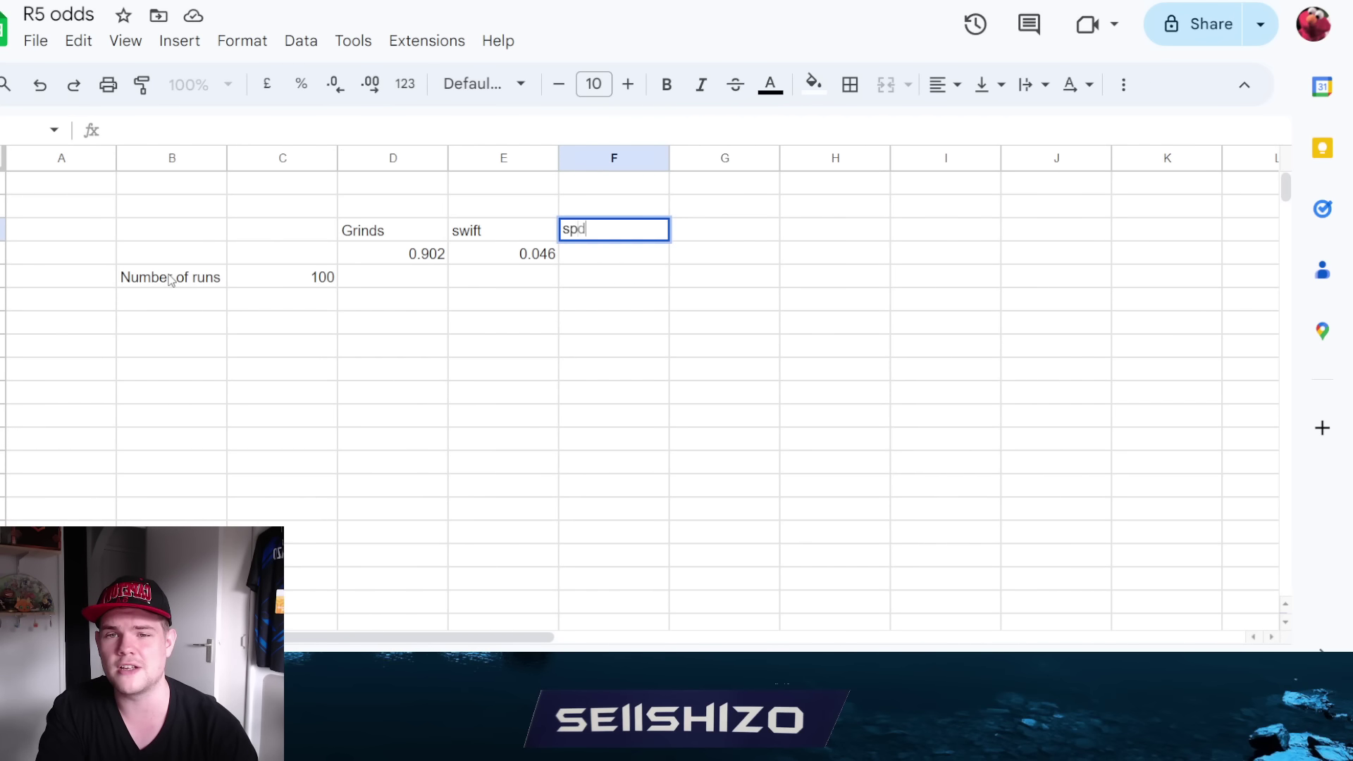
{"action": "key", "text": "Return"}
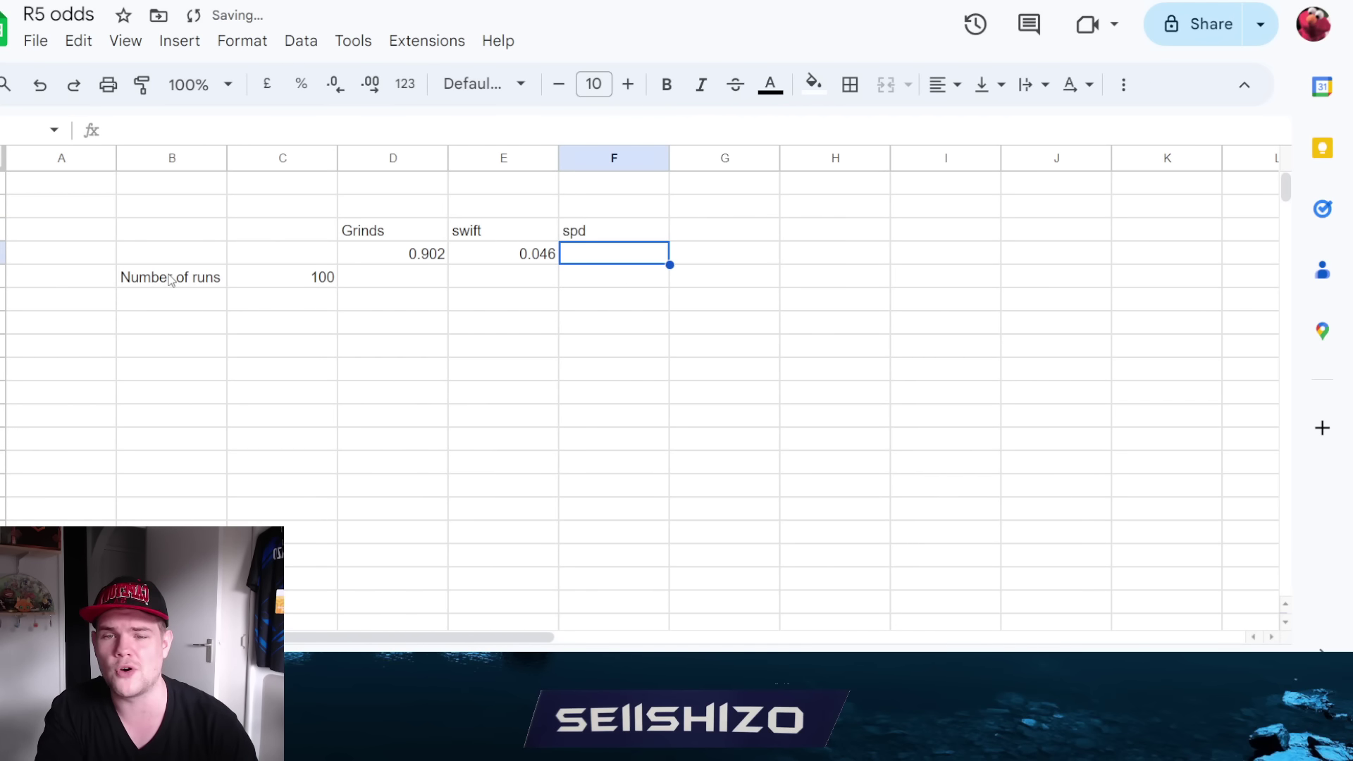
{"action": "type", "text": "0.14.3"}
{"action": "key", "text": "Return"}
{"action": "key", "text": "Up"}
{"action": "type", "text": "0.143"}
{"action": "key", "text": "Return"}
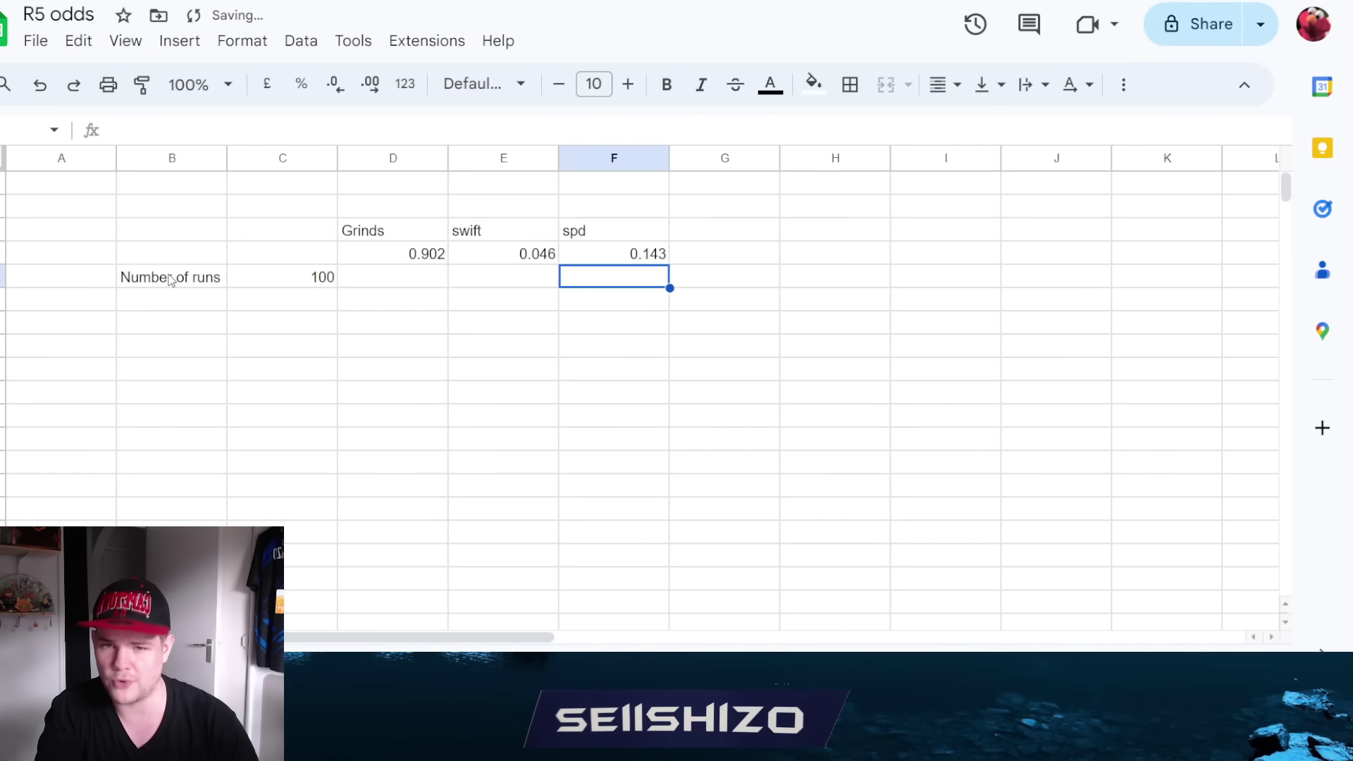
Add the heading "legendary" in G3 with its chance of 0.042 in G4.
{"action": "key", "text": "Up"}
{"action": "key", "text": "Right"}
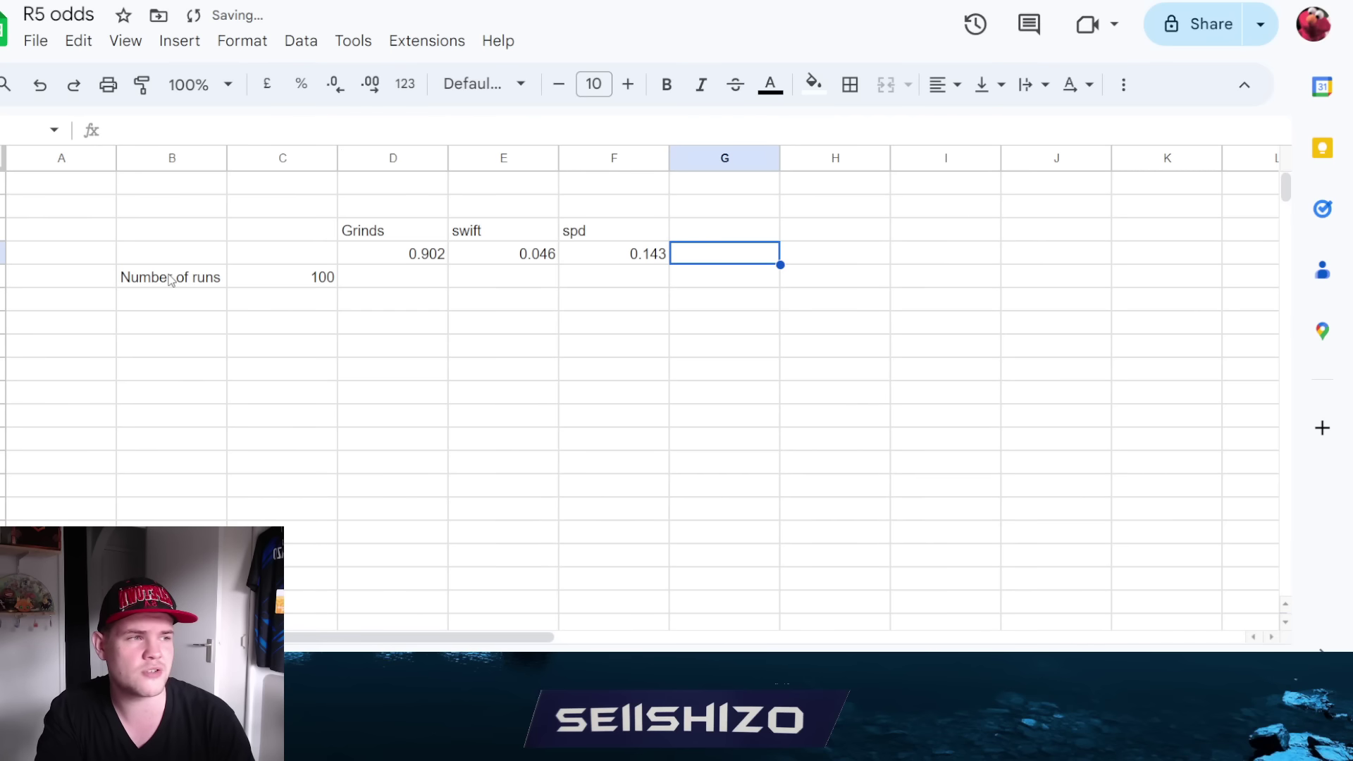
{"action": "key", "text": "Up"}
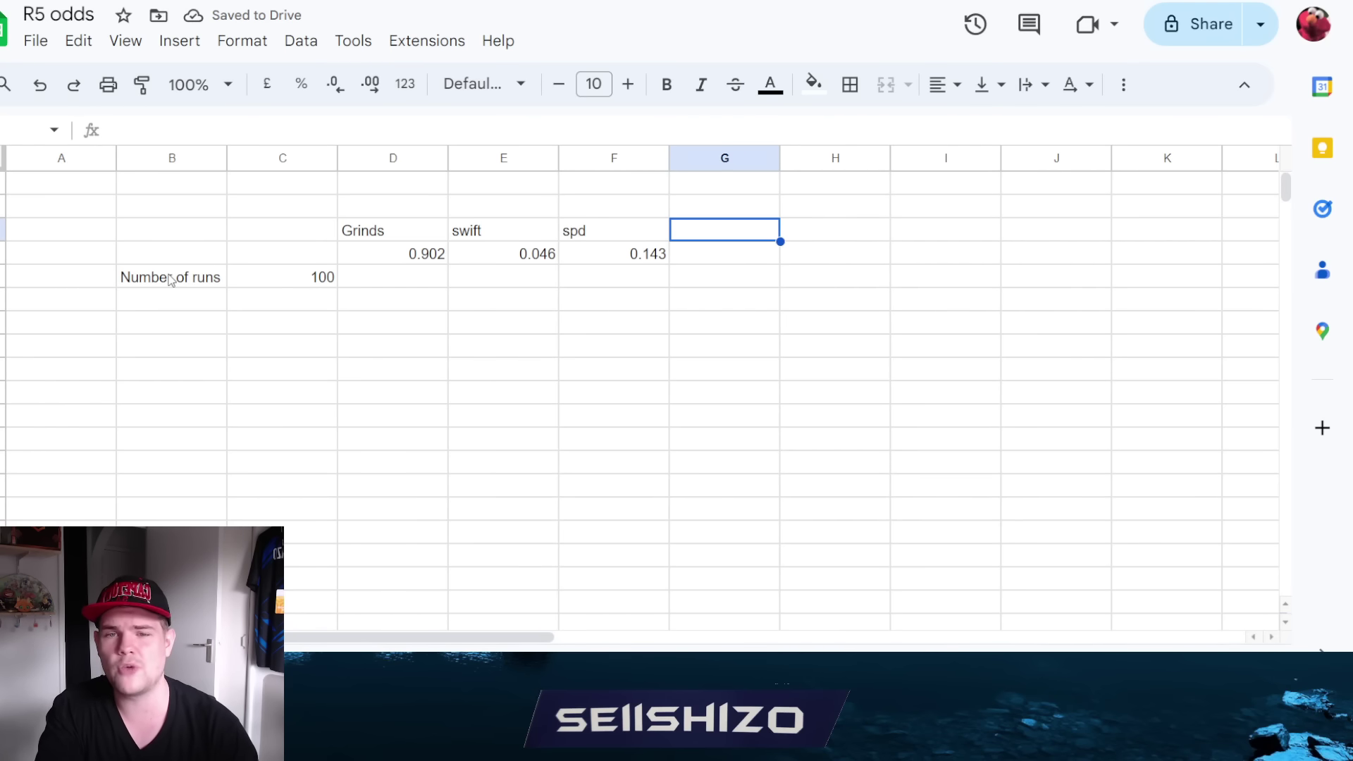
{"action": "type", "text": "legend"}
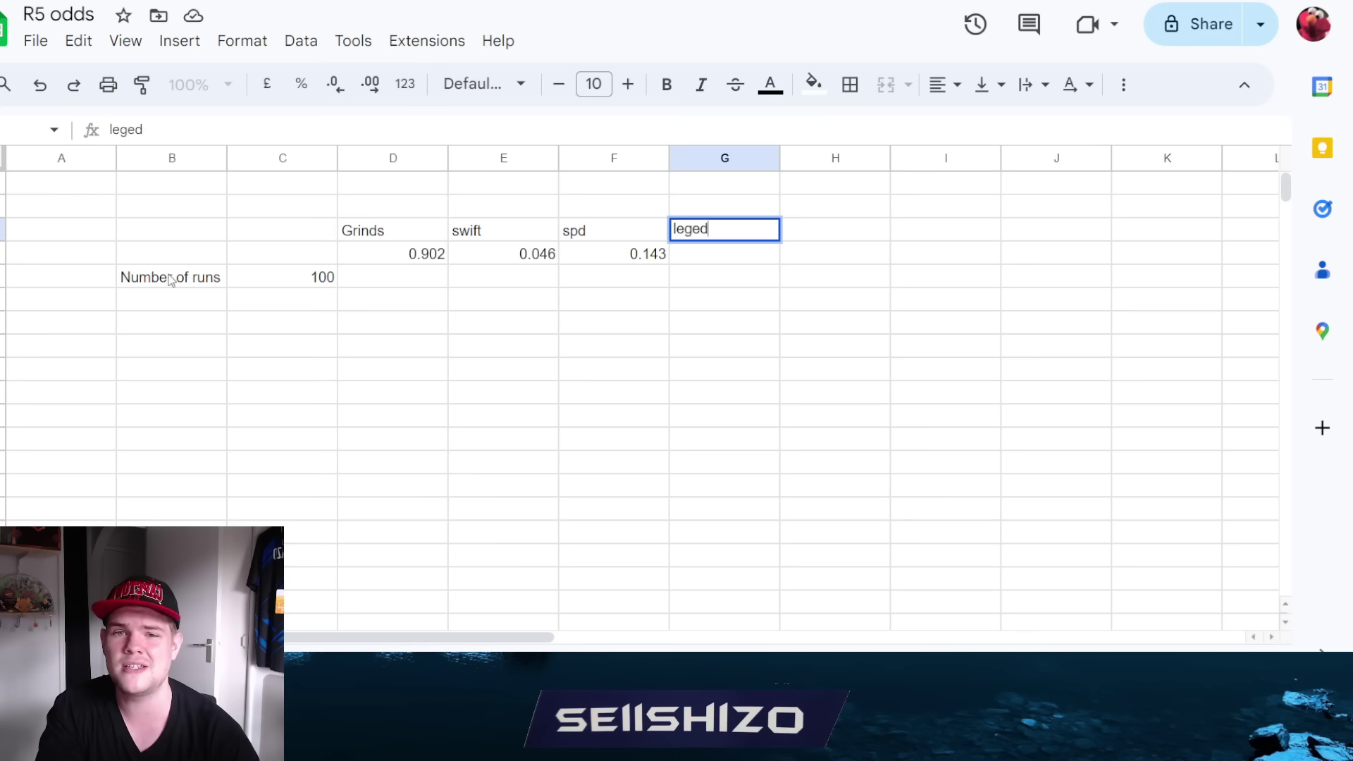
{"action": "key", "text": "BackSpace"}
{"action": "key", "text": "BackSpace"}
{"action": "key", "text": "BackSpace"}
{"action": "key", "text": "BackSpace"}
{"action": "type", "text": "gebda"}
{"action": "key", "text": "BackSpace"}
{"action": "key", "text": "BackSpace"}
{"action": "key", "text": "BackSpace"}
{"action": "type", "text": "nad"}
{"action": "key", "text": "BackSpace"}
{"action": "key", "text": "BackSpace"}
{"action": "type", "text": "dary"}
{"action": "key", "text": "Return"}
{"action": "type", "text": "0.042"}
{"action": "key", "text": "Return"}
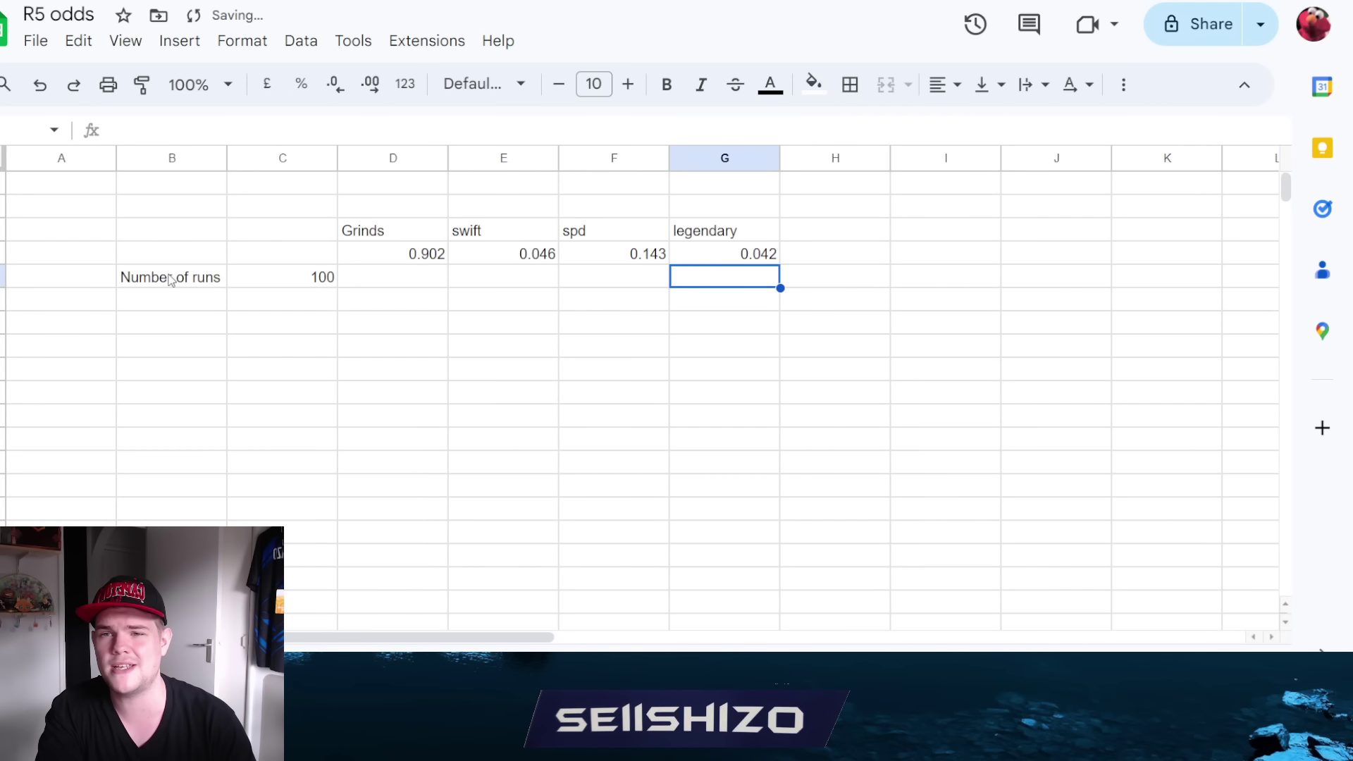
Calculate the expected number of grinds in D5 with the formula =D4*C5.
{"action": "left_click", "coordinate": [403, 280]}
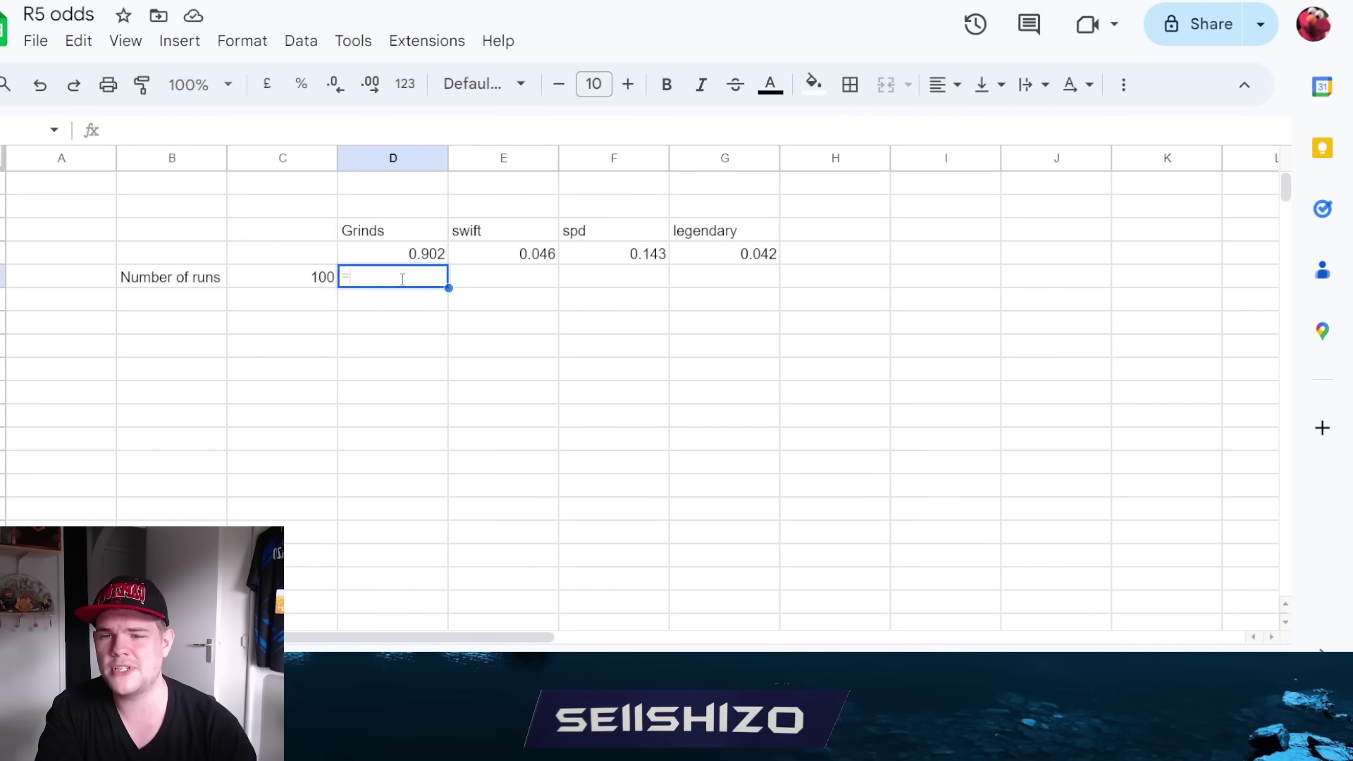
{"action": "type", "text": "="}
{"action": "left_click", "coordinate": [320, 278]}
{"action": "left_click", "coordinate": [412, 258]}
{"action": "type", "text": "*"}
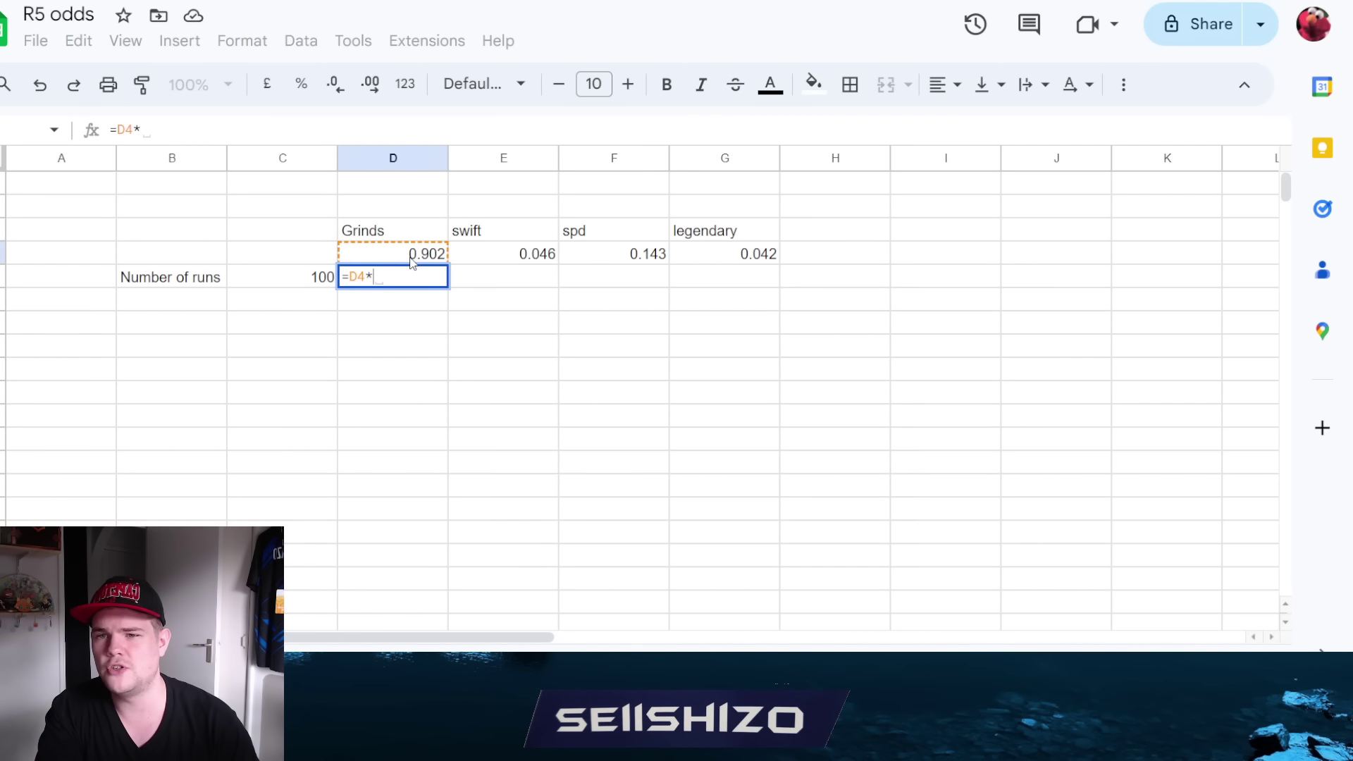
{"action": "left_click", "coordinate": [305, 278]}
{"action": "key", "text": "Return"}
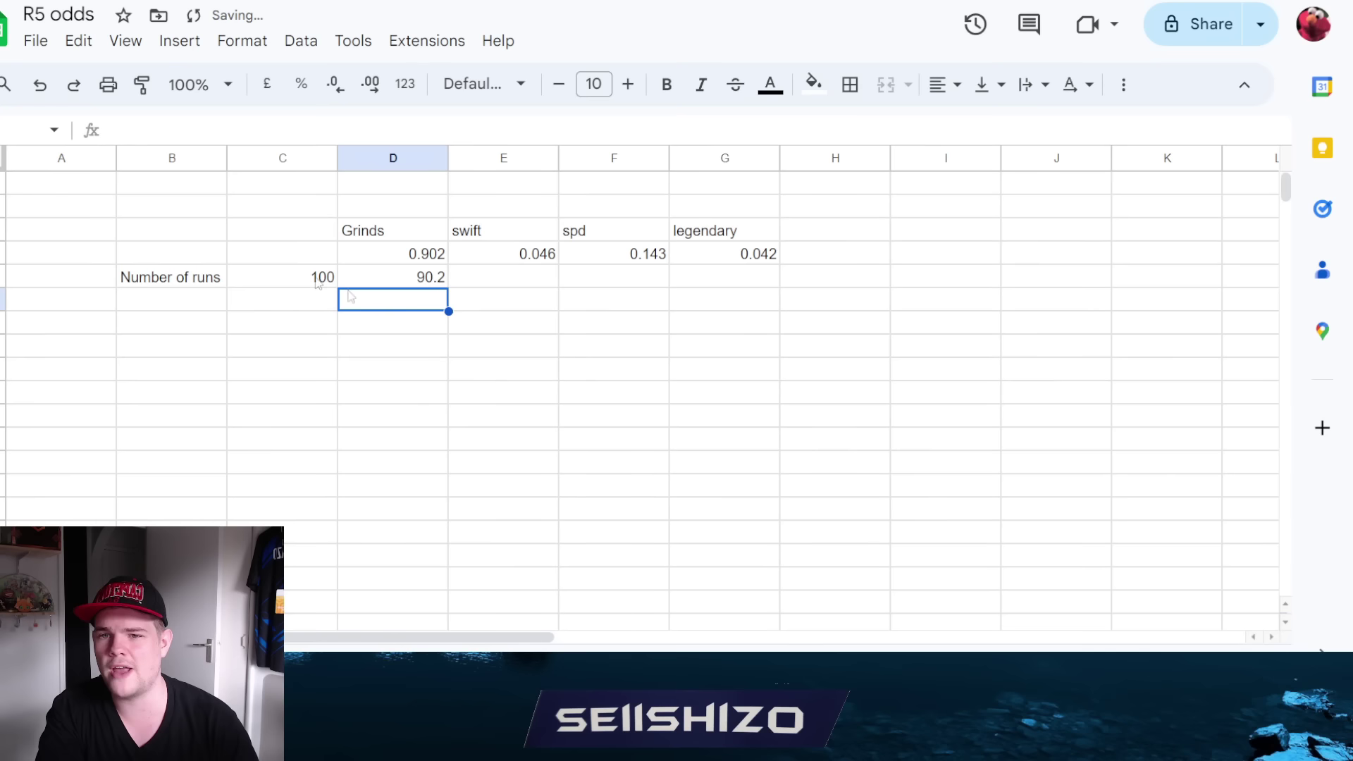
Calculate the expected number of swift grinds in E5 with the formula =D5*E4.
{"action": "left_click", "coordinate": [505, 285]}
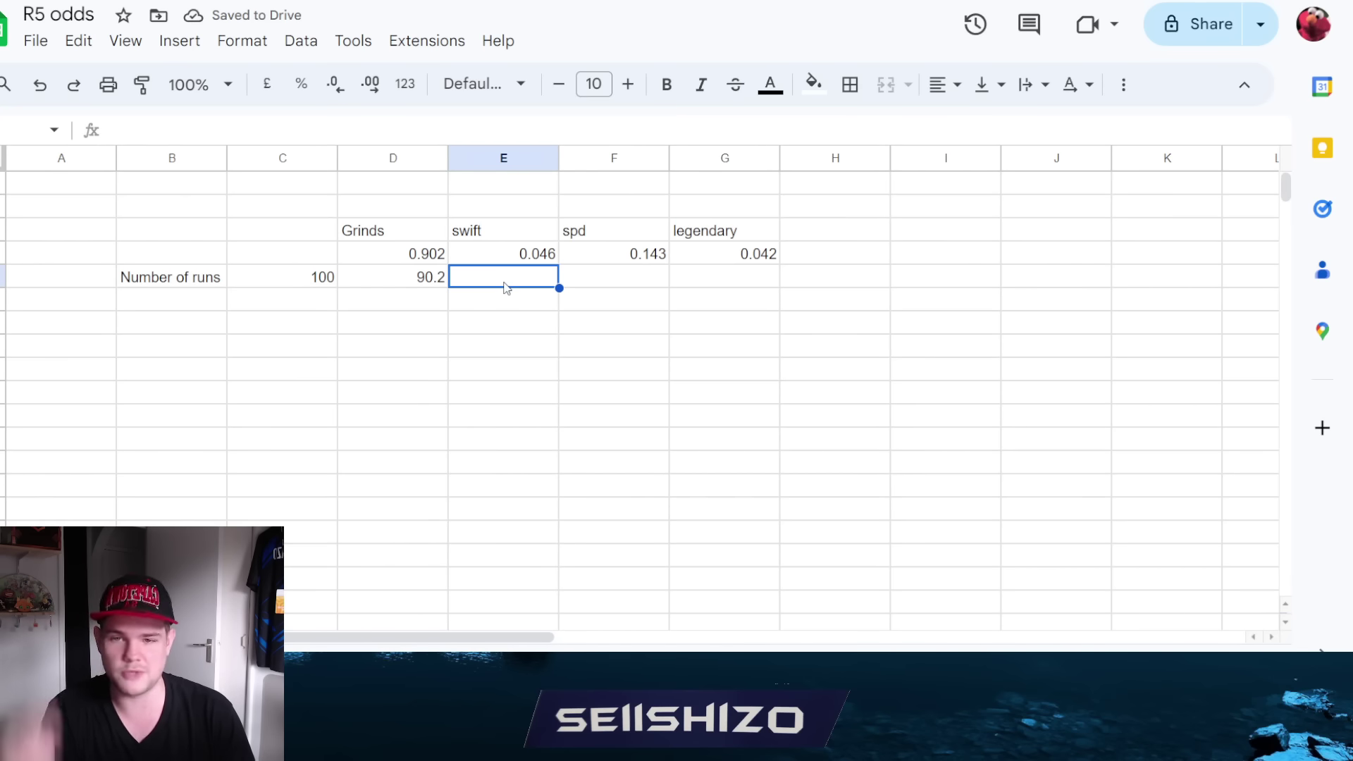
{"action": "key", "text": "Up"}
{"action": "left_click", "coordinate": [526, 286]}
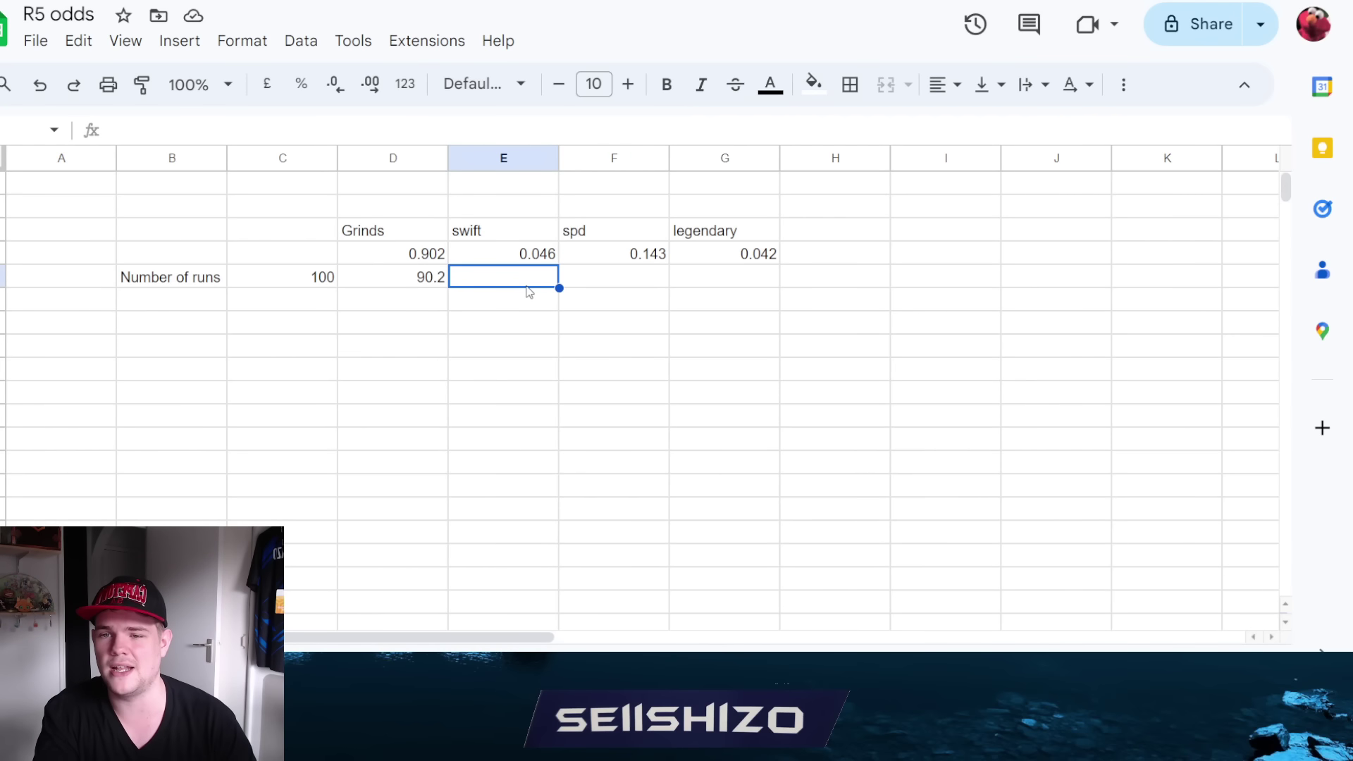
{"action": "type", "text": "="}
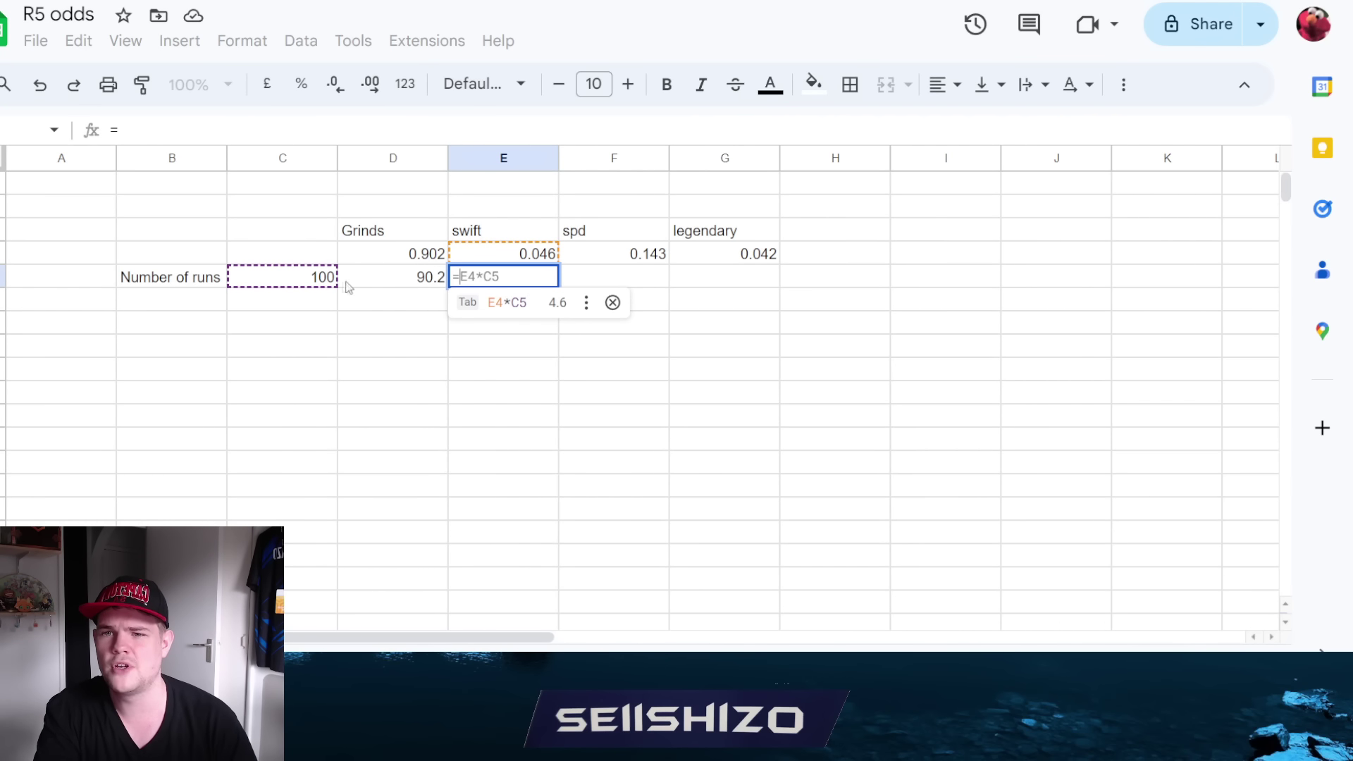
{"action": "left_click", "coordinate": [427, 289]}
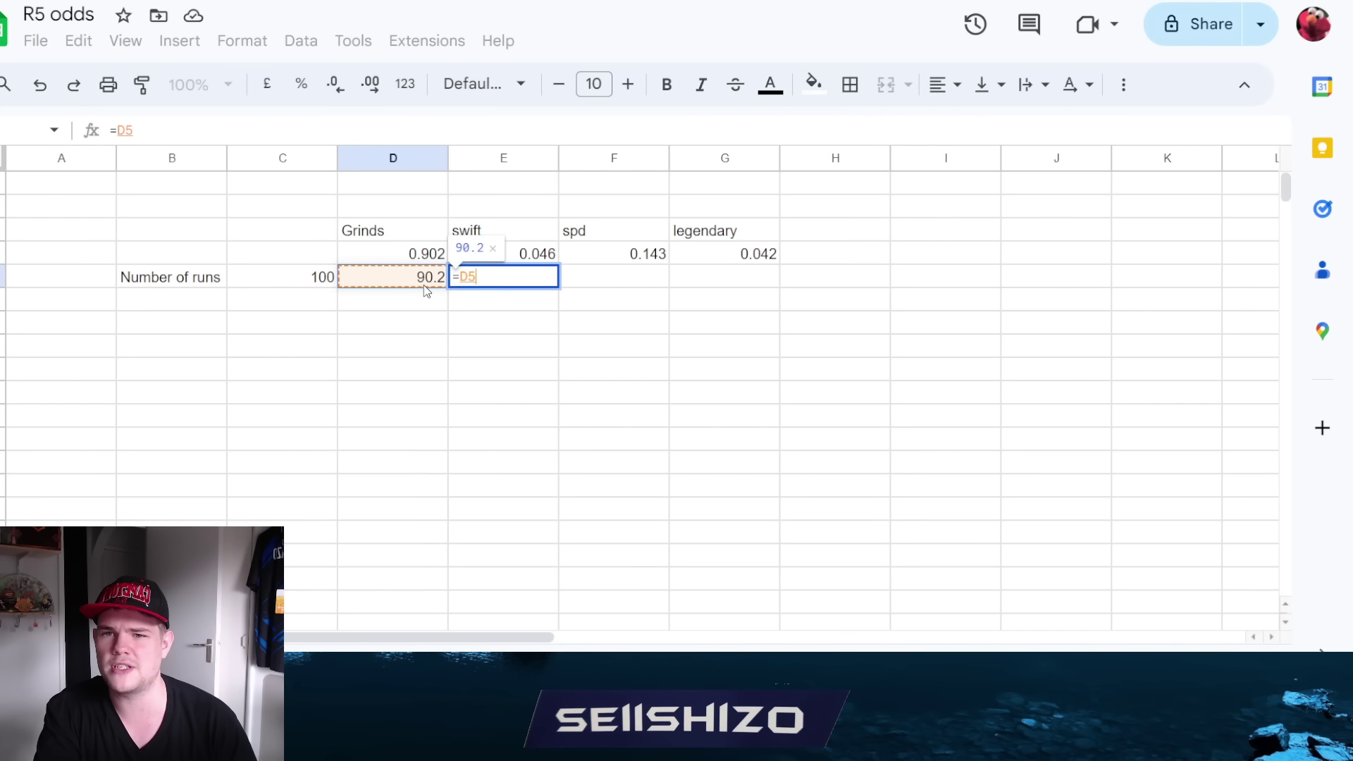
{"action": "left_click", "coordinate": [346, 136]}
{"action": "type", "text": "*"}
{"action": "left_click", "coordinate": [529, 259]}
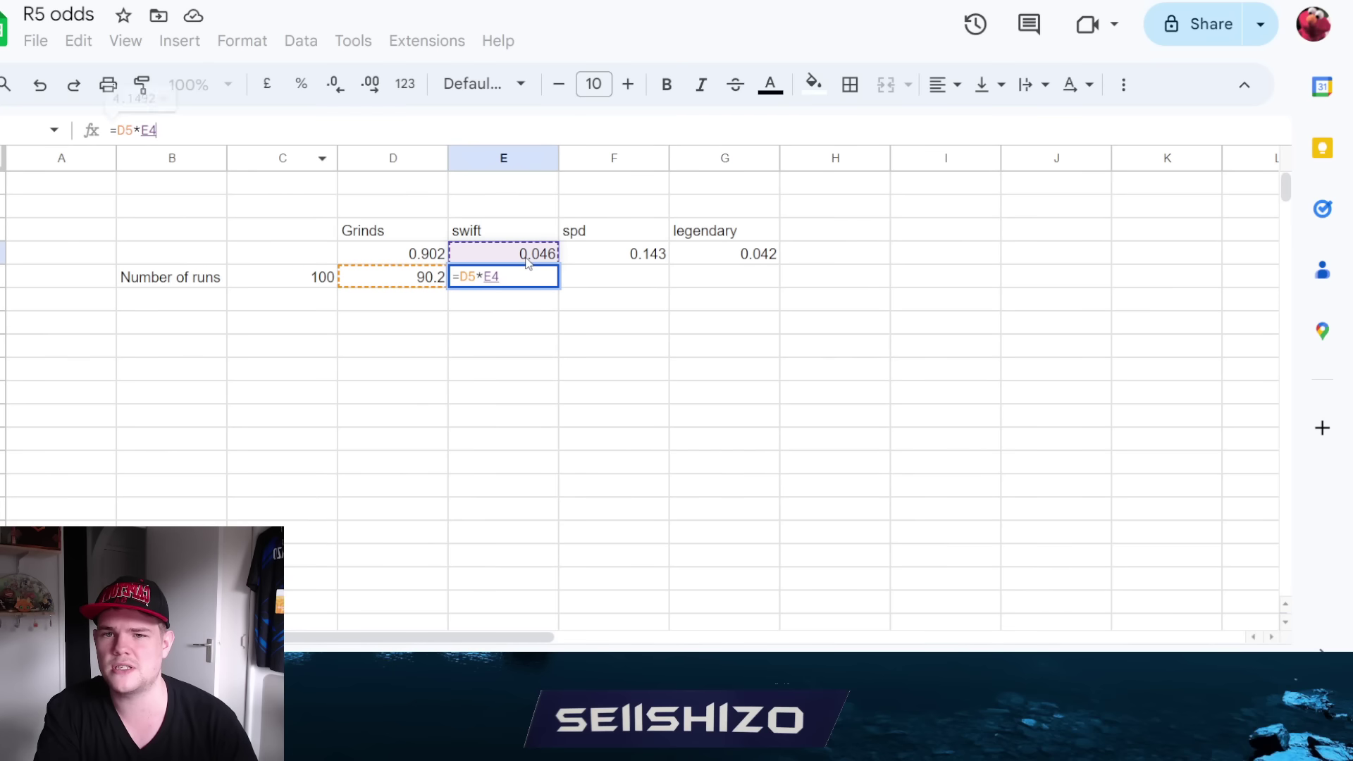
{"action": "key", "text": "Return"}
Calculate the expected number of swift spd grinds in F5 with the formula =E5*F4.
{"action": "key", "text": "Up"}
{"action": "key", "text": "Right"}
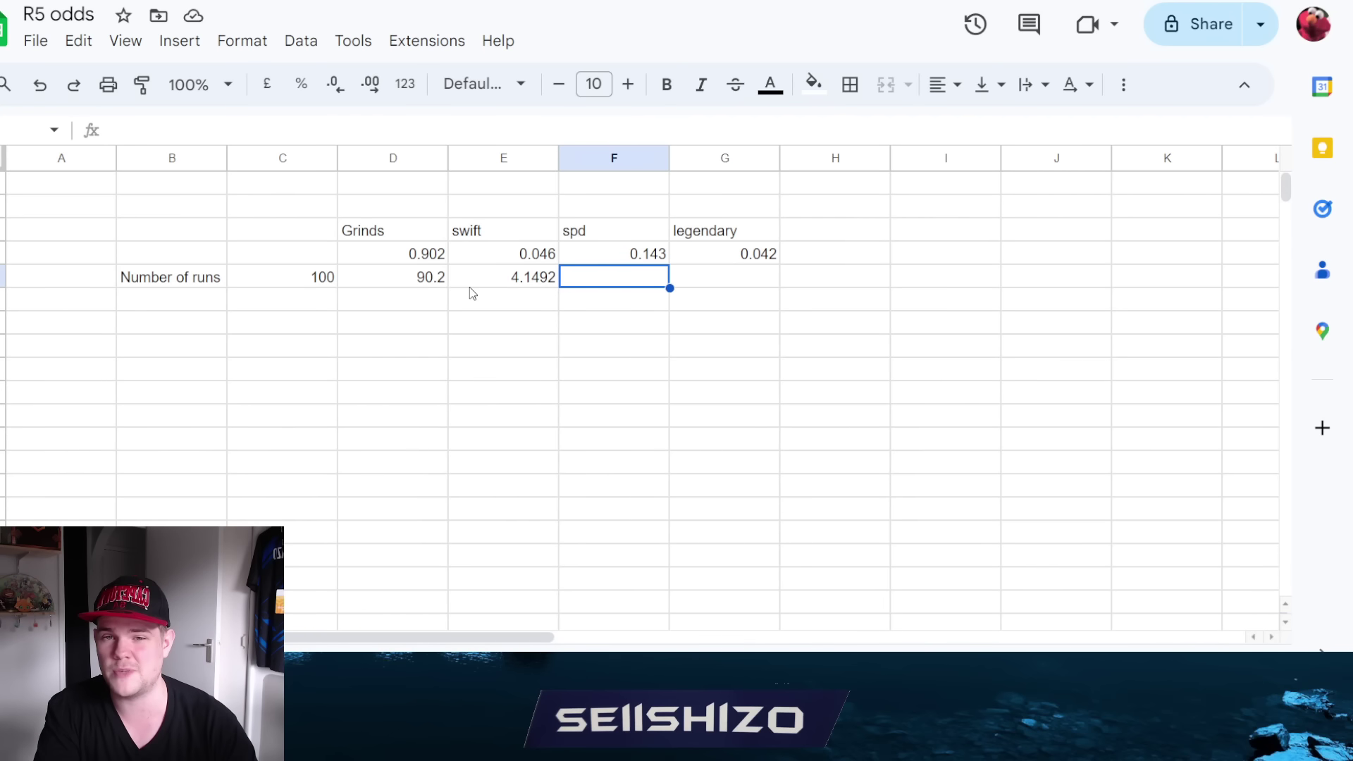
{"action": "type", "text": "="}
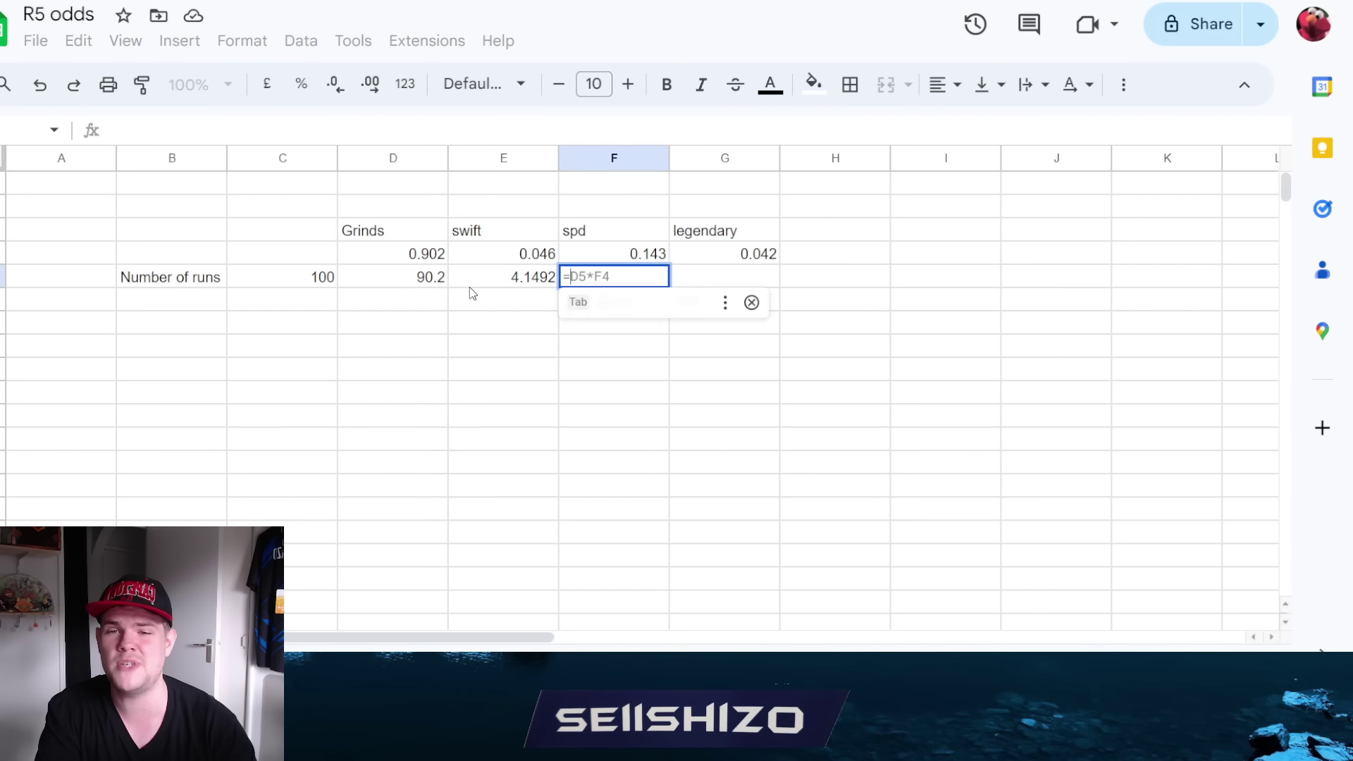
{"action": "type", "text": "E5*F4"}
{"action": "key", "text": "Return"}
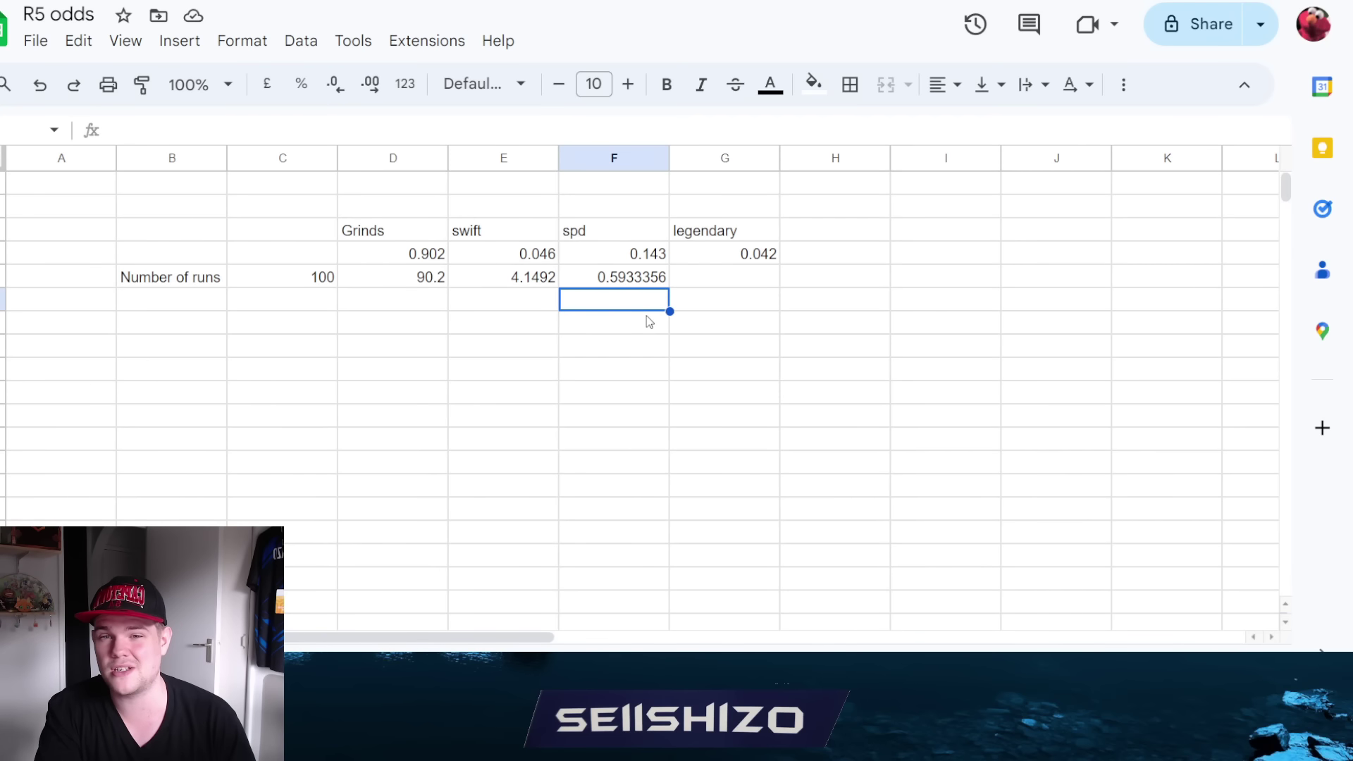
Calculate the expected number of legendary swift spd grinds in G5 with the formula =F5*G4.
{"action": "left_click", "coordinate": [707, 279]}
{"action": "type", "text": "="}
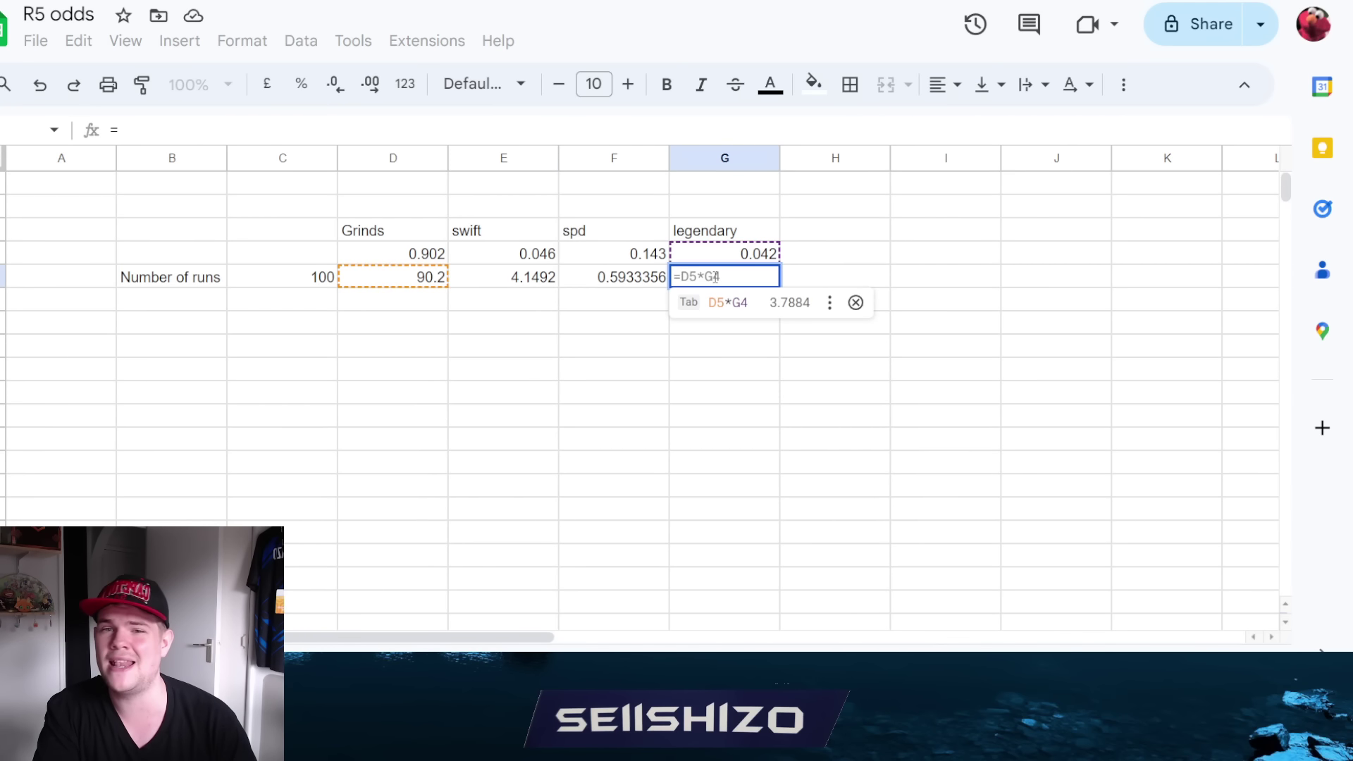
{"action": "left_click", "coordinate": [661, 280]}
{"action": "key", "text": "Tab"}
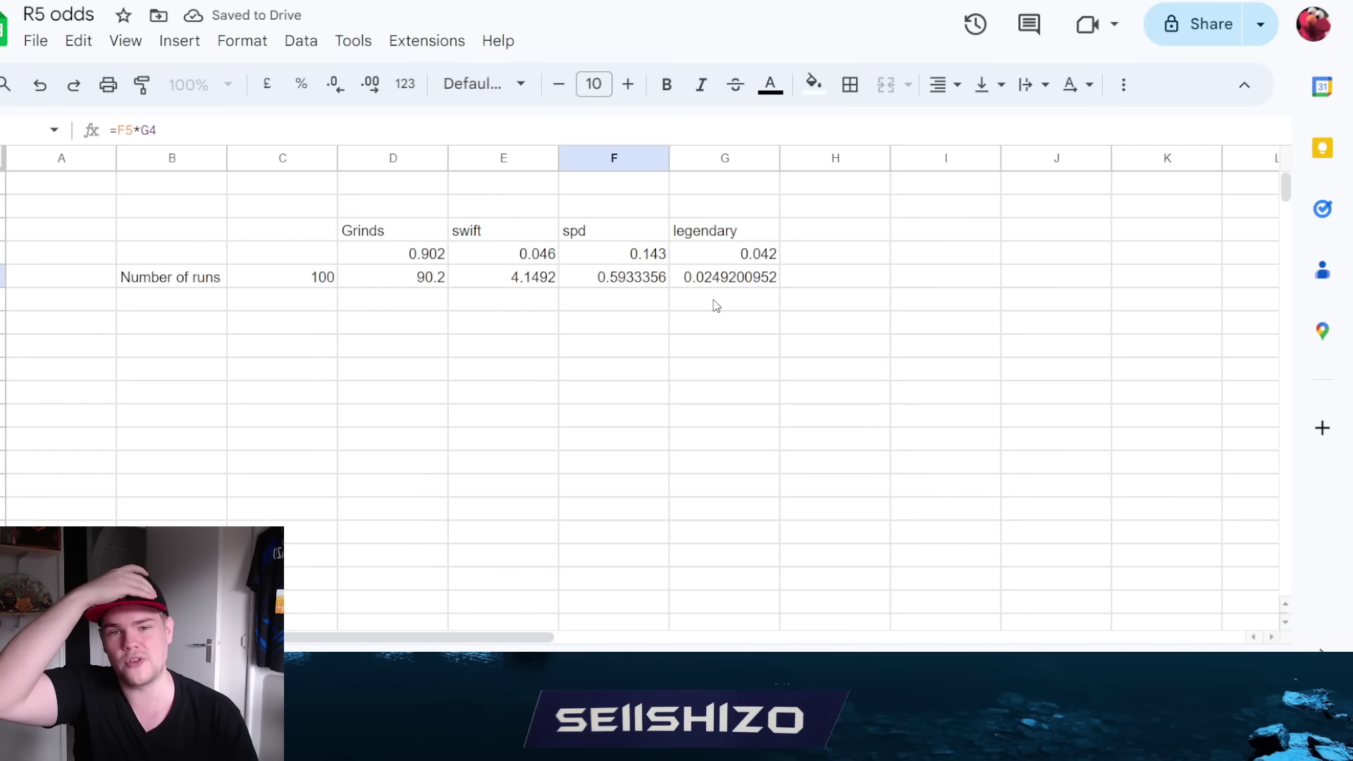
Set the number of runs in C5 to 4013 and check the legendary result in G5.
{"action": "left_click", "coordinate": [264, 283]}
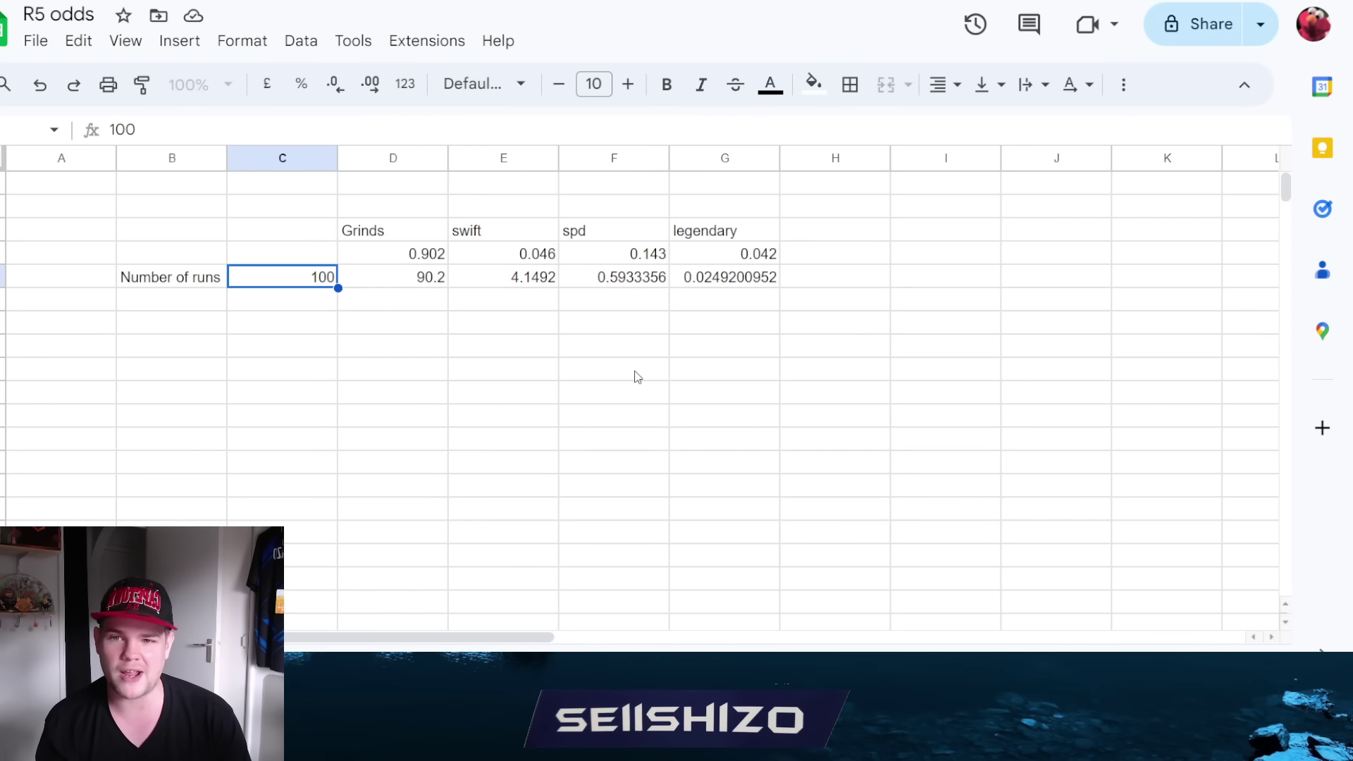
{"action": "type", "text": "4"}
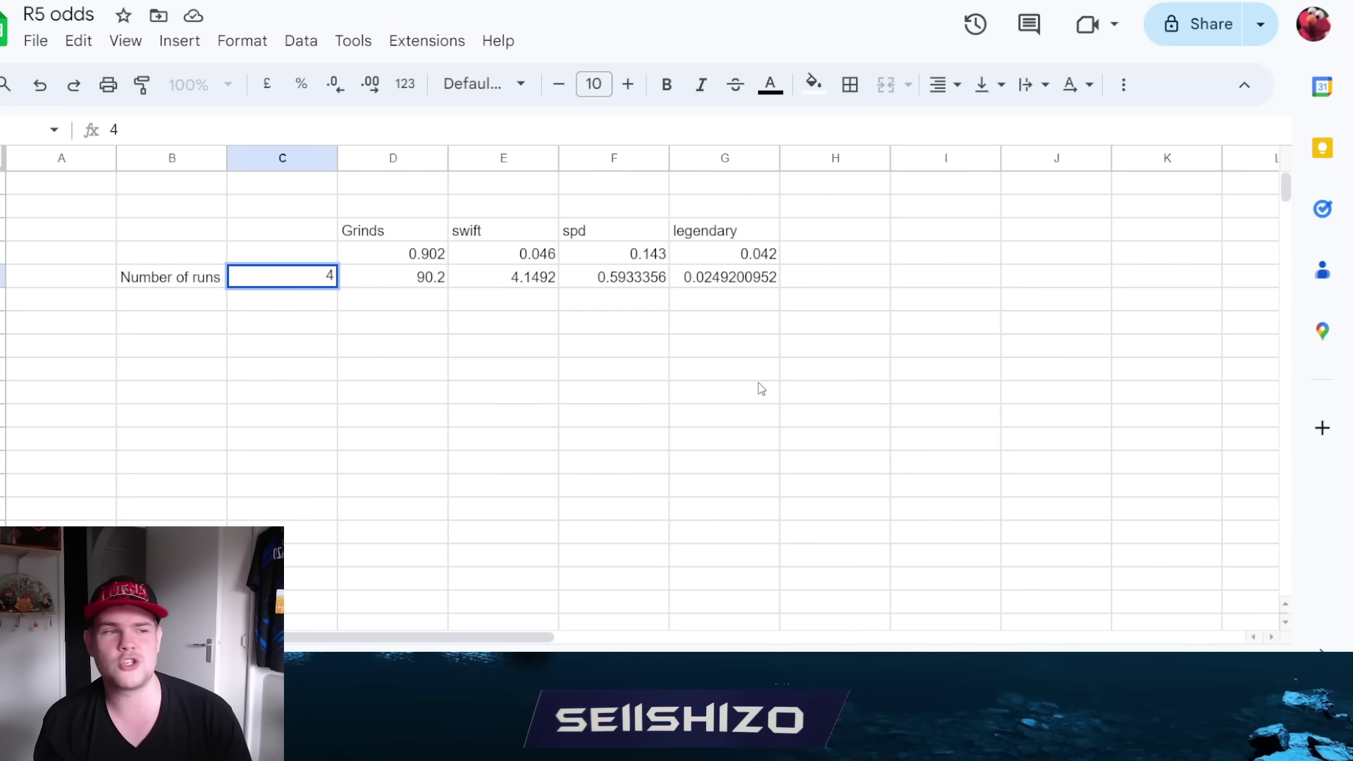
{"action": "type", "text": "013"}
{"action": "left_click", "coordinate": [393, 346]}
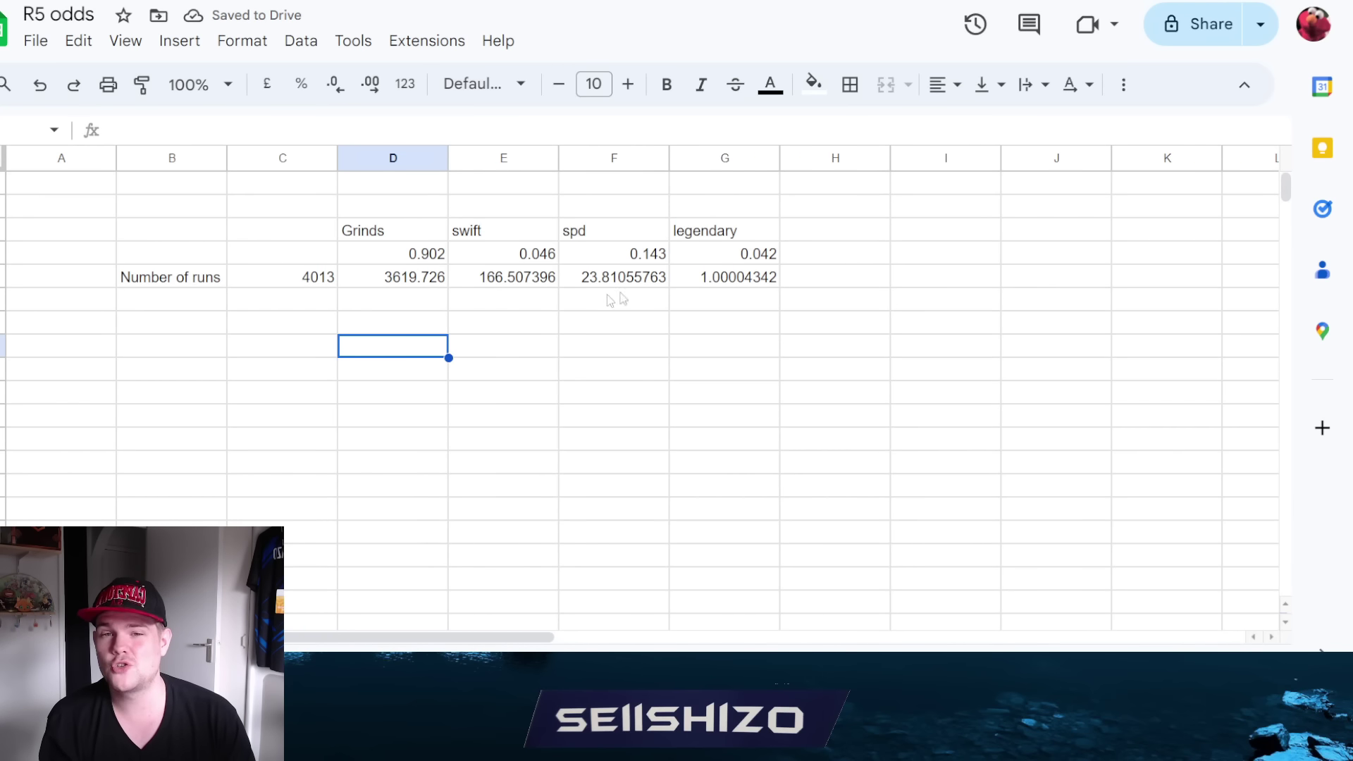
{"action": "left_click", "coordinate": [712, 280]}
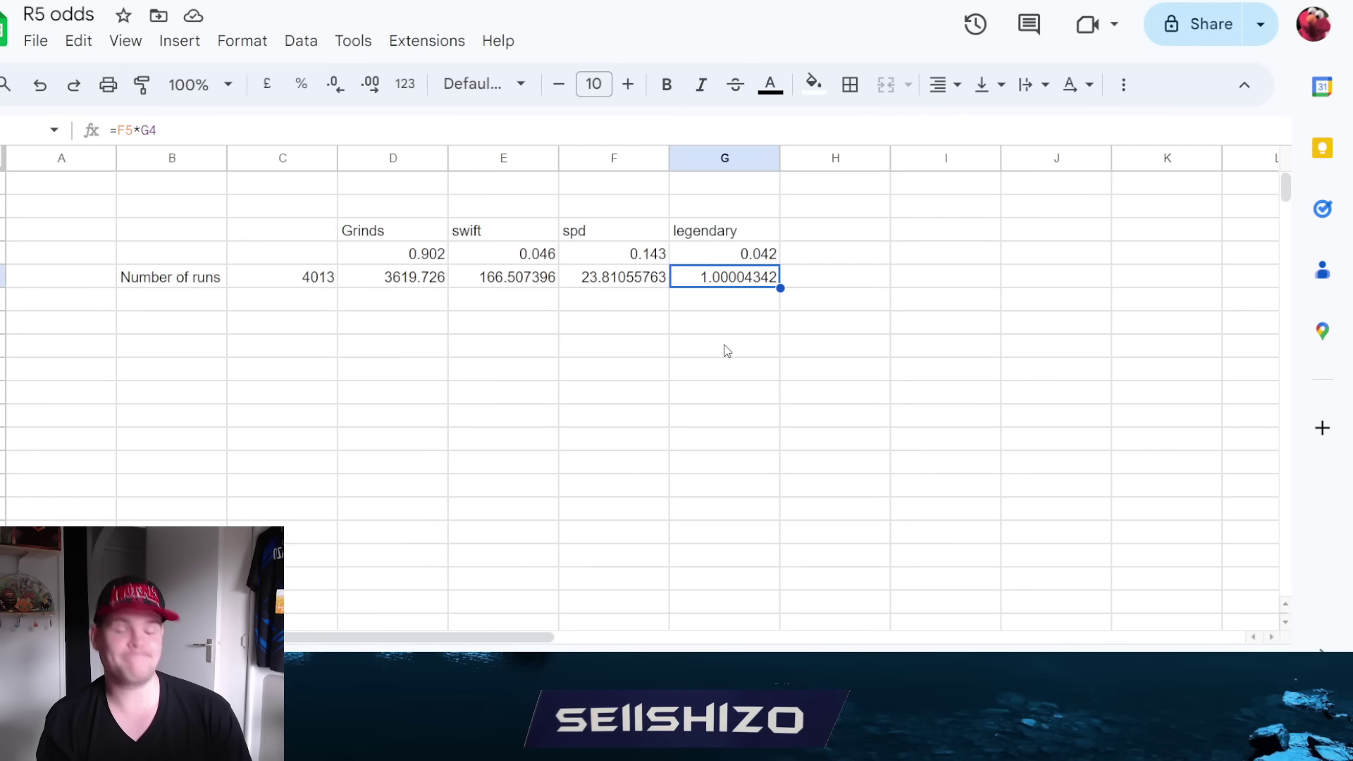
{"action": "left_click", "coordinate": [430, 346]}
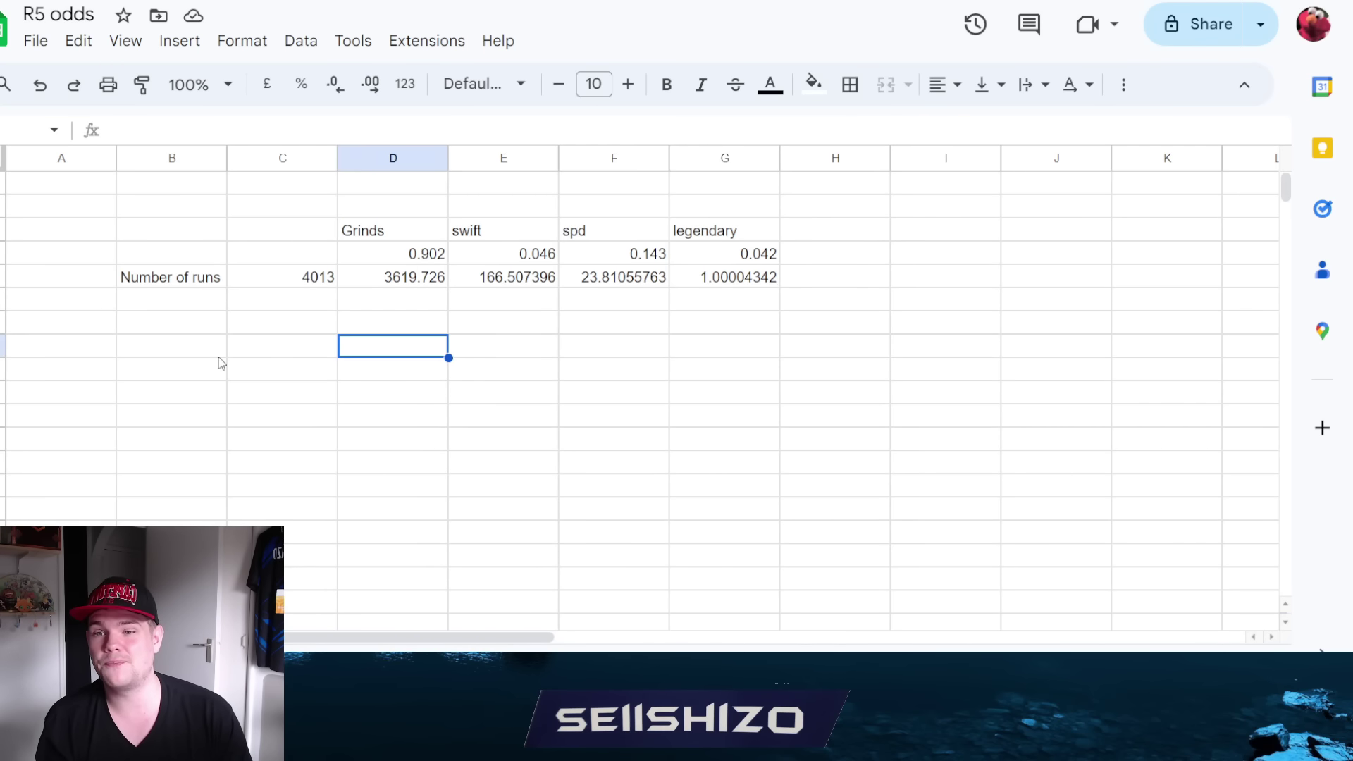
Enter 4013 runs in B8 and calculate the energy needed in C8 with the formula =B8*9.
{"action": "left_click", "coordinate": [211, 348]}
{"action": "type", "text": "4013"}
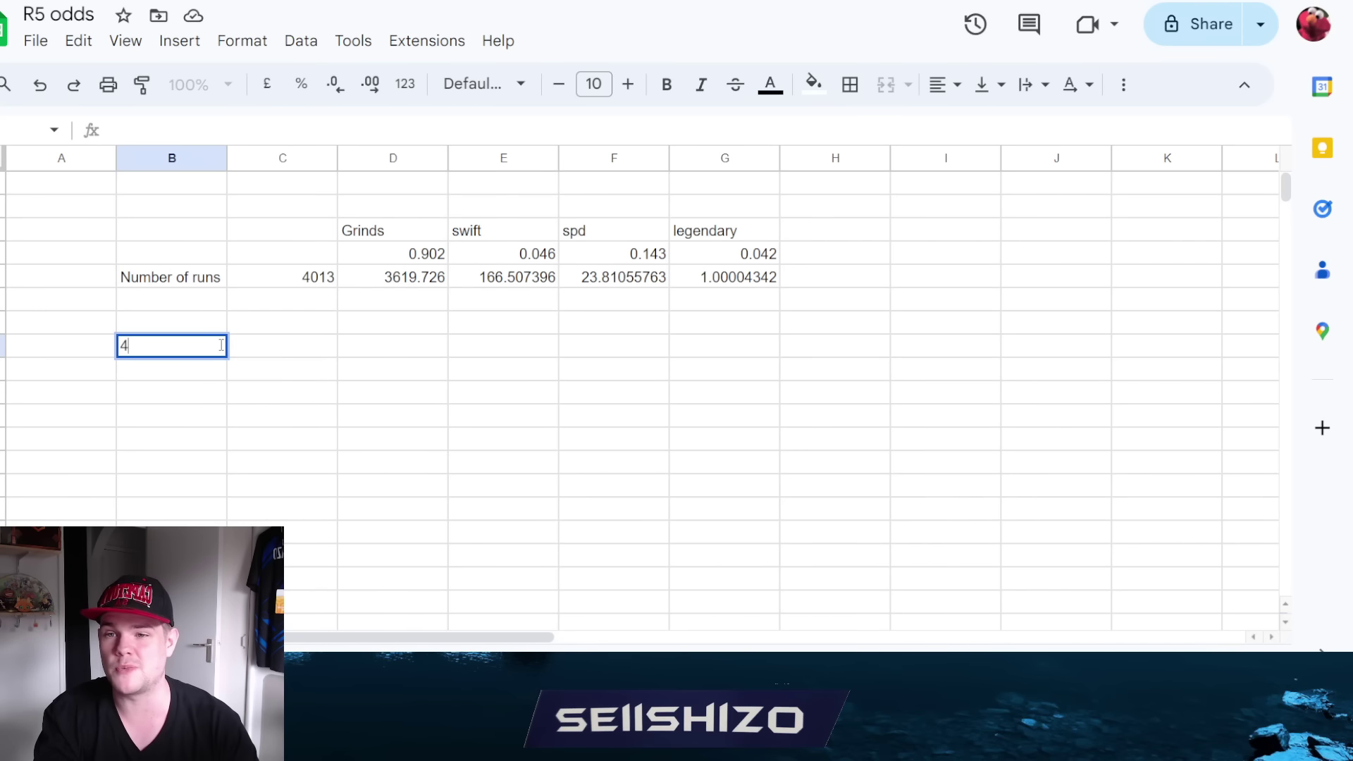
{"action": "key", "text": "Tab"}
{"action": "key", "text": "Up"}
{"action": "type", "text": "0"}
{"action": "key", "text": "Down"}
{"action": "type", "text": "=B8*9"}
{"action": "key", "text": "Tab"}
{"action": "key", "text": "Tab"}
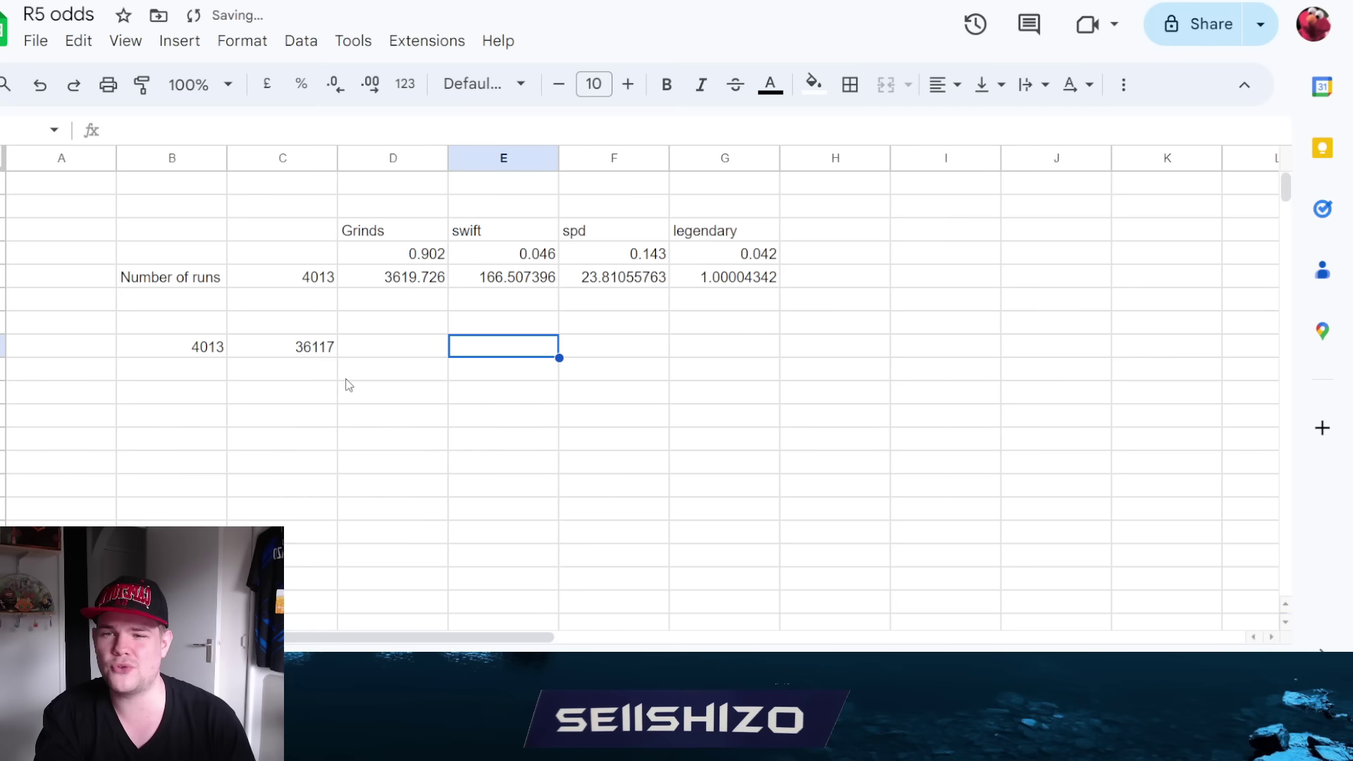
Calculate the crystal cost in D8 with the formula =C8/300*90.
{"action": "left_click", "coordinate": [396, 355], "text": "shift"}
{"action": "left_click", "coordinate": [397, 355]}
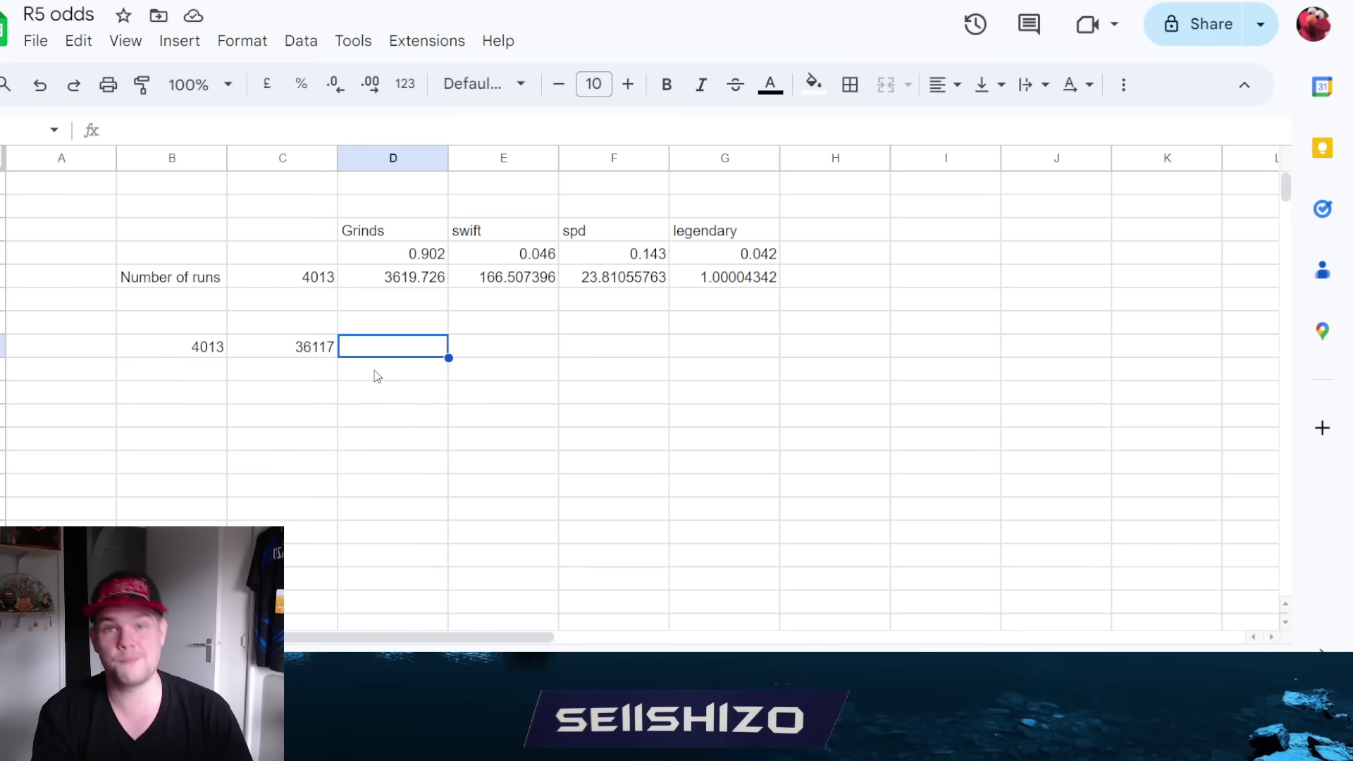
{"action": "type", "text": "=C8/300*90"}
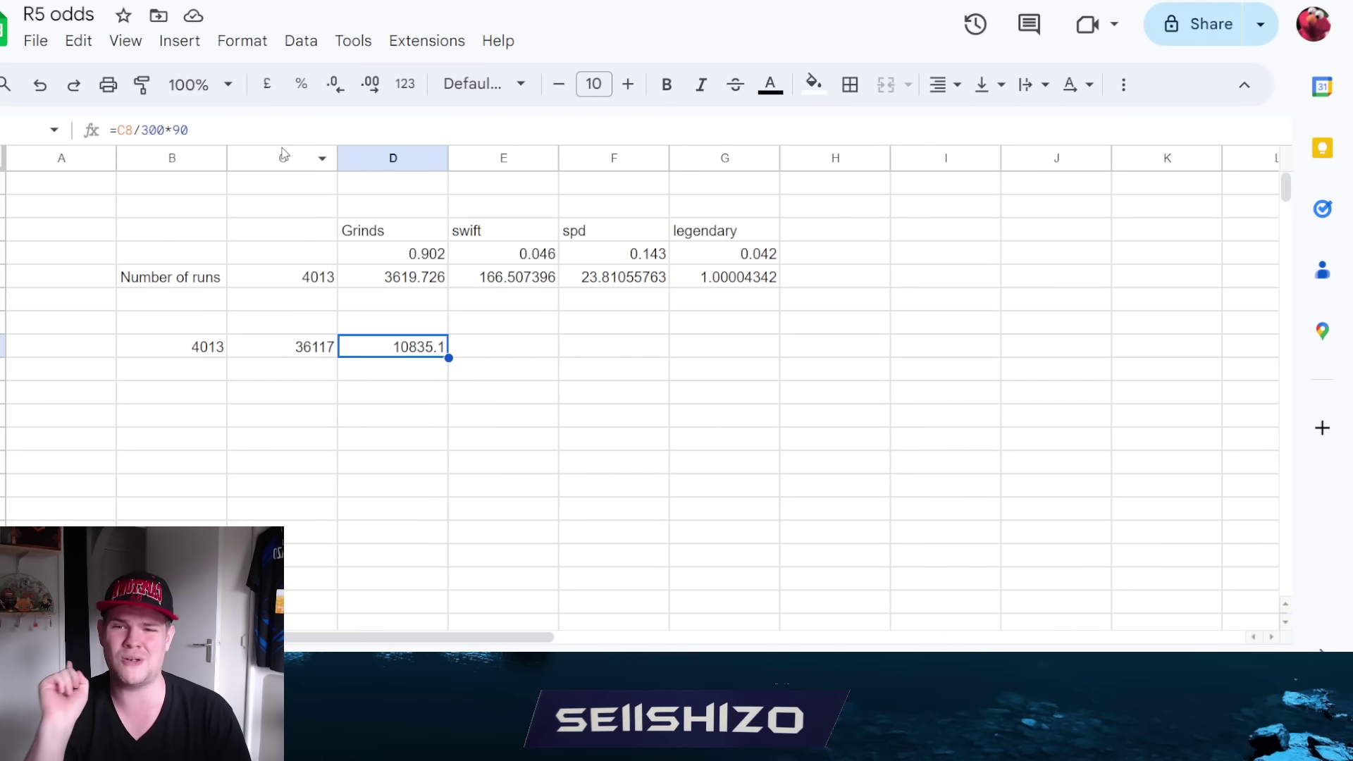
Label the cost row with the headings "Runs" in B7, "Energy" in C7 and "Crystals" in D7.
{"action": "key", "text": "Up"}
{"action": "key", "text": "Left"}
{"action": "type", "text": "Energy"}
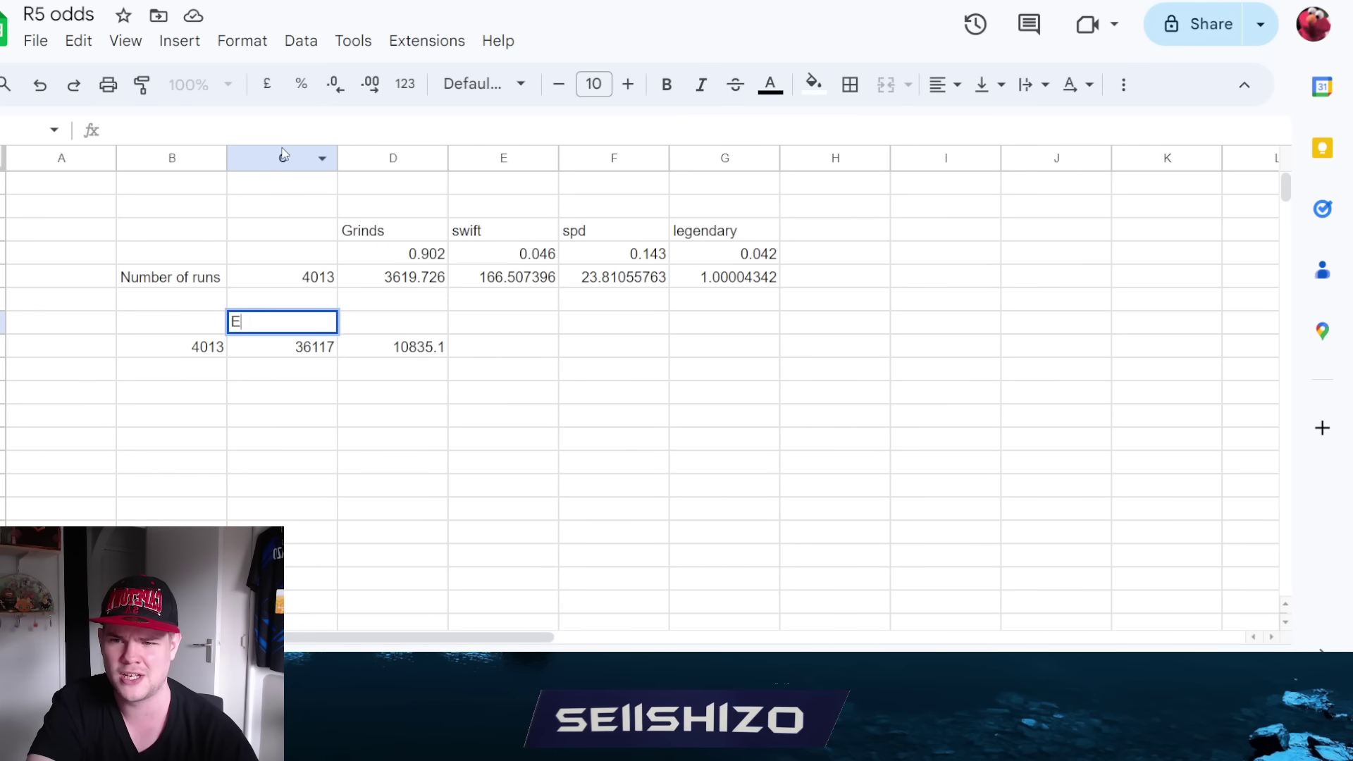
{"action": "key", "text": "Tab"}
{"action": "key", "text": "Left"}
{"action": "key", "text": "Left"}
{"action": "type", "text": "Runs"}
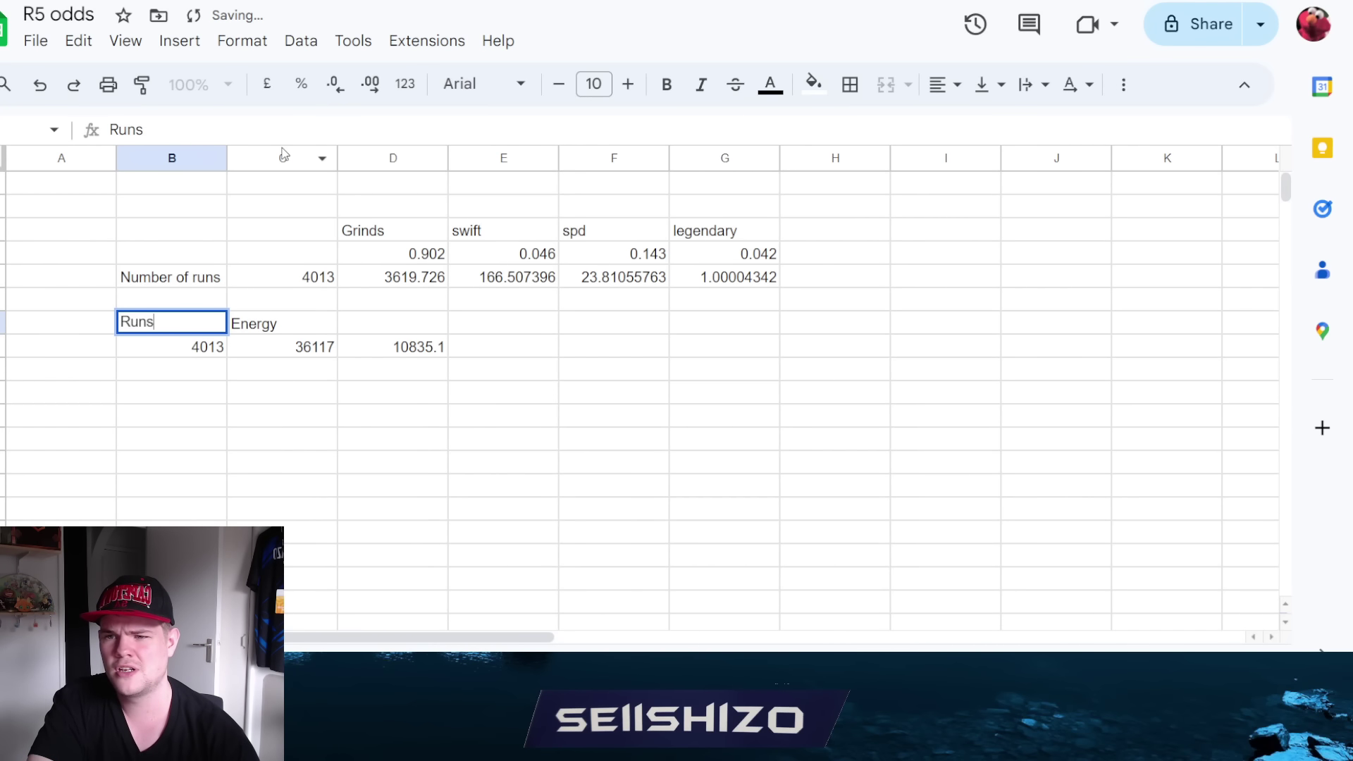
{"action": "key", "text": "Tab"}
{"action": "type", "text": "Crystals"}
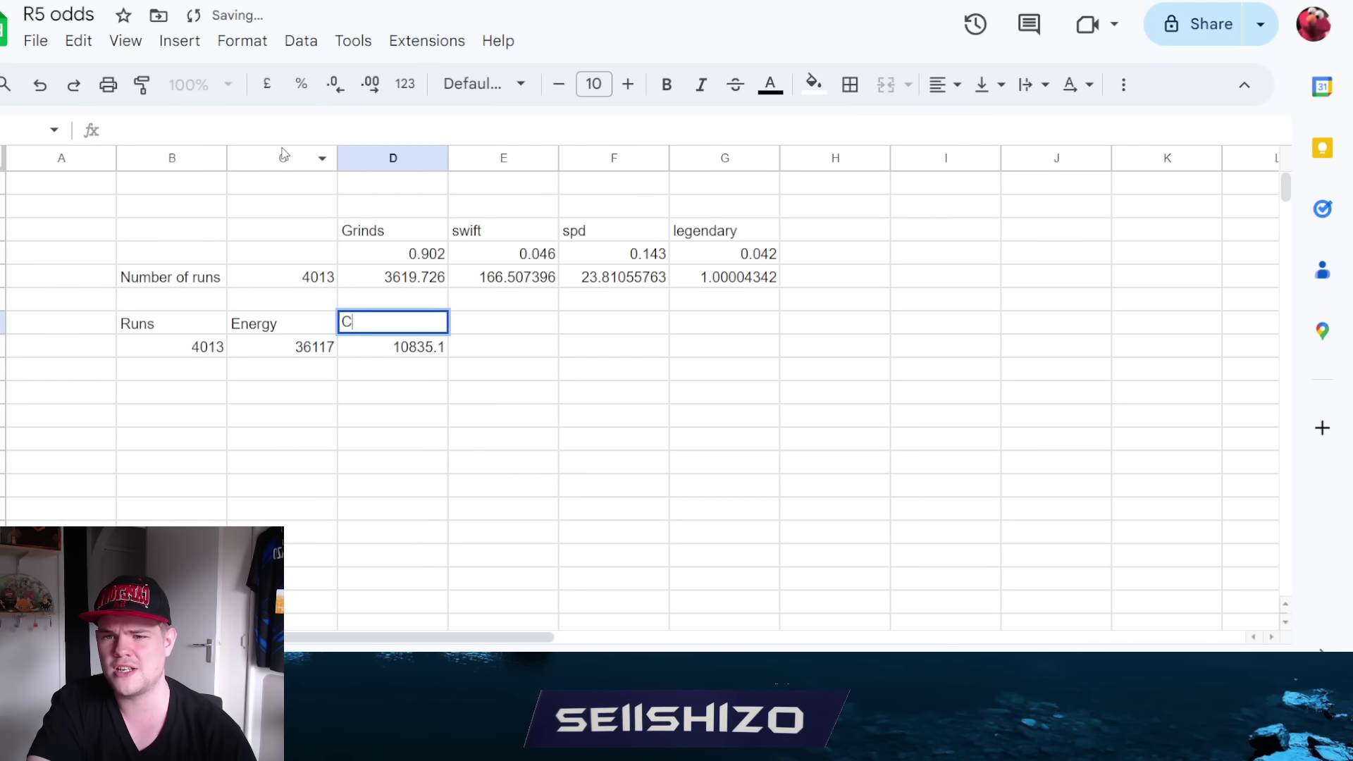
{"action": "key", "text": "Return"}
{"action": "key", "text": "Down"}
{"action": "key", "text": "Down"}
{"action": "key", "text": "Right"}
{"action": "key", "text": "Down"}
{"action": "key", "text": "Up"}
{"action": "key", "text": "Left"}
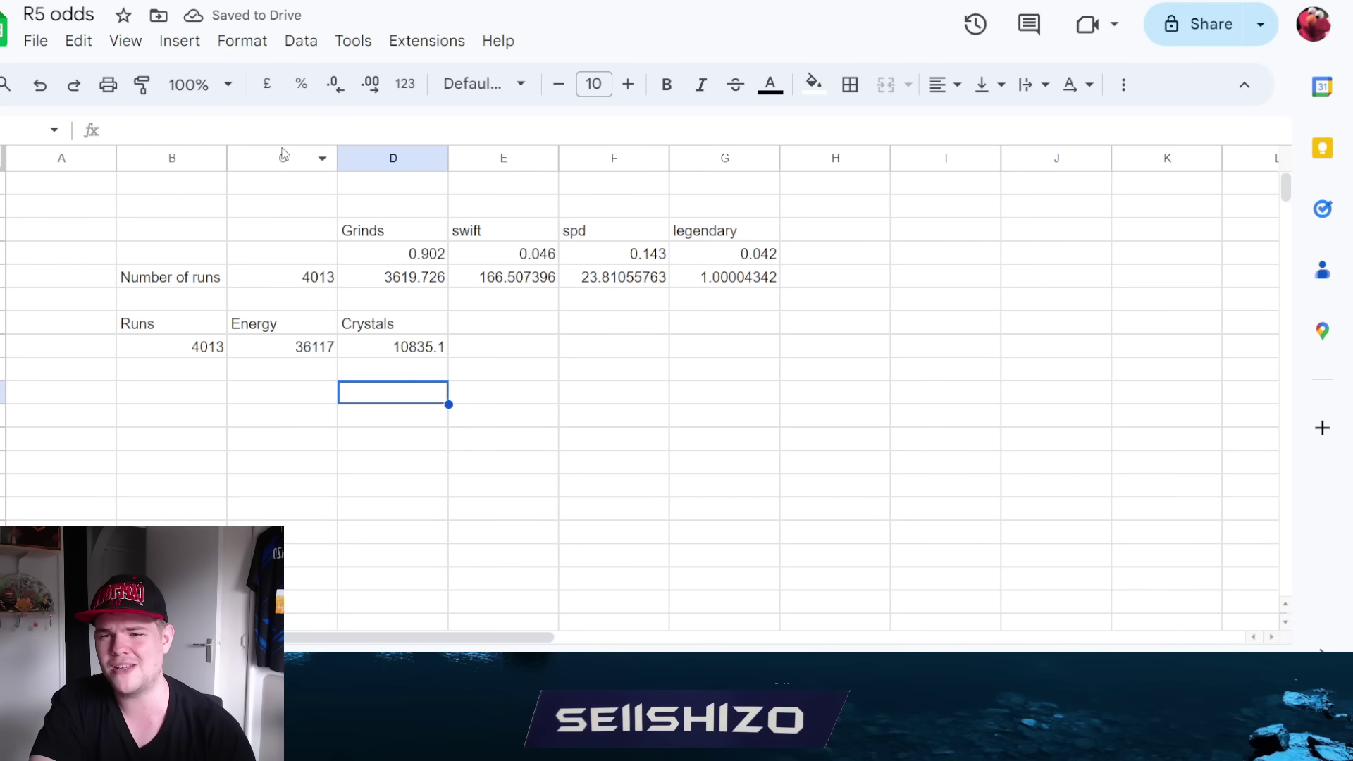
{"action": "type", "text": "4545454545"}
{"action": "key", "text": "BackSpace"}
{"action": "key", "text": "BackSpace"}
{"action": "key", "text": "BackSpace"}
{"action": "key", "text": "BackSpace"}
{"action": "key", "text": "BackSpace"}
{"action": "key", "text": "BackSpace"}
{"action": "key", "text": "BackSpace"}
{"action": "key", "text": "BackSpace"}
{"action": "key", "text": "BackSpace"}
{"action": "key", "text": "BackSpace"}
{"action": "type", "text": "4"}
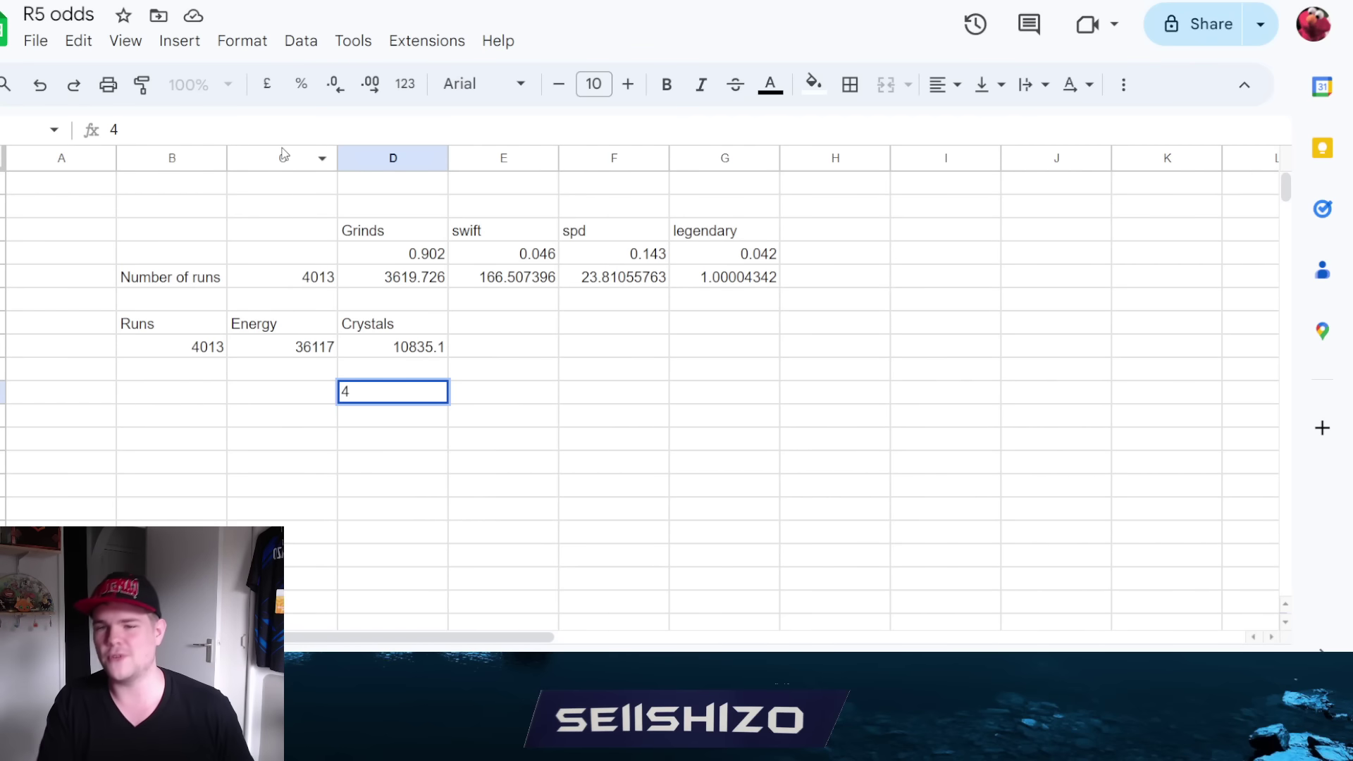
{"action": "key", "text": "Return"}
{"action": "key", "text": "Up"}
{"action": "key", "text": "Delete"}
Undo the last edit to bring back the scratch formula =100/23 in E11.
{"action": "key", "text": "Up"}
{"action": "key", "text": "Up"}
{"action": "key", "text": "Up"}
{"action": "key", "text": "Up"}
{"action": "key", "text": "Up"}
{"action": "key", "text": "Up"}
{"action": "key", "text": "Right"}
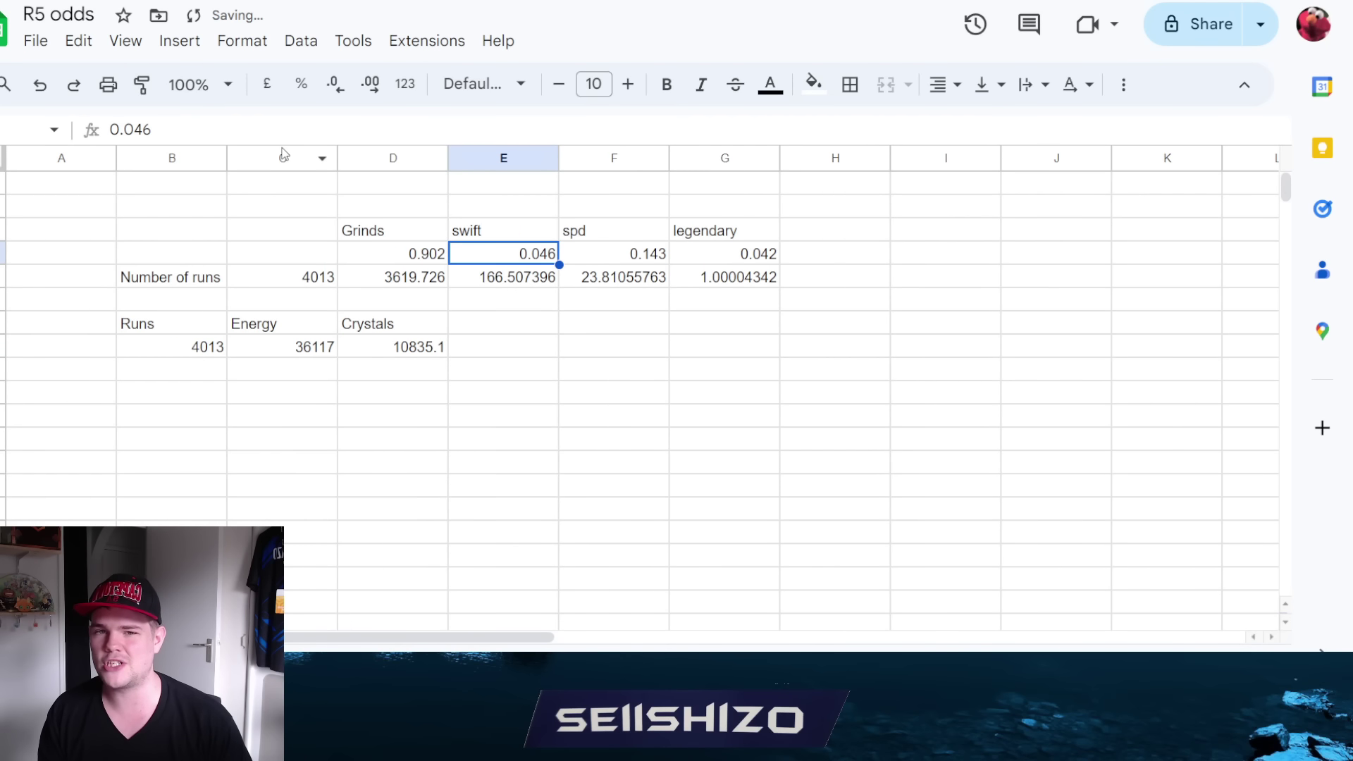
{"action": "key", "text": "ctrl+z"}
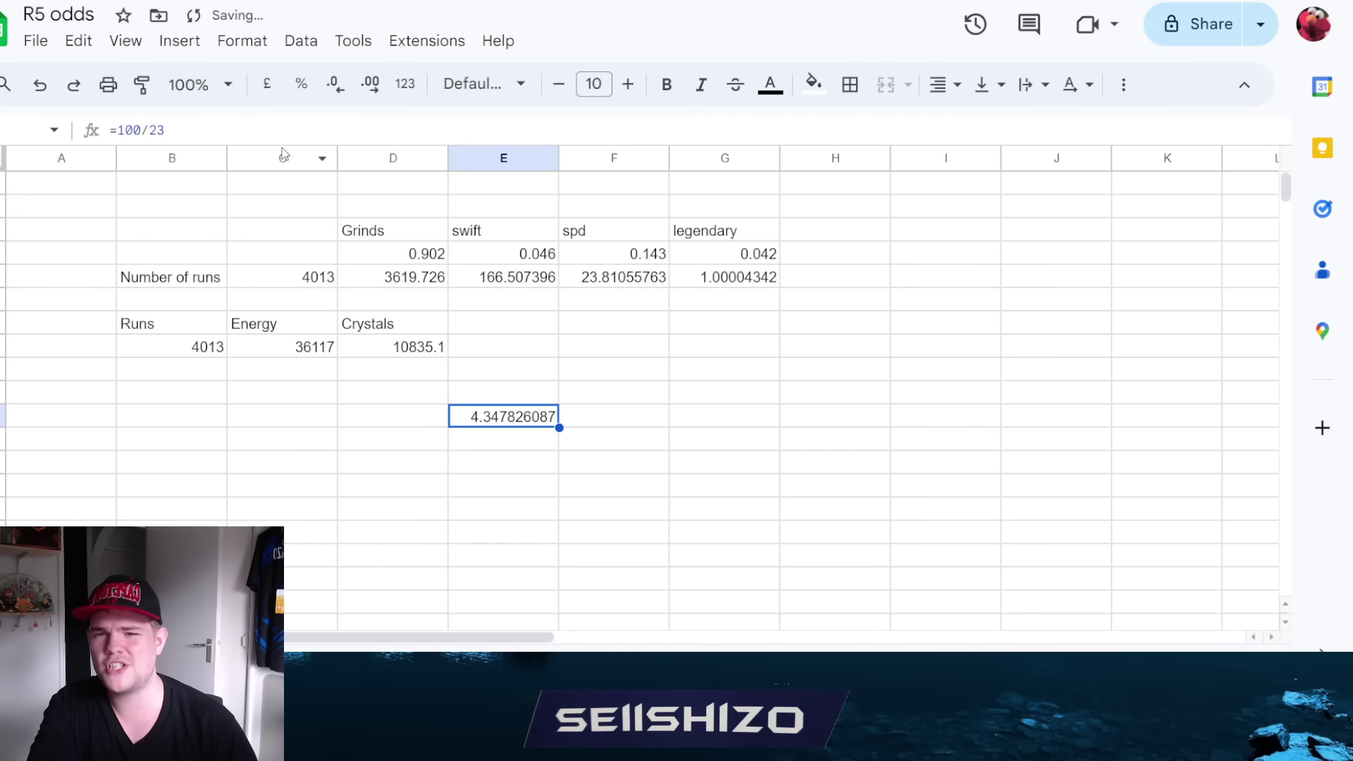
{"action": "left_click", "coordinate": [517, 255]}
{"action": "left_click", "coordinate": [511, 417]}
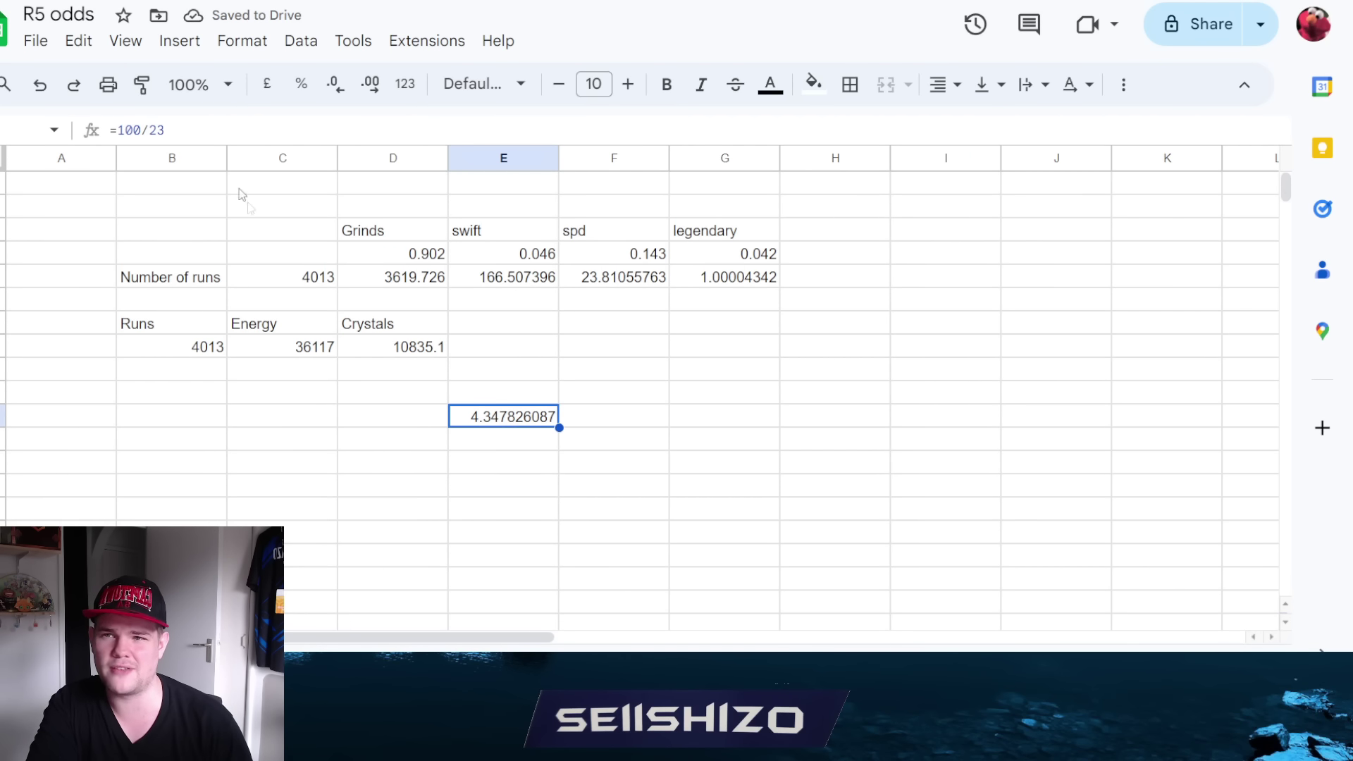
Change the scratch formula in E11 to =100/22 to recalculate the chance per rune set.
{"action": "left_click", "coordinate": [207, 127]}
{"action": "key", "text": "BackSpace"}
{"action": "type", "text": "2"}
{"action": "key", "text": "Return"}
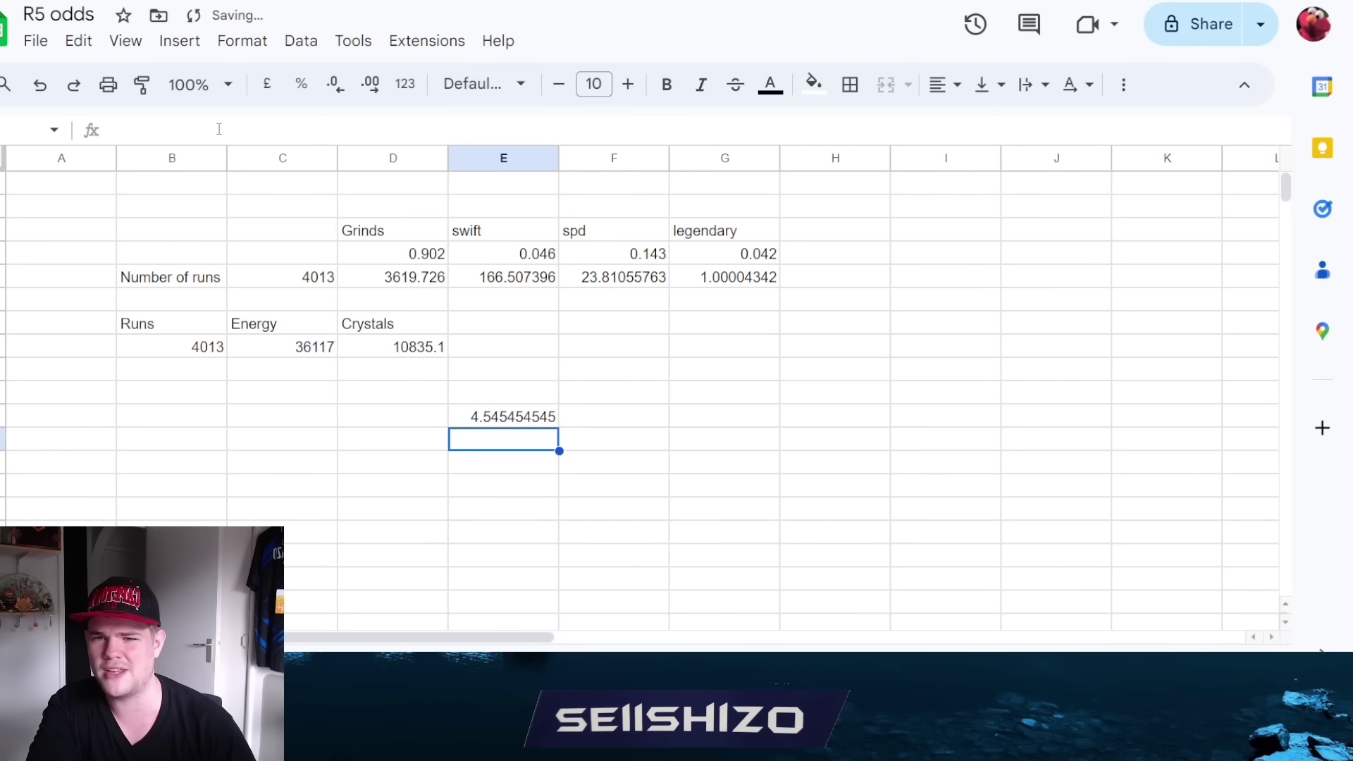
{"action": "left_click", "coordinate": [520, 418]}
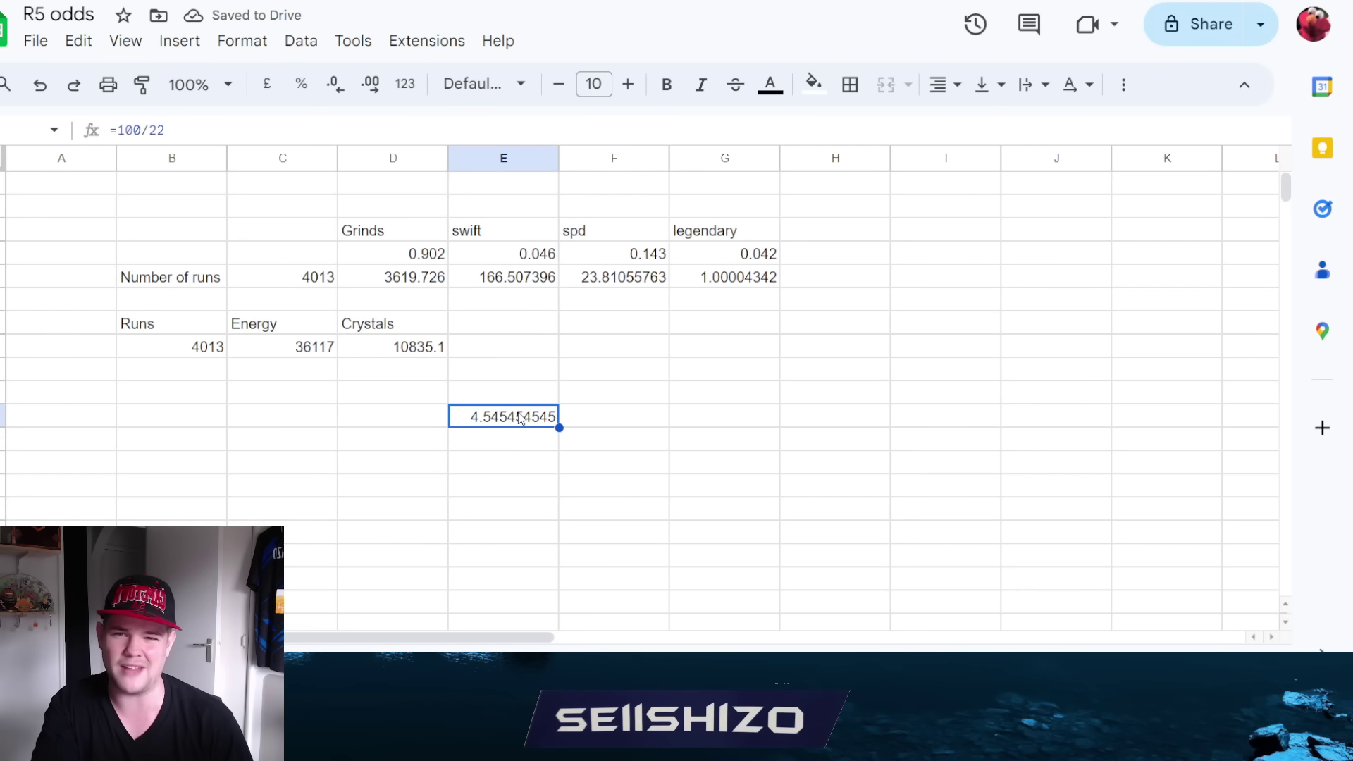
Set the swift drop rate in E4 to 0.045.
{"action": "left_click", "coordinate": [538, 255]}
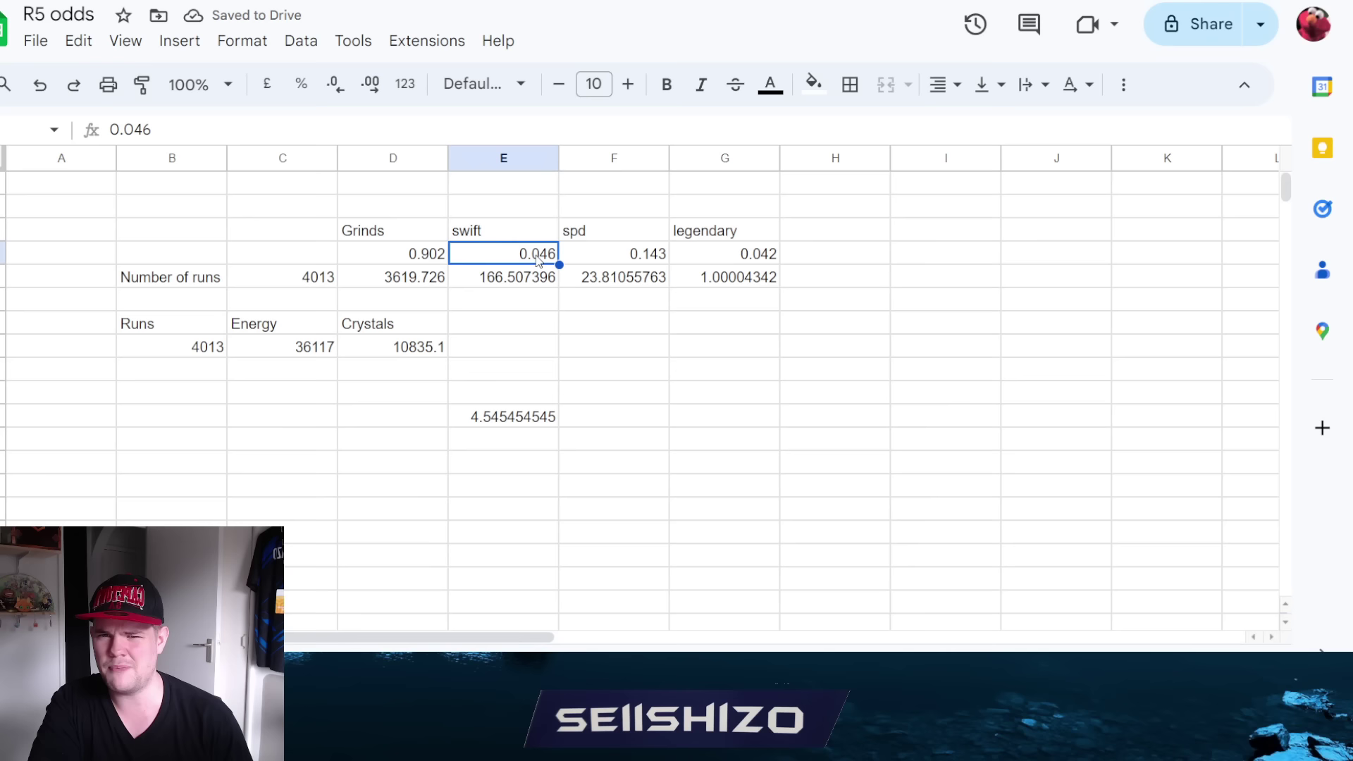
{"action": "left_click", "coordinate": [272, 130]}
{"action": "key", "text": "BackSpace"}
{"action": "type", "text": "5"}
{"action": "key", "text": "Return"}
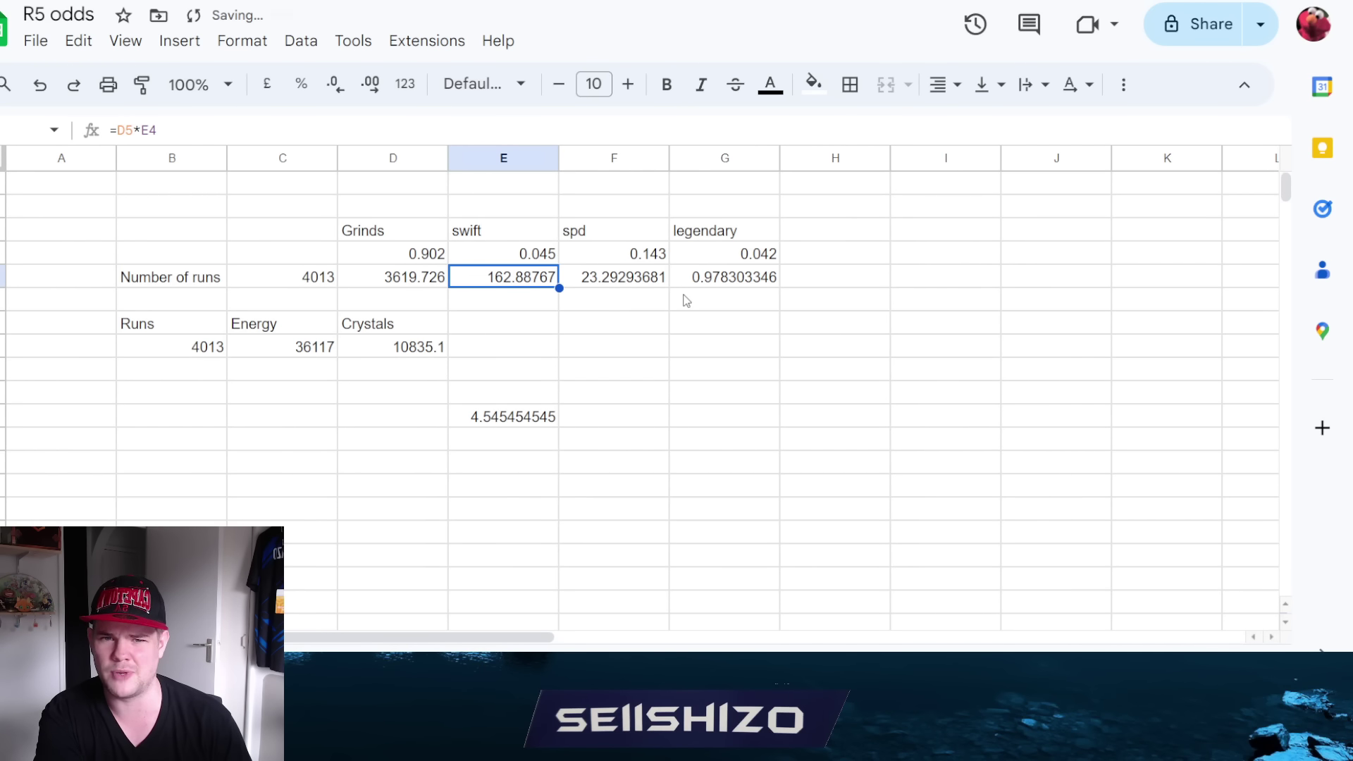
Set the number of runs in C5 to 4100 and check the energy and crystal costs.
{"action": "left_click", "coordinate": [326, 281]}
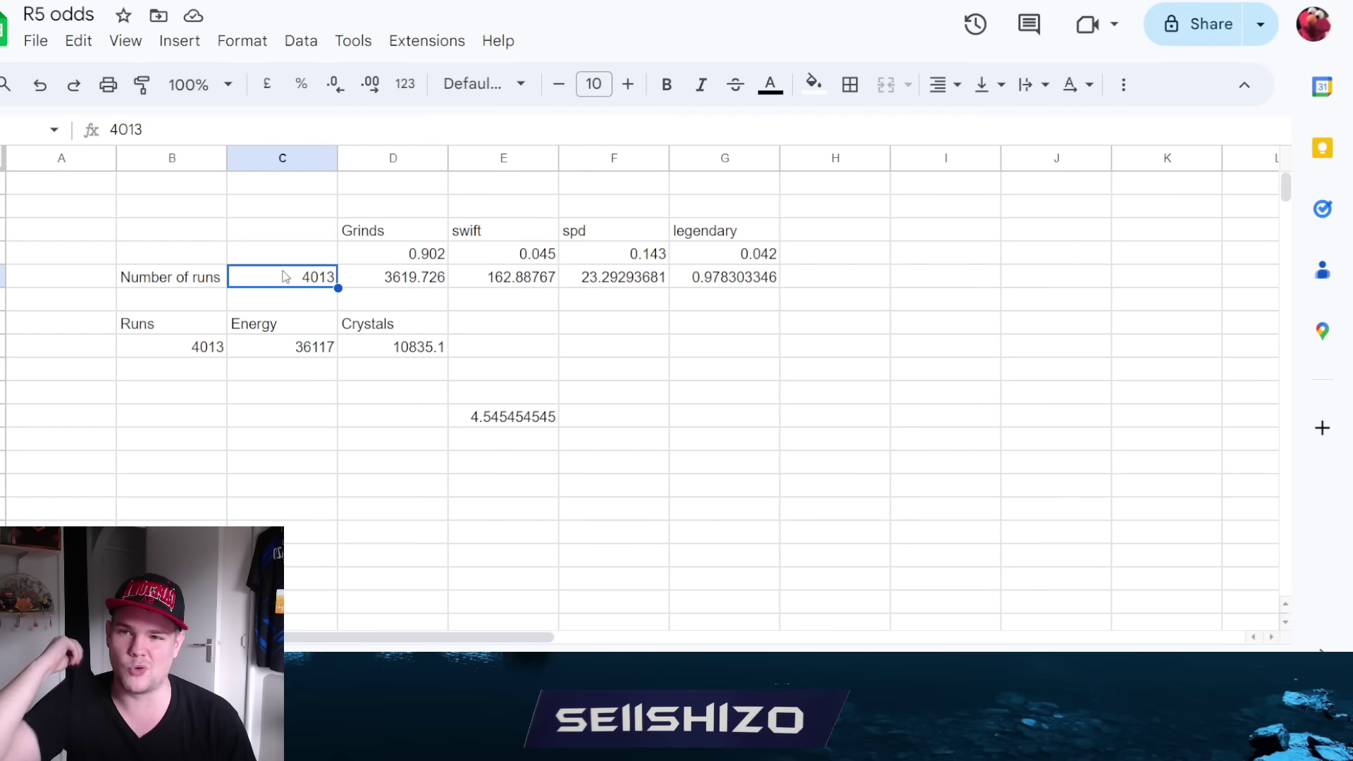
{"action": "type", "text": "4100"}
{"action": "left_click", "coordinate": [347, 415]}
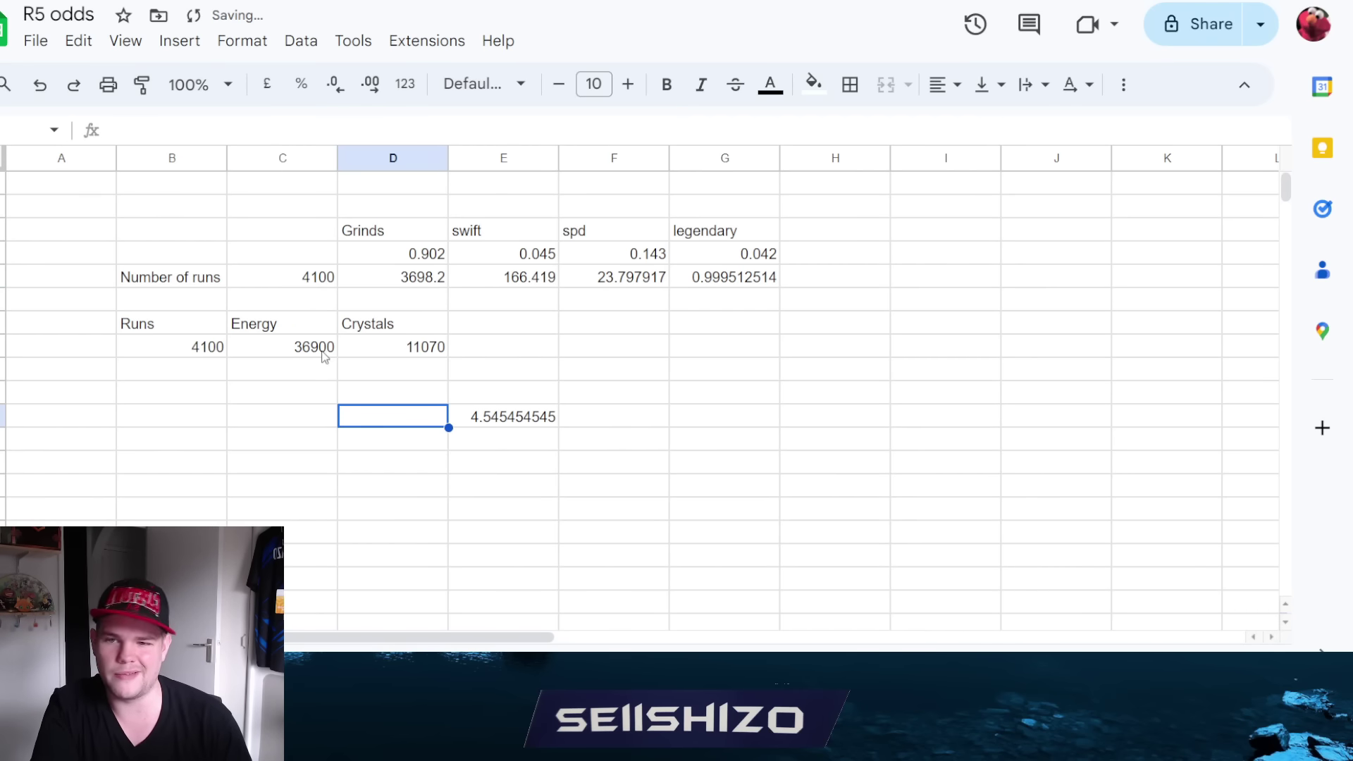
{"action": "left_click", "coordinate": [324, 389]}
{"action": "left_click", "coordinate": [363, 347]}
{"action": "left_click", "coordinate": [572, 369]}
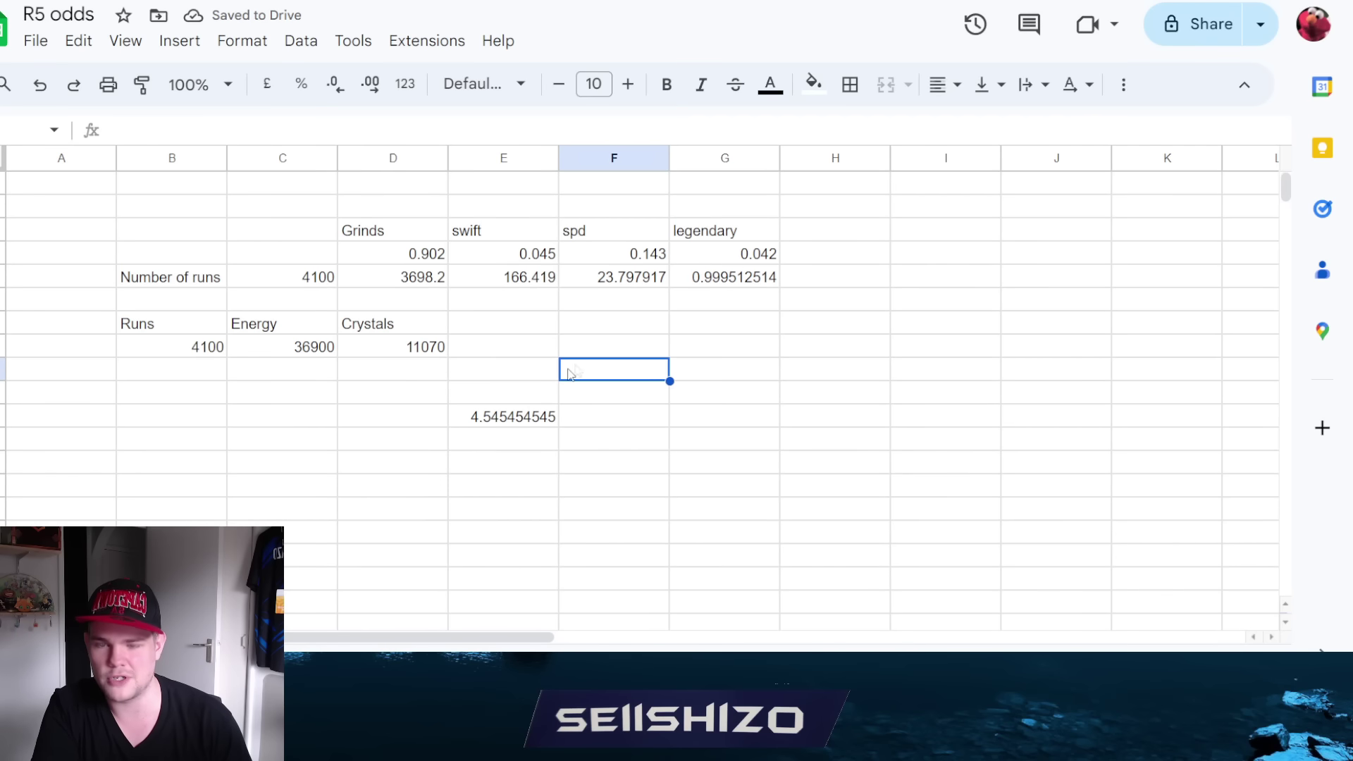
Switch to Summoners War and examine which rune sets the Rift Raid level 5 grindstones can belong to.
{"action": "left_click", "coordinate": [512, 417]}
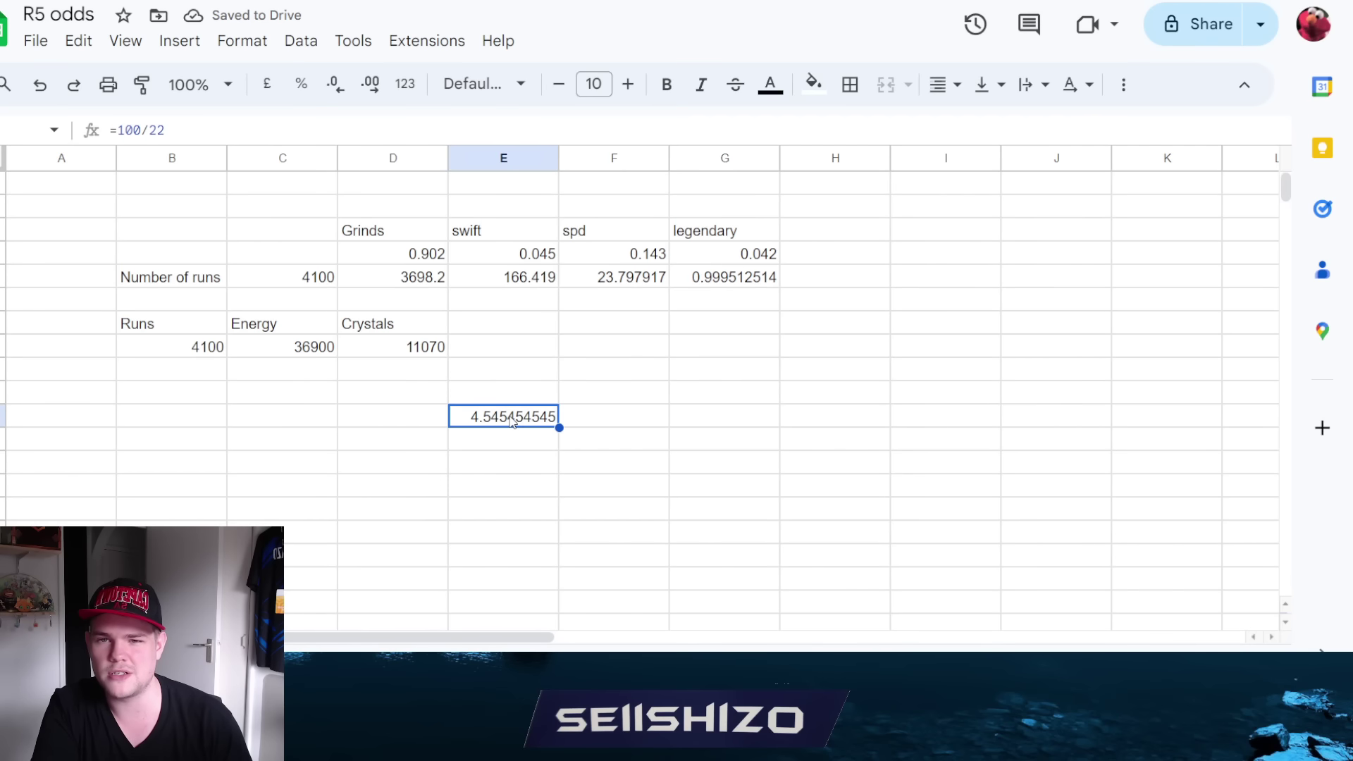
{"action": "left_click", "coordinate": [203, 129]}
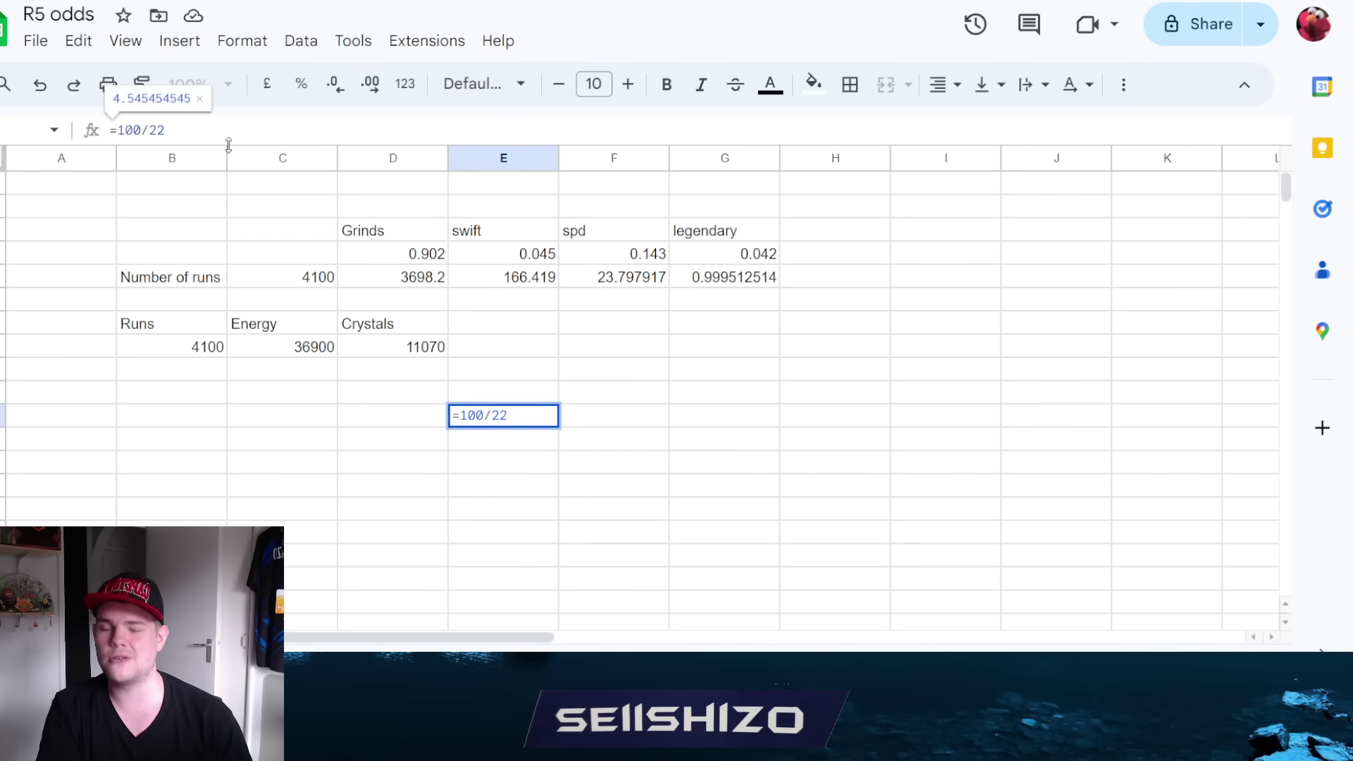
{"action": "key", "text": "alt+Tab"}
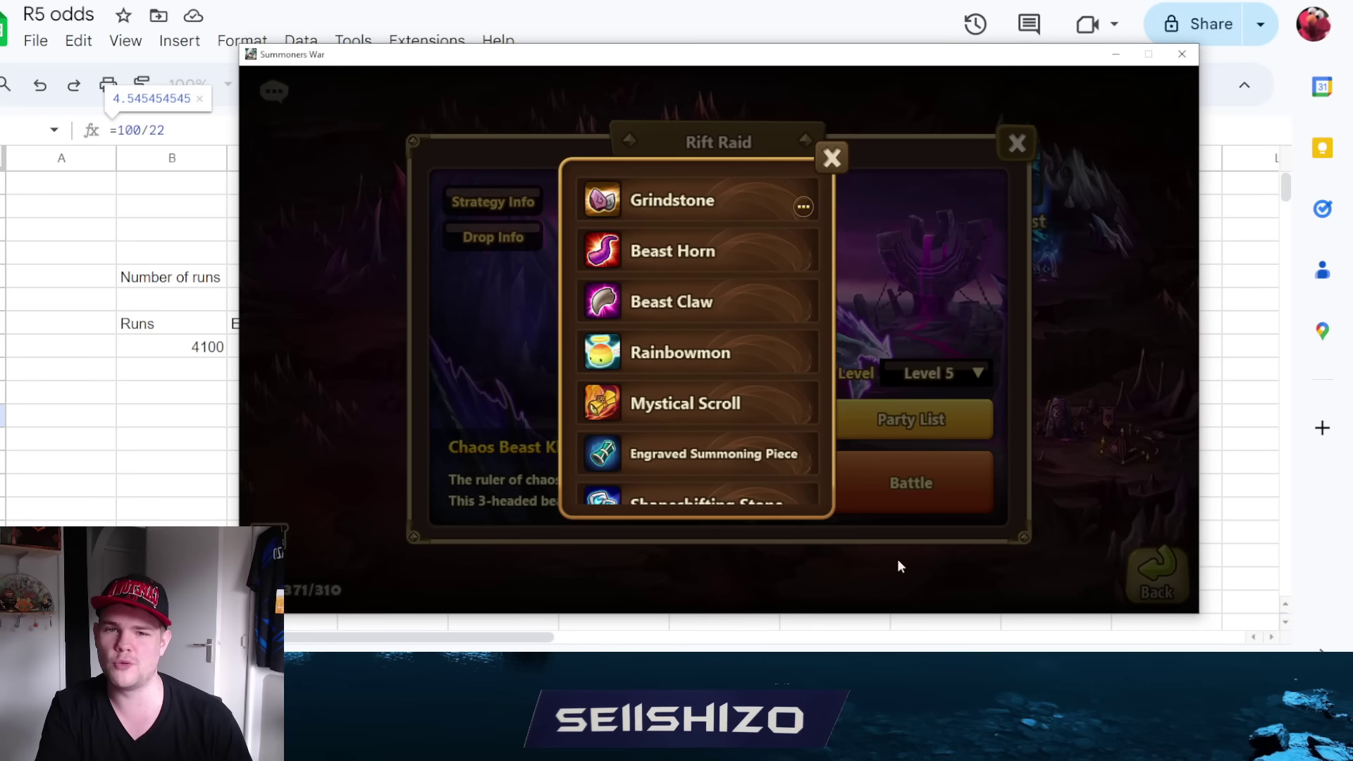
{"action": "left_click", "coordinate": [811, 208]}
{"action": "scroll", "coordinate": [729, 378], "scroll_direction": "down", "scroll_amount": 5}
{"action": "scroll", "coordinate": [729, 378], "scroll_direction": "down", "scroll_amount": 5}
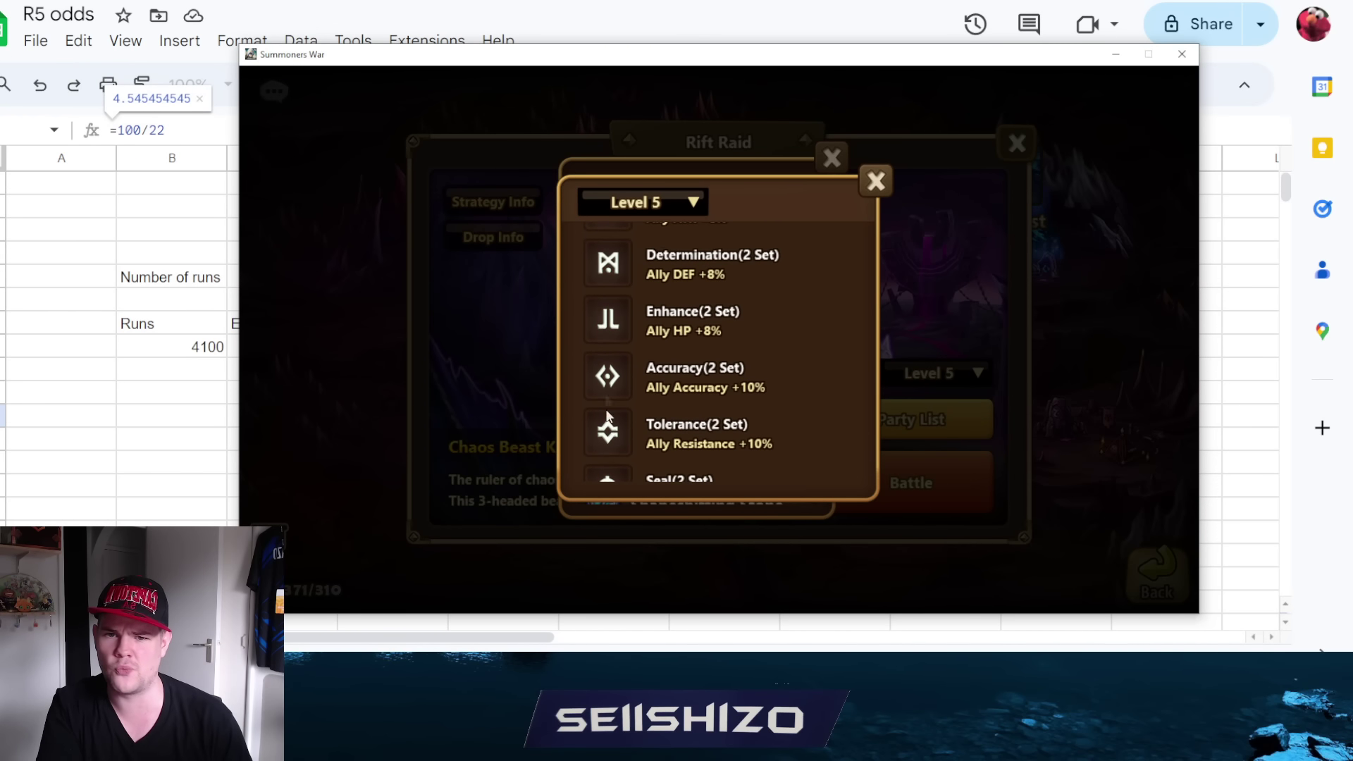
{"action": "scroll", "coordinate": [609, 324], "scroll_direction": "up", "scroll_amount": 5}
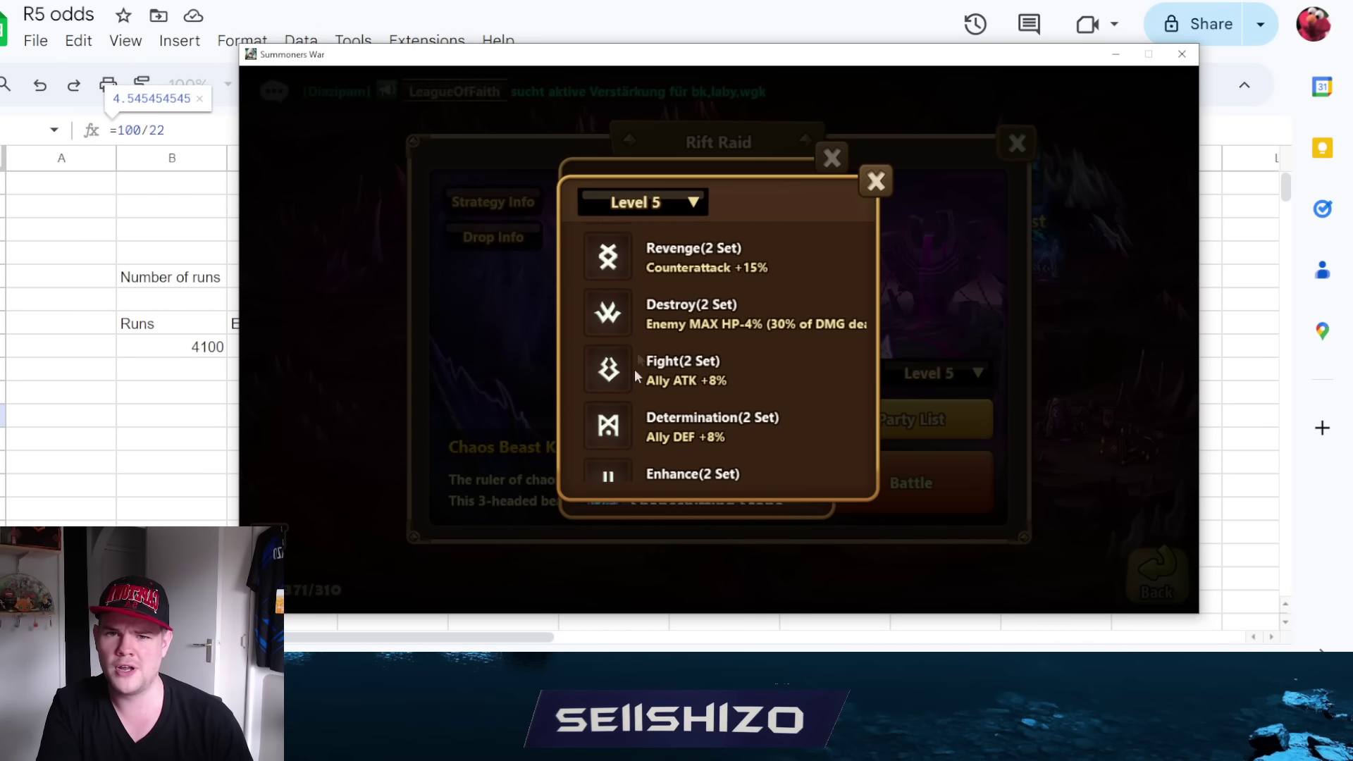
{"action": "scroll", "coordinate": [645, 355], "scroll_direction": "up", "scroll_amount": 5}
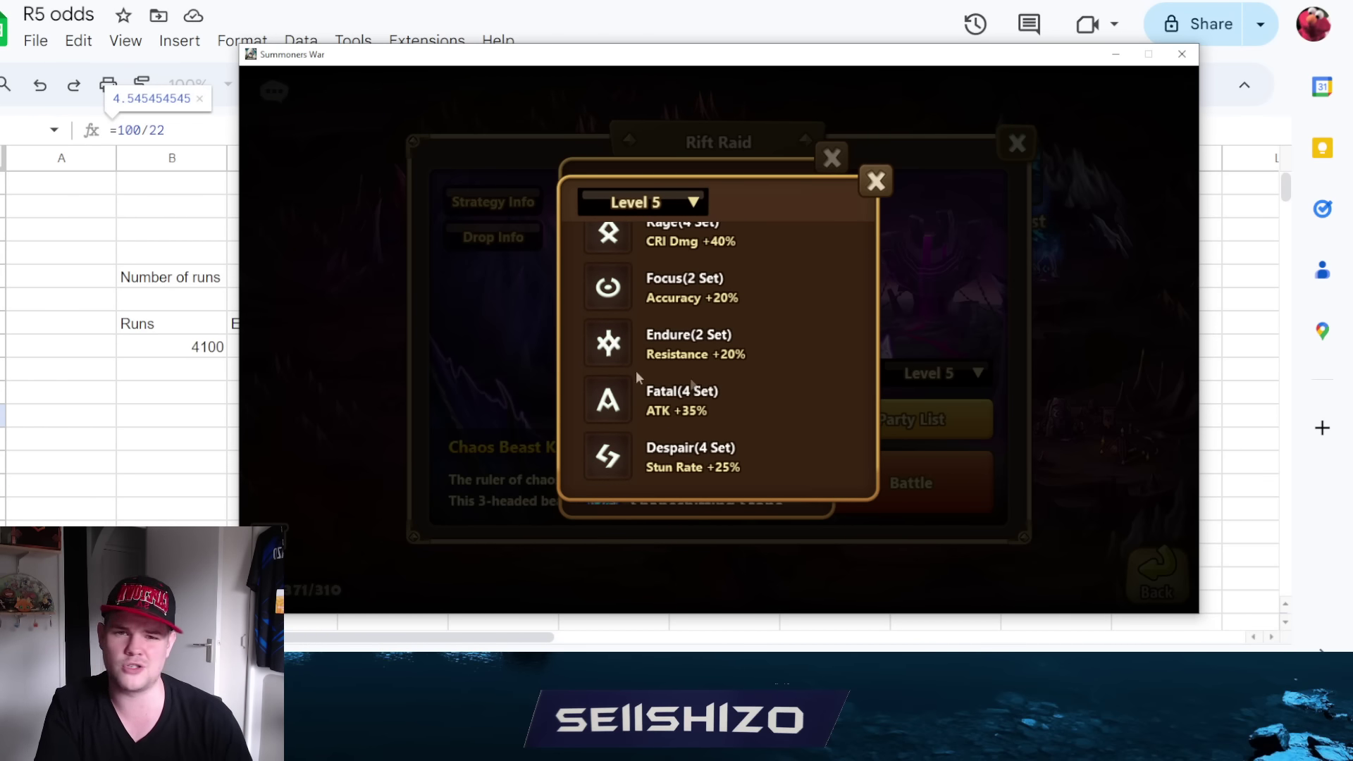
Return to the spreadsheet and change the scratch formula in E11 to =100/17.
{"action": "double_click", "coordinate": [219, 420]}
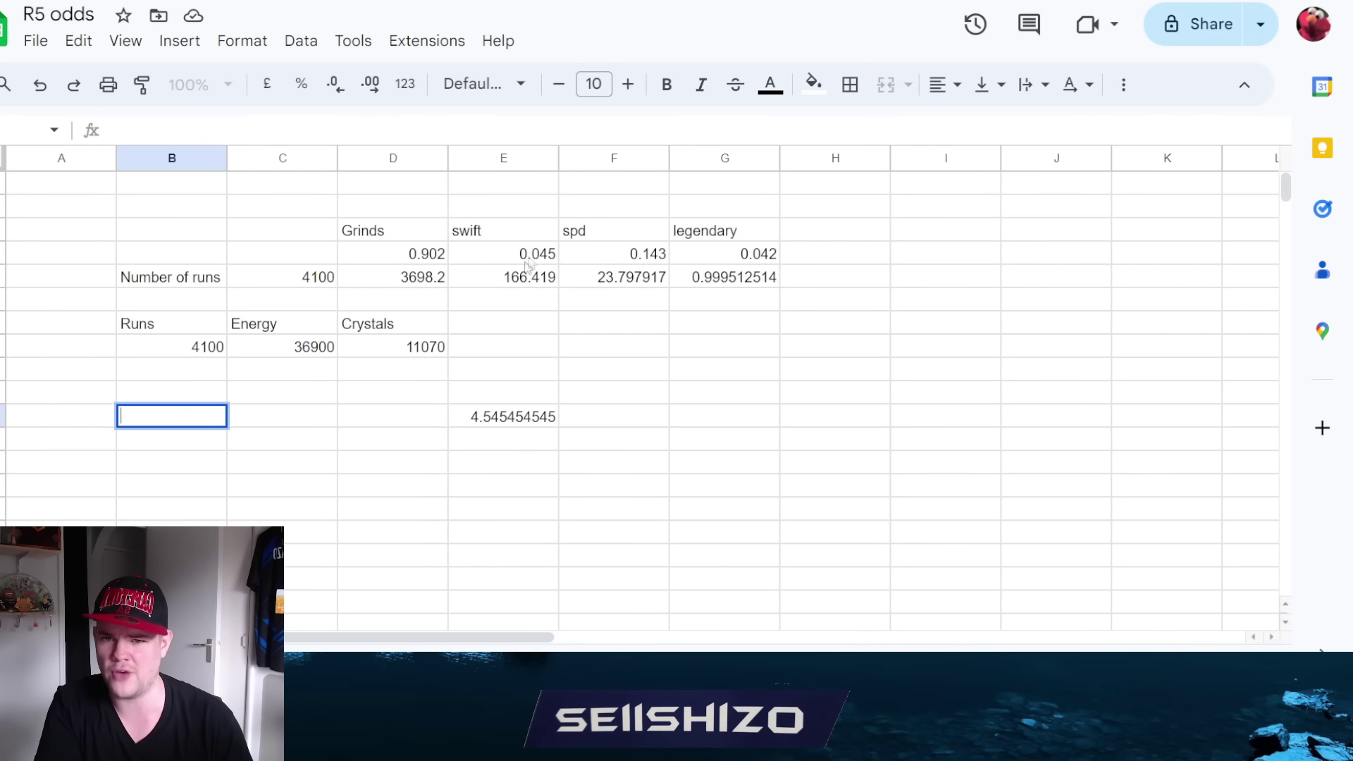
{"action": "left_click", "coordinate": [525, 423]}
{"action": "left_click", "coordinate": [206, 128]}
{"action": "key", "text": "BackSpace"}
{"action": "key", "text": "BackSpace"}
{"action": "type", "text": "17"}
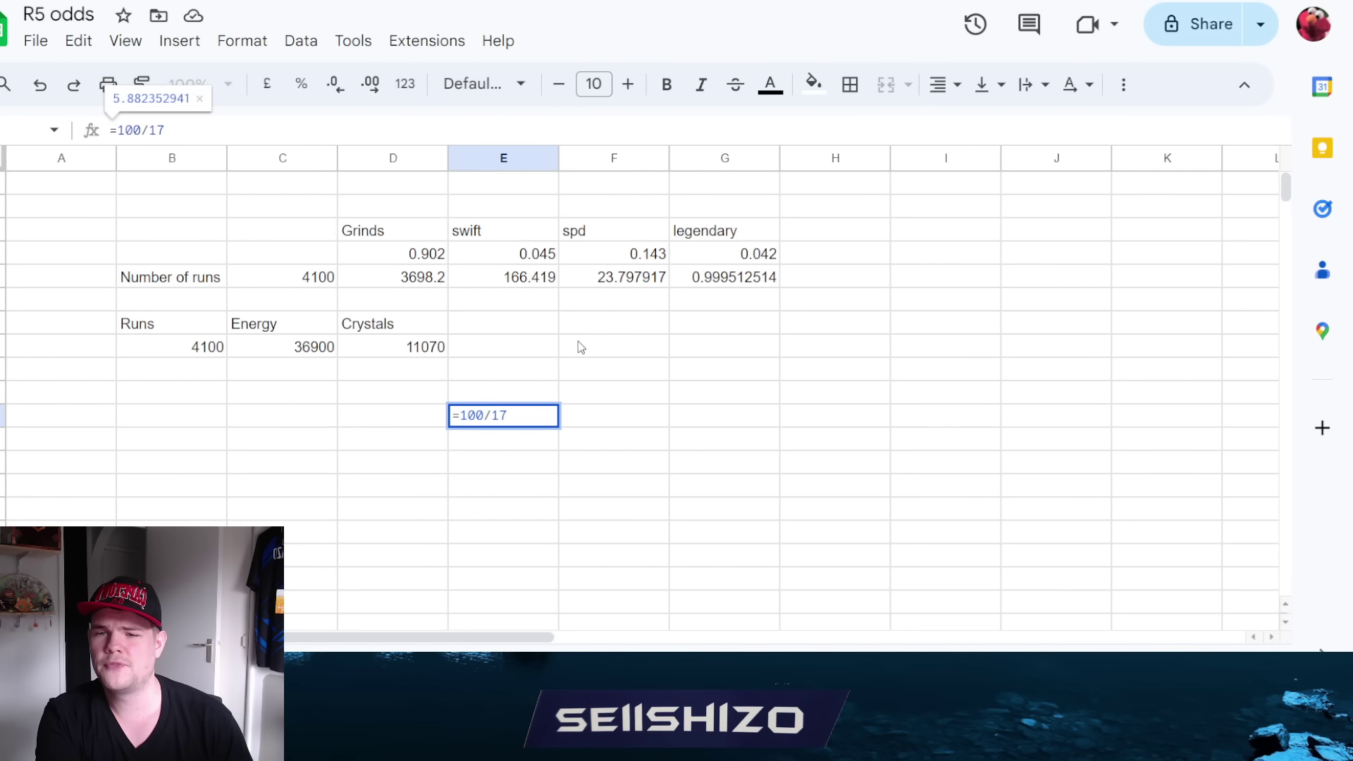
{"action": "key", "text": "Return"}
Set the swift drop rate in E4 to 0.0588.
{"action": "left_click", "coordinate": [530, 257]}
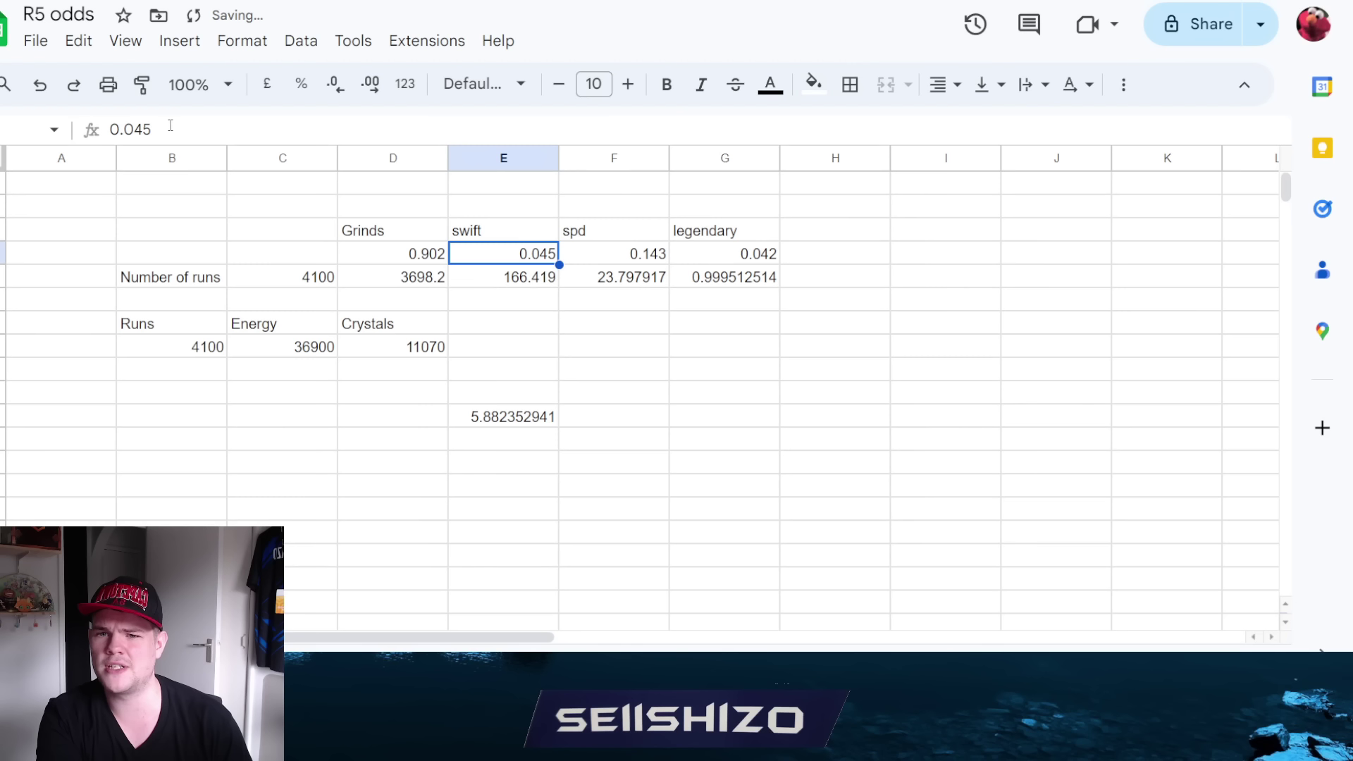
{"action": "left_click", "coordinate": [171, 125]}
{"action": "key", "text": "BackSpace"}
{"action": "key", "text": "BackSpace"}
{"action": "type", "text": "588"}
{"action": "key", "text": "Return"}
{"action": "left_click", "coordinate": [590, 372]}
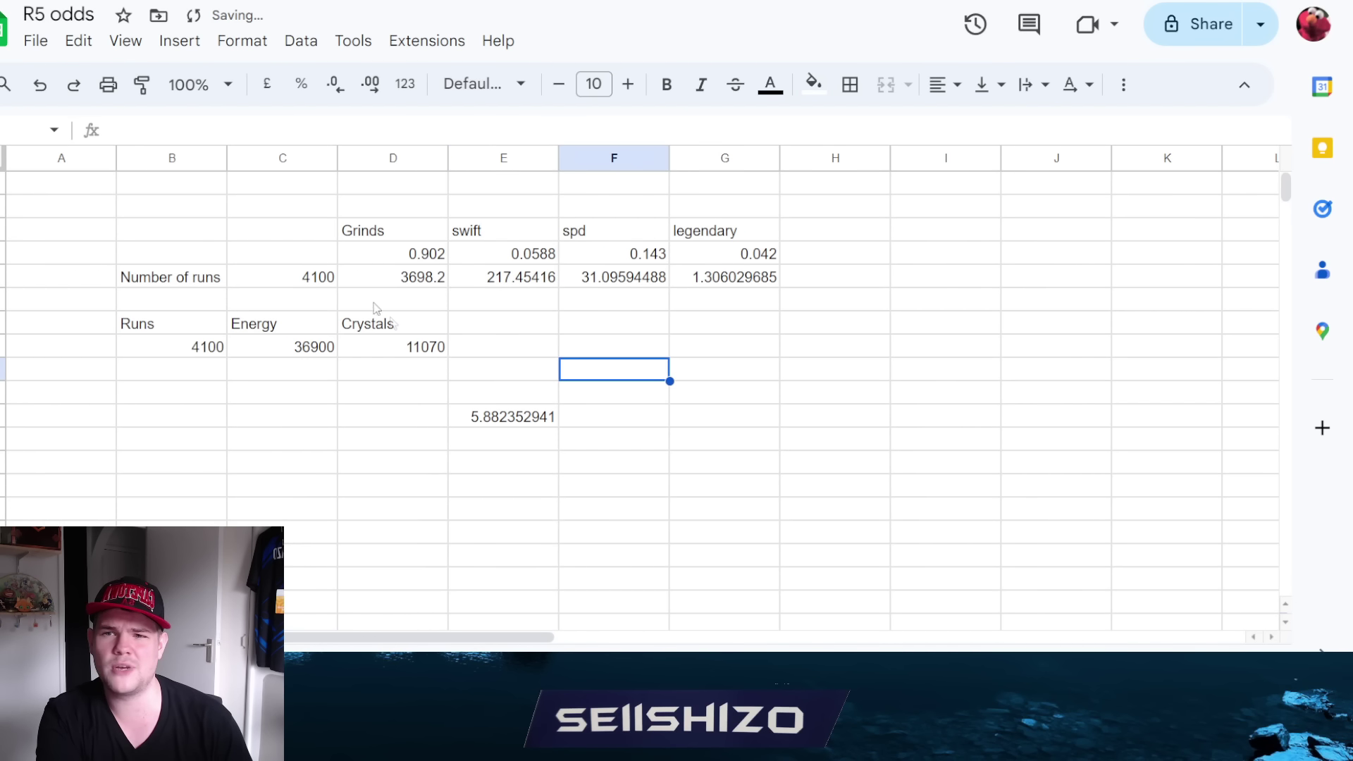
Set the number of runs in C5 to 3140 and check the crystal cost in D8.
{"action": "left_click", "coordinate": [321, 279]}
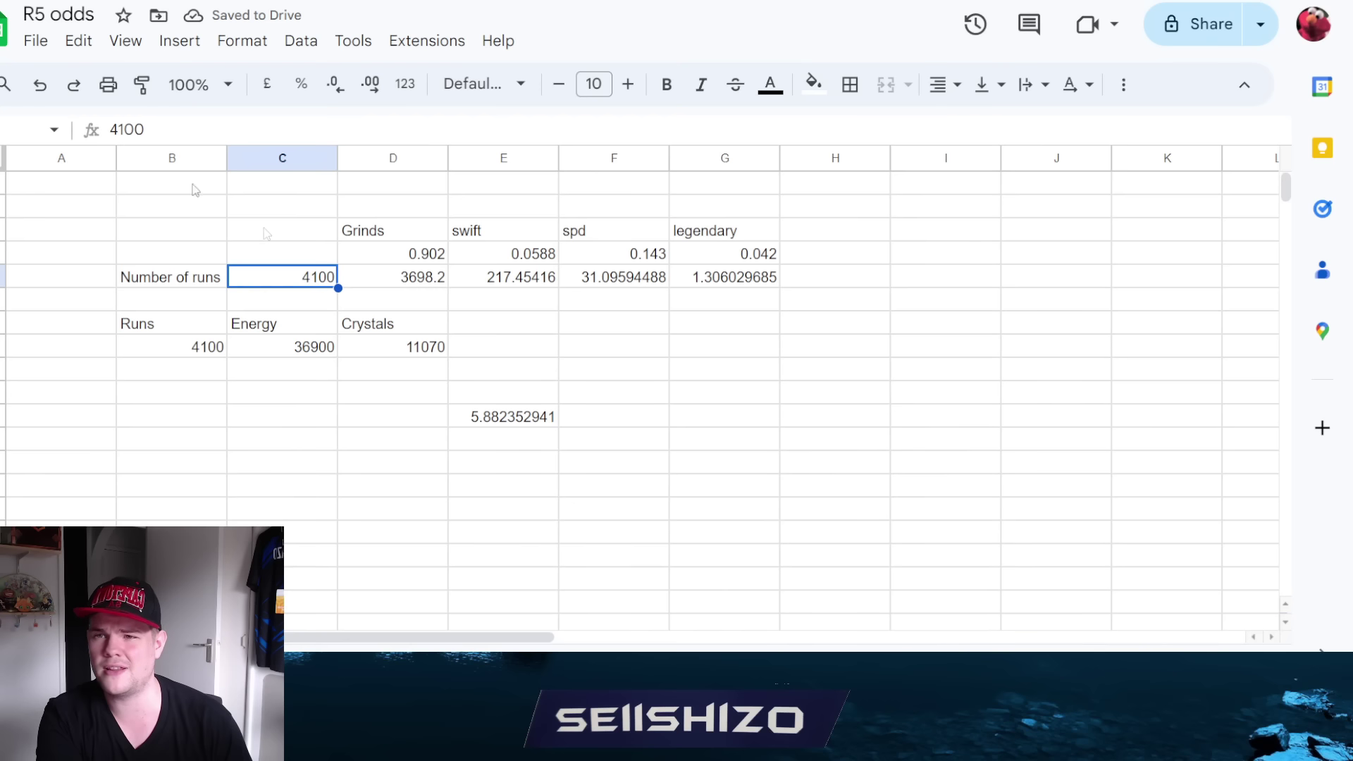
{"action": "double_click", "coordinate": [175, 126]}
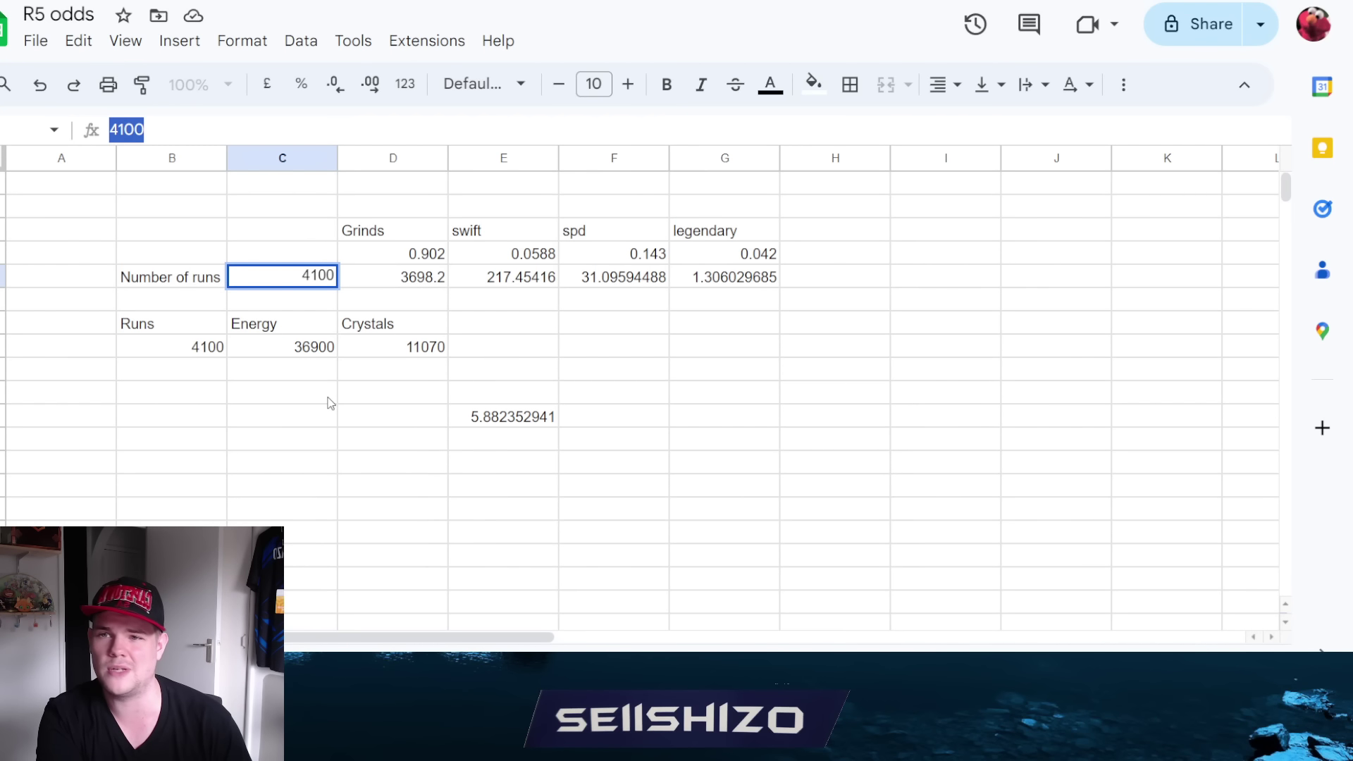
{"action": "type", "text": "3140"}
{"action": "key", "text": "Return"}
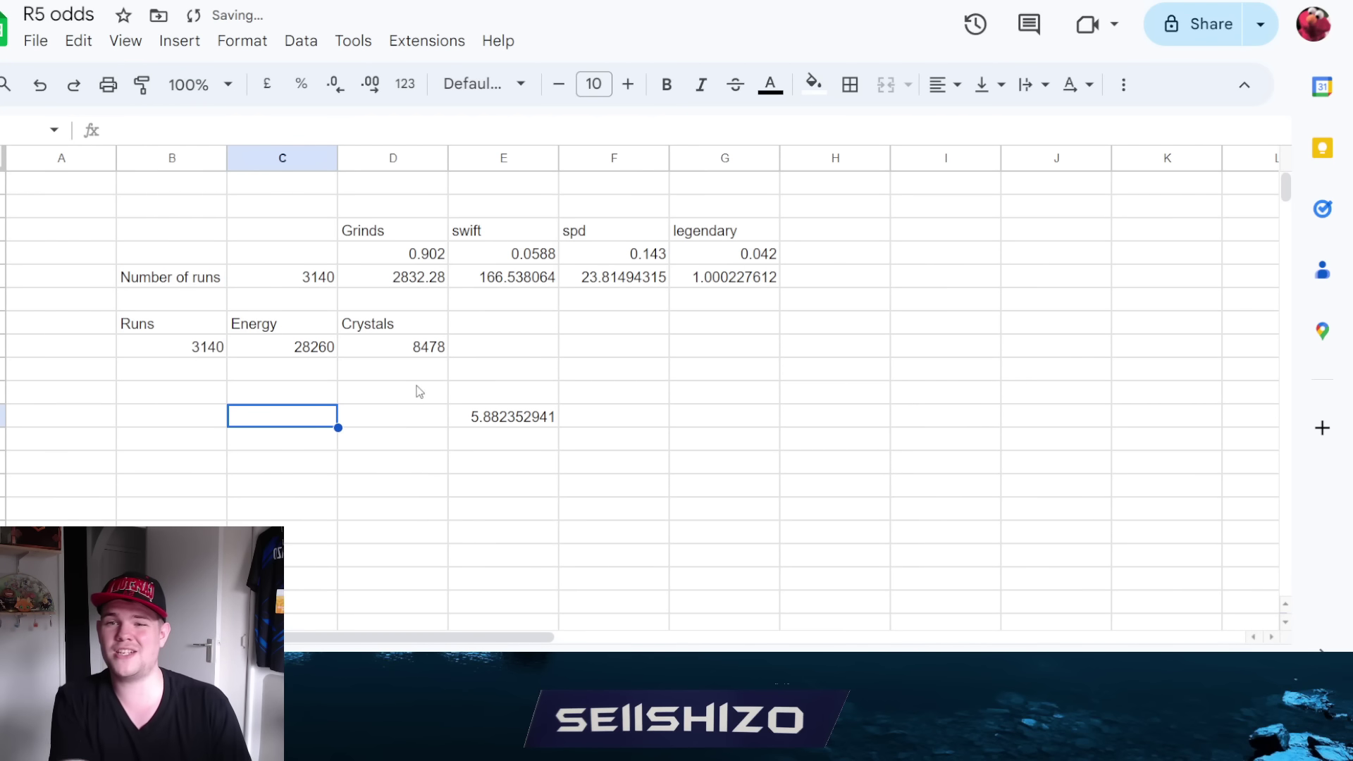
{"action": "left_click", "coordinate": [426, 353]}
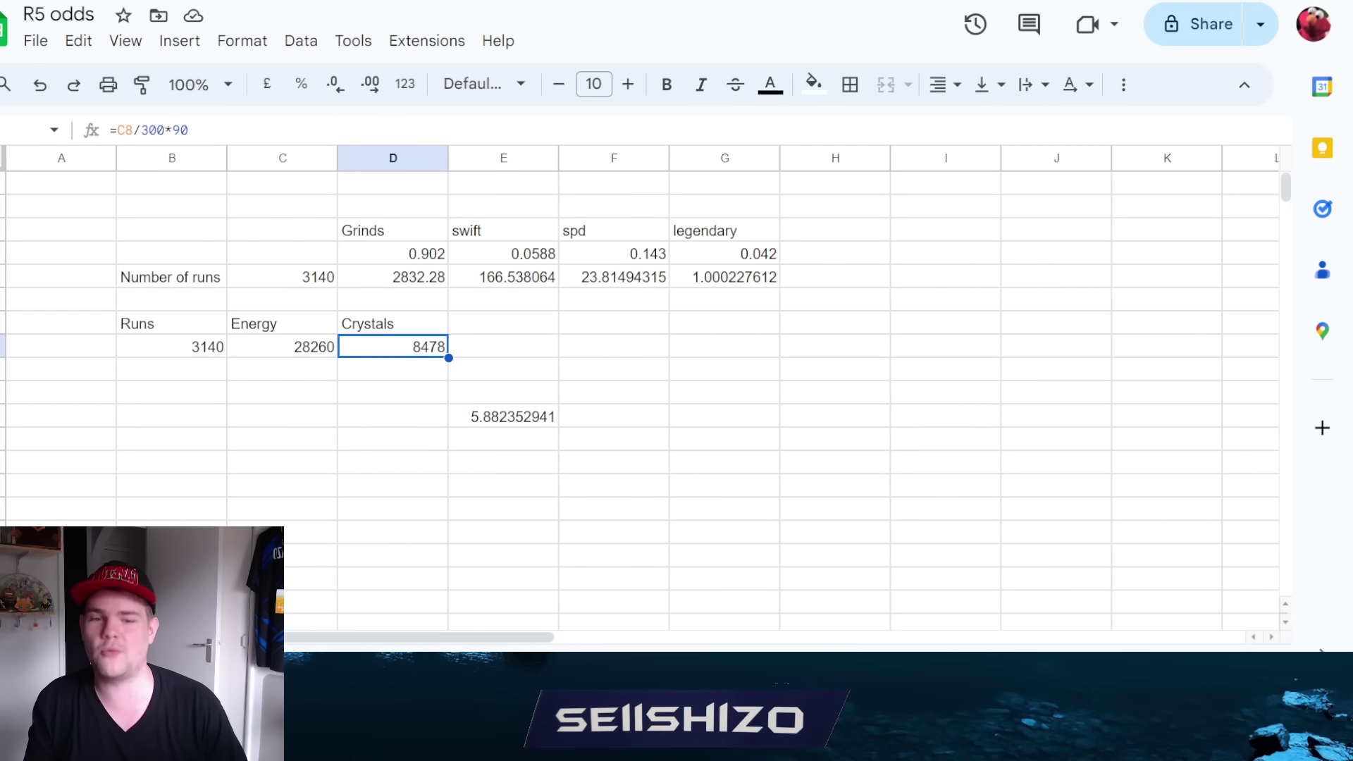
Compare the grindstone rune-set lists for Rift Raid levels 5 and 4 in Summoners War, close the list and return to the spreadsheet.
{"action": "key", "text": "alt+Tab"}
{"action": "left_click_drag", "start_coordinate": [745, 326], "coordinate": [696, 452]}
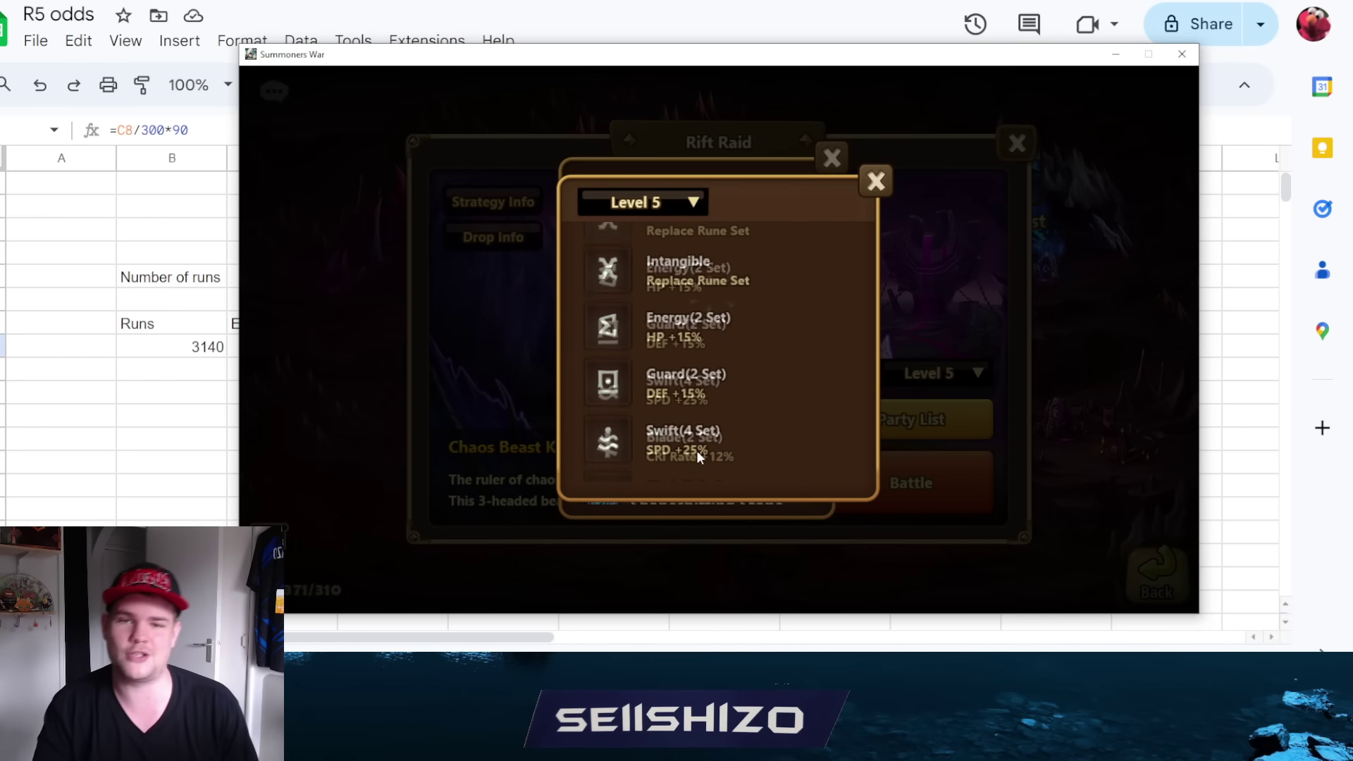
{"action": "left_click_drag", "start_coordinate": [776, 340], "coordinate": [815, 260]}
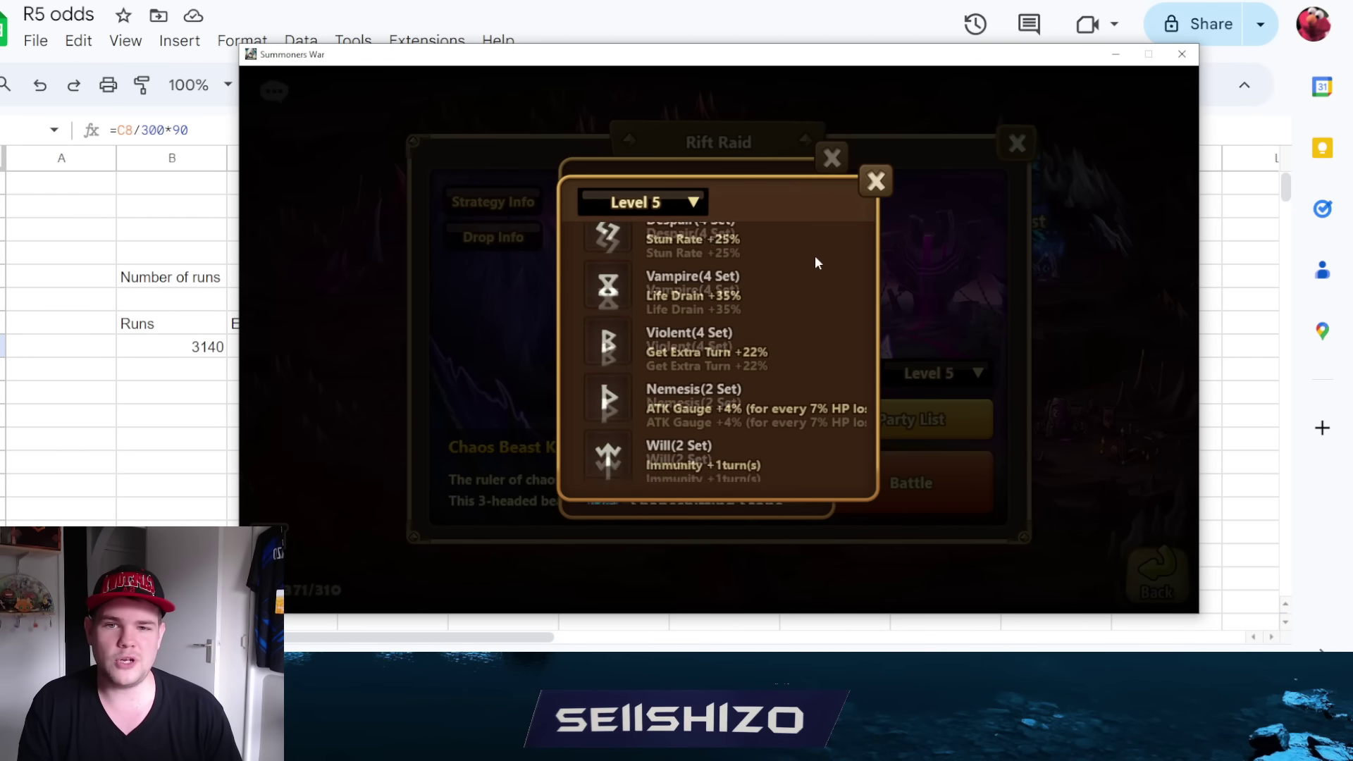
{"action": "left_click_drag", "start_coordinate": [791, 366], "coordinate": [824, 226]}
{"action": "left_click_drag", "start_coordinate": [744, 238], "coordinate": [685, 375]}
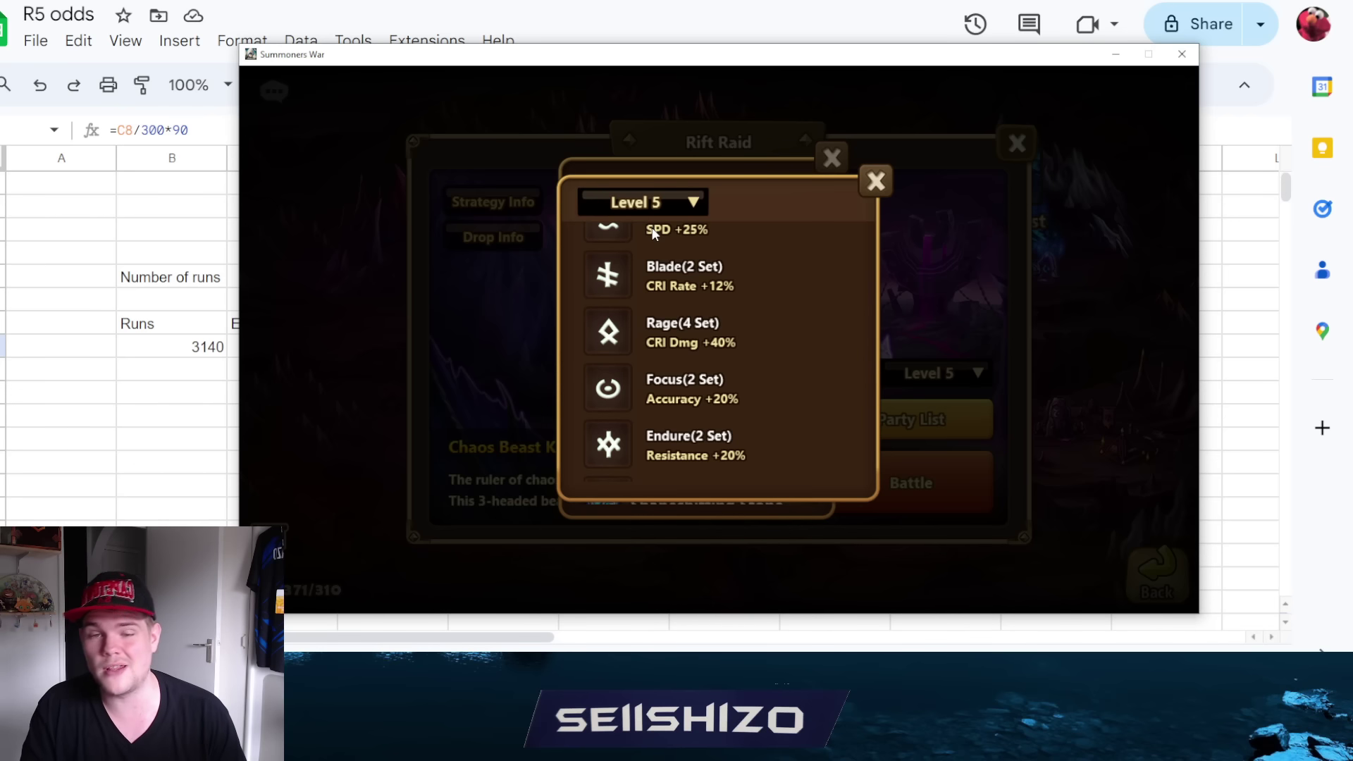
{"action": "left_click", "coordinate": [657, 209]}
{"action": "left_click", "coordinate": [648, 362]}
{"action": "left_click_drag", "start_coordinate": [655, 381], "coordinate": [726, 395]}
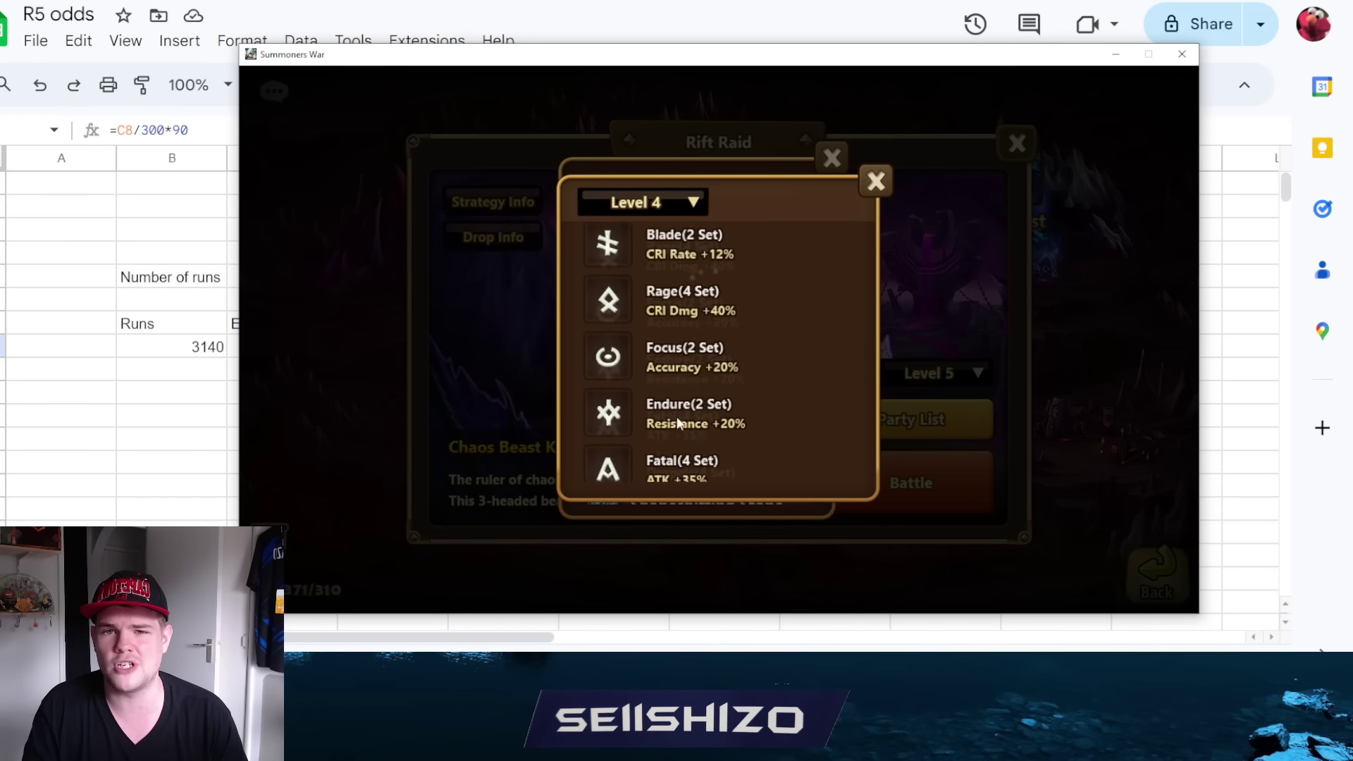
{"action": "left_click", "coordinate": [652, 205]}
{"action": "left_click", "coordinate": [654, 393]}
{"action": "left_click_drag", "start_coordinate": [657, 387], "coordinate": [707, 244]}
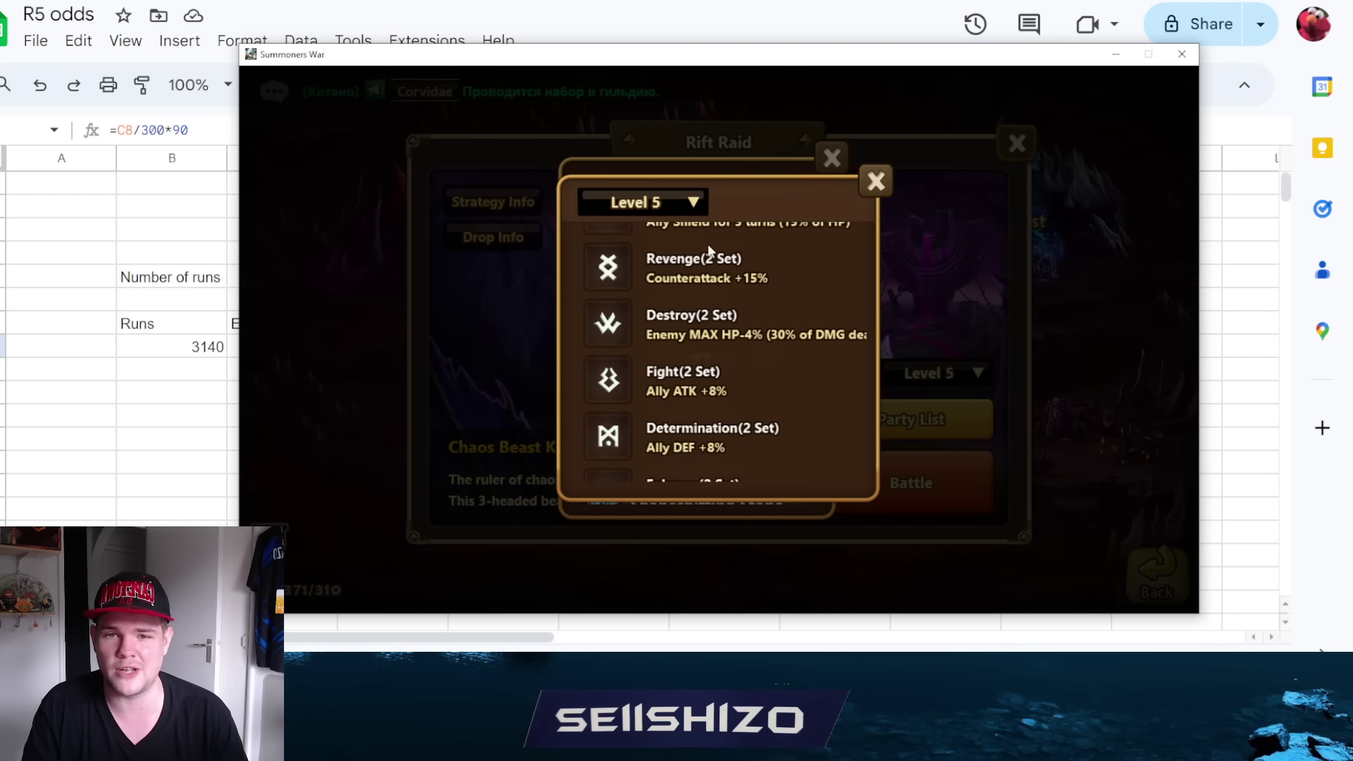
{"action": "left_click", "coordinate": [874, 182]}
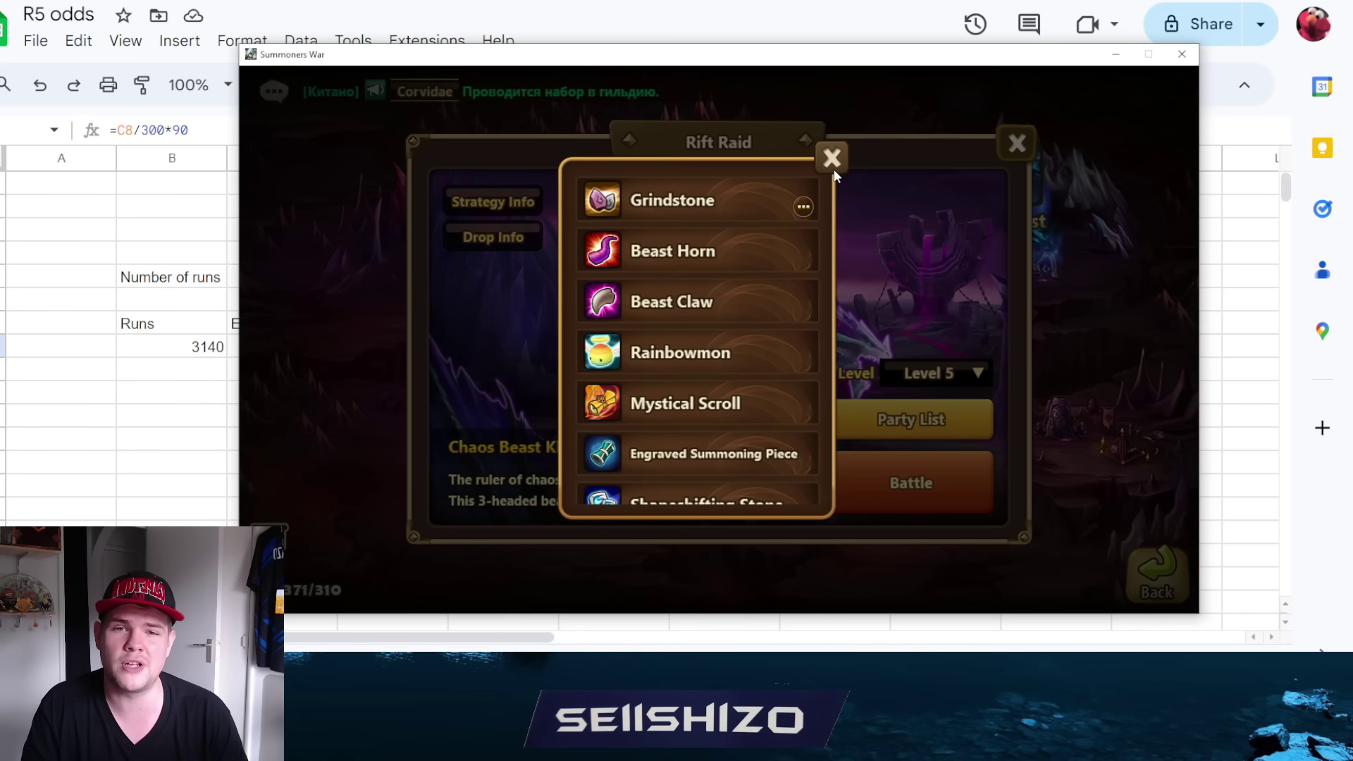
{"action": "left_click", "coordinate": [144, 399]}
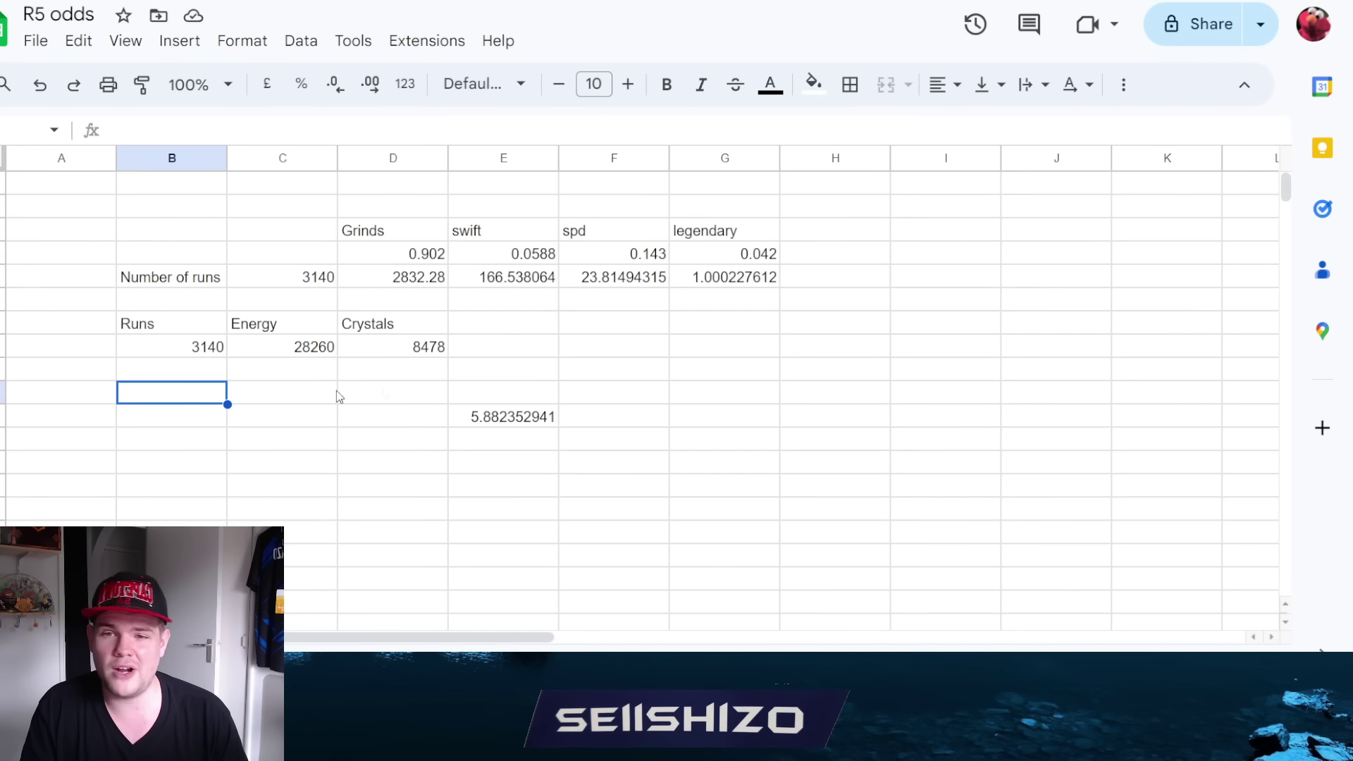
Switch to SWARFARM and go back from the Rift Raid B5 report to the Cairos Dungeon list.
{"action": "left_click", "coordinate": [735, 261]}
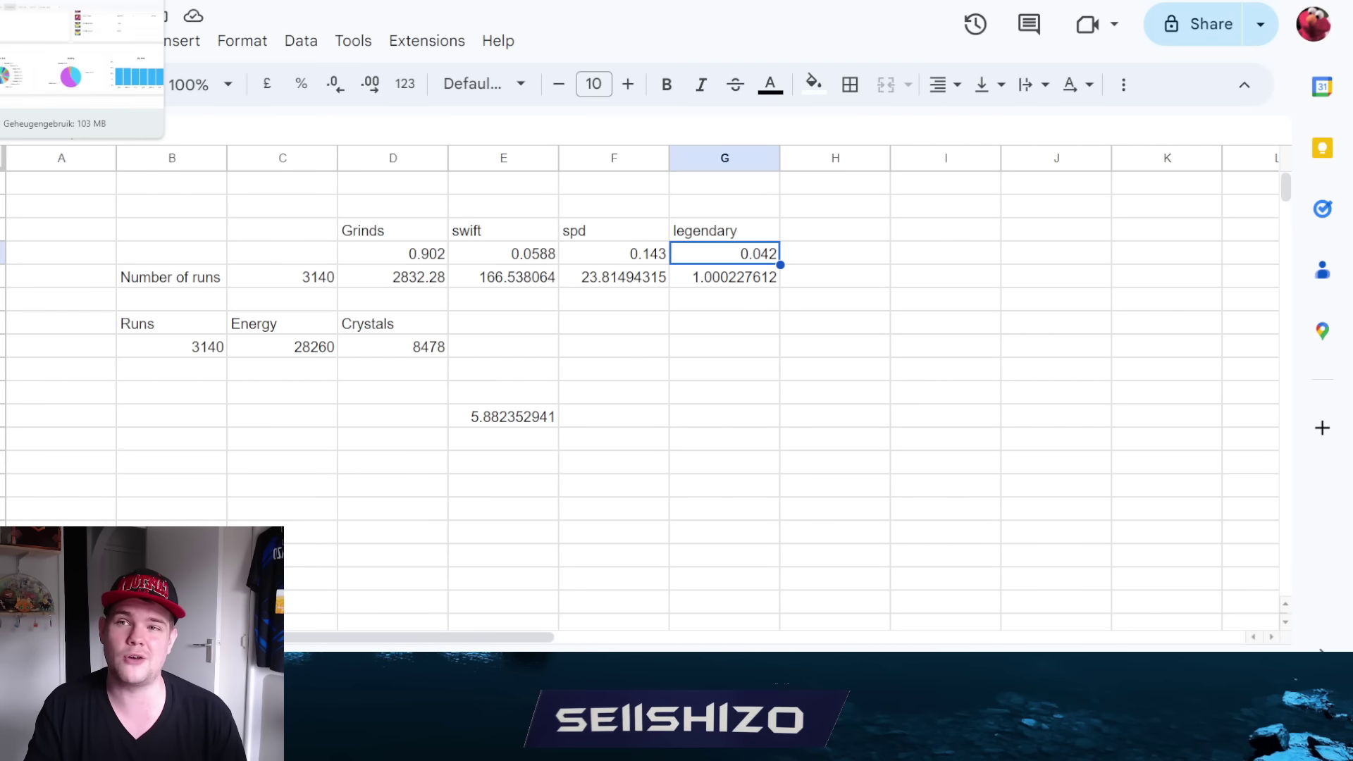
{"action": "left_click", "coordinate": [71, 2]}
{"action": "scroll", "coordinate": [486, 387], "scroll_direction": "up", "scroll_amount": 10}
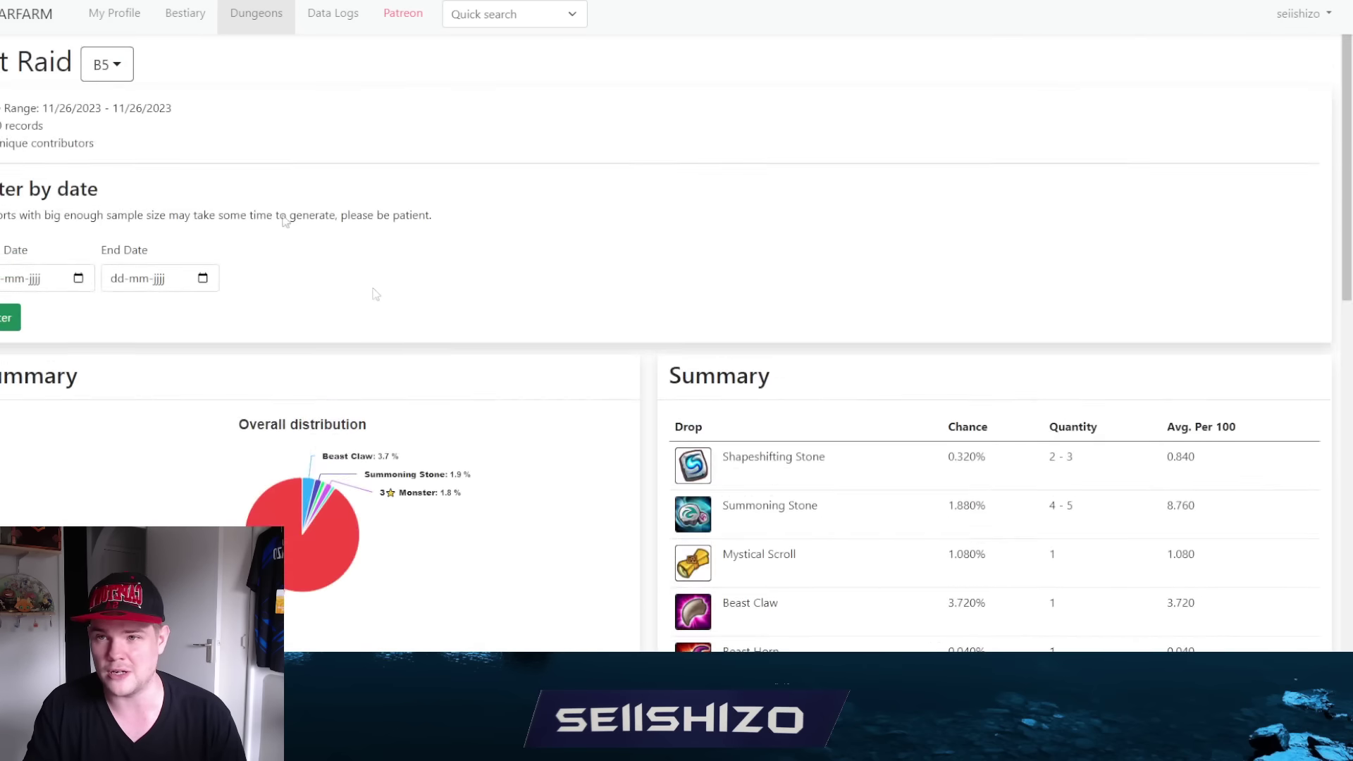
{"action": "key", "text": "alt+Left"}
{"action": "left_click", "coordinate": [120, 67]}
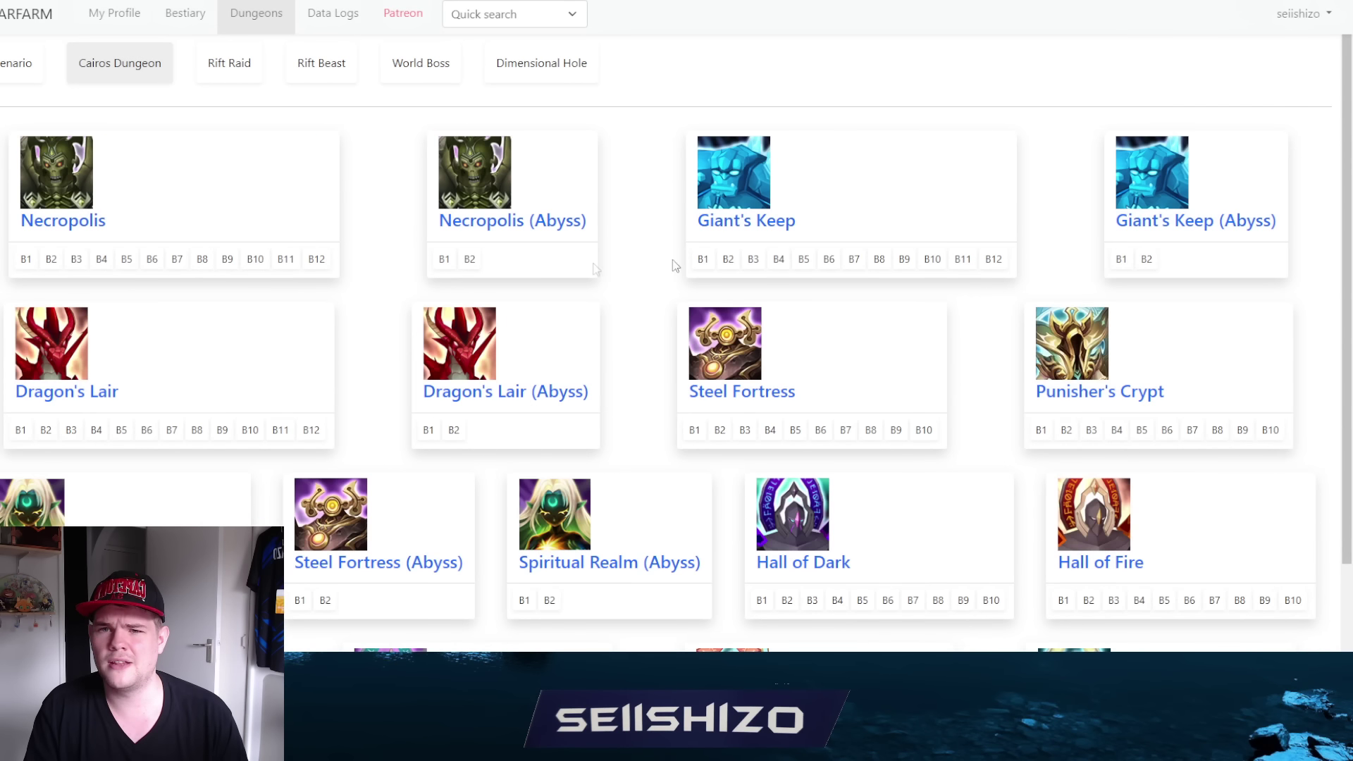
Open the SWARFARM report for Giant's Keep B12 and go down to its drop summary.
{"action": "right_click", "coordinate": [924, 258]}
{"action": "left_click", "coordinate": [987, 263]}
{"action": "right_click", "coordinate": [987, 260]}
{"action": "left_click", "coordinate": [988, 261]}
{"action": "scroll", "coordinate": [520, 375], "scroll_direction": "down", "scroll_amount": 5}
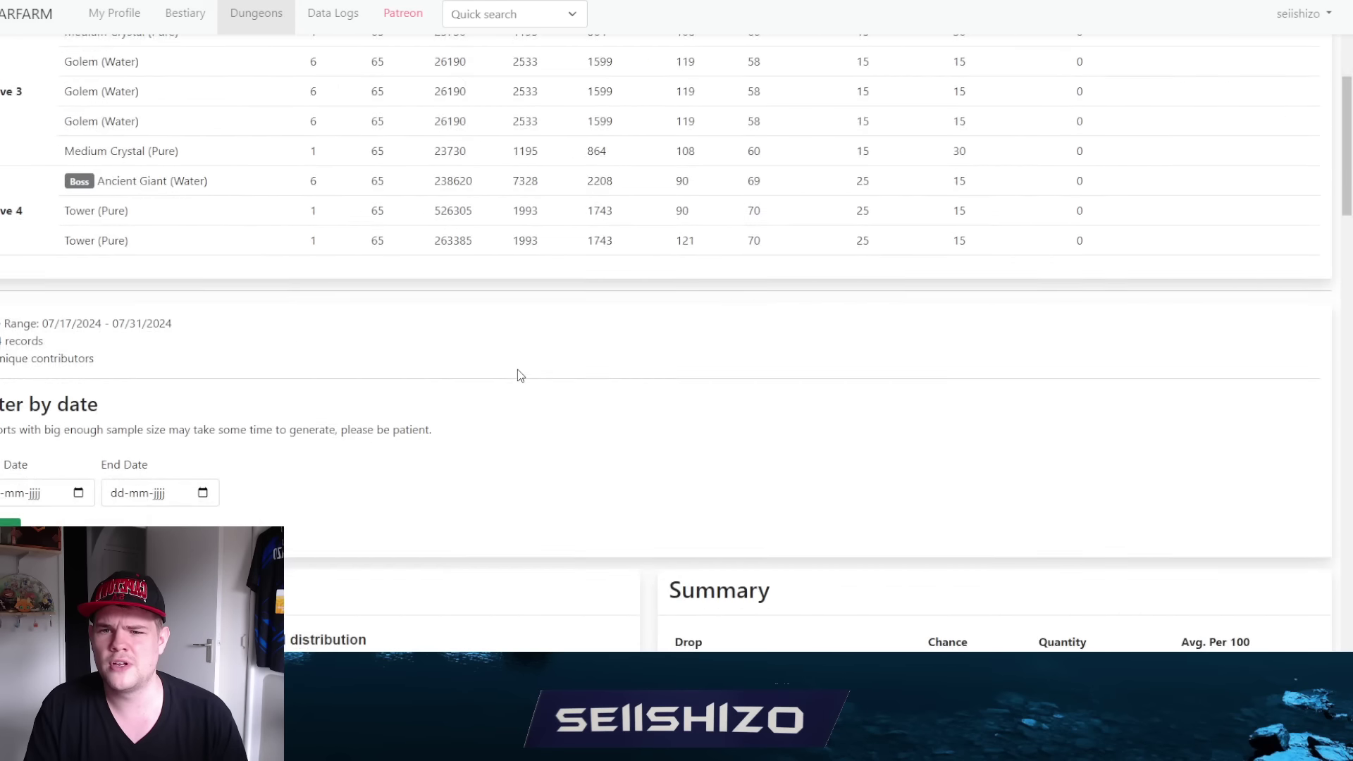
Examine the rune set and quality charts for Giant's Keep, ending at the wave list of the B12 report.
{"action": "scroll", "coordinate": [522, 360], "scroll_direction": "down", "scroll_amount": 15}
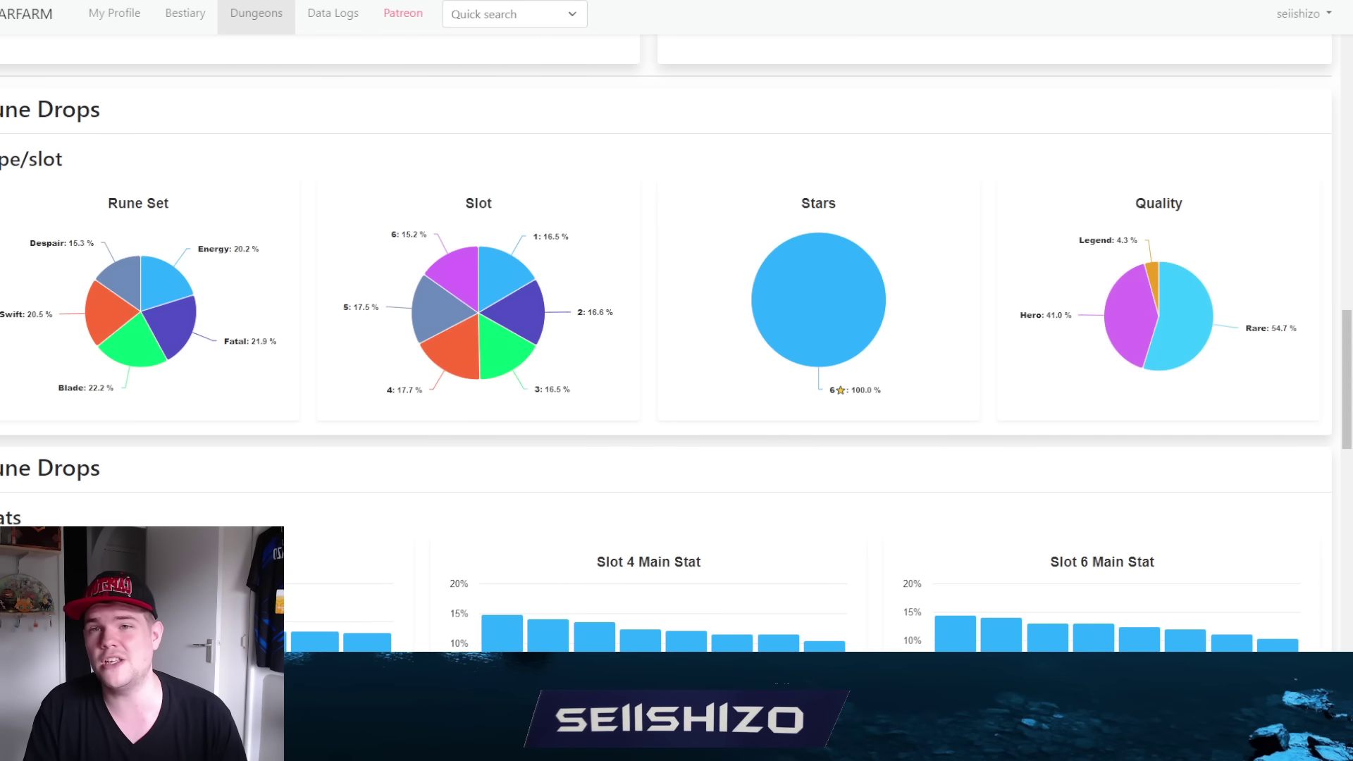
{"action": "scroll", "coordinate": [592, 353], "scroll_direction": "up", "scroll_amount": 20}
{"action": "scroll", "coordinate": [592, 352], "scroll_direction": "down", "scroll_amount": 3}
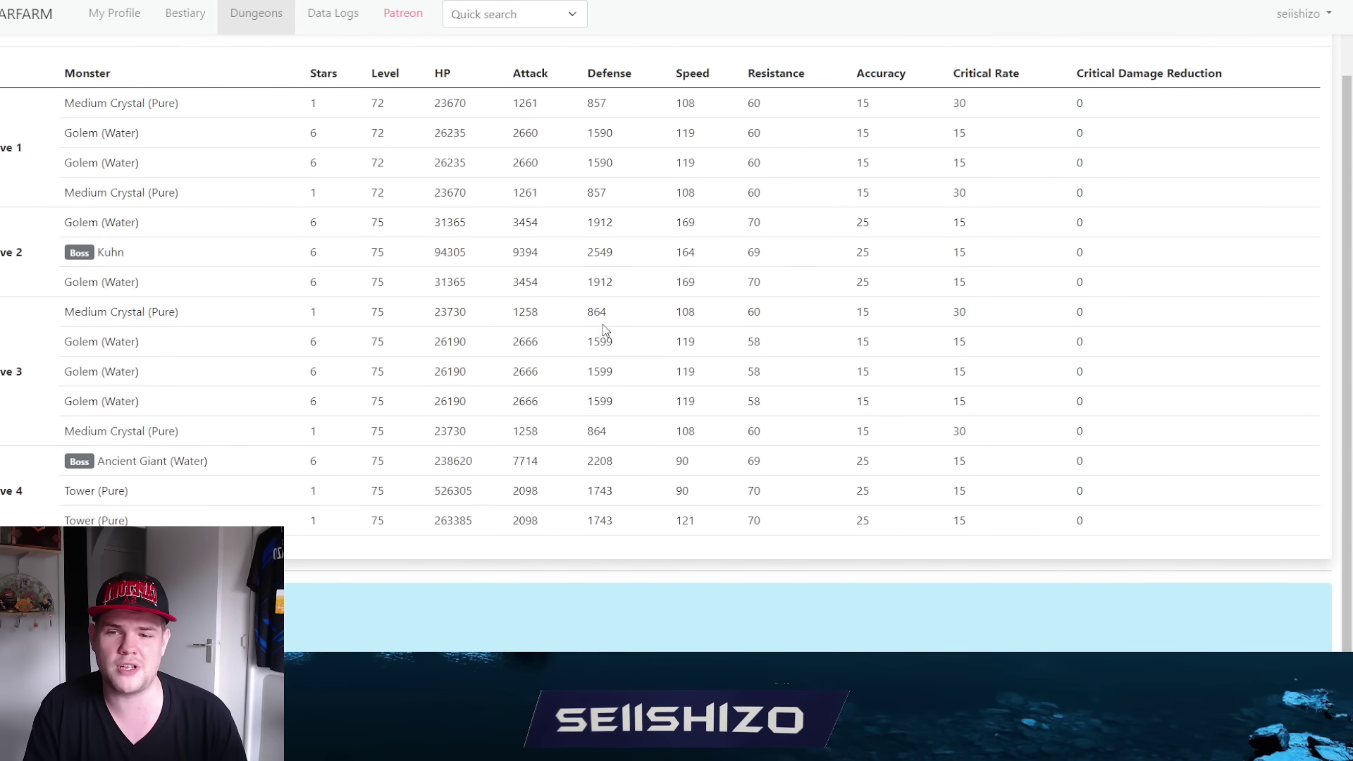
{"action": "scroll", "coordinate": [537, 375], "scroll_direction": "up", "scroll_amount": 1}
{"action": "scroll", "coordinate": [561, 381], "scroll_direction": "up", "scroll_amount": 1}
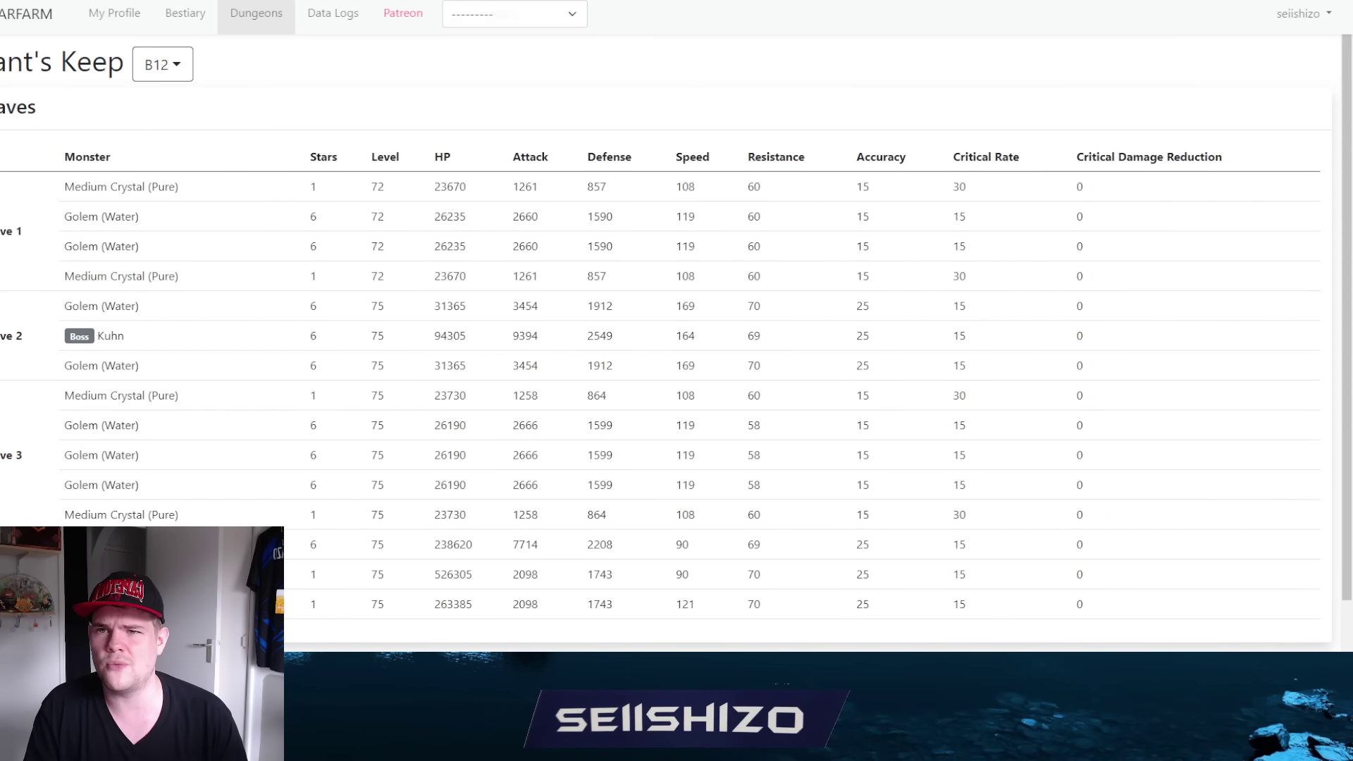
Return to the Cairos Dungeon list and open the Giant's Keep (Abyss) B2 report to view its drop rates.
{"action": "key", "text": "alt+Left"}
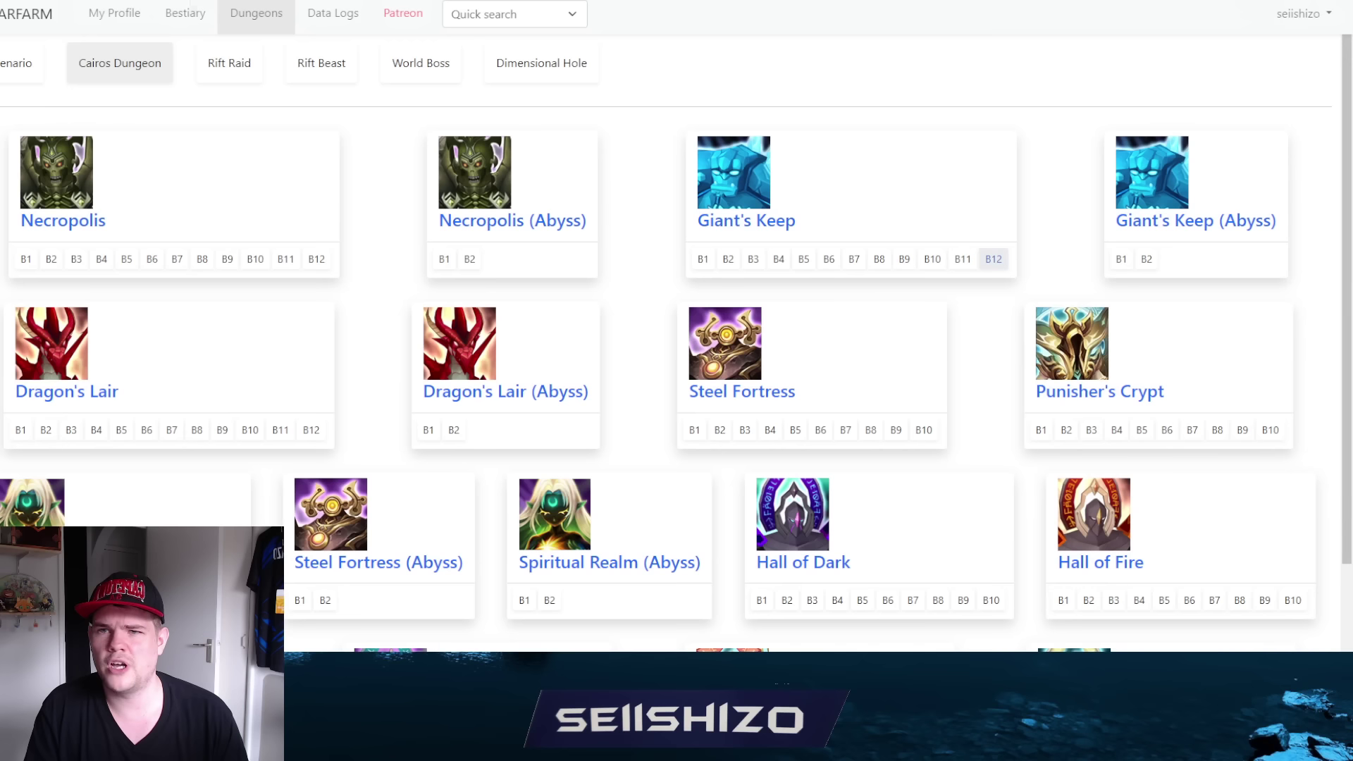
{"action": "left_click", "coordinate": [1148, 260]}
{"action": "scroll", "coordinate": [849, 308], "scroll_direction": "down", "scroll_amount": 10}
{"action": "scroll", "coordinate": [847, 295], "scroll_direction": "down", "scroll_amount": 4}
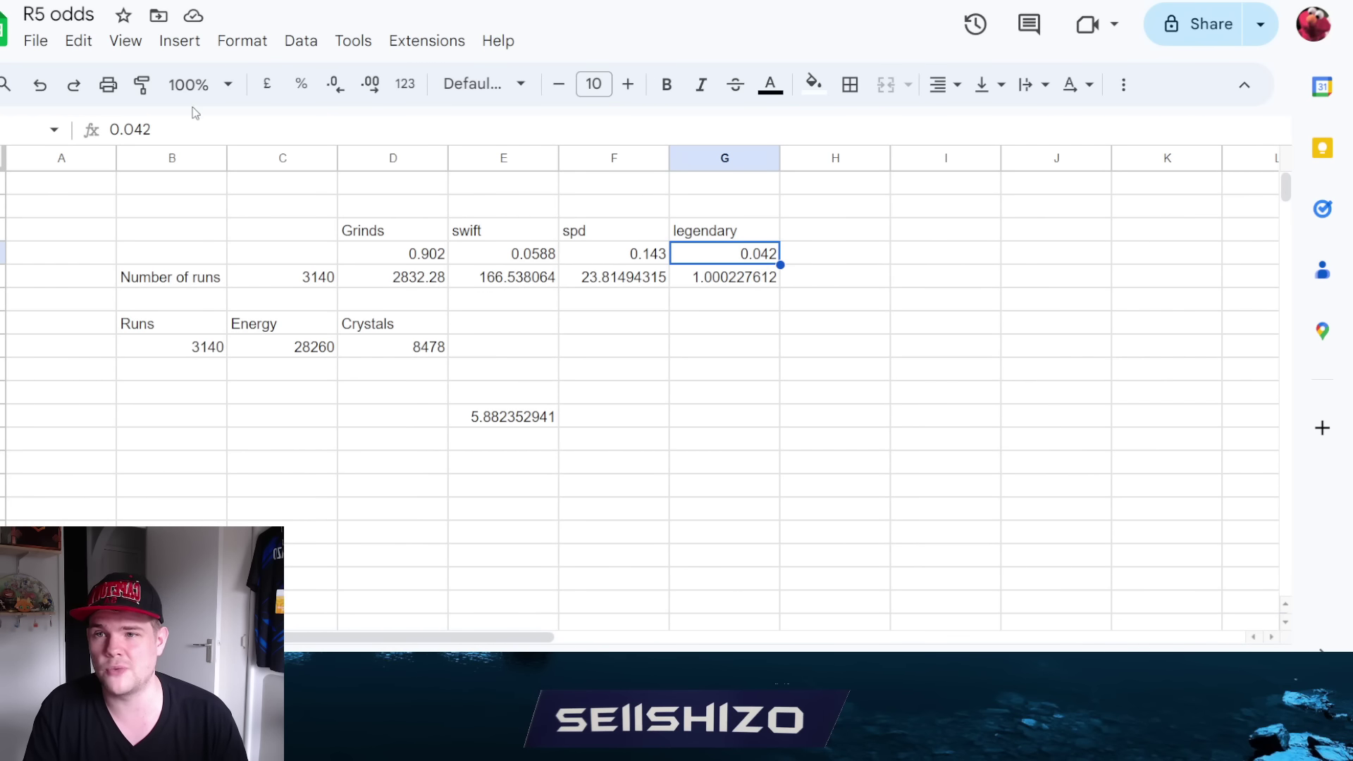
Switch to the R5 odds spreadsheet and set the legendary drop rate in G4 to 0.103.
{"action": "left_click", "coordinate": [134, 129]}
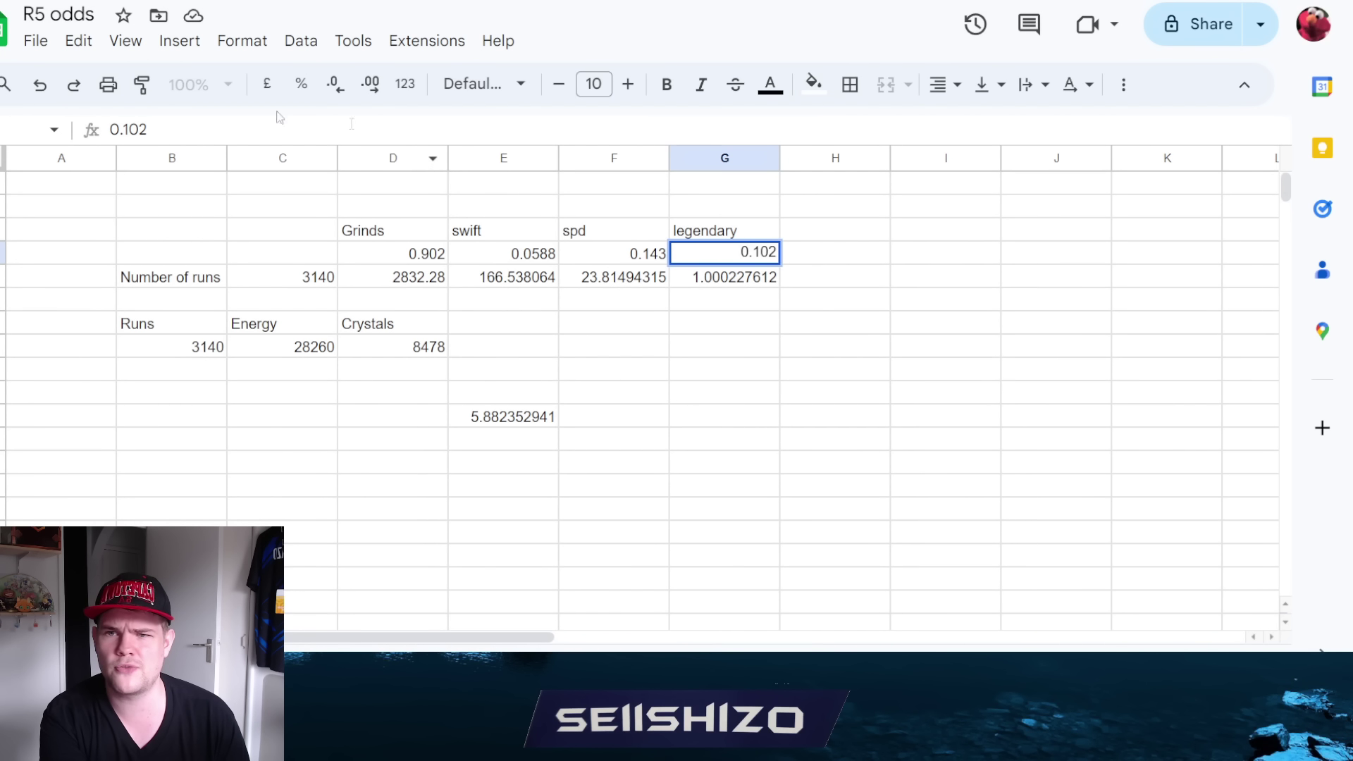
{"action": "key", "text": "BackSpace"}
{"action": "type", "text": "3"}
{"action": "left_click", "coordinate": [592, 357]}
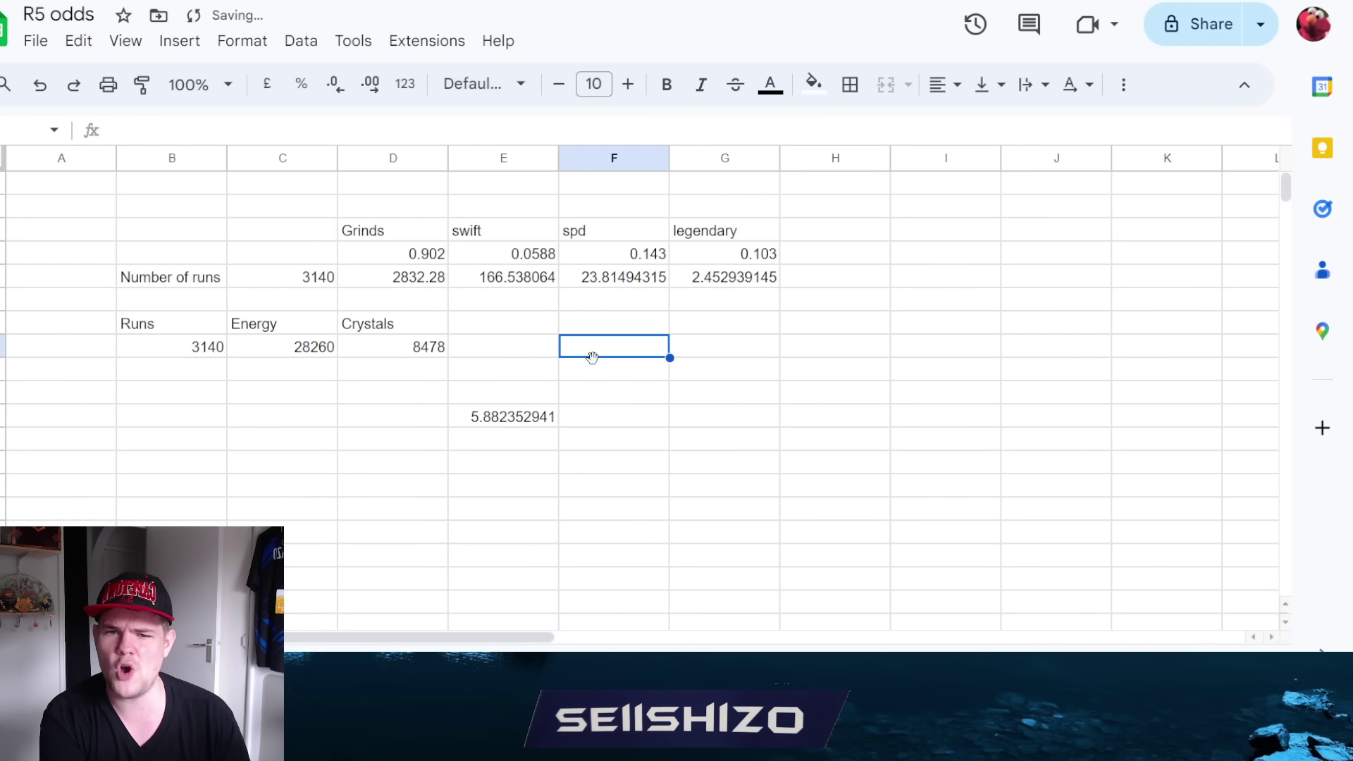
Set the number of runs in C5 to 1281.
{"action": "left_click", "coordinate": [316, 285]}
{"action": "type", "text": "1500"}
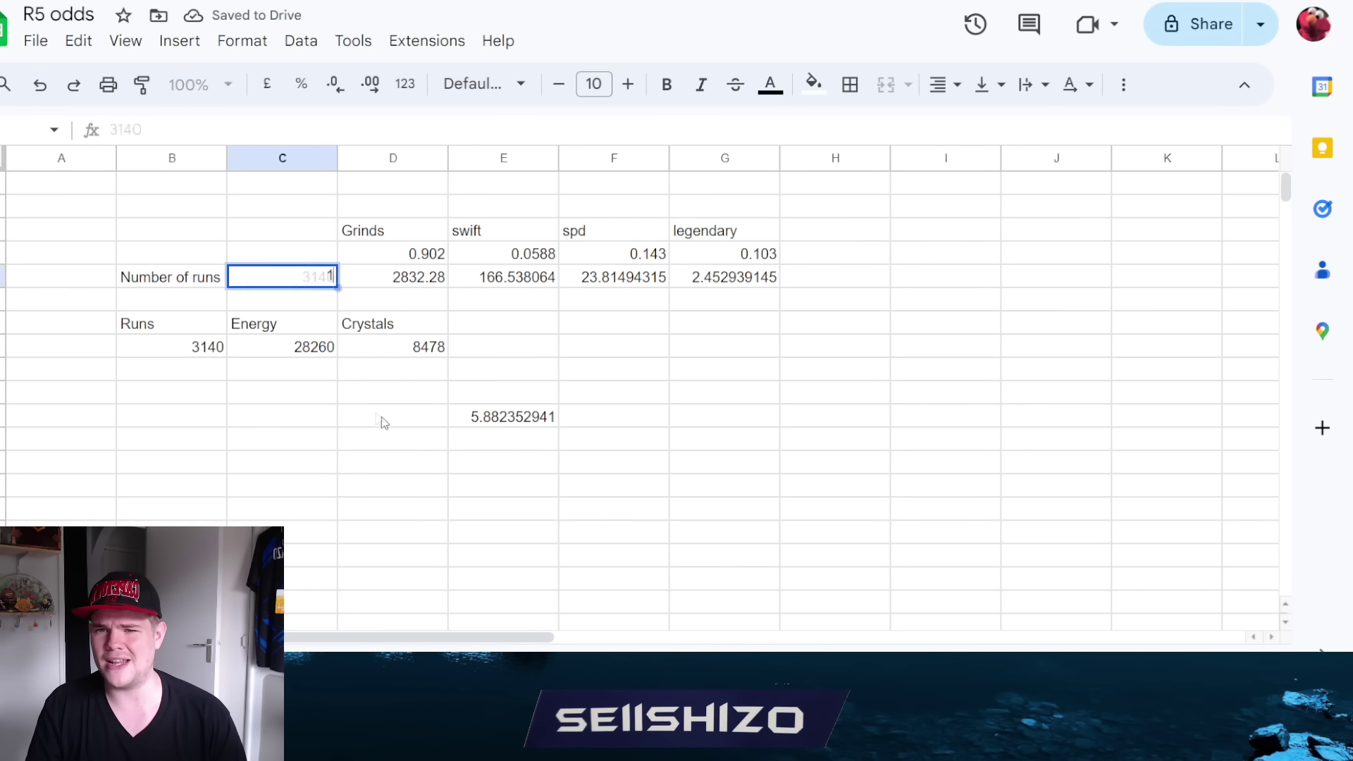
{"action": "left_click", "coordinate": [466, 347]}
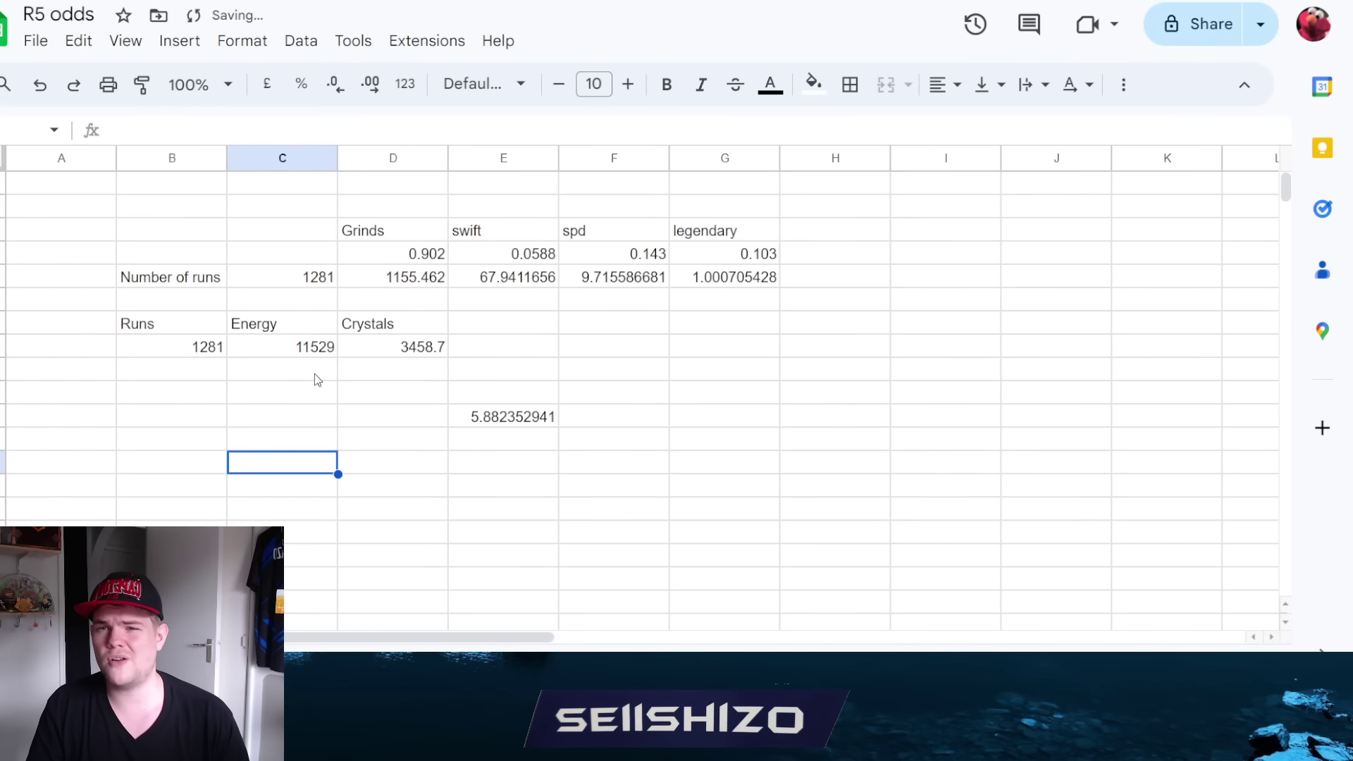
{"action": "left_click", "coordinate": [527, 255]}
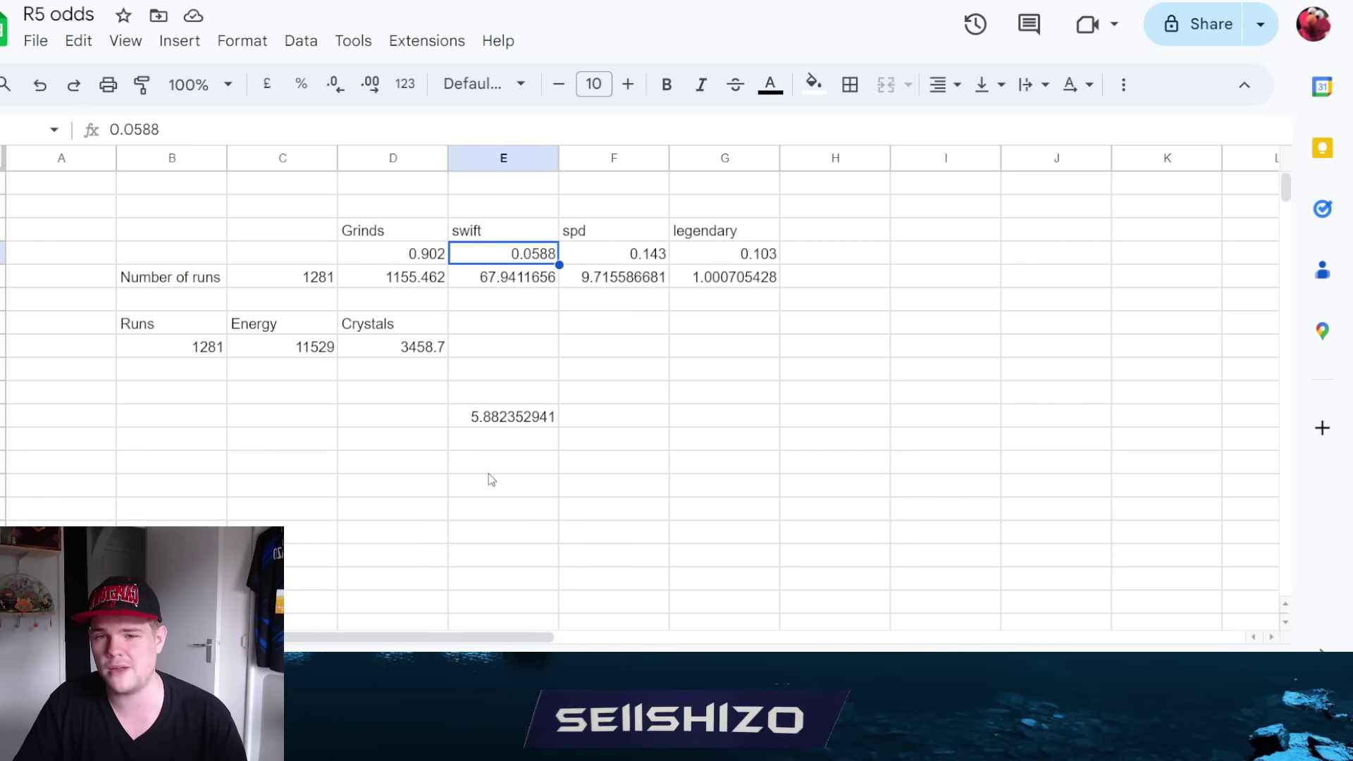
{"action": "left_click", "coordinate": [432, 350]}
{"action": "key", "text": "Left"}
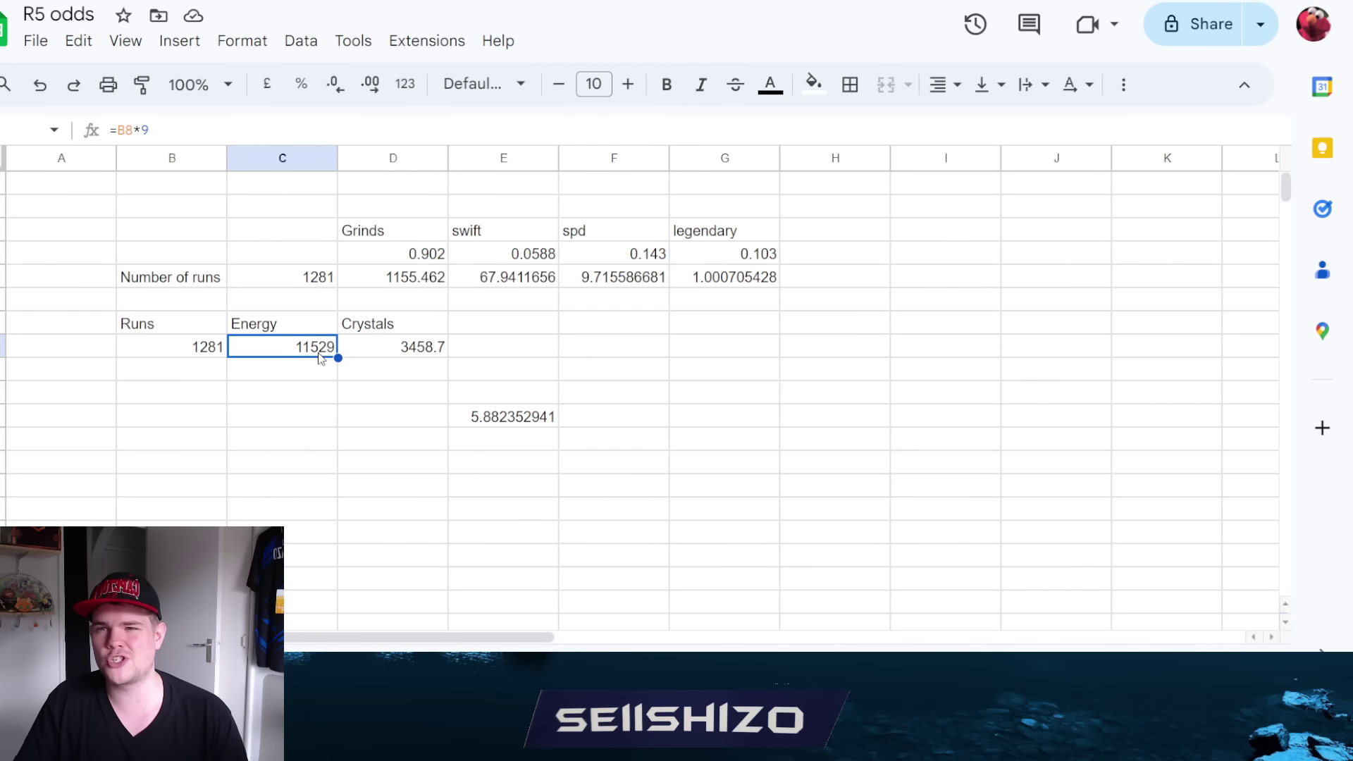
{"action": "left_click", "coordinate": [227, 129]}
{"action": "key", "text": "BackSpace"}
{"action": "type", "text": "10"}
{"action": "key", "text": "Return"}
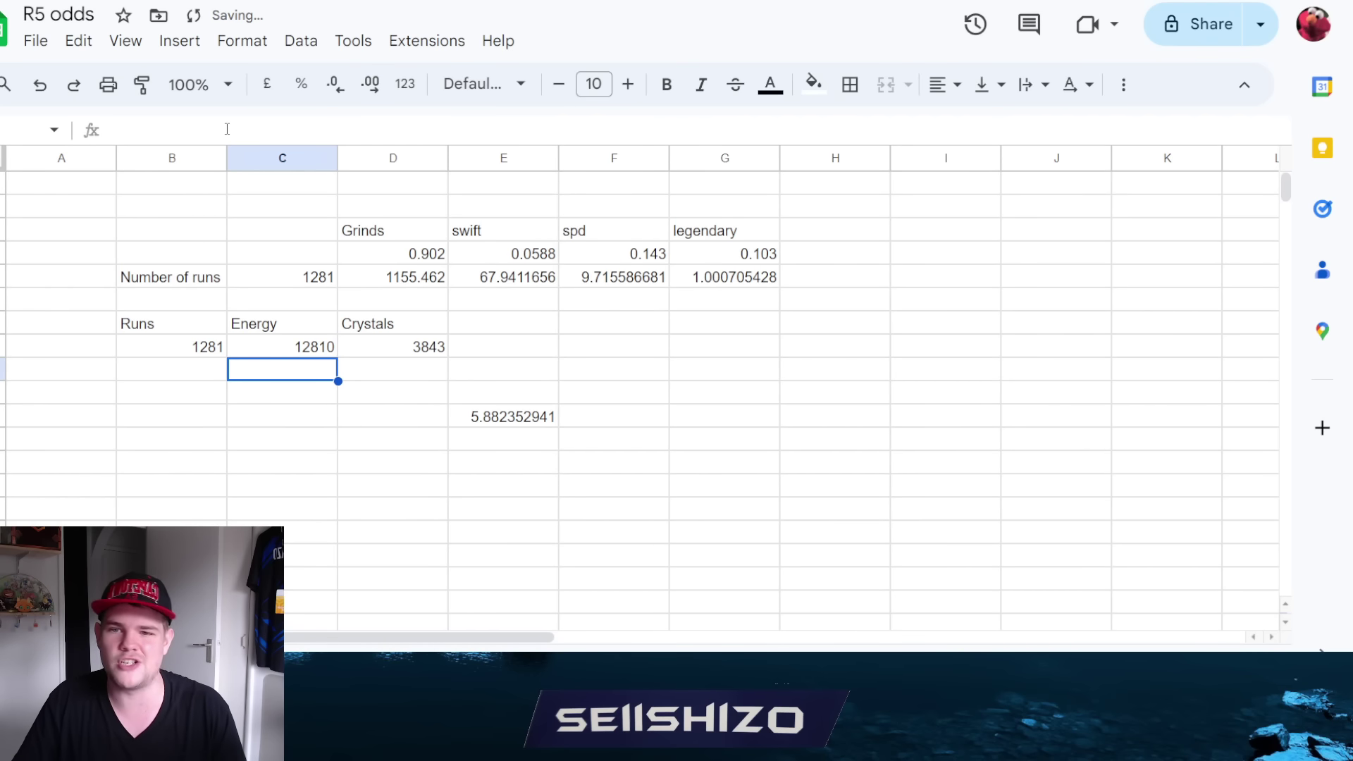
{"action": "key", "text": "ctrl+z"}
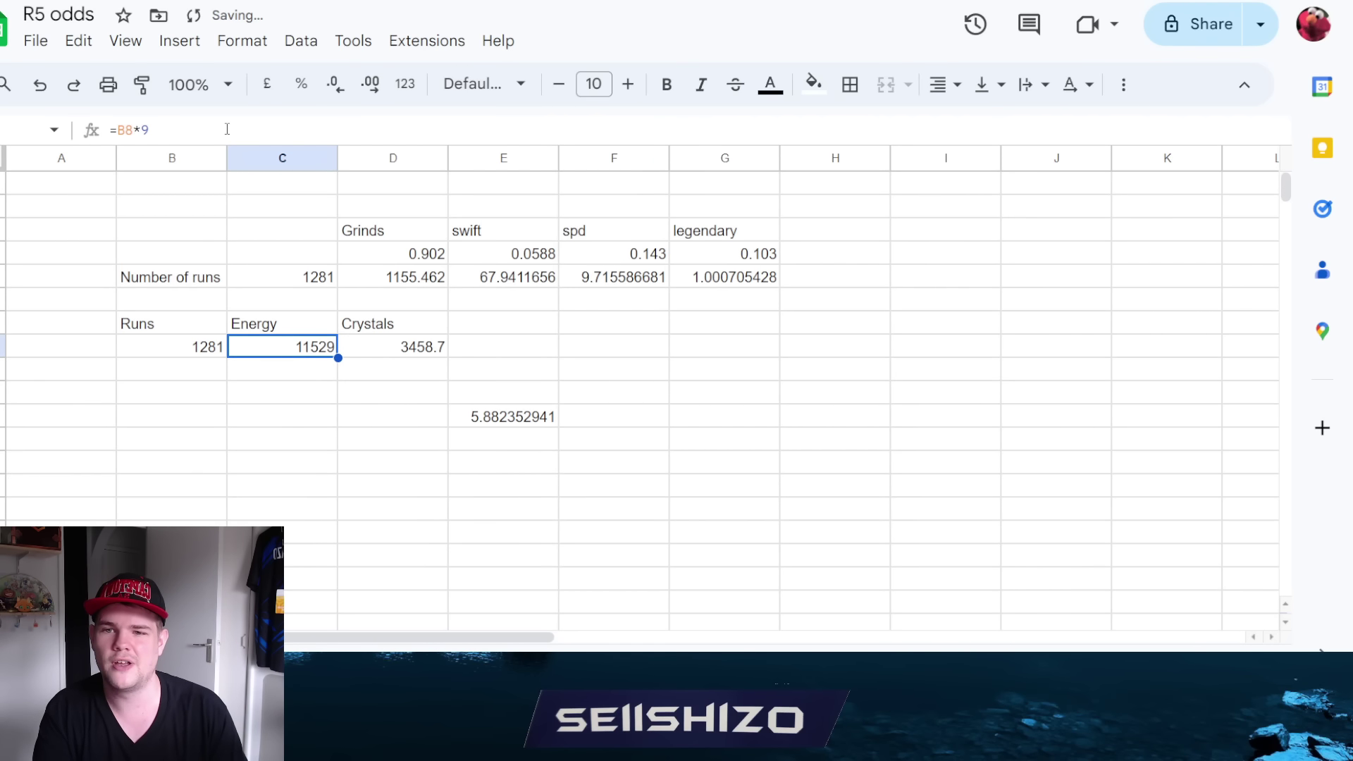
Set the energy formula in C8 to =B8*10.
{"action": "left_click", "coordinate": [227, 129]}
{"action": "key", "text": "BackSpace"}
{"action": "type", "text": "10"}
{"action": "key", "text": "Return"}
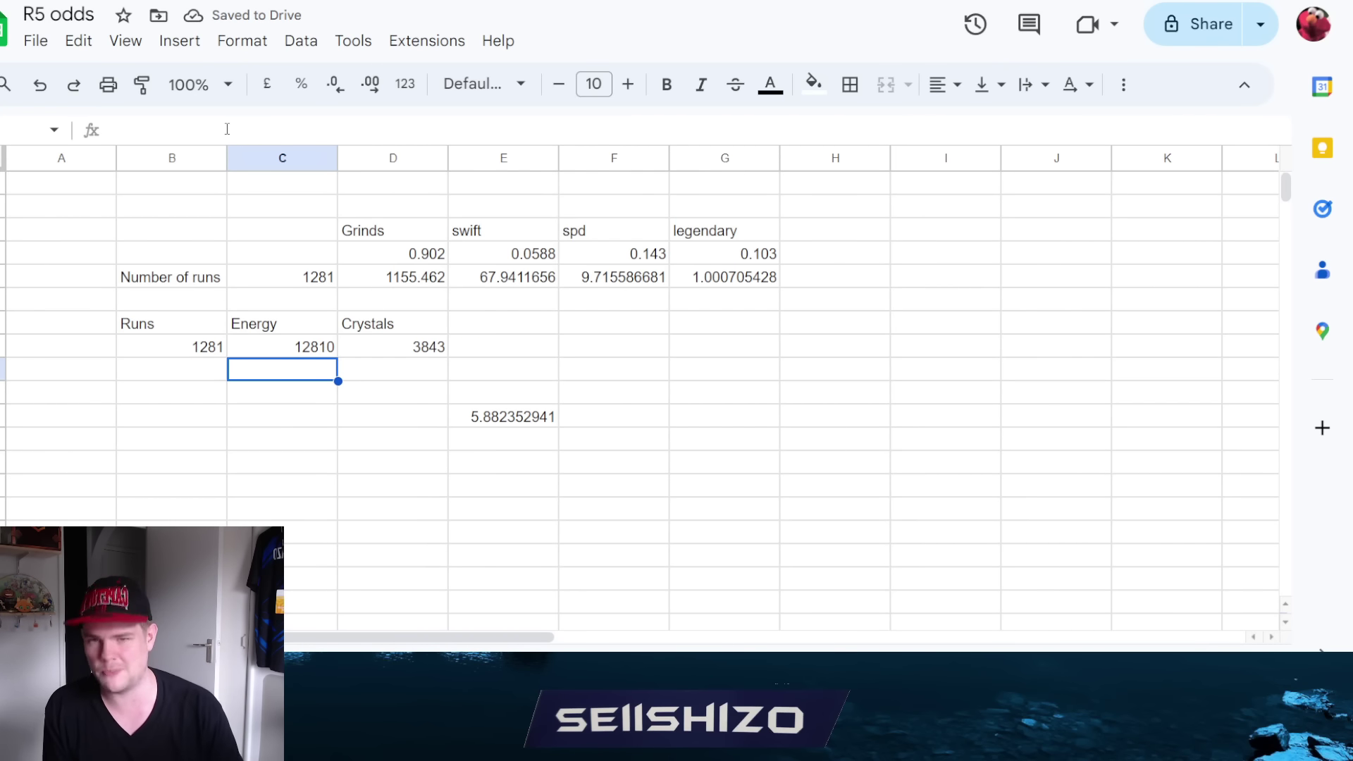
Set the swift drop rate in E4 to 0.046.
{"action": "left_click", "coordinate": [527, 254]}
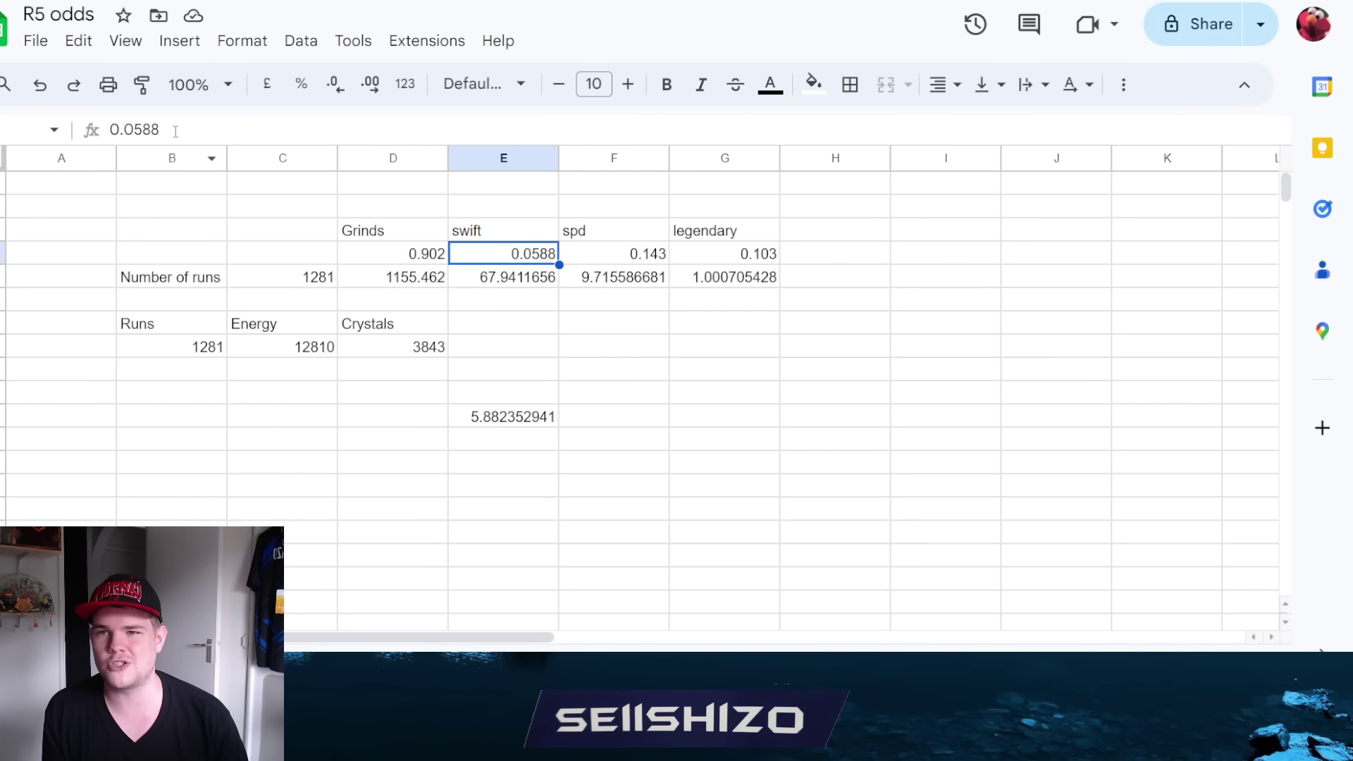
{"action": "double_click", "coordinate": [138, 129]}
{"action": "type", "text": "0.046"}
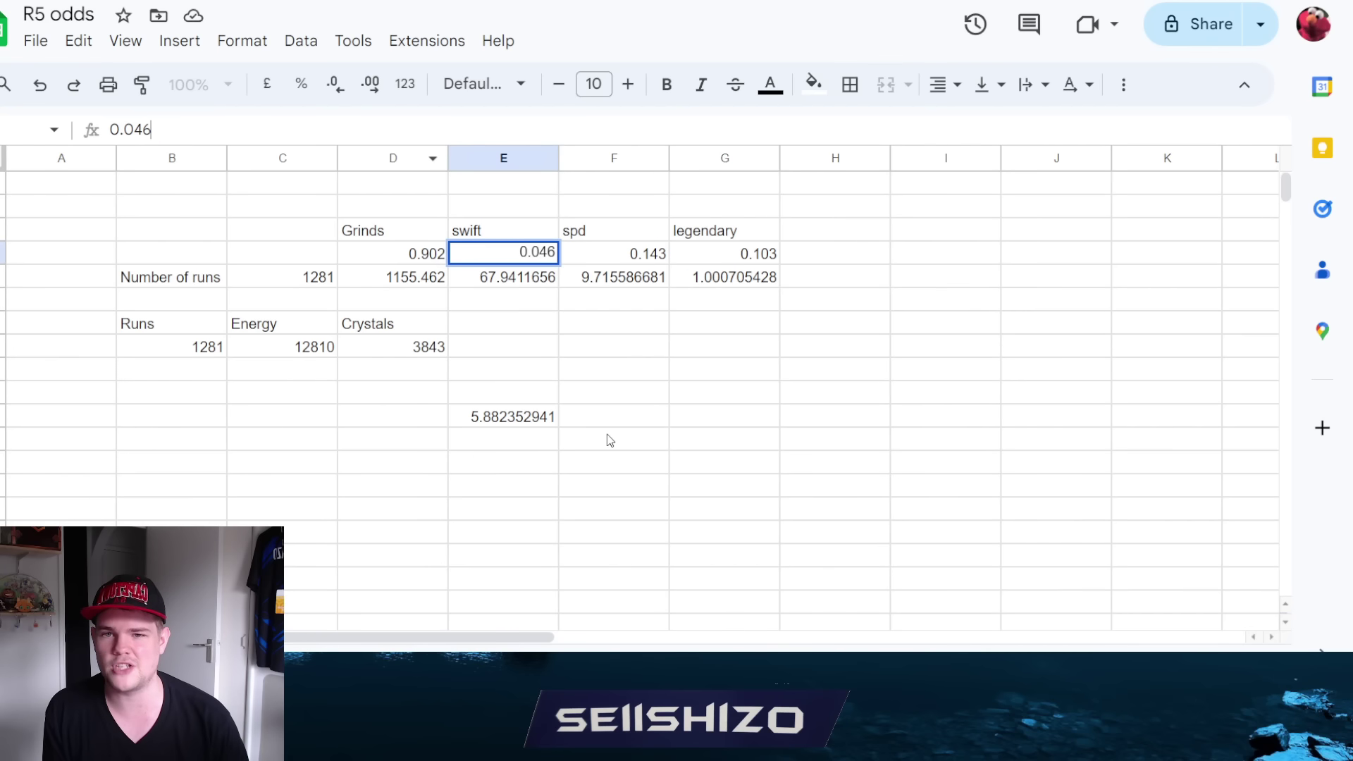
{"action": "key", "text": "Return"}
Set the number of runs in C5 to 1637 and check the energy and crystal costs in row 8.
{"action": "left_click", "coordinate": [280, 283]}
{"action": "double_click", "coordinate": [158, 130]}
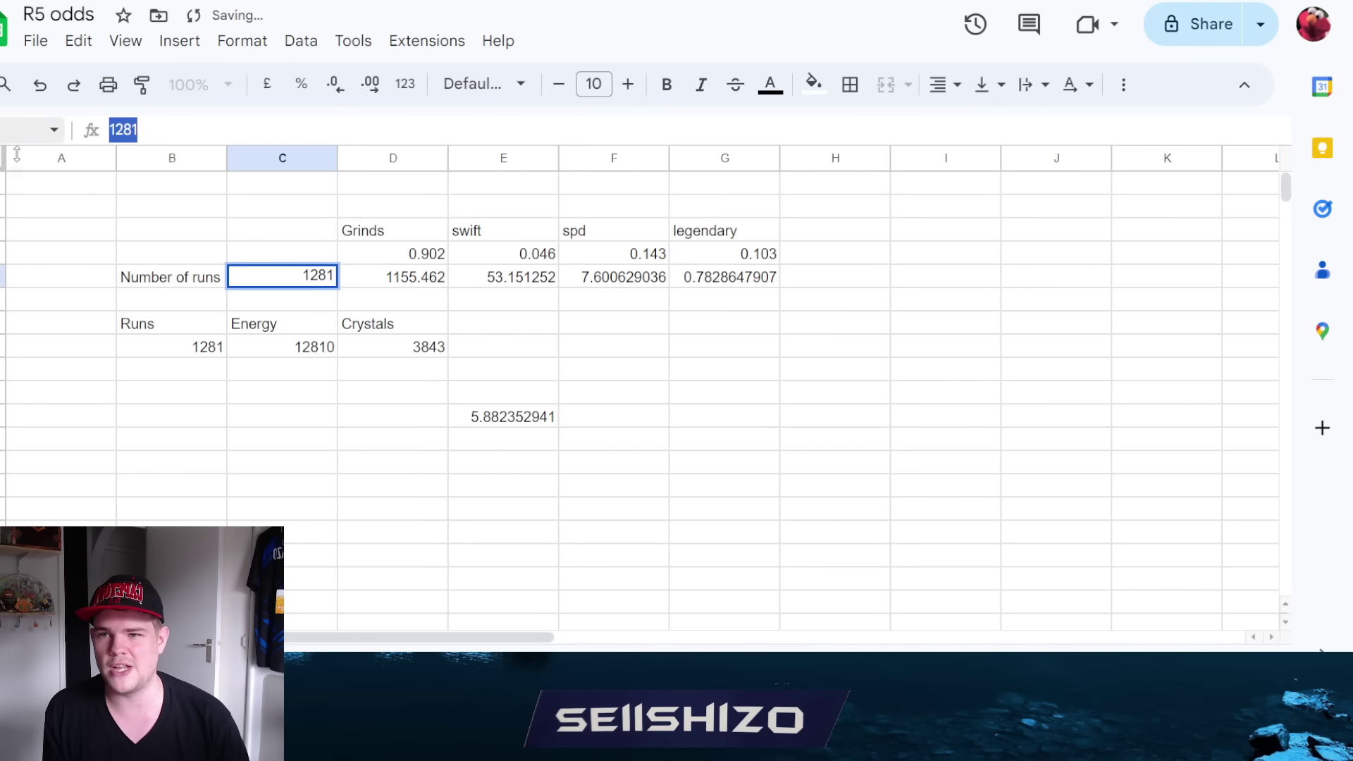
{"action": "type", "text": "1637"}
{"action": "left_click", "coordinate": [331, 345]}
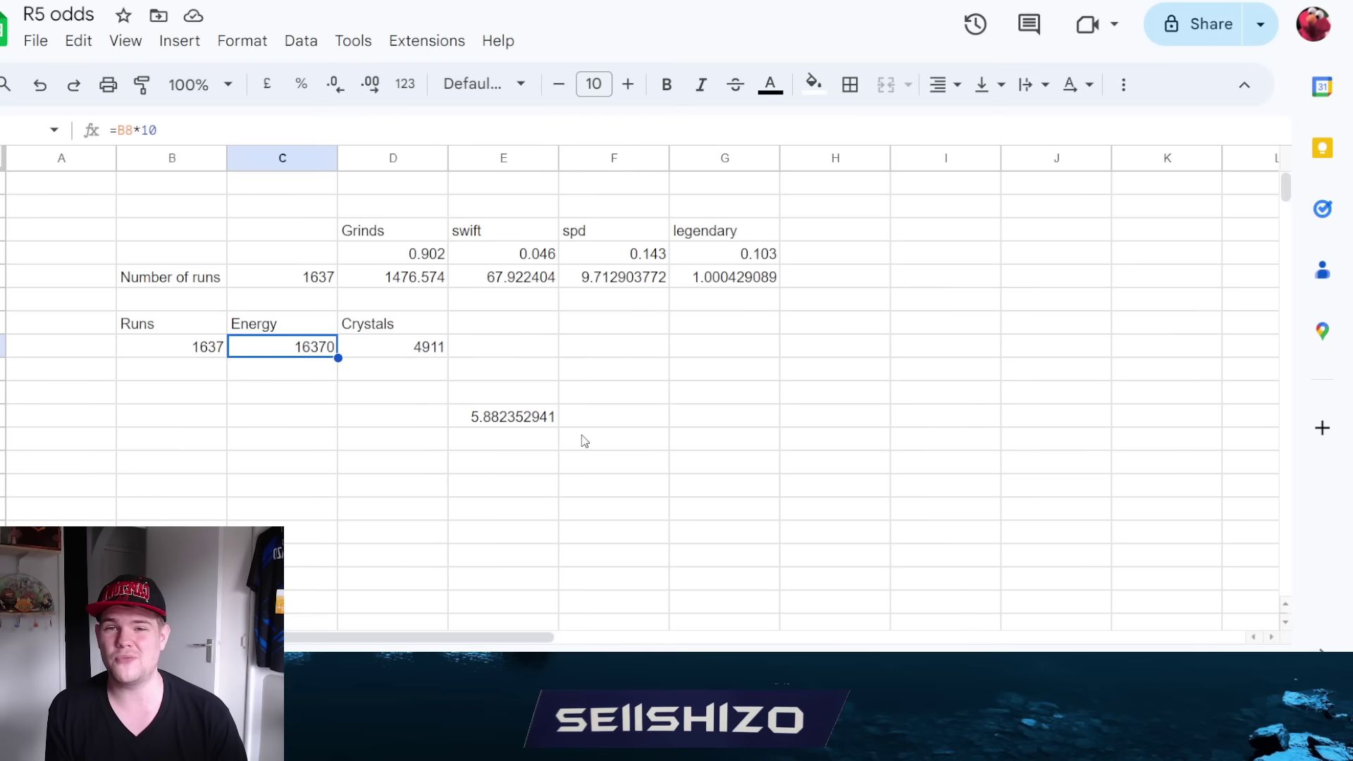
{"action": "left_click", "coordinate": [634, 415]}
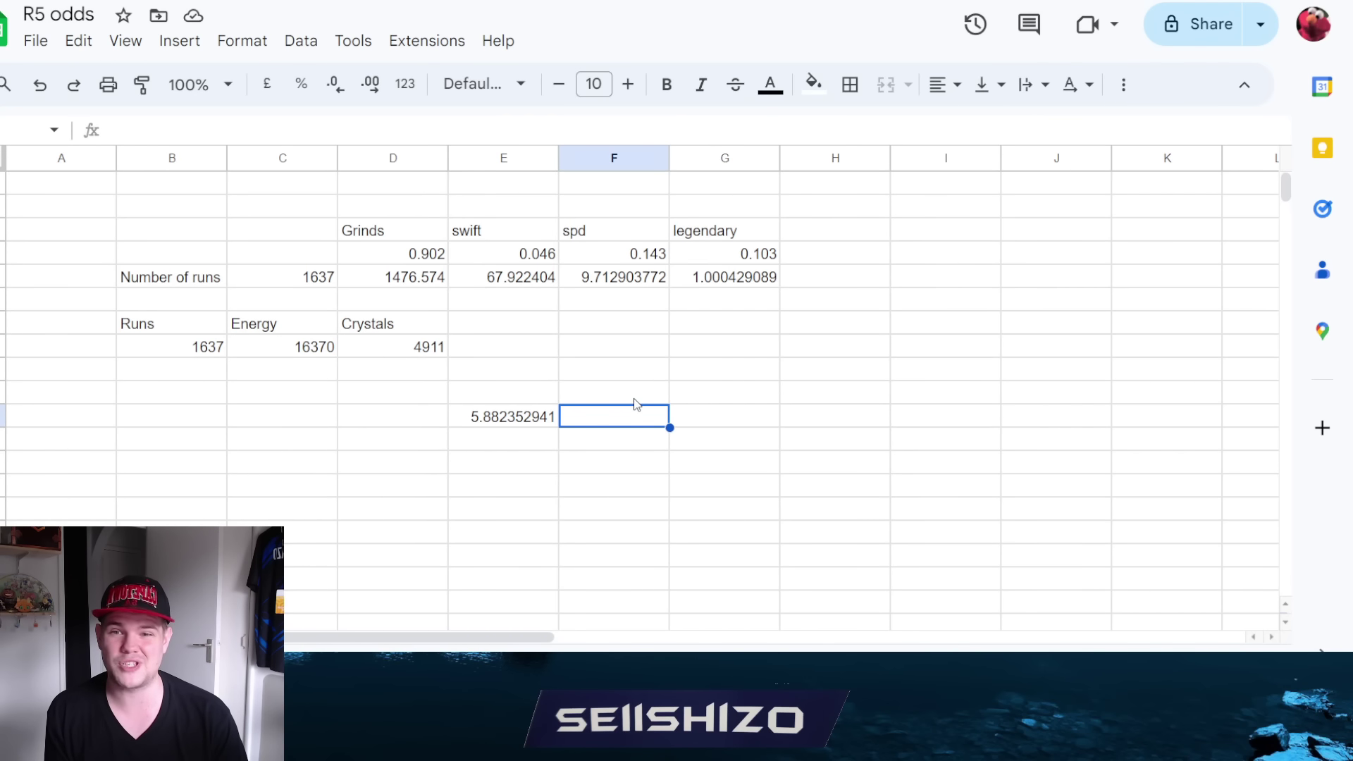
{"action": "left_click", "coordinate": [349, 346]}
{"action": "left_click", "coordinate": [549, 377]}
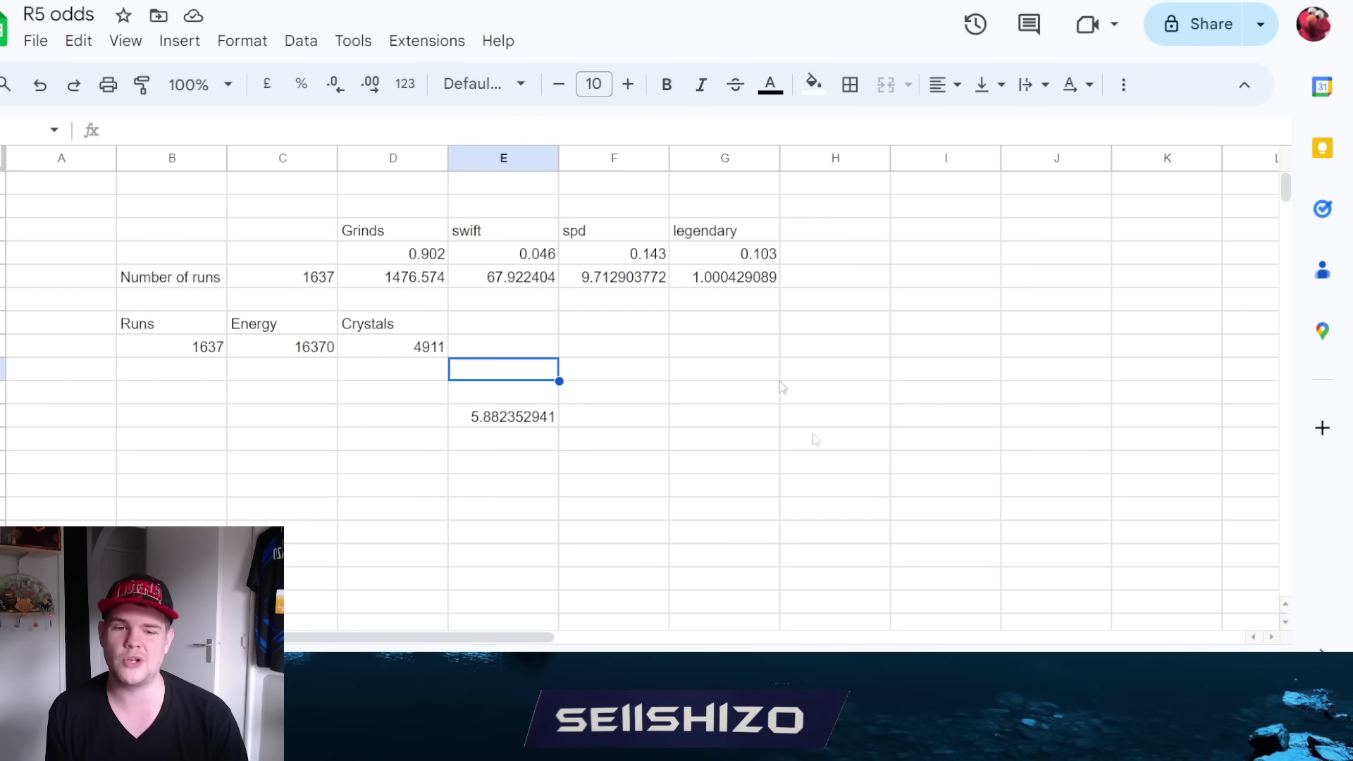
View the Level 5 grindstone rune-set list in Summoners War's Rift Raid drop info, close it and return to the spreadsheet.
{"action": "key", "text": "alt+Tab"}
{"action": "left_click_drag", "start_coordinate": [709, 230], "coordinate": [717, 338]}
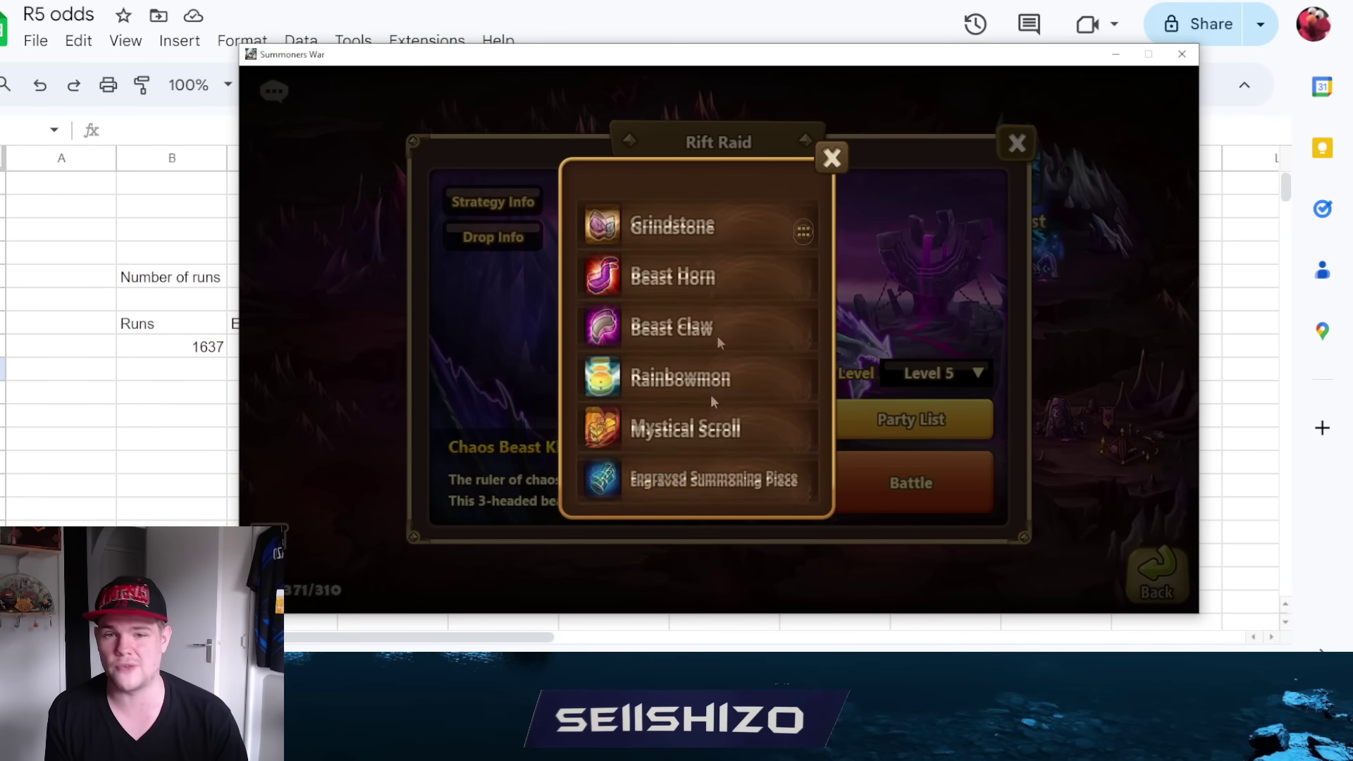
{"action": "left_click", "coordinate": [804, 212]}
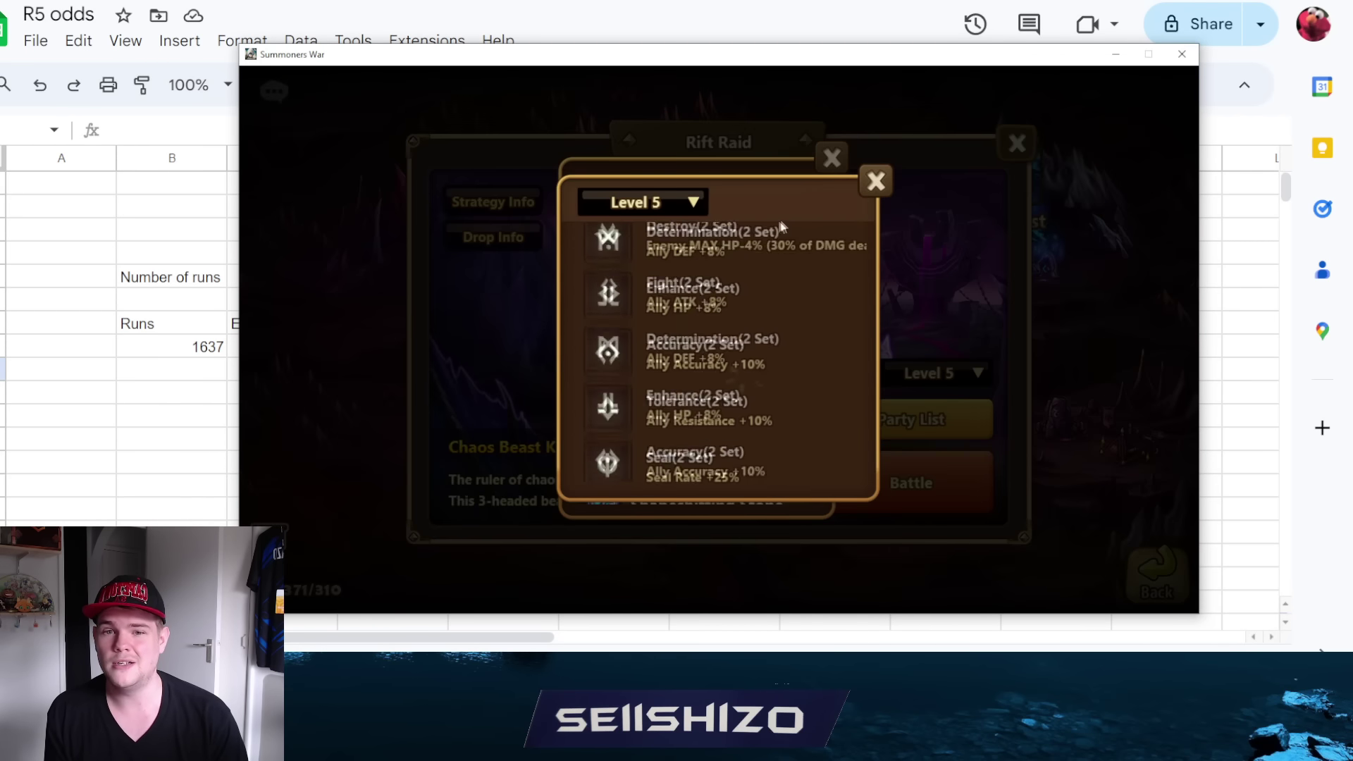
{"action": "left_click", "coordinate": [870, 184]}
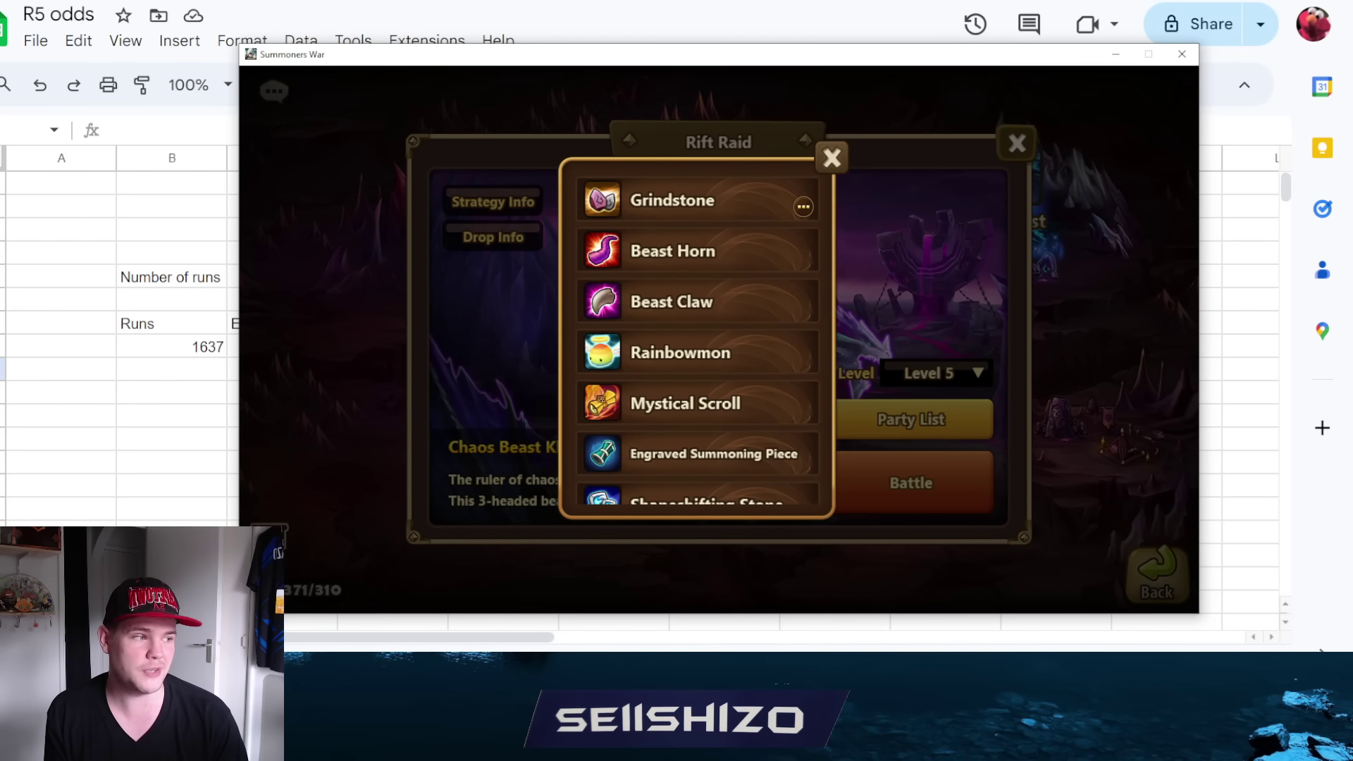
{"action": "left_click", "coordinate": [211, 393]}
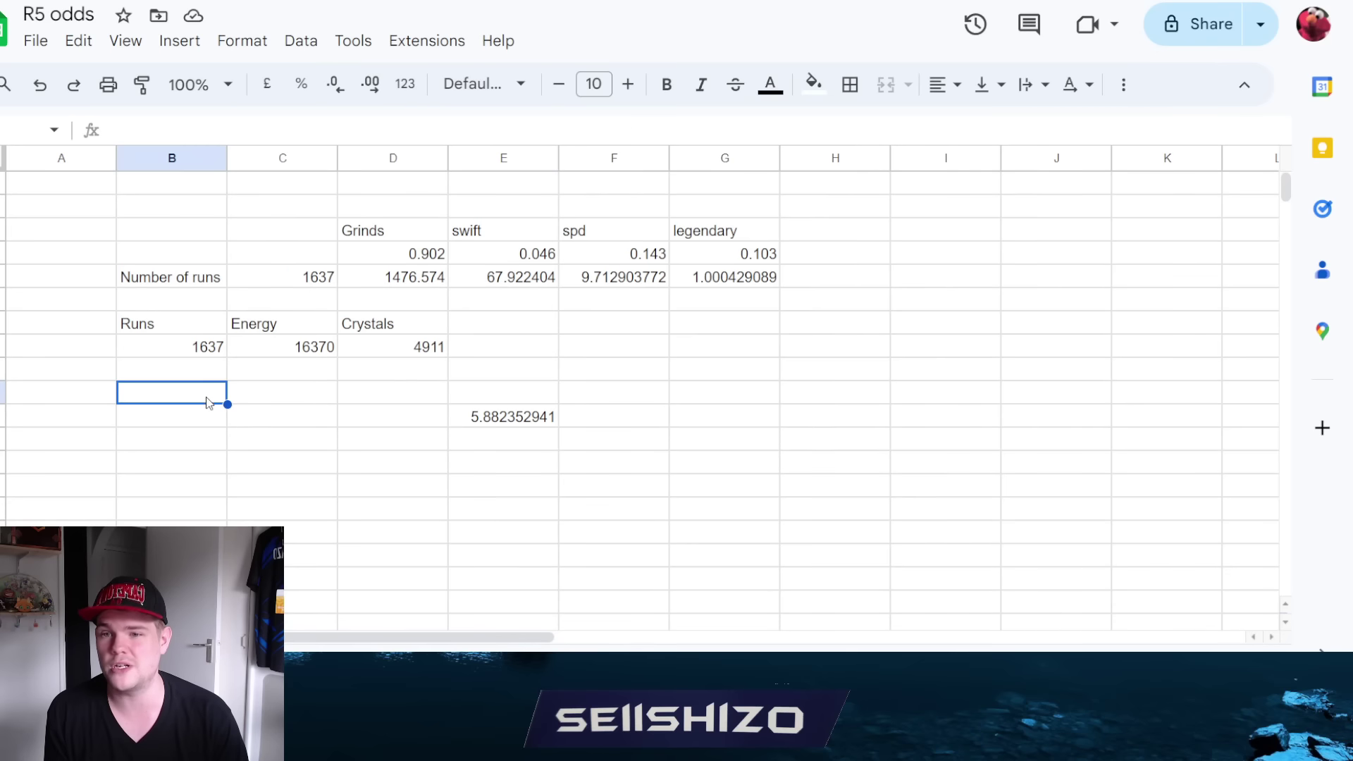
Try energy costs of 11 and 15 per run in the C8 formula, as =B8*11 and =B8*15.
{"action": "left_click", "coordinate": [310, 347]}
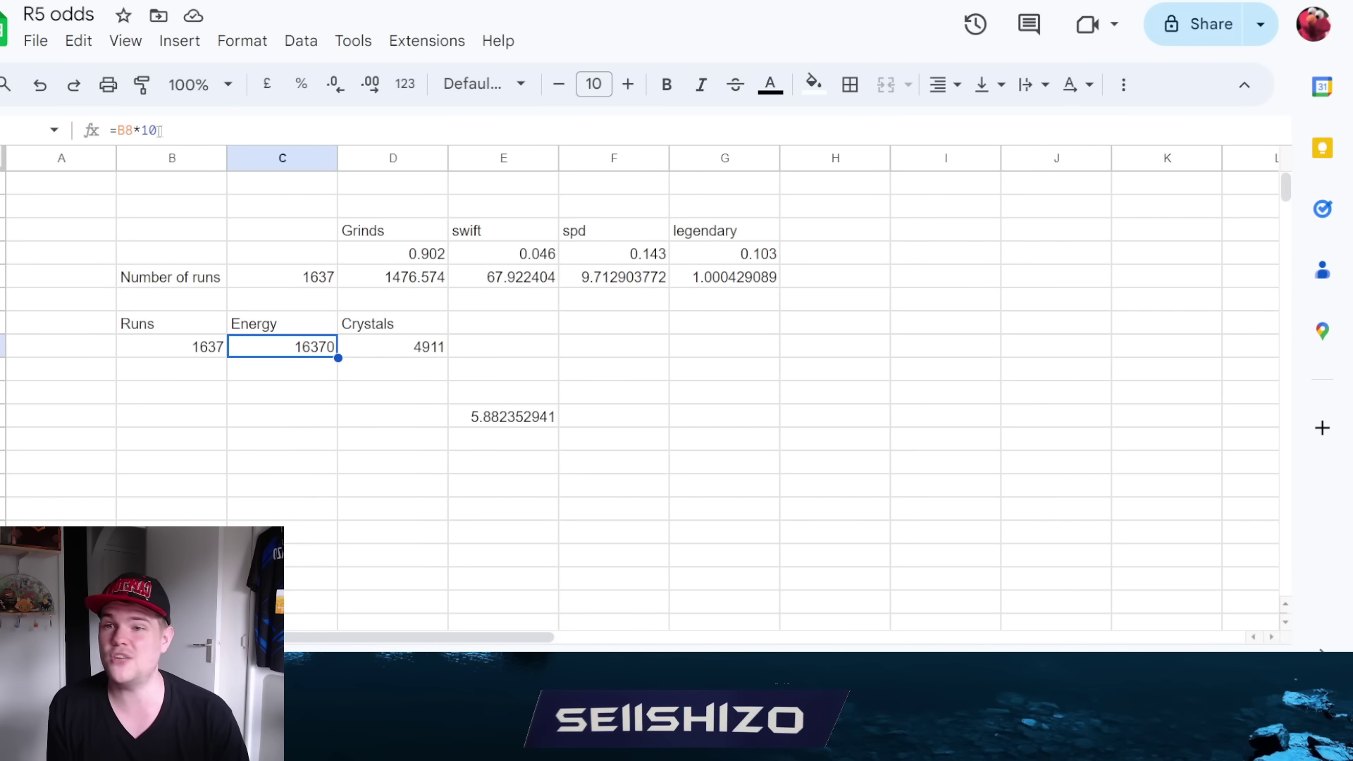
{"action": "left_click_drag", "start_coordinate": [150, 130], "coordinate": [156, 130]}
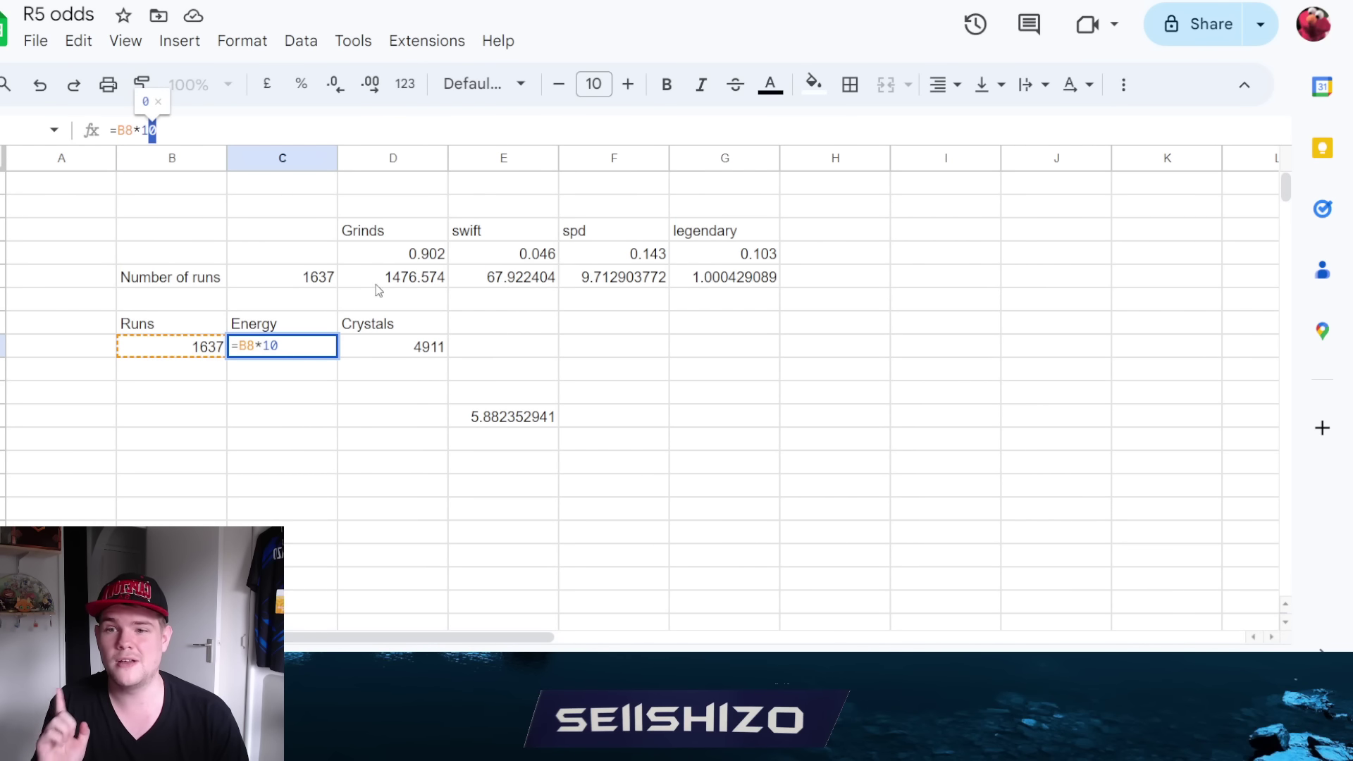
{"action": "type", "text": "1"}
{"action": "left_click", "coordinate": [444, 486]}
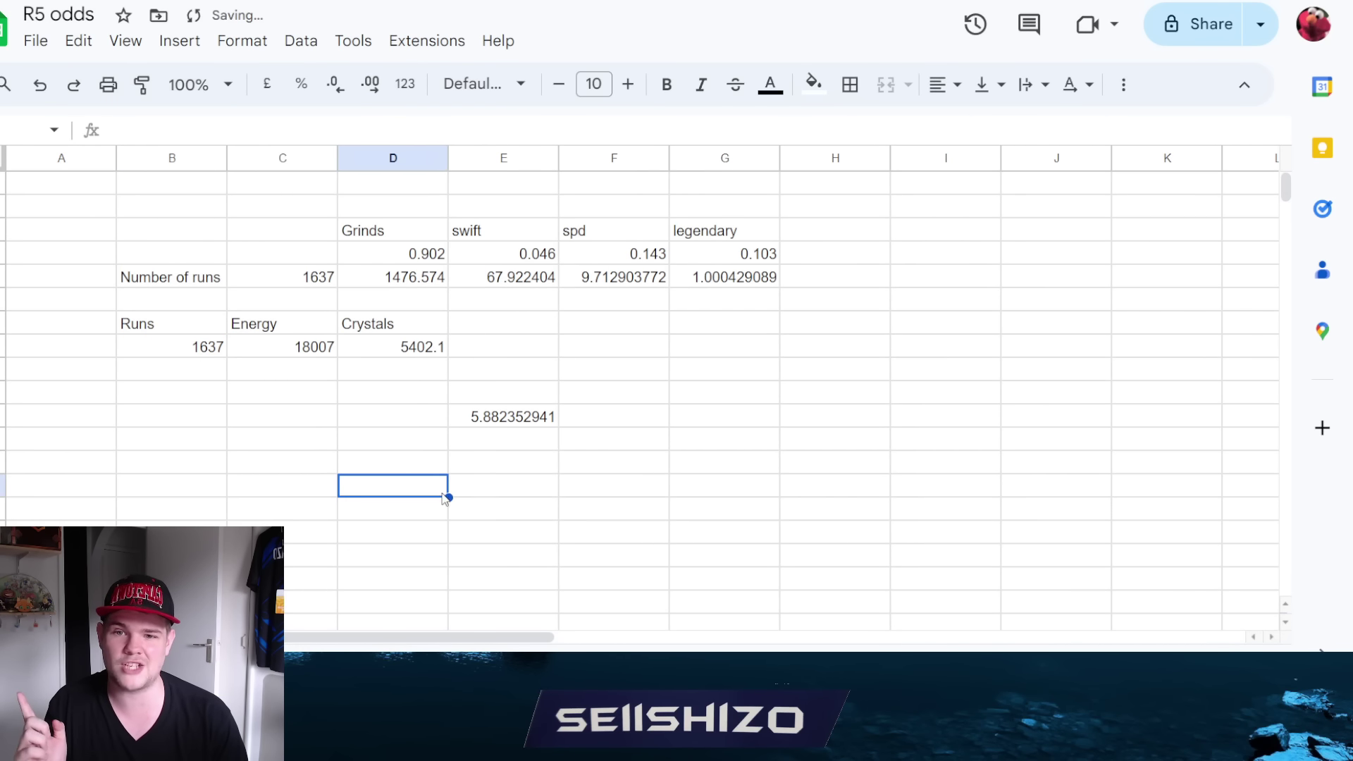
{"action": "left_click", "coordinate": [313, 349]}
{"action": "left_click", "coordinate": [156, 129]}
{"action": "key", "text": "BackSpace"}
{"action": "type", "text": "555"}
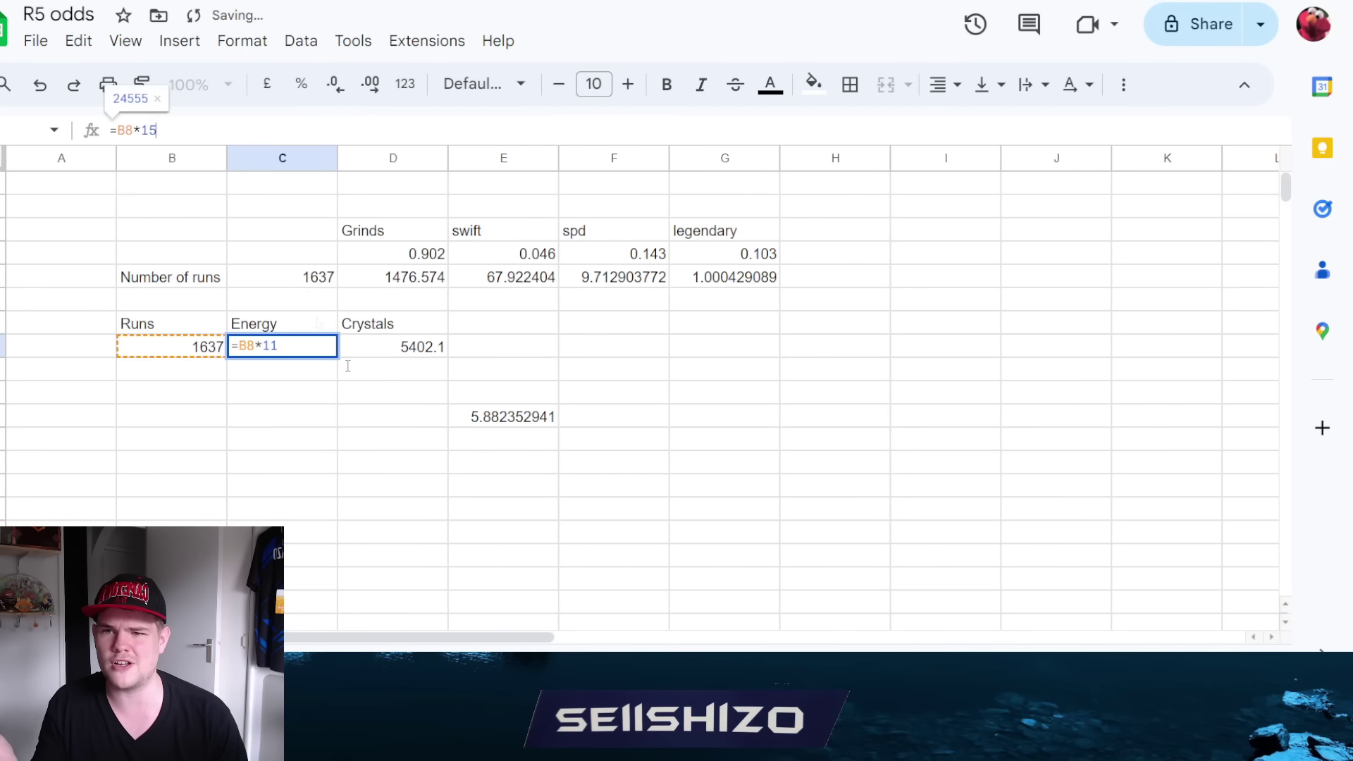
{"action": "left_click", "coordinate": [332, 454]}
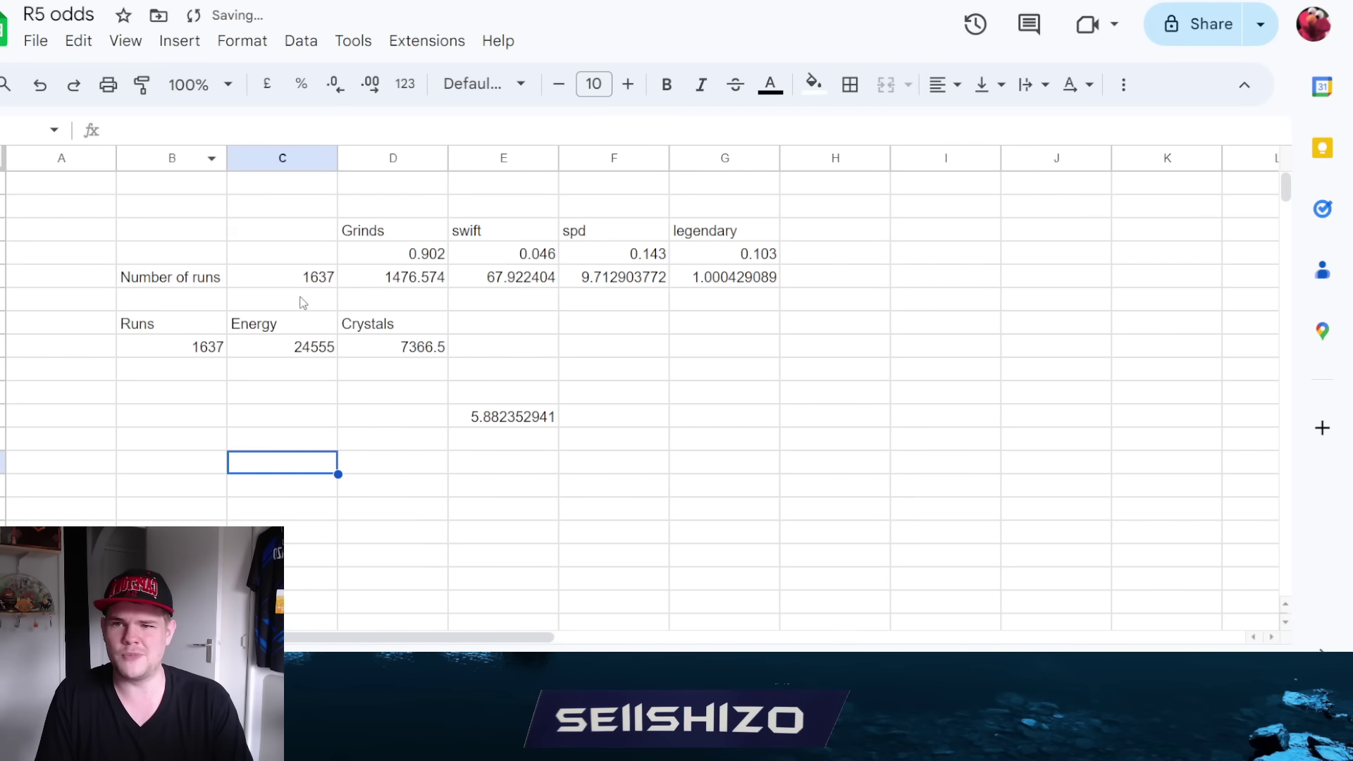
Try an energy cost of 25 per run in C8 with =B8*25, and return the multiplier to 15.
{"action": "left_click", "coordinate": [307, 347]}
{"action": "double_click", "coordinate": [150, 130]}
{"action": "type", "text": "25"}
{"action": "left_click", "coordinate": [375, 471]}
{"action": "left_click", "coordinate": [303, 349]}
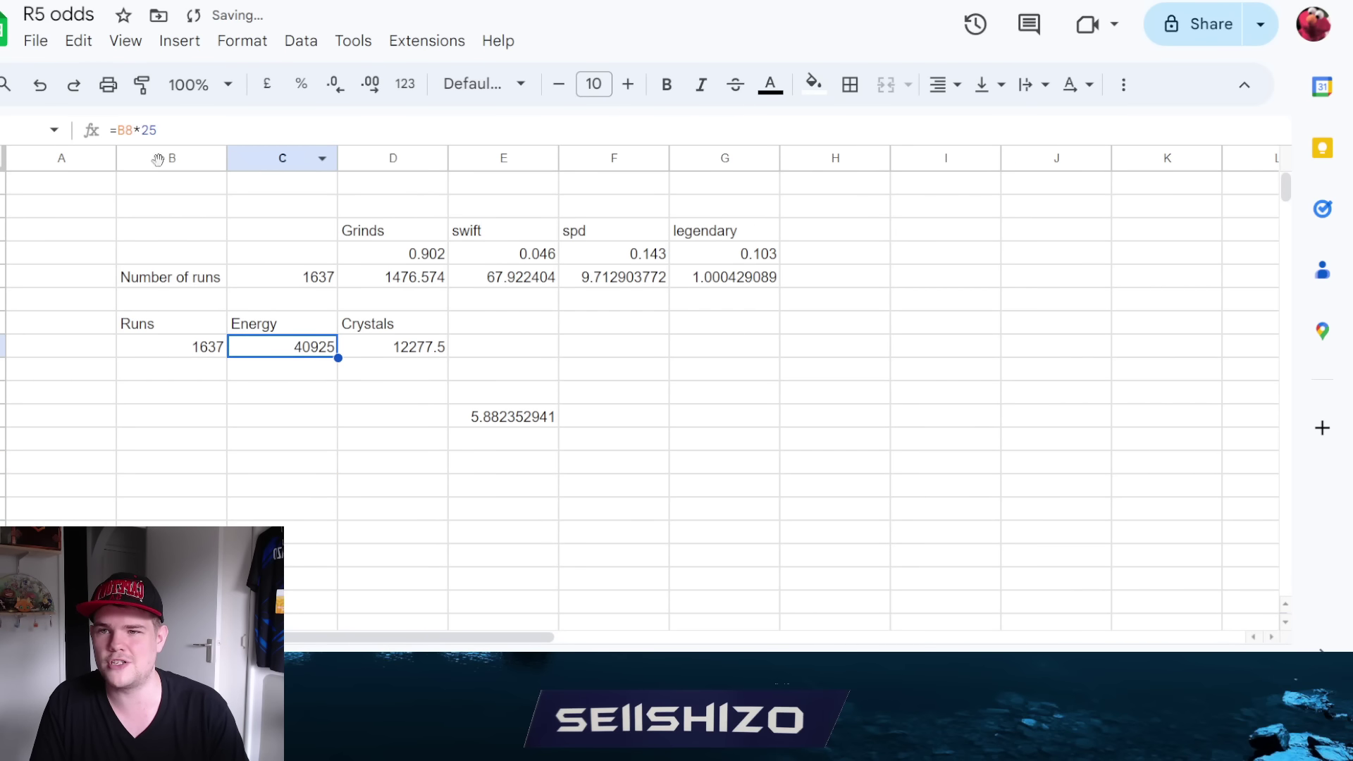
{"action": "double_click", "coordinate": [149, 130]}
{"action": "type", "text": "15"}
{"action": "left_click", "coordinate": [341, 422]}
Set the energy multiplier in the C8 formula back to 10.
{"action": "left_click", "coordinate": [281, 349]}
{"action": "double_click", "coordinate": [150, 130]}
{"action": "type", "text": "10"}
{"action": "left_click", "coordinate": [257, 420]}
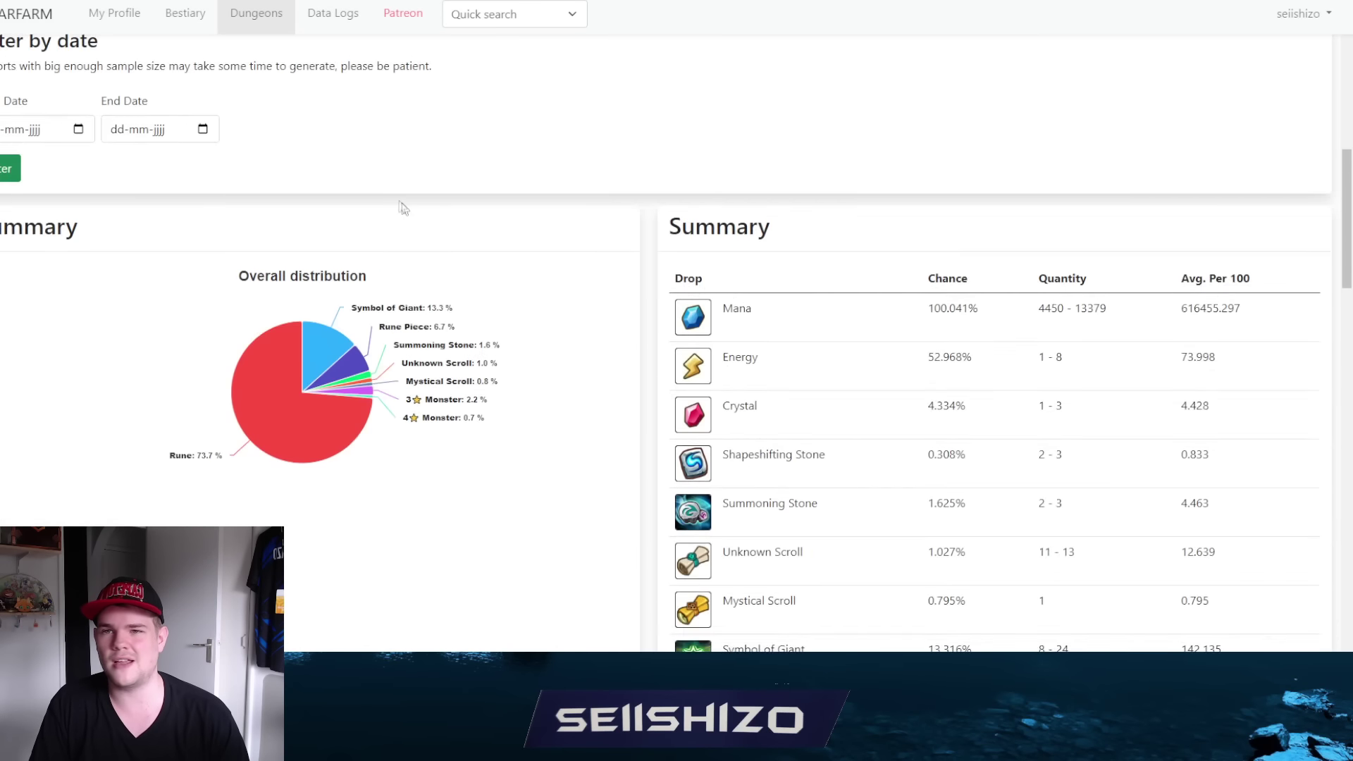
Switch to SWARFARM, open the Rift Raid B5 report from the dungeon list and view its drop summary and grindstone charts.
{"action": "scroll", "coordinate": [401, 207], "scroll_direction": "up", "scroll_amount": 1}
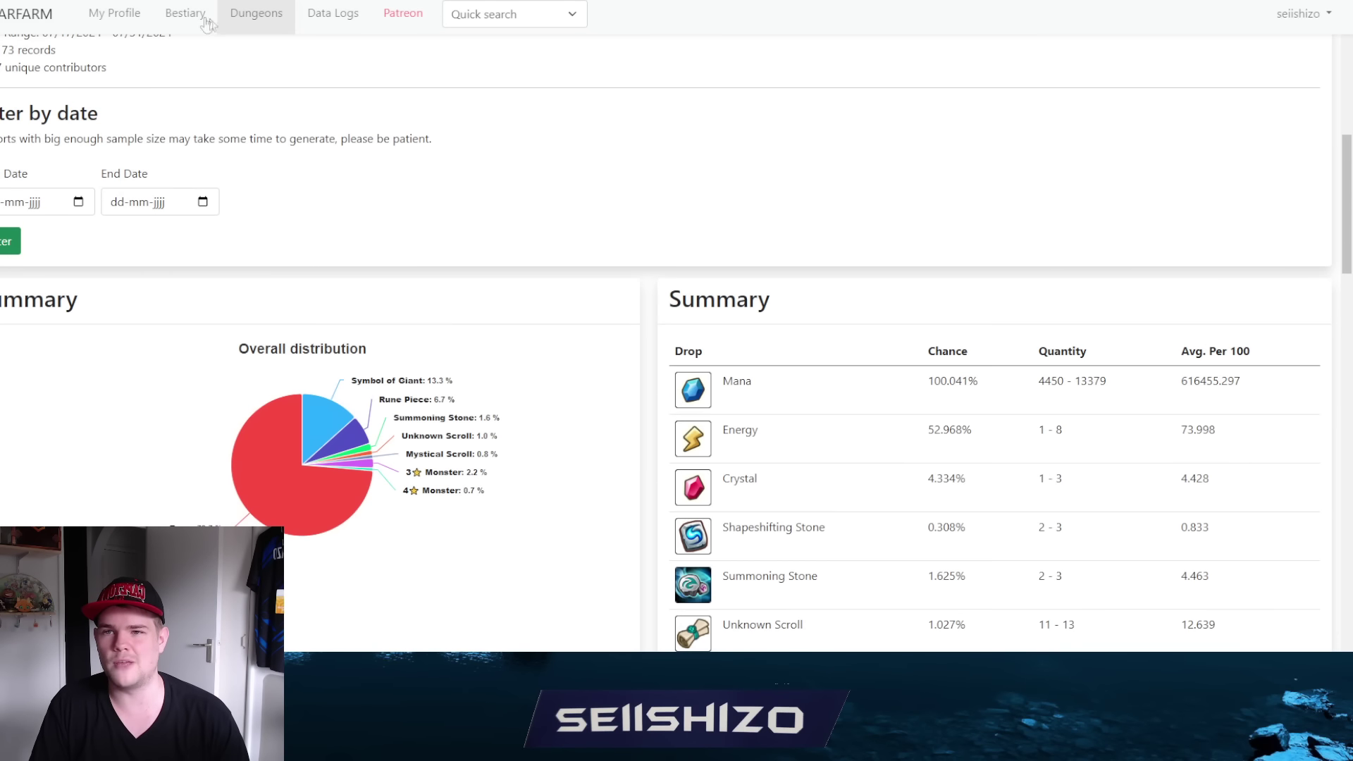
{"action": "left_click", "coordinate": [256, 14]}
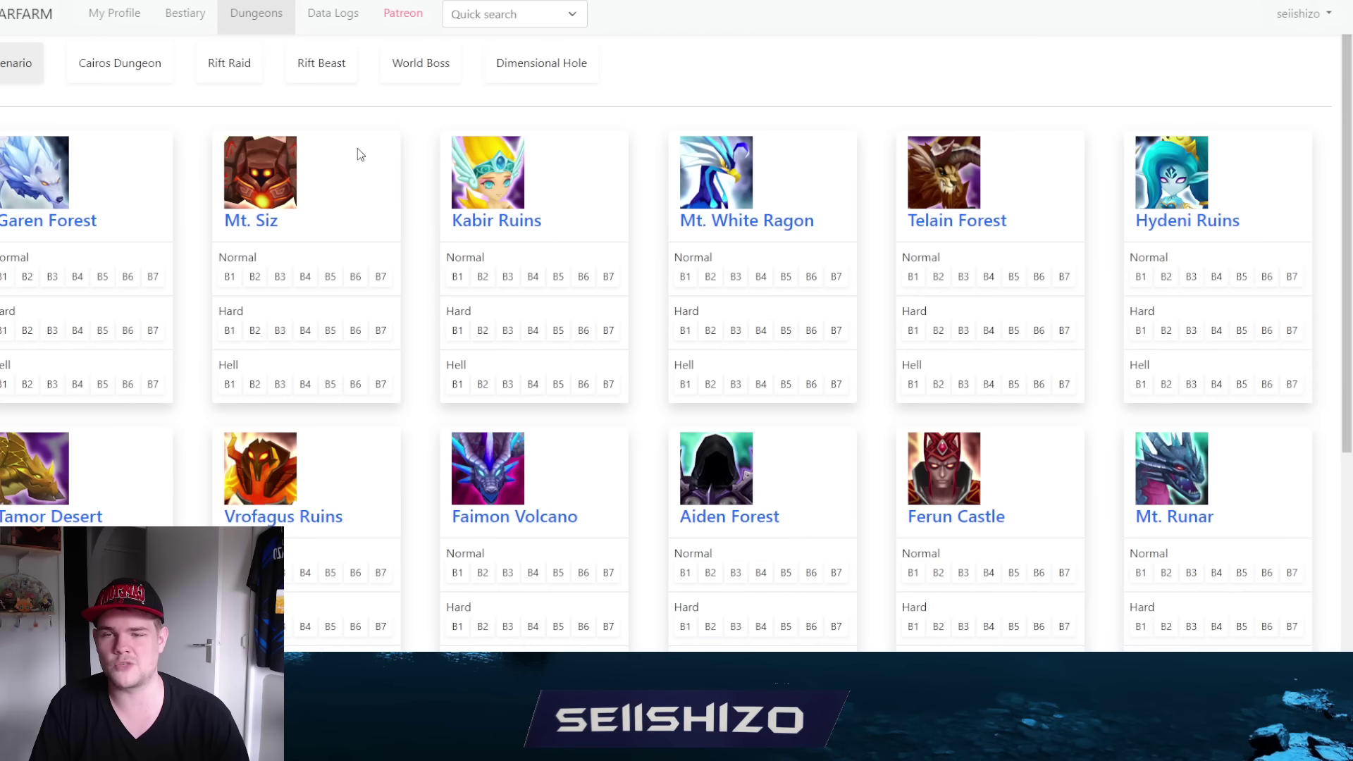
{"action": "left_click", "coordinate": [220, 73]}
{"action": "left_click", "coordinate": [704, 260]}
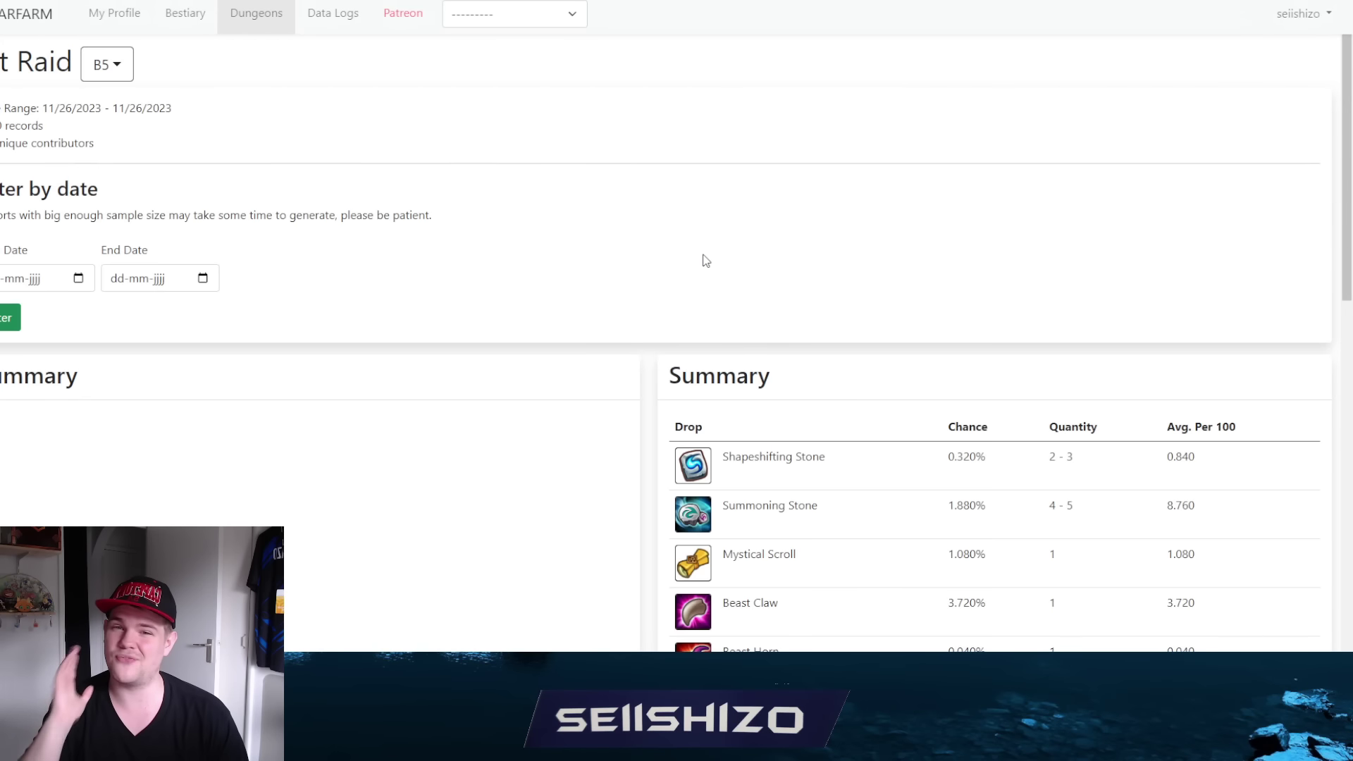
{"action": "scroll", "coordinate": [710, 279], "scroll_direction": "down", "scroll_amount": 4}
{"action": "scroll", "coordinate": [710, 279], "scroll_direction": "down", "scroll_amount": 1}
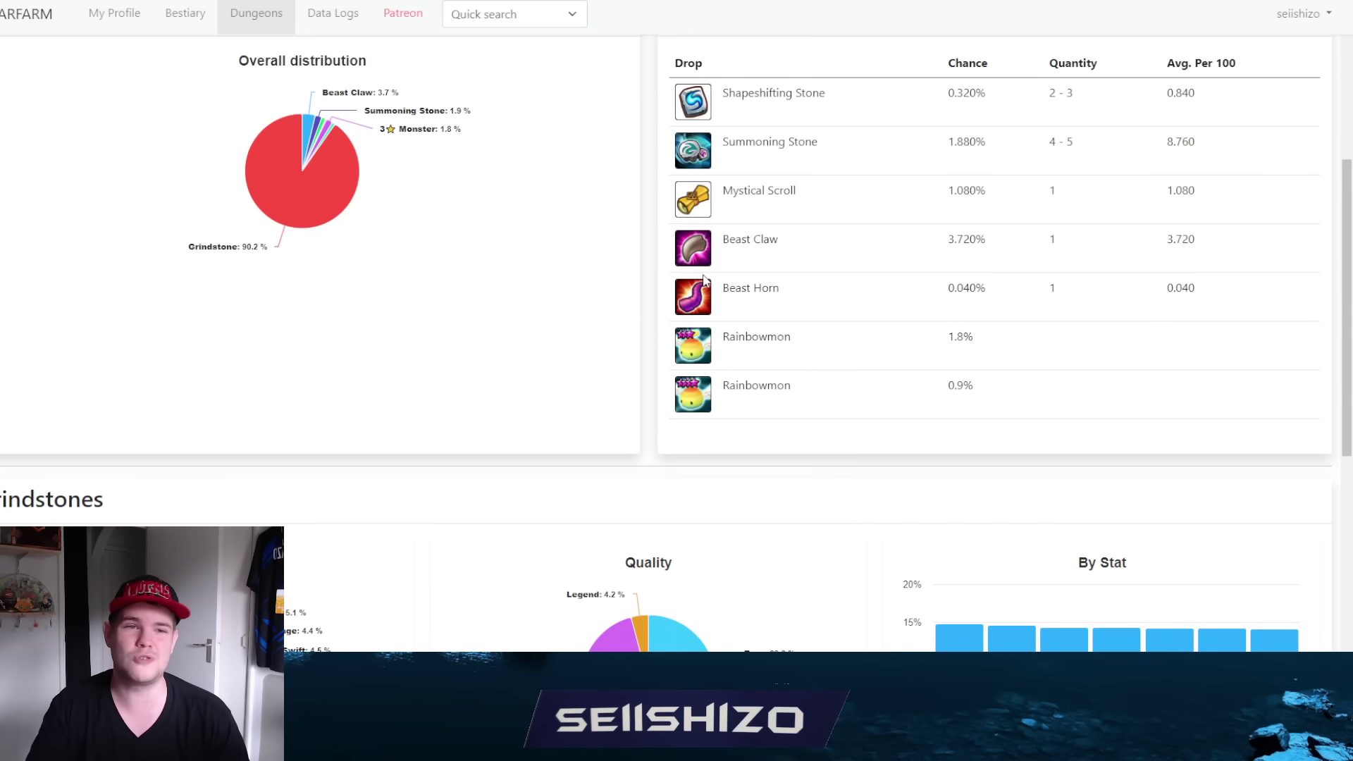
Review the Rift Raid B5 drop summary and rune drop charts, and return to the R5 odds spreadsheet.
{"action": "scroll", "coordinate": [709, 282], "scroll_direction": "up", "scroll_amount": 1}
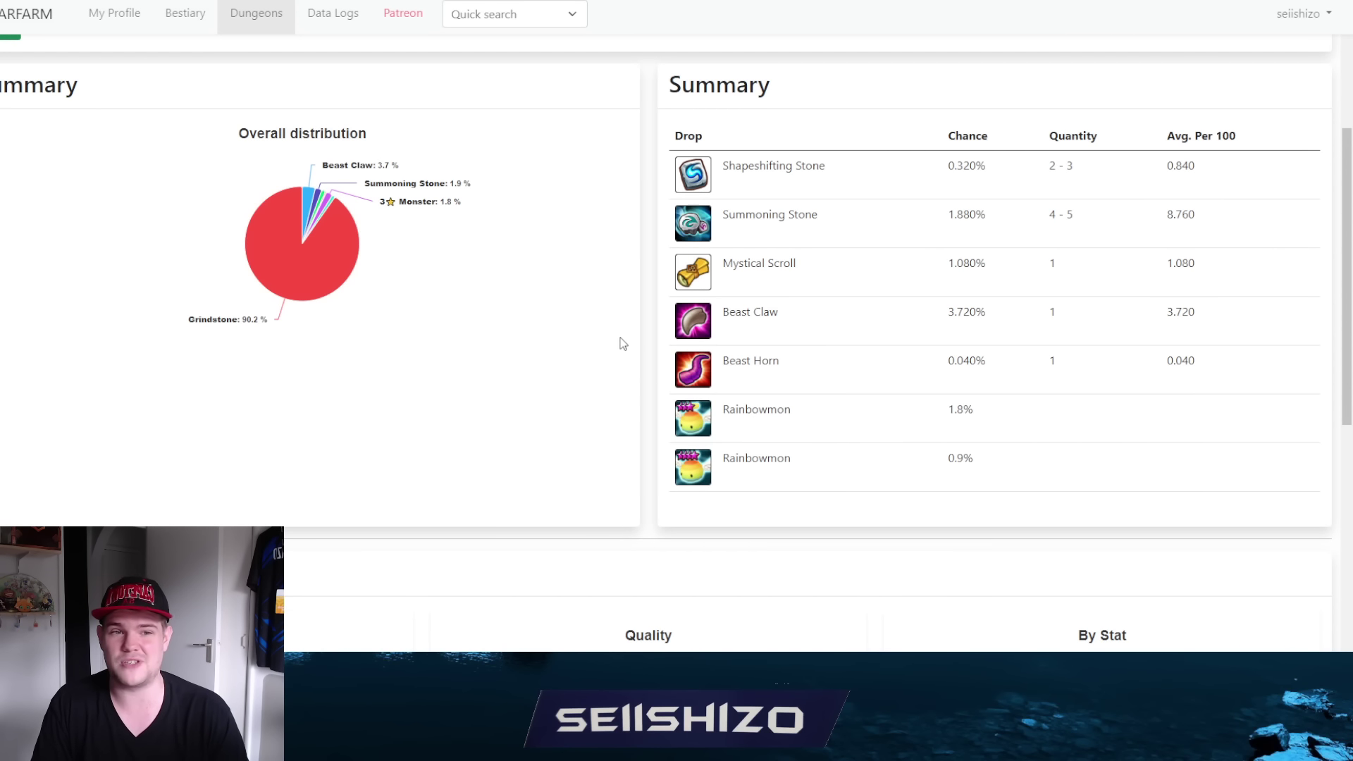
{"action": "scroll", "coordinate": [522, 331], "scroll_direction": "down", "scroll_amount": 10}
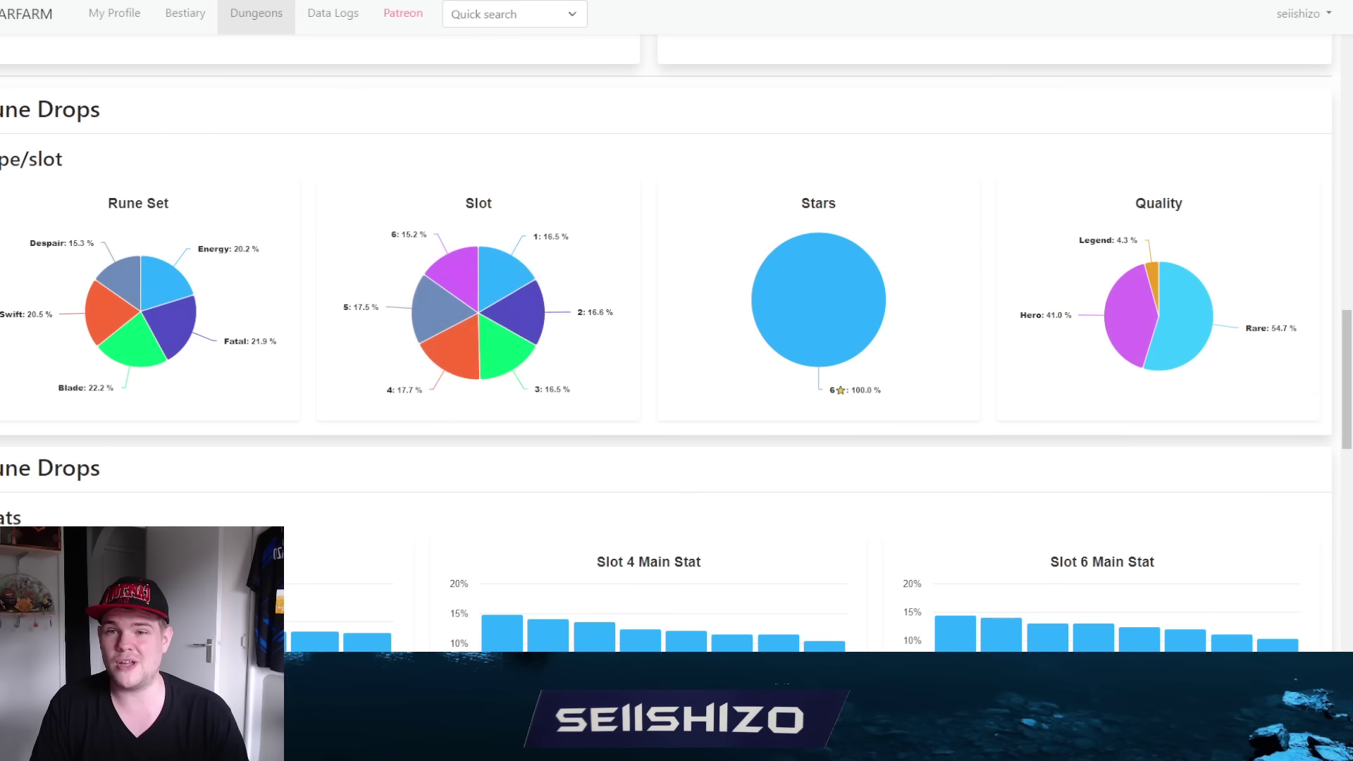
{"action": "key", "text": "alt+Tab"}
{"action": "left_click", "coordinate": [520, 492]}
{"action": "left_click", "coordinate": [400, 447]}
{"action": "left_click", "coordinate": [494, 425]}
{"action": "left_click", "coordinate": [663, 423]}
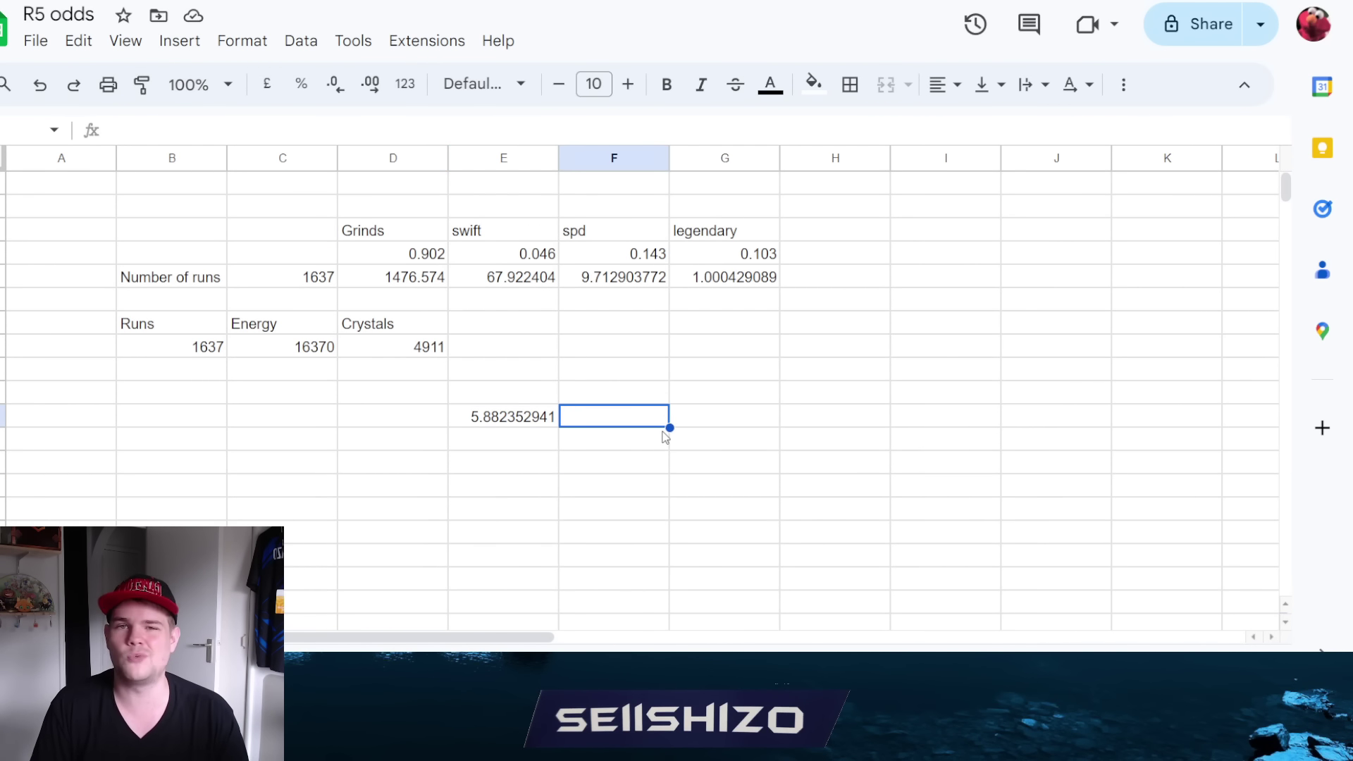
{"action": "left_click_drag", "start_coordinate": [328, 486], "coordinate": [362, 497]}
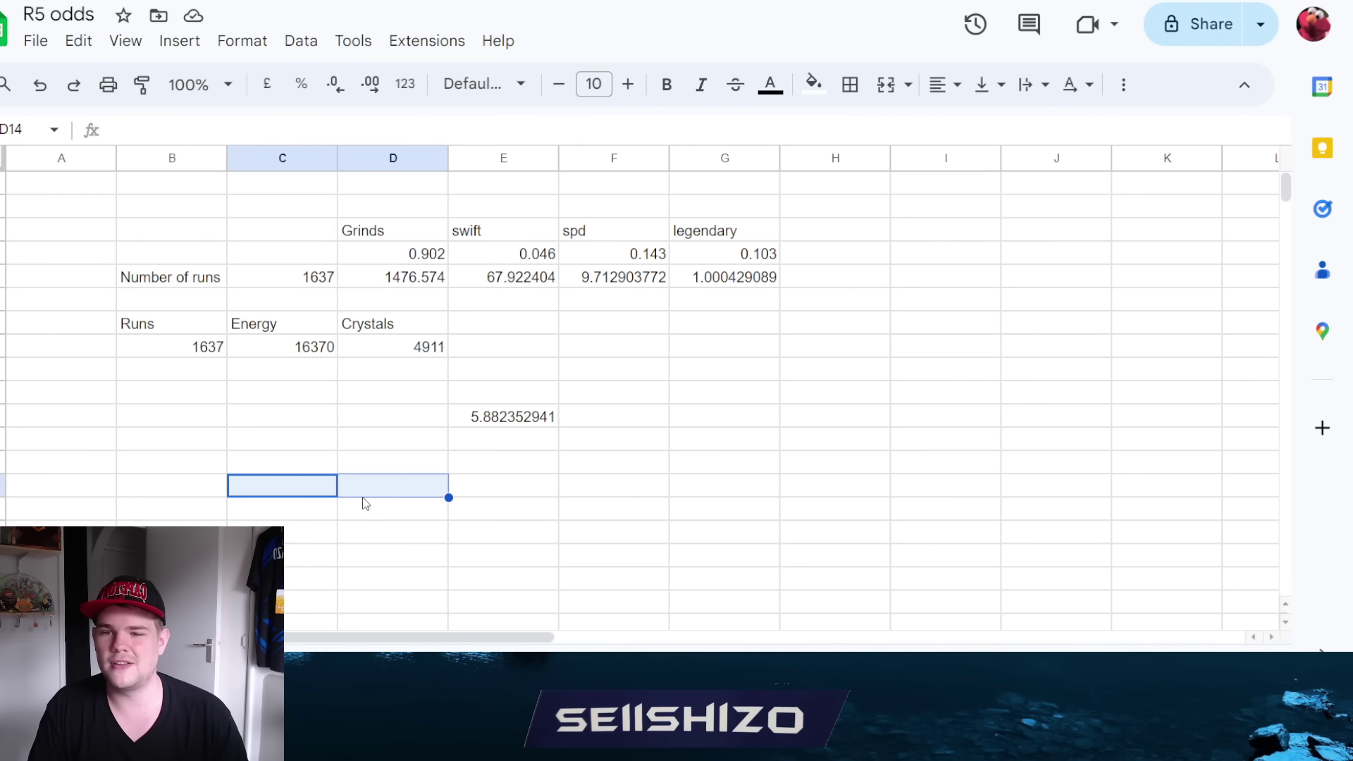
Enter the range 5-10 in cell D13.
{"action": "left_click", "coordinate": [384, 468]}
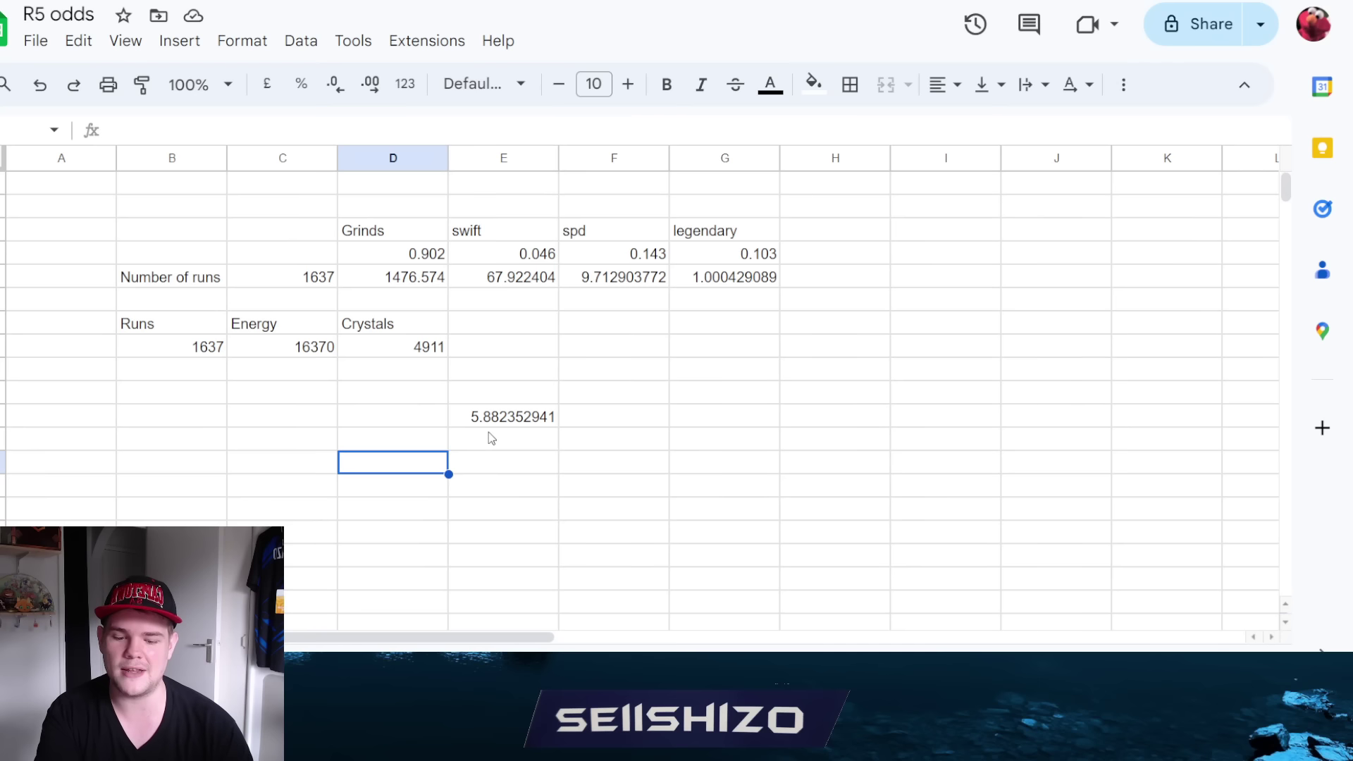
{"action": "type", "text": "5=-1"}
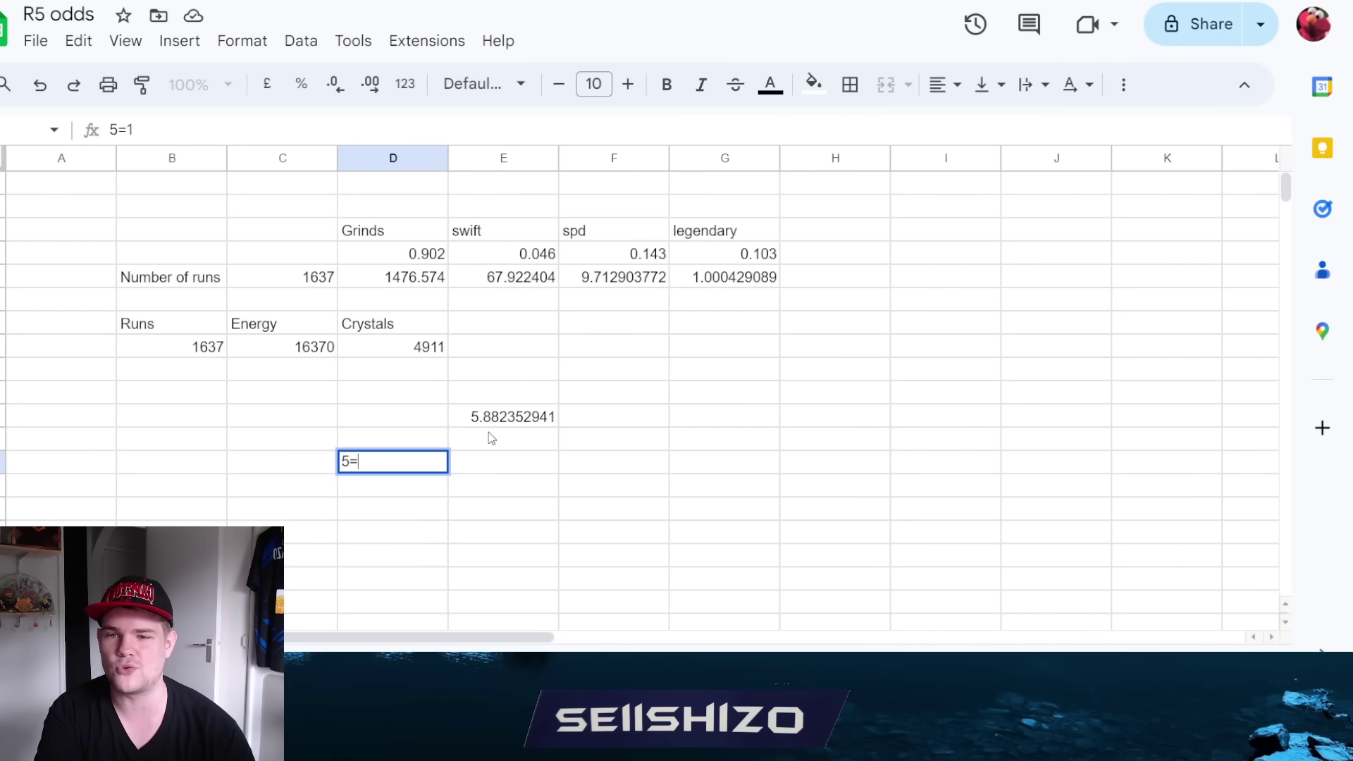
{"action": "key", "text": "BackSpace"}
{"action": "key", "text": "BackSpace"}
{"action": "key", "text": "BackSpace"}
{"action": "type", "text": "-10"}
{"action": "key", "text": "Return"}
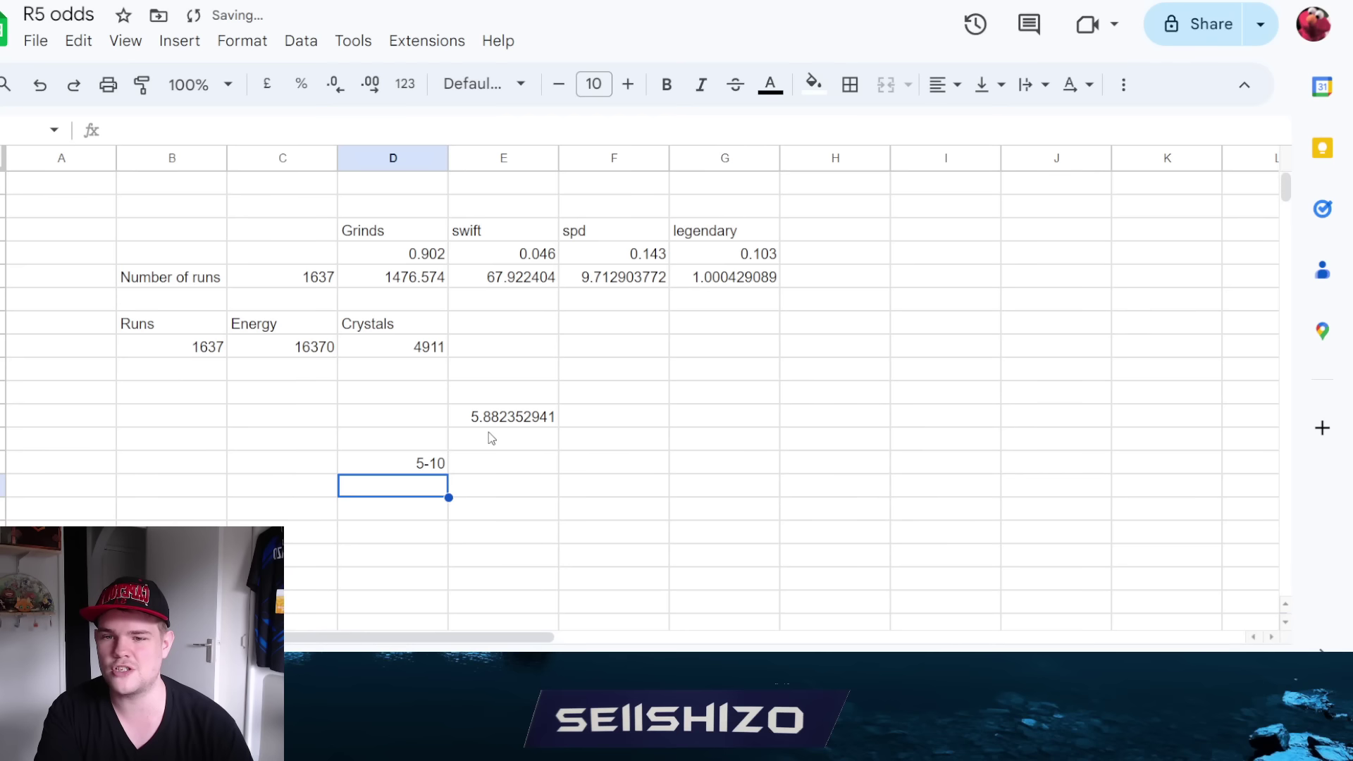
Enter the range 4-7 in D12 and set D13 to 7-10.
{"action": "key", "text": "Up"}
{"action": "key", "text": "Up"}
{"action": "type", "text": "4-7"}
{"action": "key", "text": "Return"}
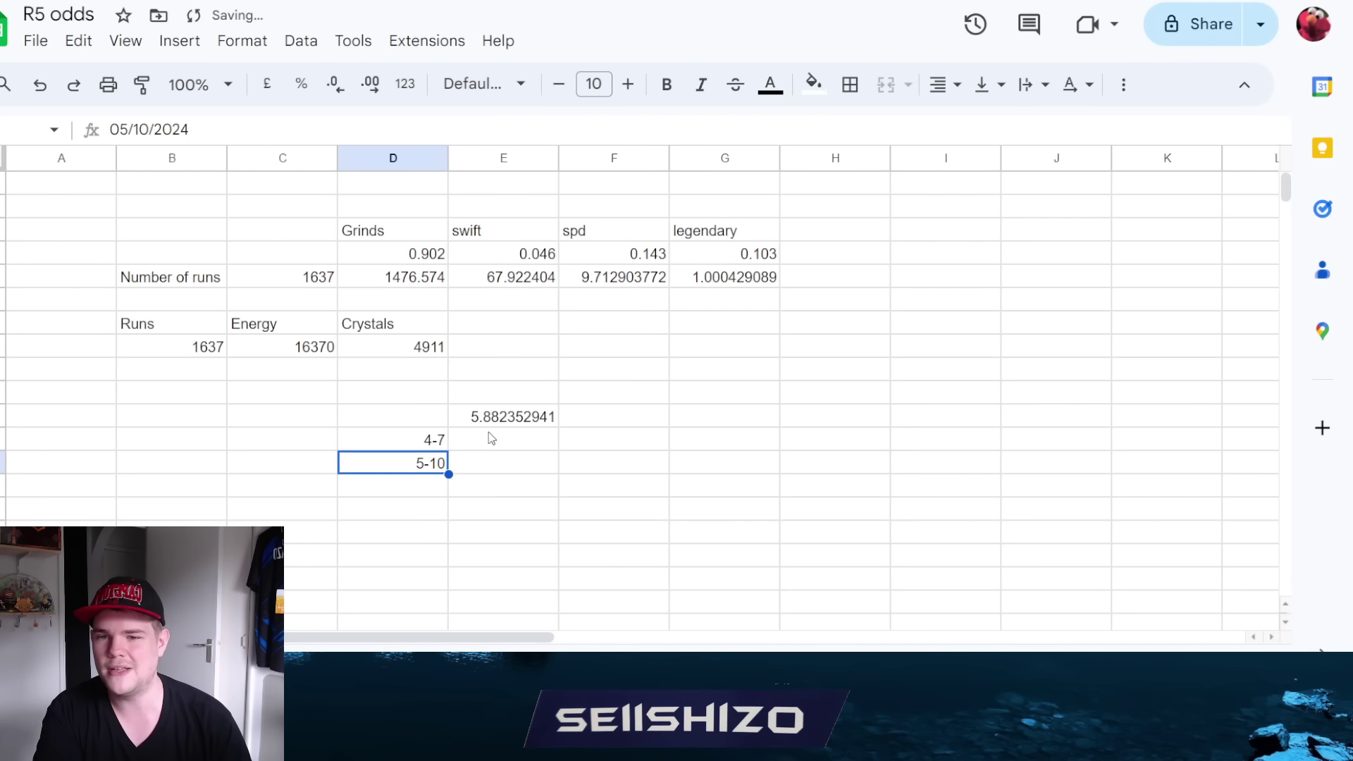
{"action": "type", "text": "7-1"}
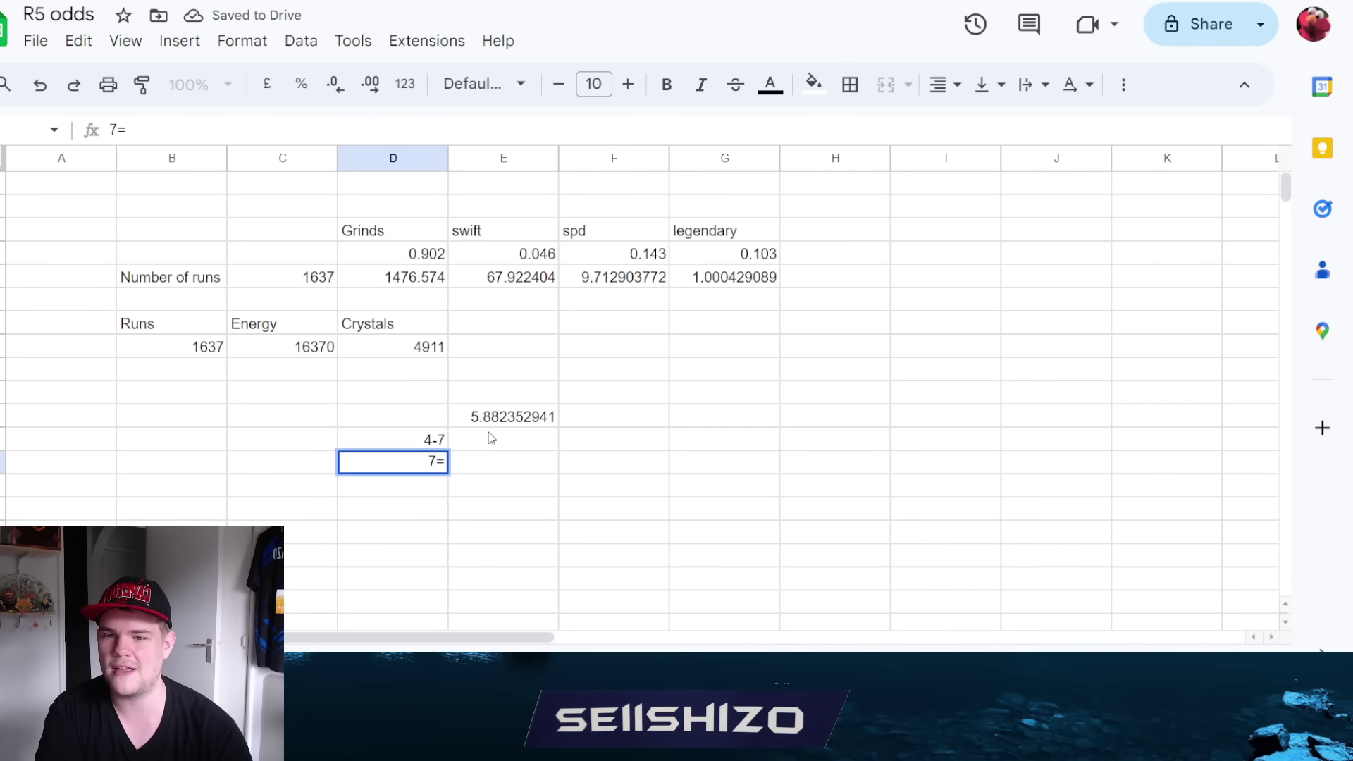
{"action": "type", "text": "0"}
{"action": "key", "text": "Return"}
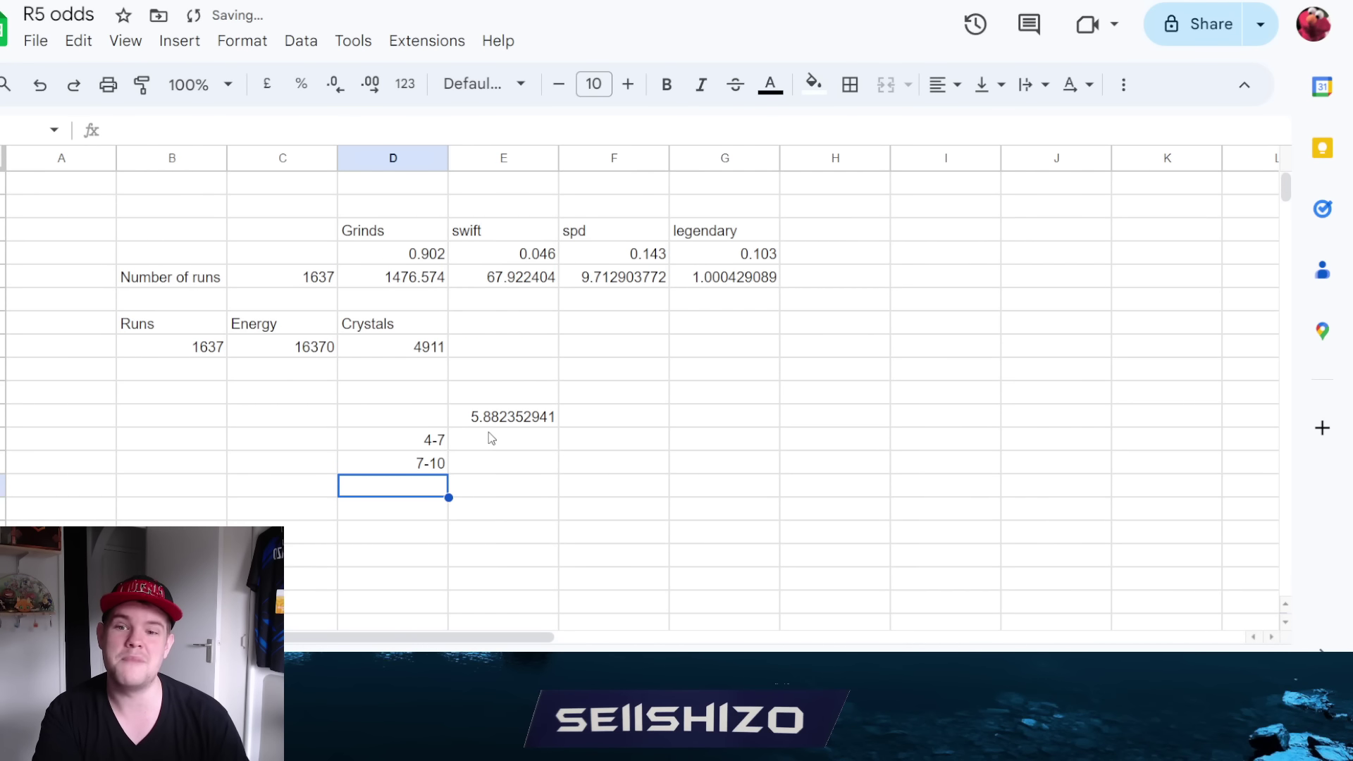
Enter the range 5-10 in C13, beside the D13 range.
{"action": "key", "text": "Left"}
{"action": "key", "text": "Up"}
{"action": "type", "text": "5-10"}
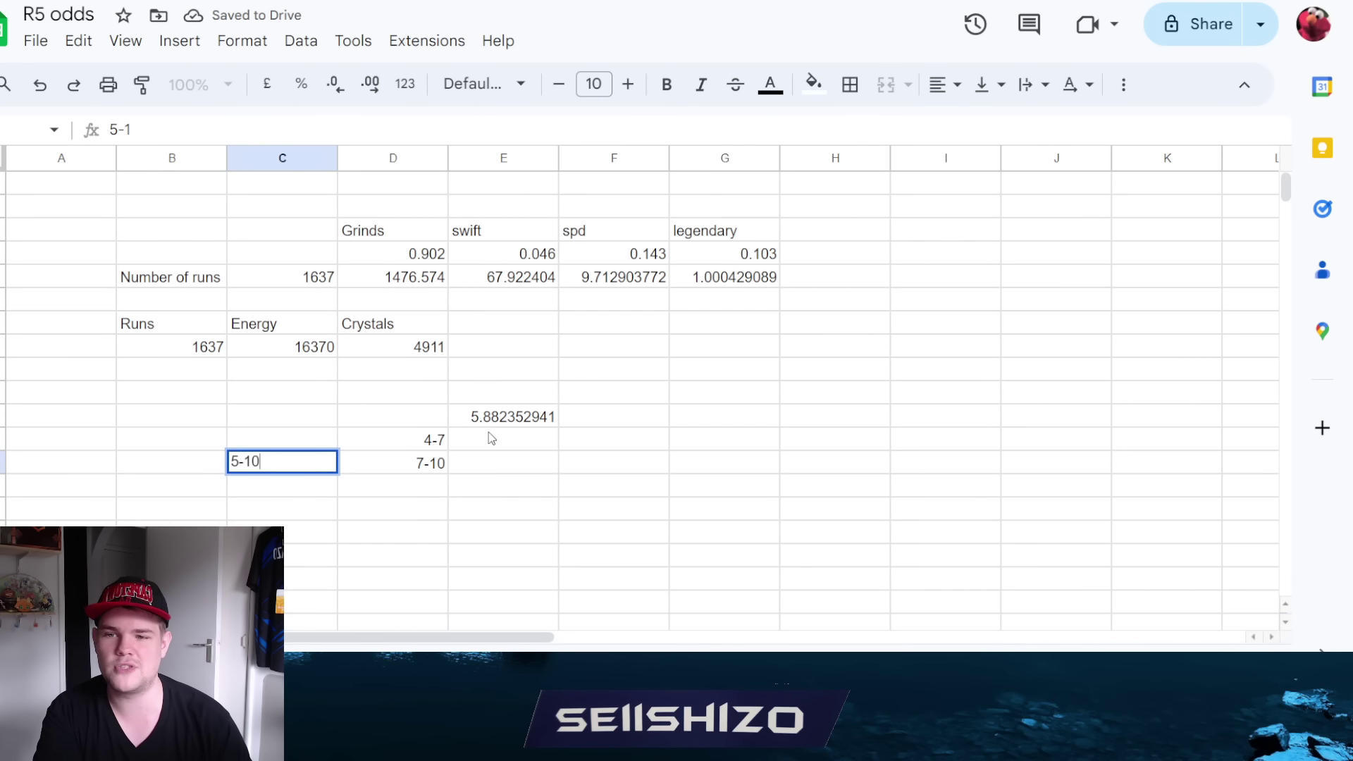
{"action": "key", "text": "Return"}
{"action": "key", "text": "Right"}
{"action": "key", "text": "Up"}
{"action": "key", "text": "Left"}
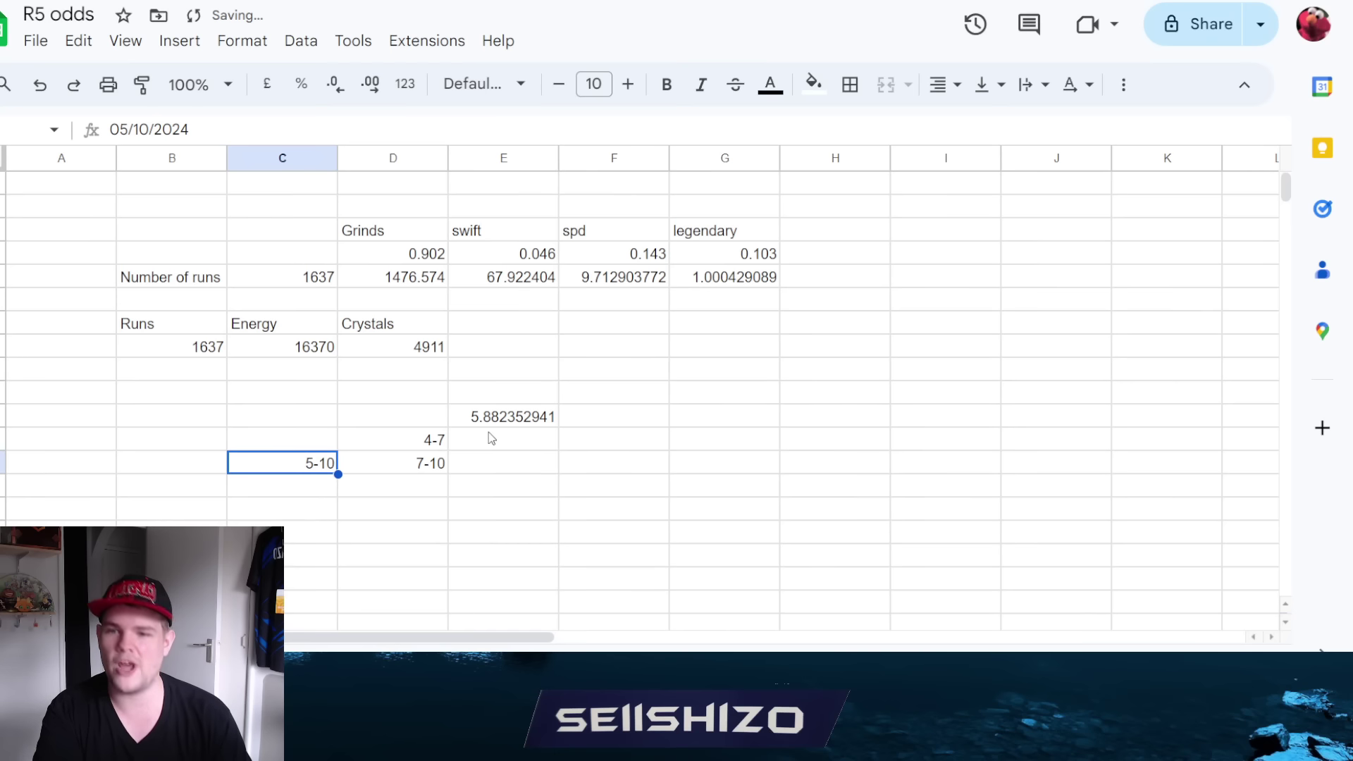
Enter the range 3-6 in D11, above the 4-7 range.
{"action": "key", "text": "Up"}
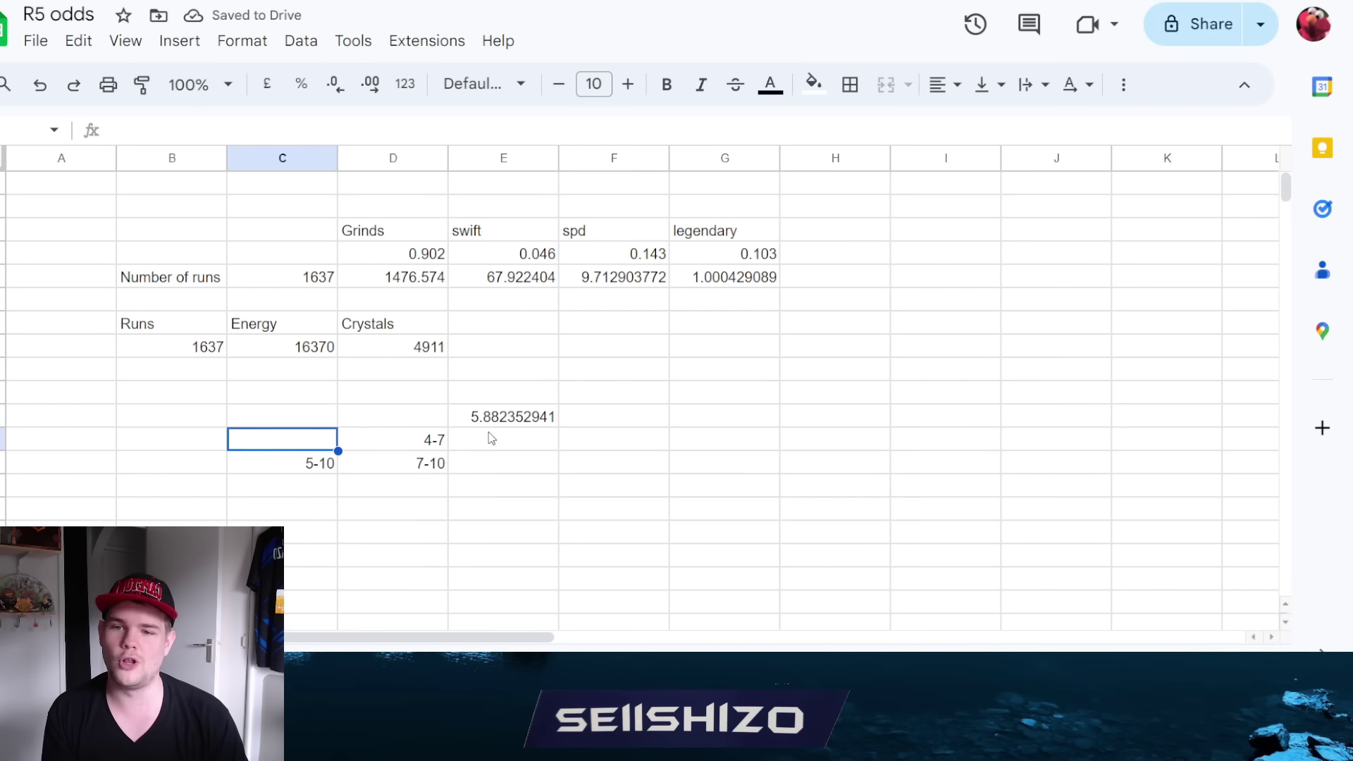
{"action": "key", "text": "Up"}
{"action": "key", "text": "Right"}
{"action": "type", "text": "3-6"}
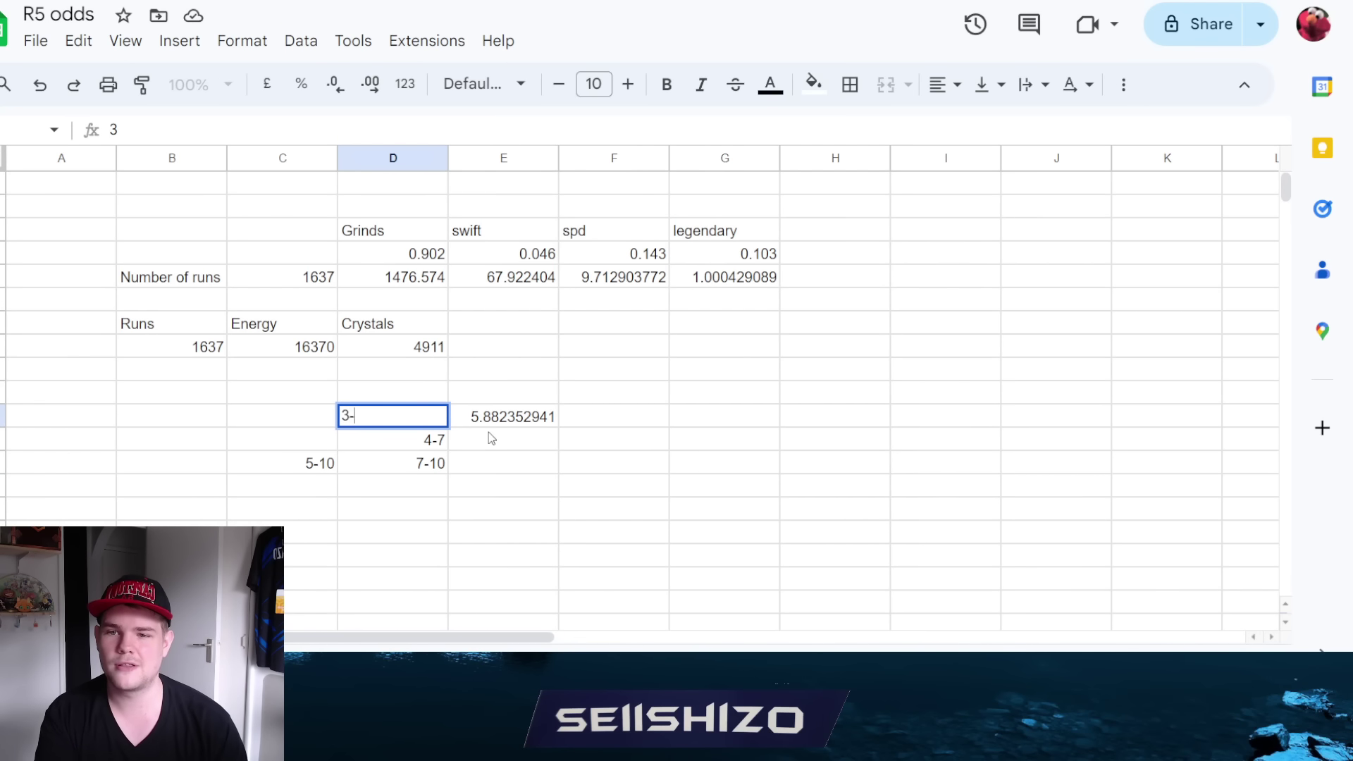
{"action": "key", "text": "Return"}
{"action": "key", "text": "Down"}
{"action": "key", "text": "Up"}
{"action": "key", "text": "Down"}
{"action": "key", "text": "Left"}
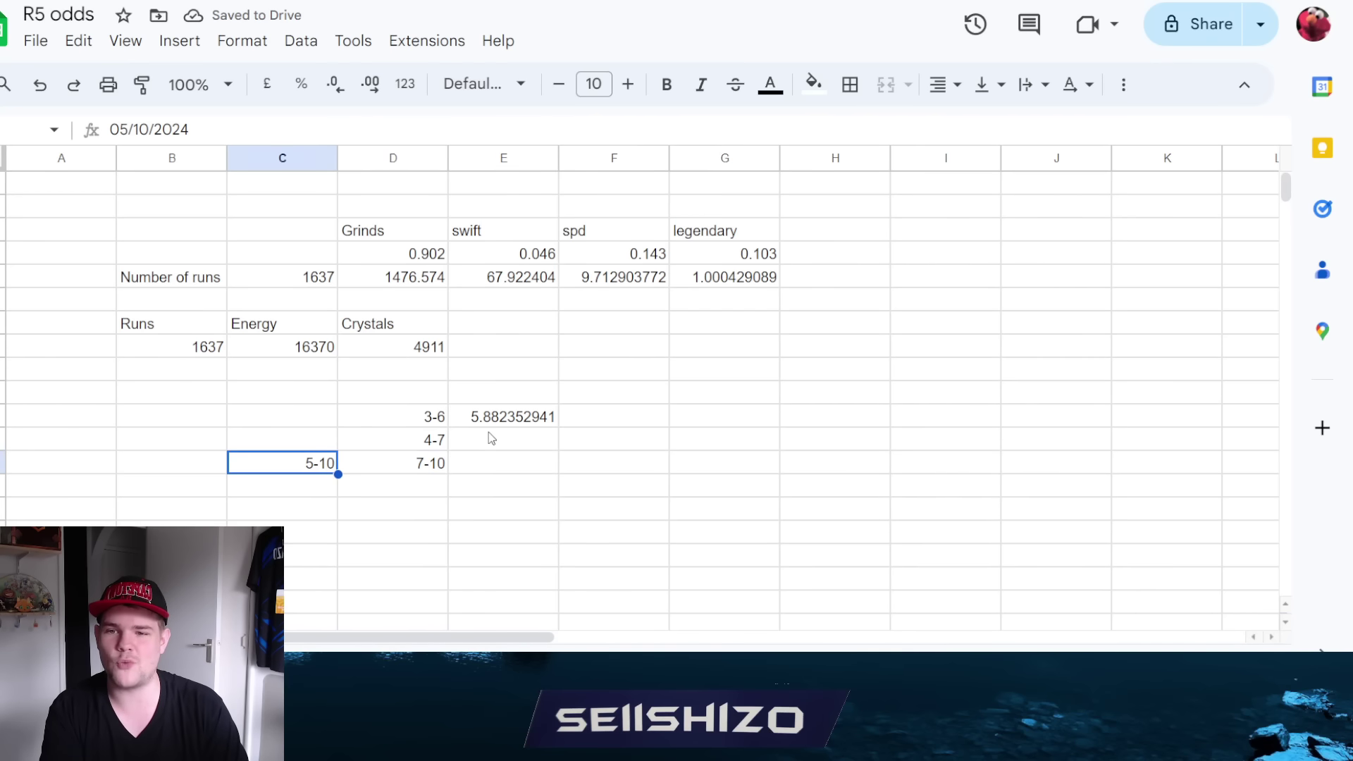
Enter 4 in C15 and replace it with 5.
{"action": "key", "text": "Down"}
{"action": "key", "text": "Down"}
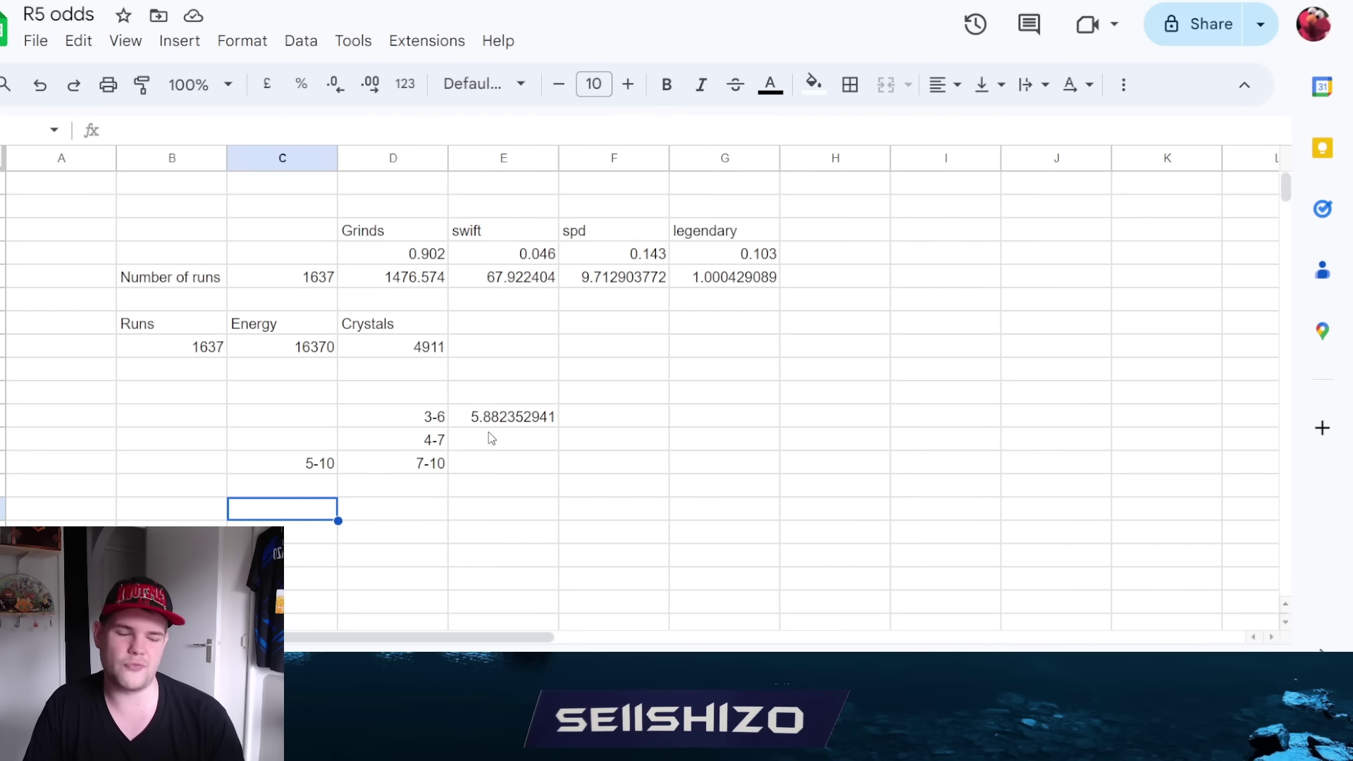
{"action": "type", "text": "4"}
{"action": "key", "text": "Return"}
{"action": "key", "text": "Up"}
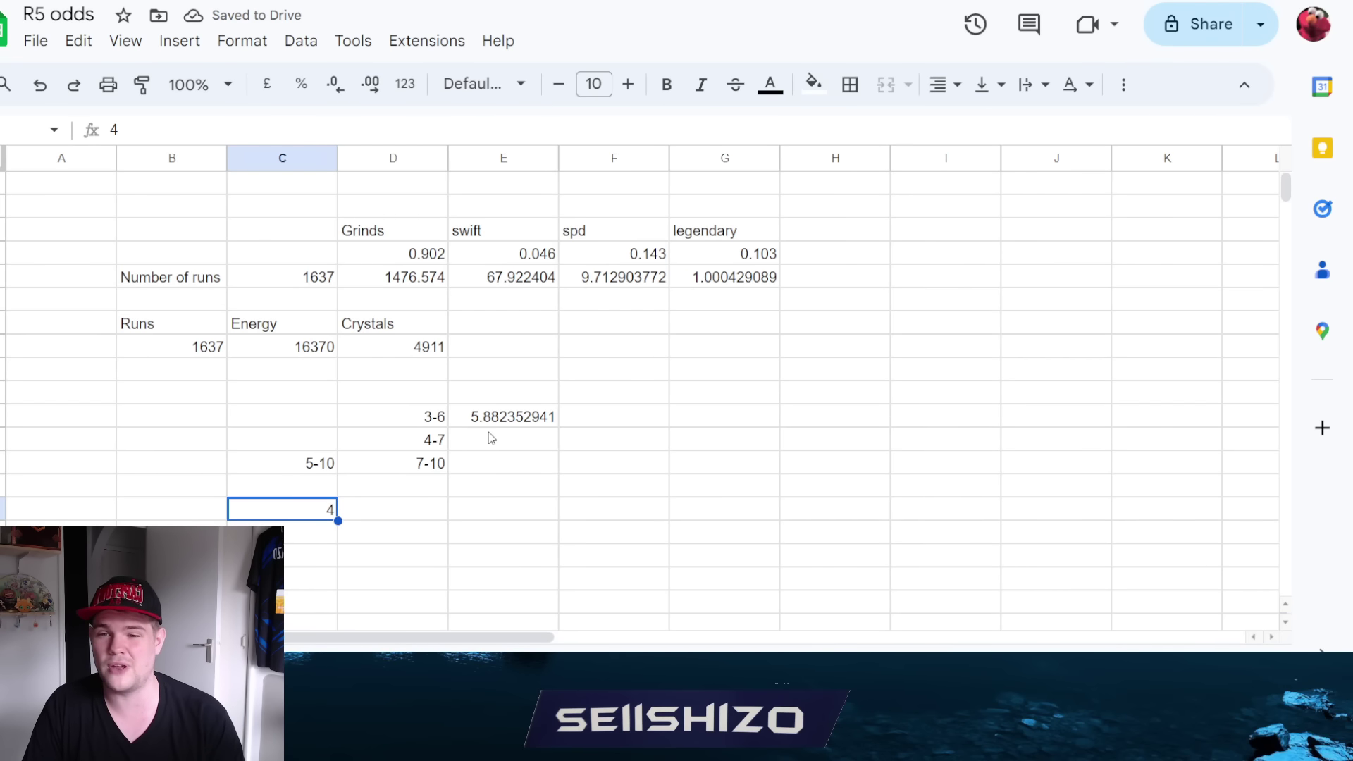
{"action": "type", "text": "5"}
{"action": "key", "text": "Tab"}
{"action": "key", "text": "Left"}
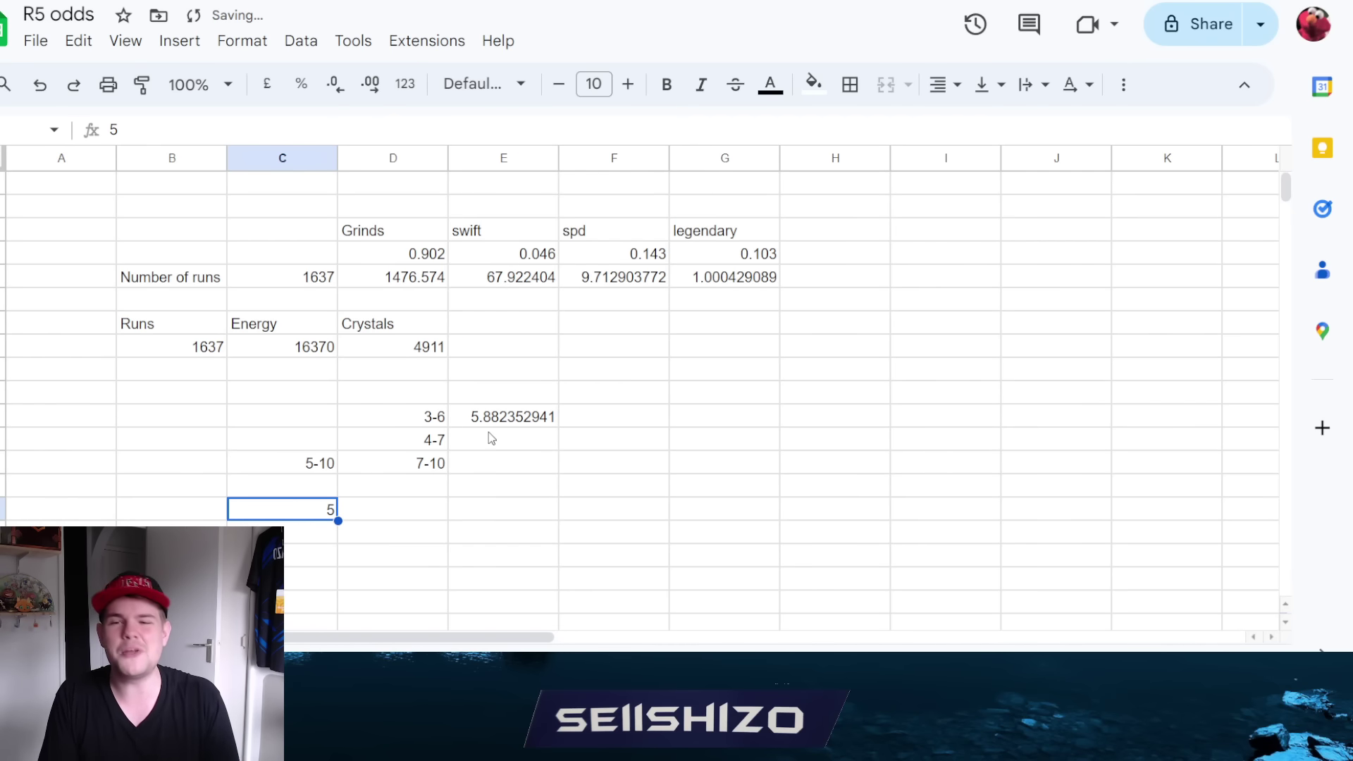
Try the values 7, 8, 9 and 10 in C14, and clear the cell.
{"action": "key", "text": "Up"}
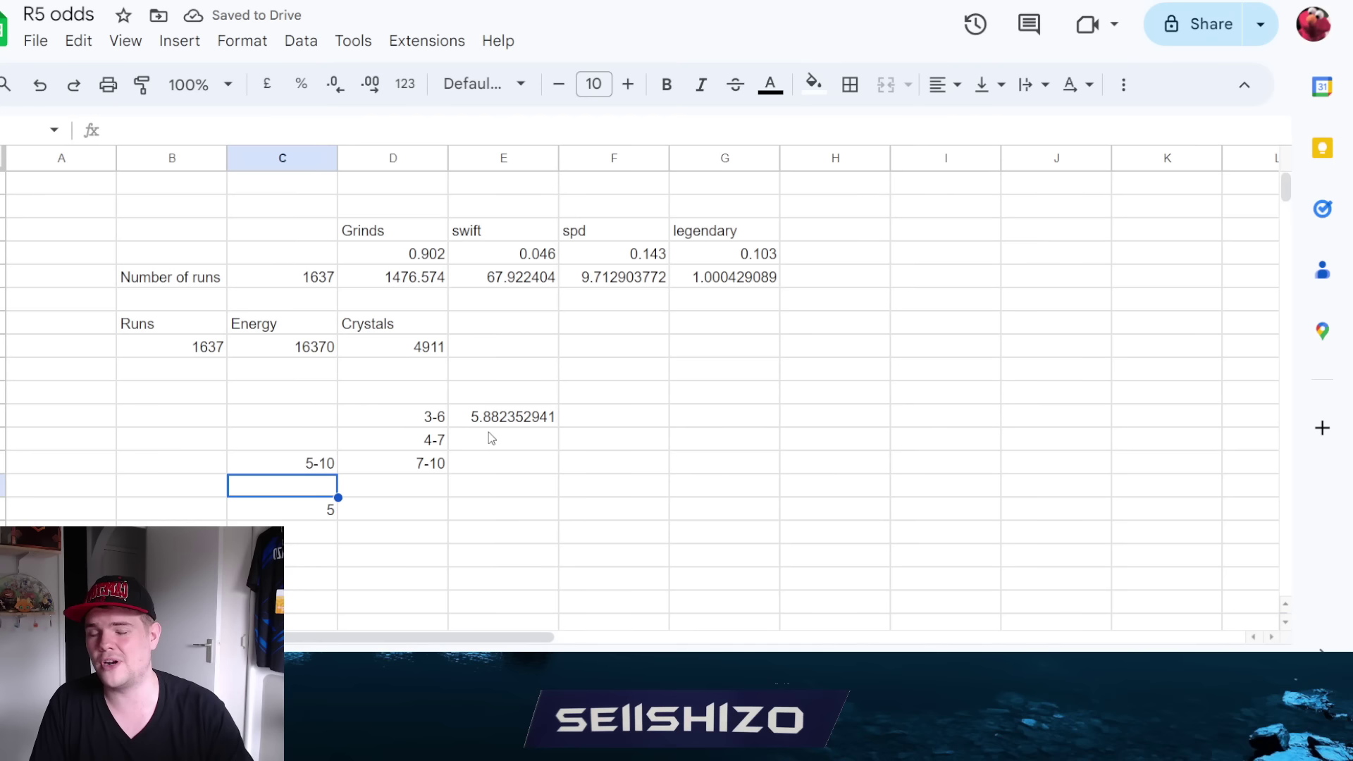
{"action": "type", "text": "7"}
{"action": "key", "text": "Tab"}
{"action": "key", "text": "Left"}
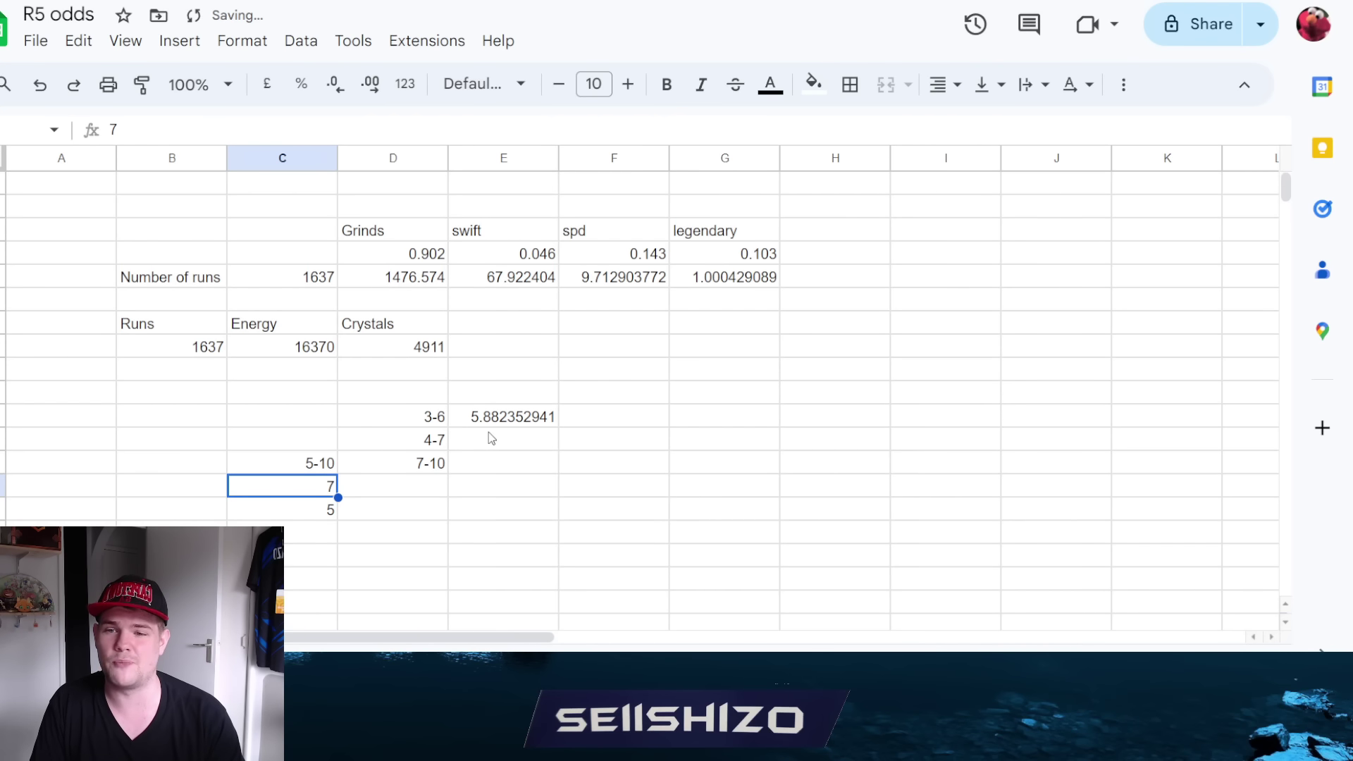
{"action": "type", "text": "8"}
{"action": "key", "text": "Tab"}
{"action": "key", "text": "Left"}
{"action": "type", "text": "9"}
{"action": "key", "text": "Tab"}
{"action": "key", "text": "Left"}
{"action": "type", "text": "10"}
{"action": "key", "text": "Tab"}
{"action": "key", "text": "Left"}
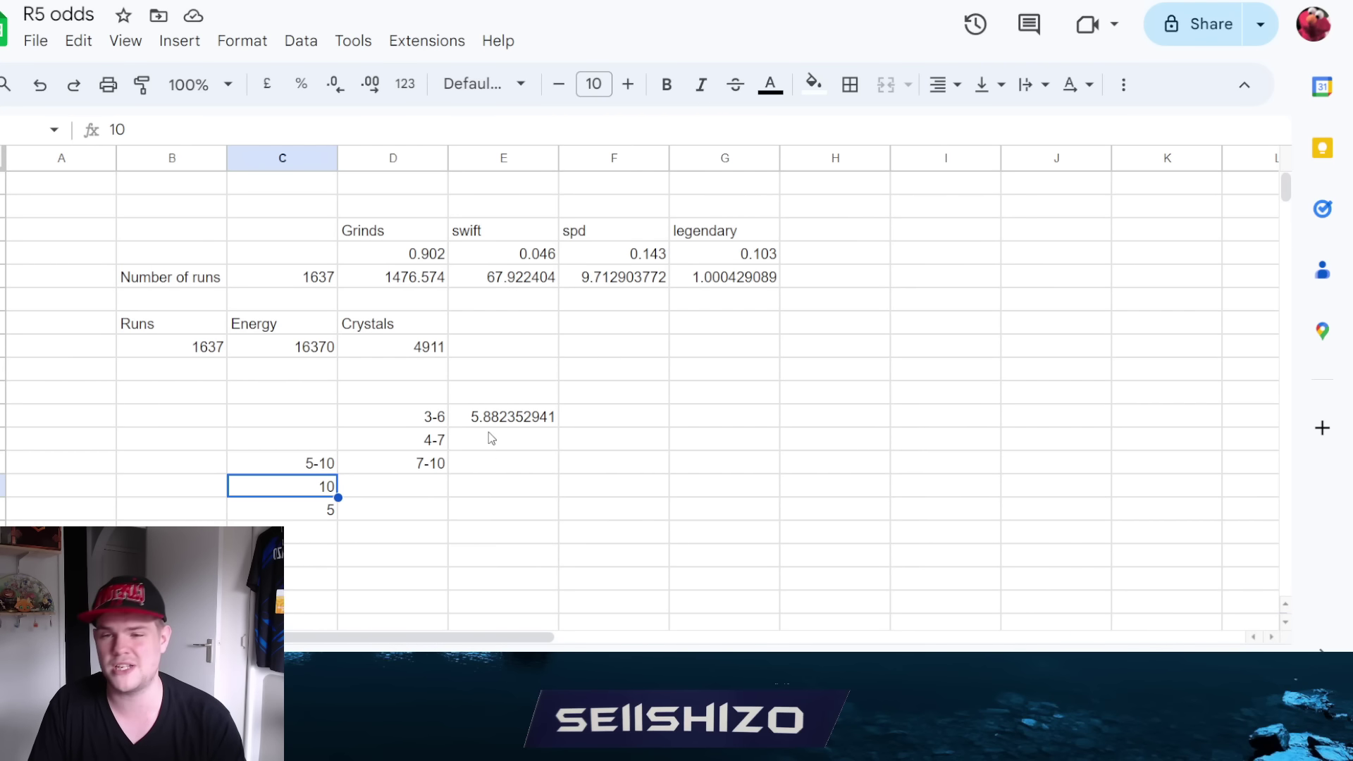
{"action": "key", "text": "Delete"}
{"action": "key", "text": "Down"}
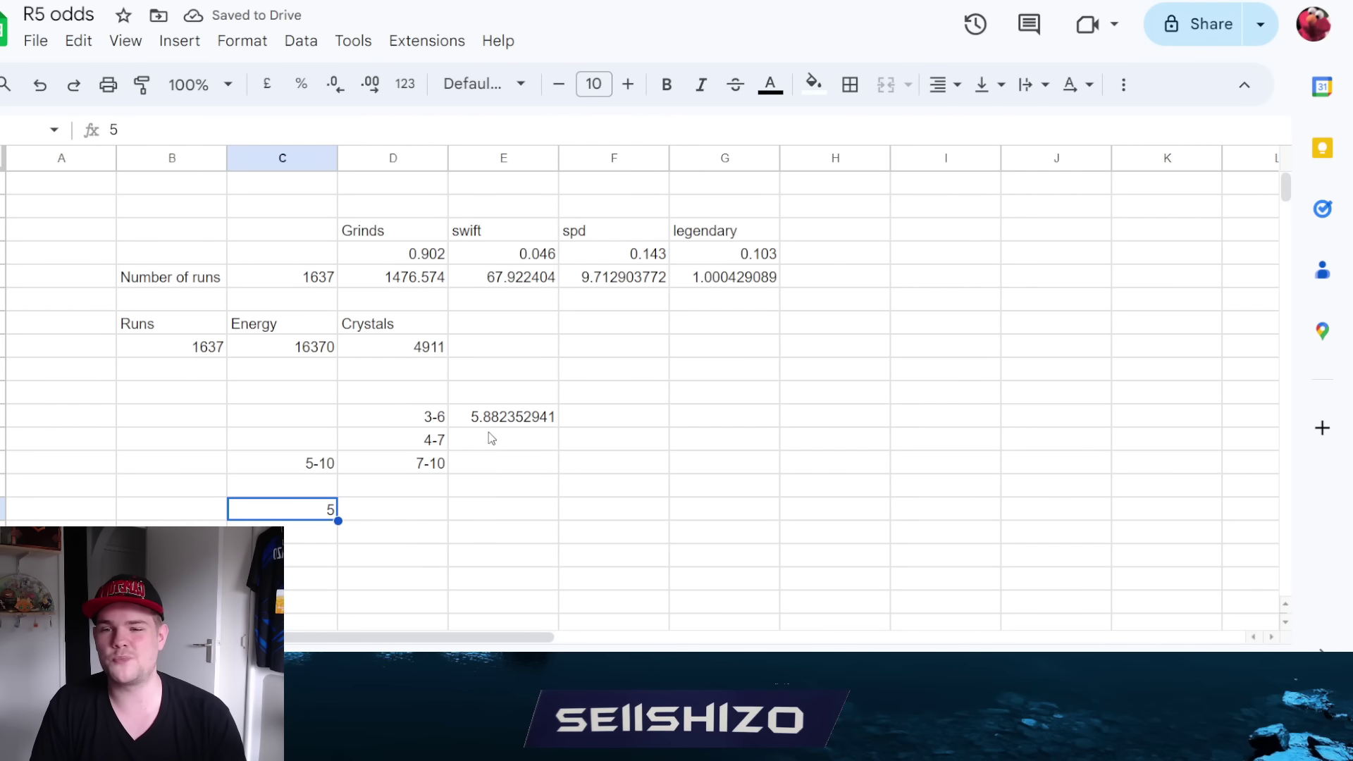
{"action": "key", "text": "Return"}
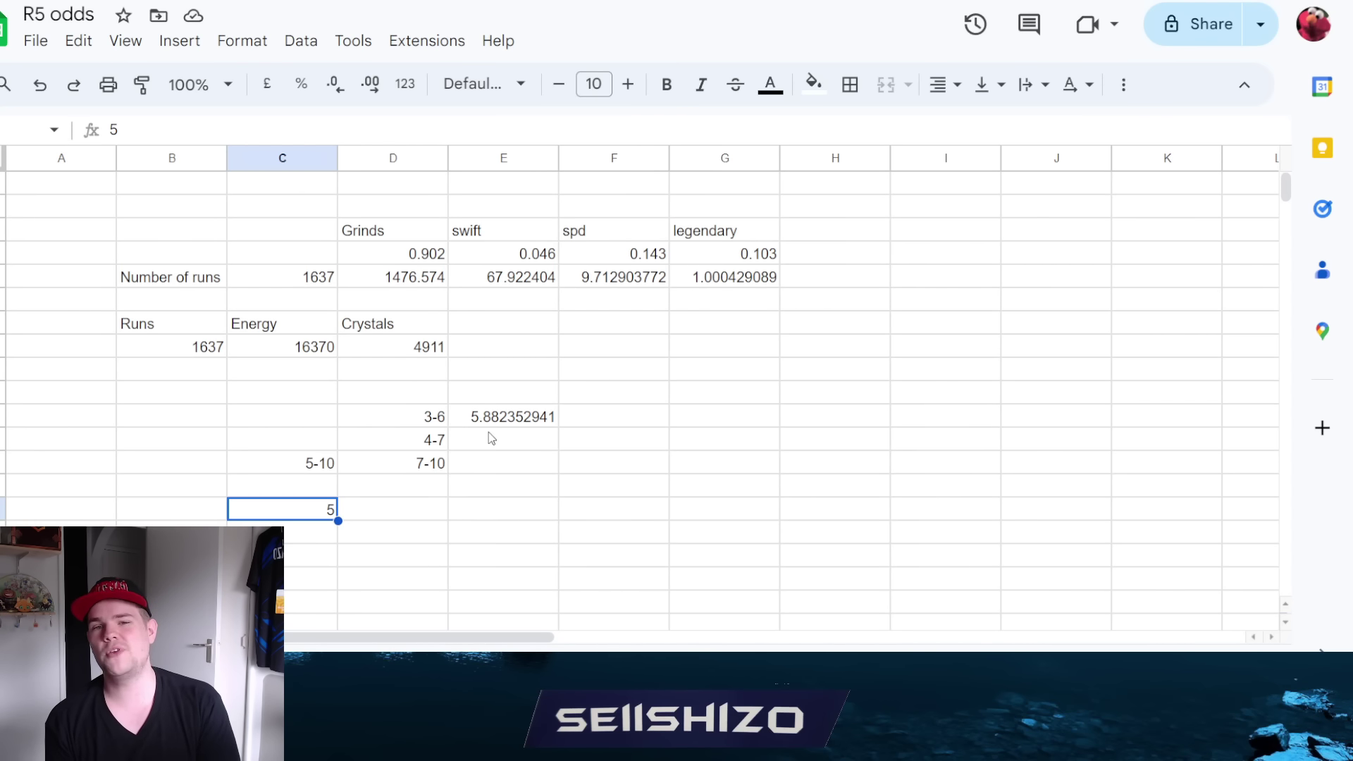
Enter the label R6 in cell A2.
{"action": "key", "text": "Up"}
{"action": "key", "text": "Up"}
{"action": "key", "text": "Up"}
{"action": "key", "text": "Left"}
{"action": "key", "text": "Left"}
{"action": "key", "text": "Up"}
{"action": "key", "text": "Up"}
{"action": "key", "text": "Up"}
{"action": "key", "text": "Up"}
{"action": "key", "text": "Up"}
{"action": "key", "text": "Up"}
{"action": "key", "text": "Up"}
{"action": "key", "text": "Up"}
{"action": "key", "text": "Up"}
{"action": "key", "text": "Up"}
{"action": "type", "text": "R6"}
{"action": "key", "text": "Return"}
{"action": "key", "text": "Up"}
{"action": "key", "text": "Right"}
{"action": "key", "text": "Left"}
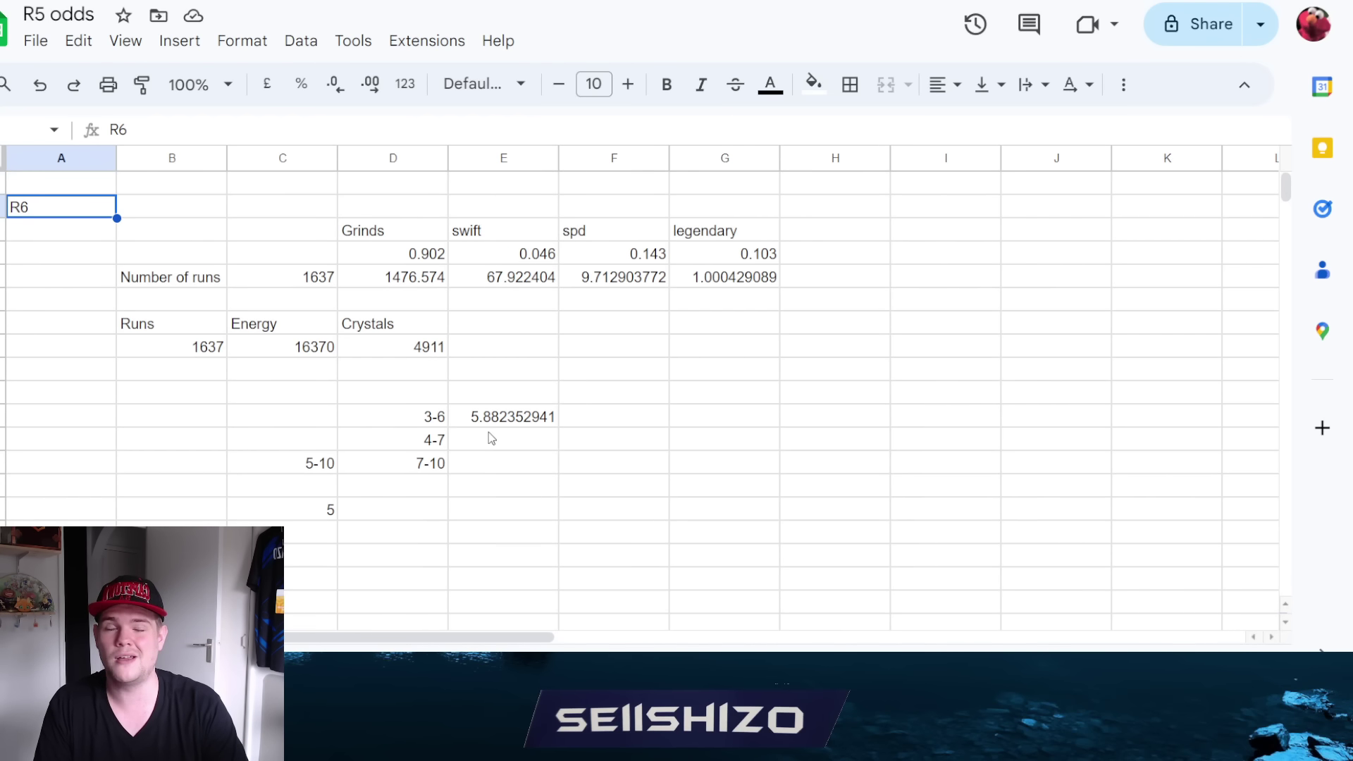
{"action": "key", "text": "Right"}
{"action": "key", "text": "Left"}
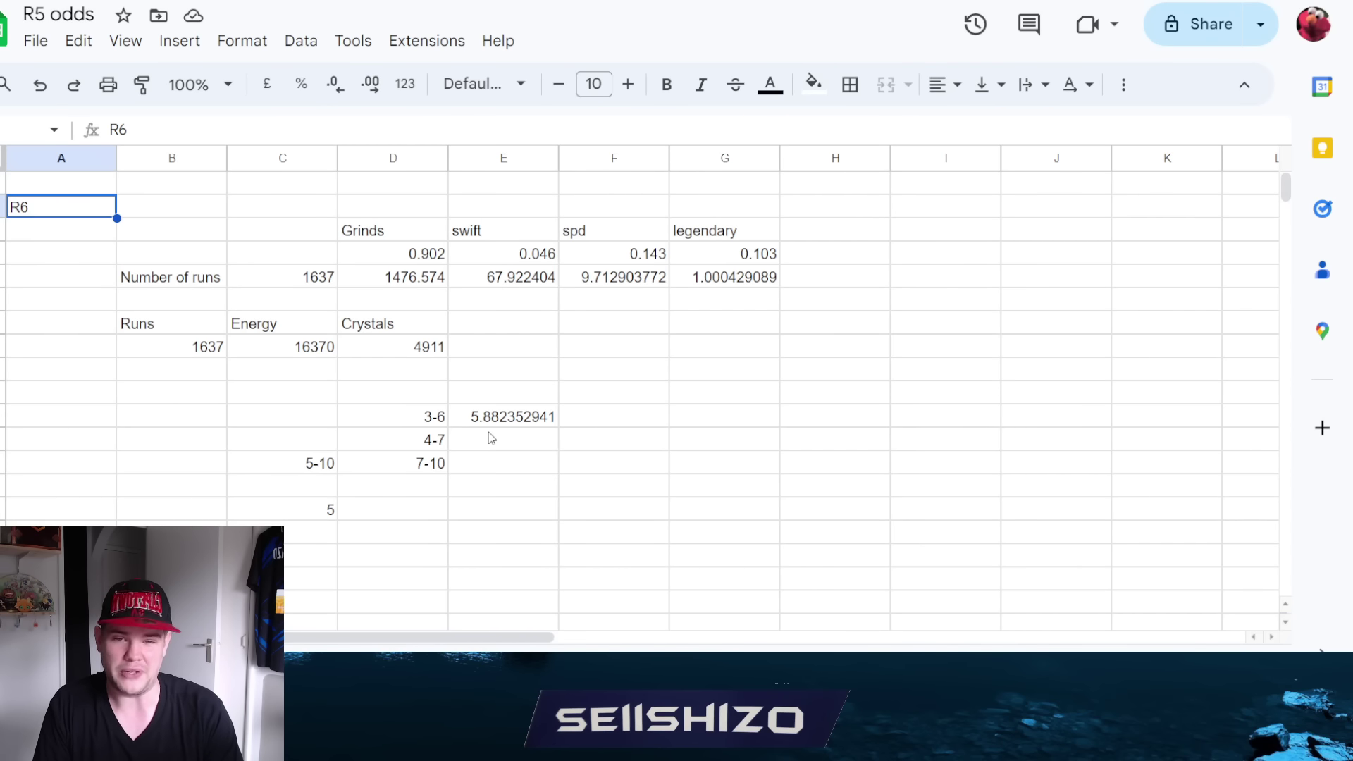
{"action": "key", "text": "Right"}
{"action": "key", "text": "Down"}
{"action": "key", "text": "Down"}
{"action": "key", "text": "Up"}
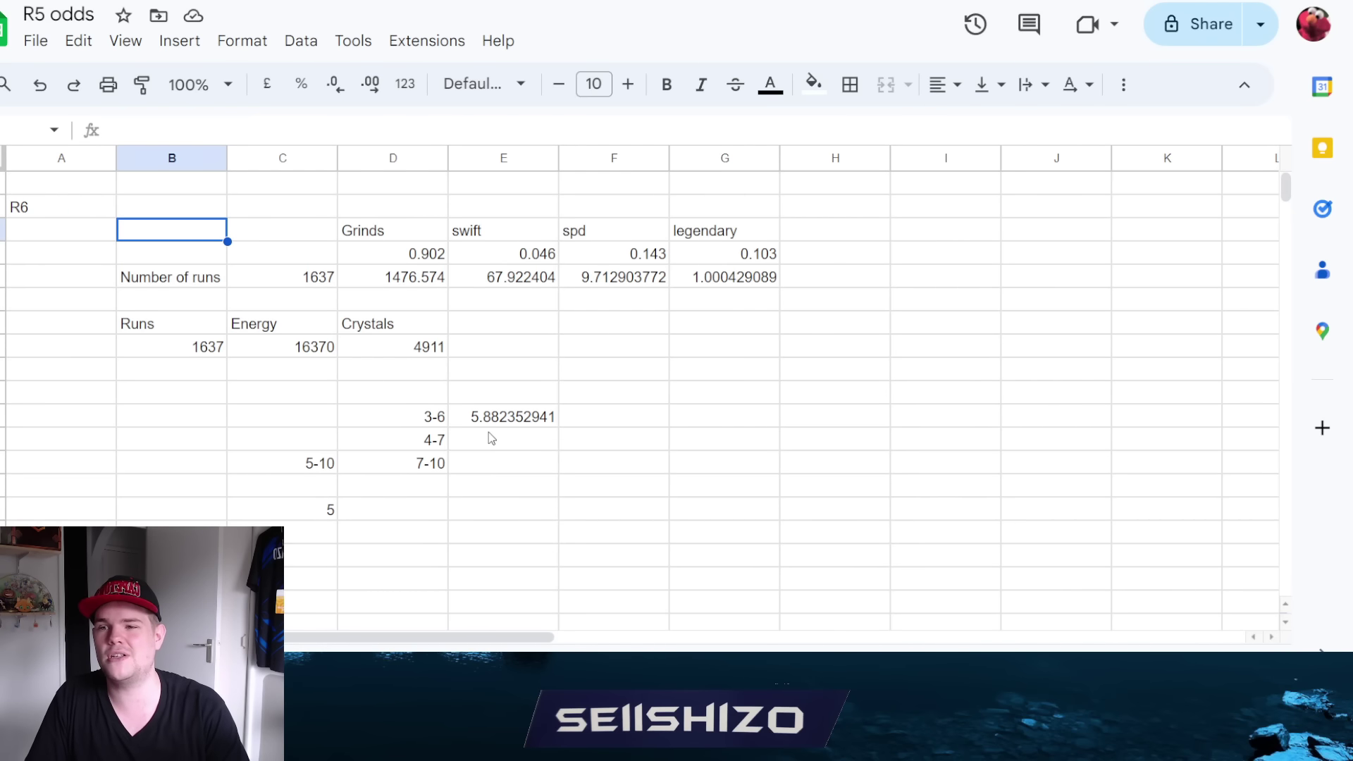
{"action": "key", "text": "Left"}
{"action": "key", "text": "Up"}
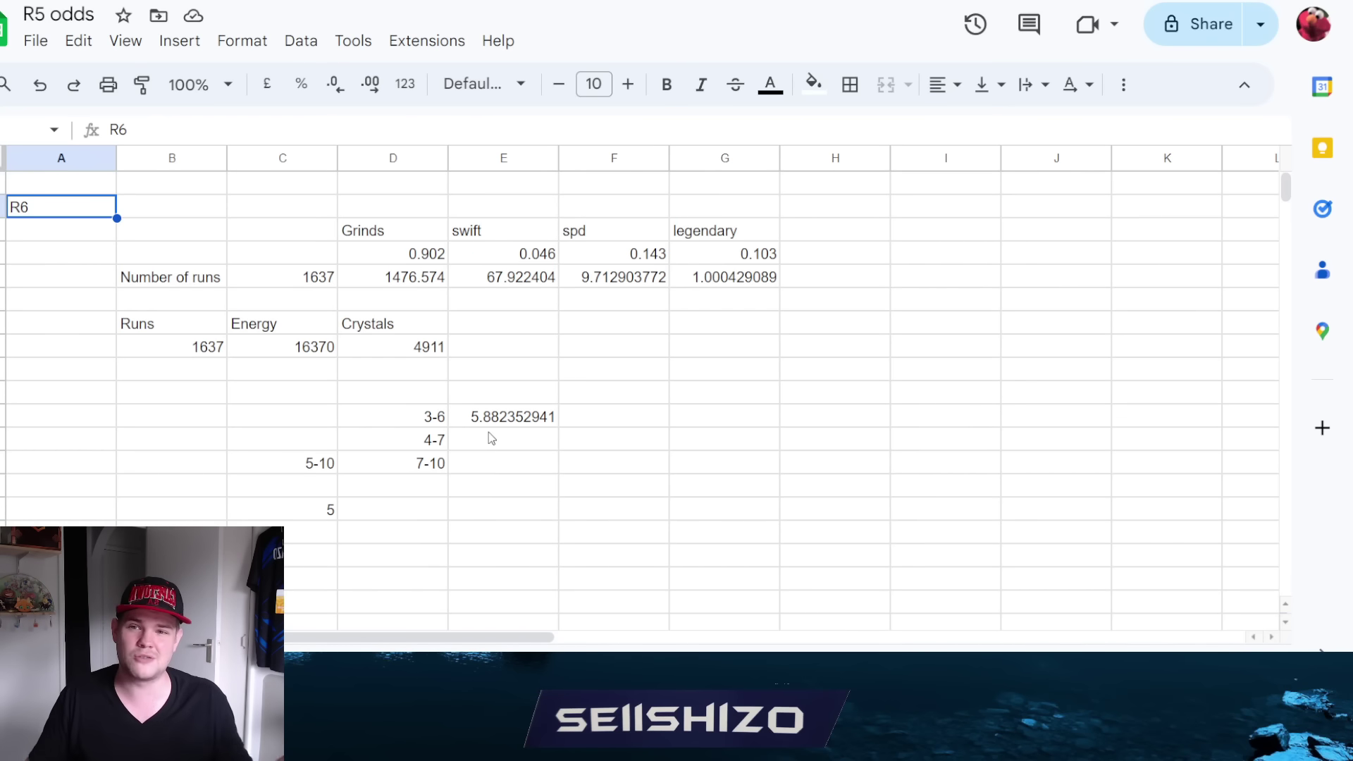
Enter 10.8k in E8, next to the Crystals value.
{"action": "key", "text": "Down"}
{"action": "key", "text": "Down"}
{"action": "key", "text": "Right"}
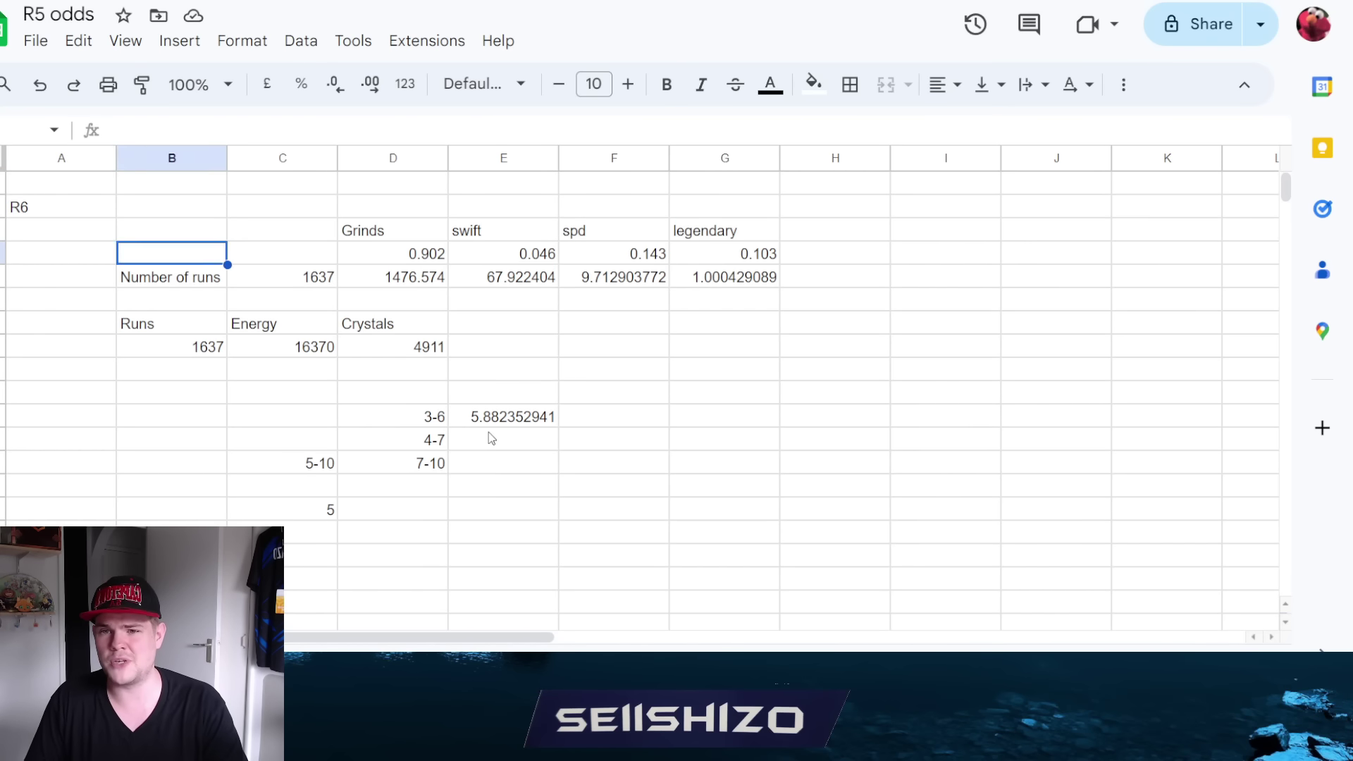
{"action": "key", "text": "Down"}
{"action": "key", "text": "Right"}
{"action": "key", "text": "Down"}
{"action": "key", "text": "Right"}
{"action": "key", "text": "Down"}
{"action": "key", "text": "Down"}
{"action": "key", "text": "Right"}
{"action": "type", "text": "10.3"}
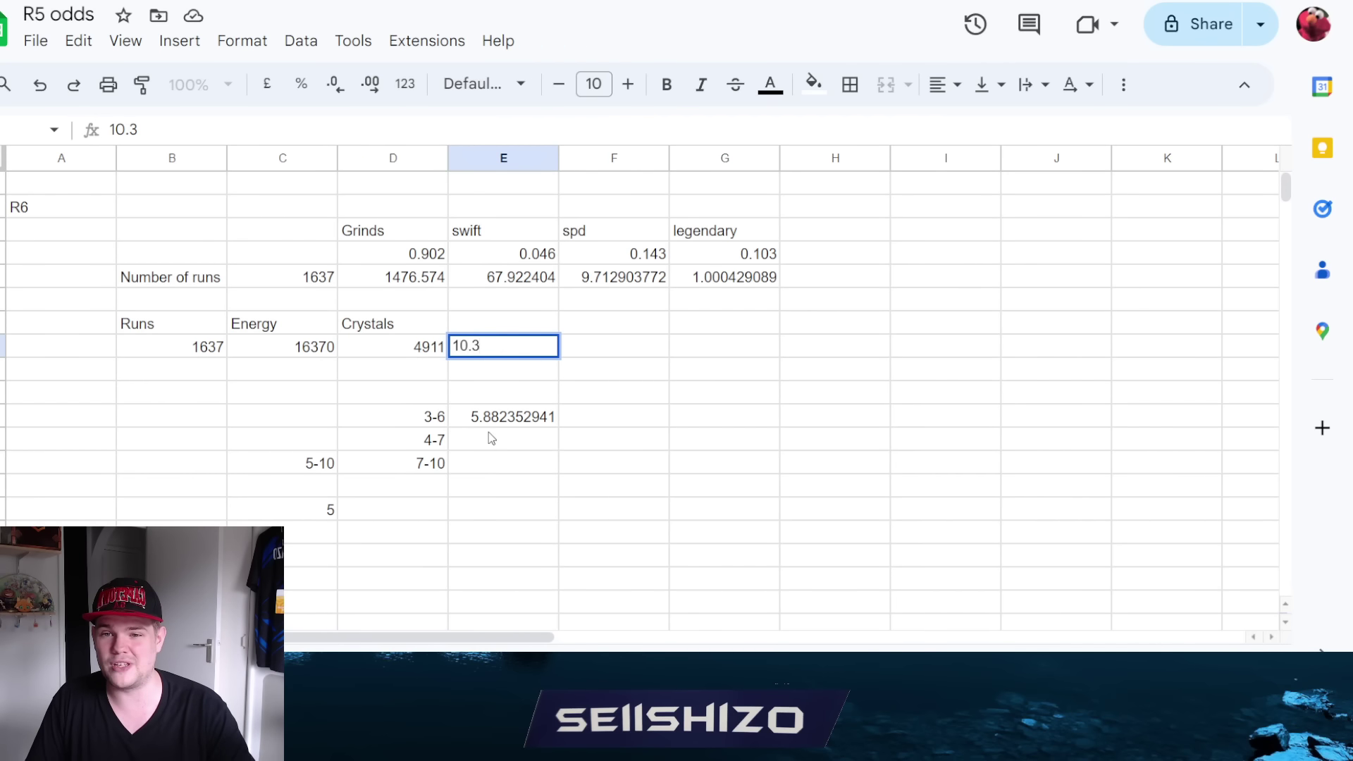
{"action": "key", "text": "BackSpace"}
{"action": "type", "text": "8k"}
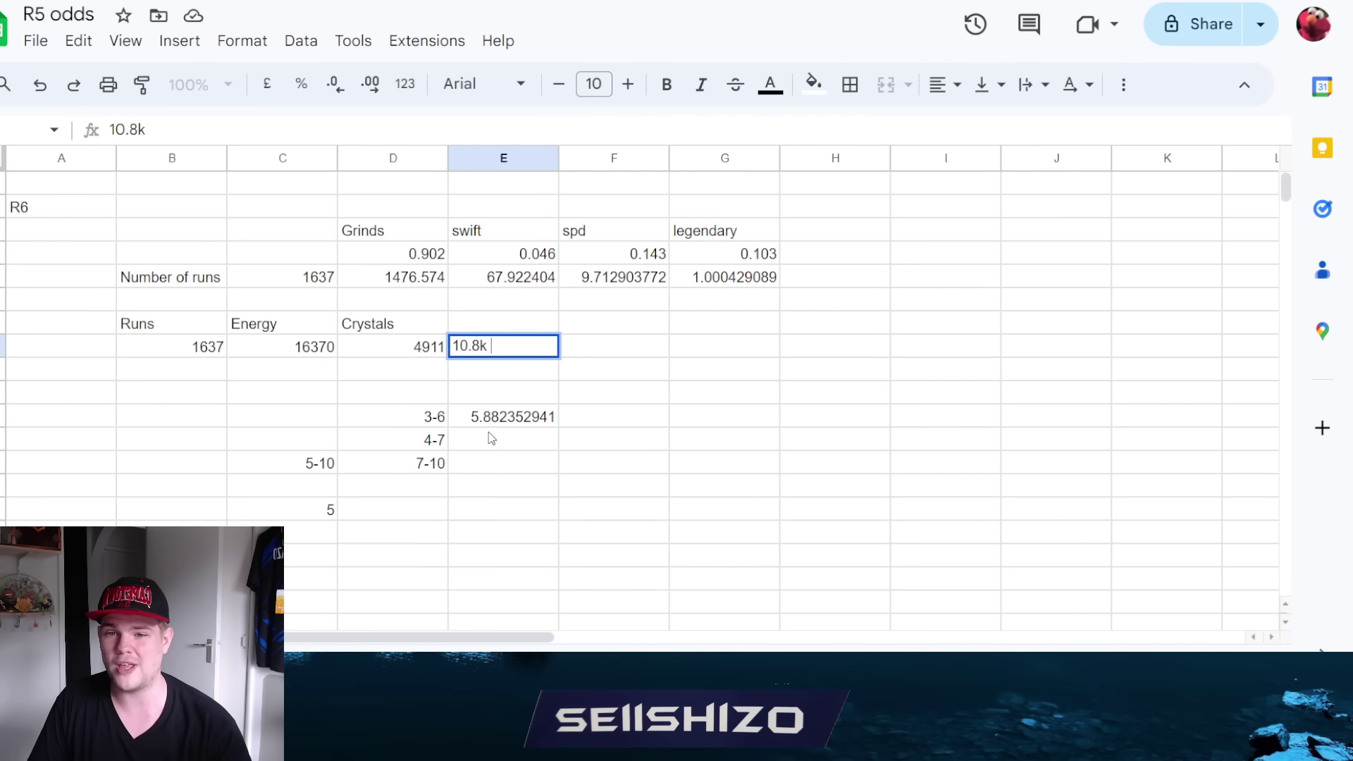
{"action": "key", "text": "Return"}
{"action": "key", "text": "Up"}
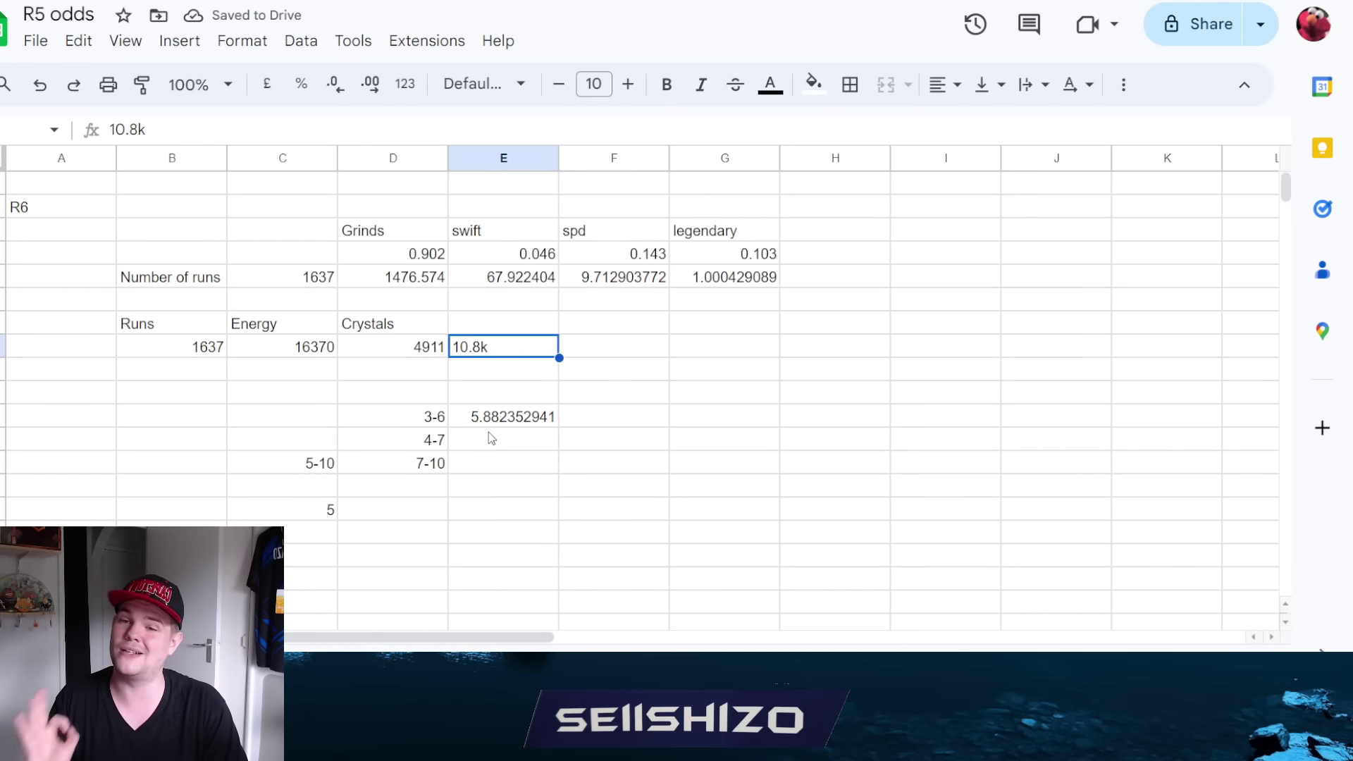
Select the block of range notes C11:E15 and narrow the selection to C11:D15.
{"action": "key", "text": "Down"}
{"action": "key", "text": "Down"}
{"action": "key", "text": "Left"}
{"action": "key", "text": "Down"}
{"action": "key", "text": "Down"}
{"action": "key", "text": "Left"}
{"action": "key", "text": "Left"}
{"action": "key", "text": "Up"}
{"action": "key", "text": "Right"}
{"action": "key", "text": "shift+Down"}
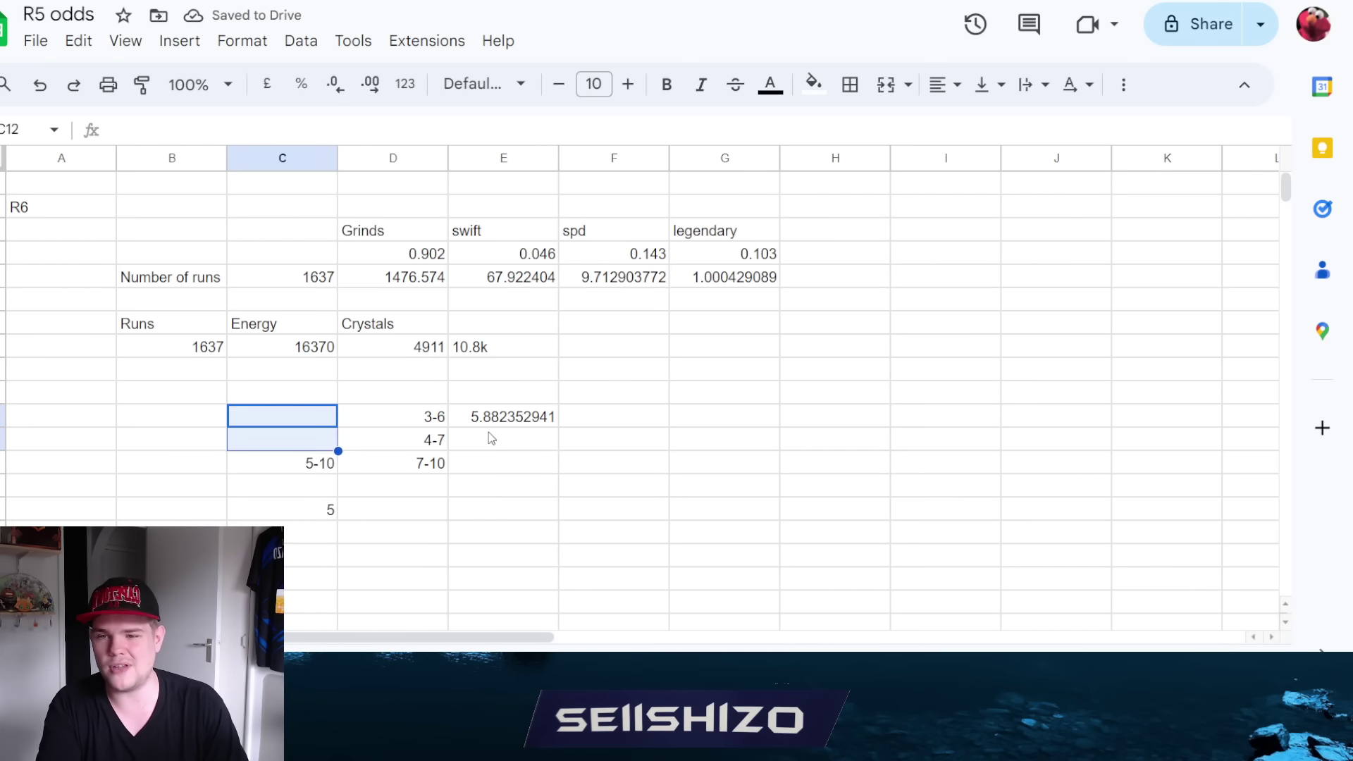
{"action": "key", "text": "shift+Down"}
{"action": "key", "text": "shift+Down"}
{"action": "key", "text": "shift+Down"}
{"action": "key", "text": "shift+Right"}
{"action": "key", "text": "shift+Right"}
{"action": "key", "text": "shift+Right"}
{"action": "key", "text": "shift+Left"}
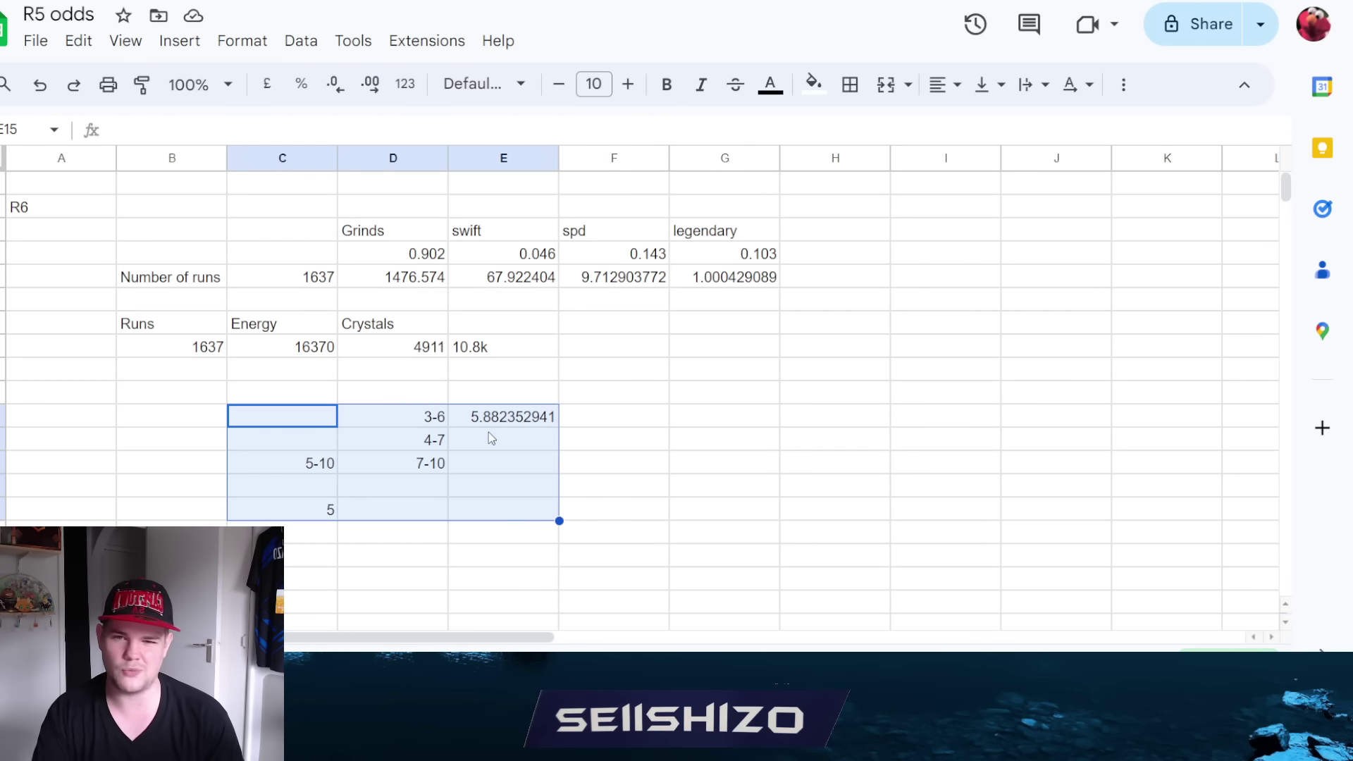
{"action": "key", "text": "shift+Left"}
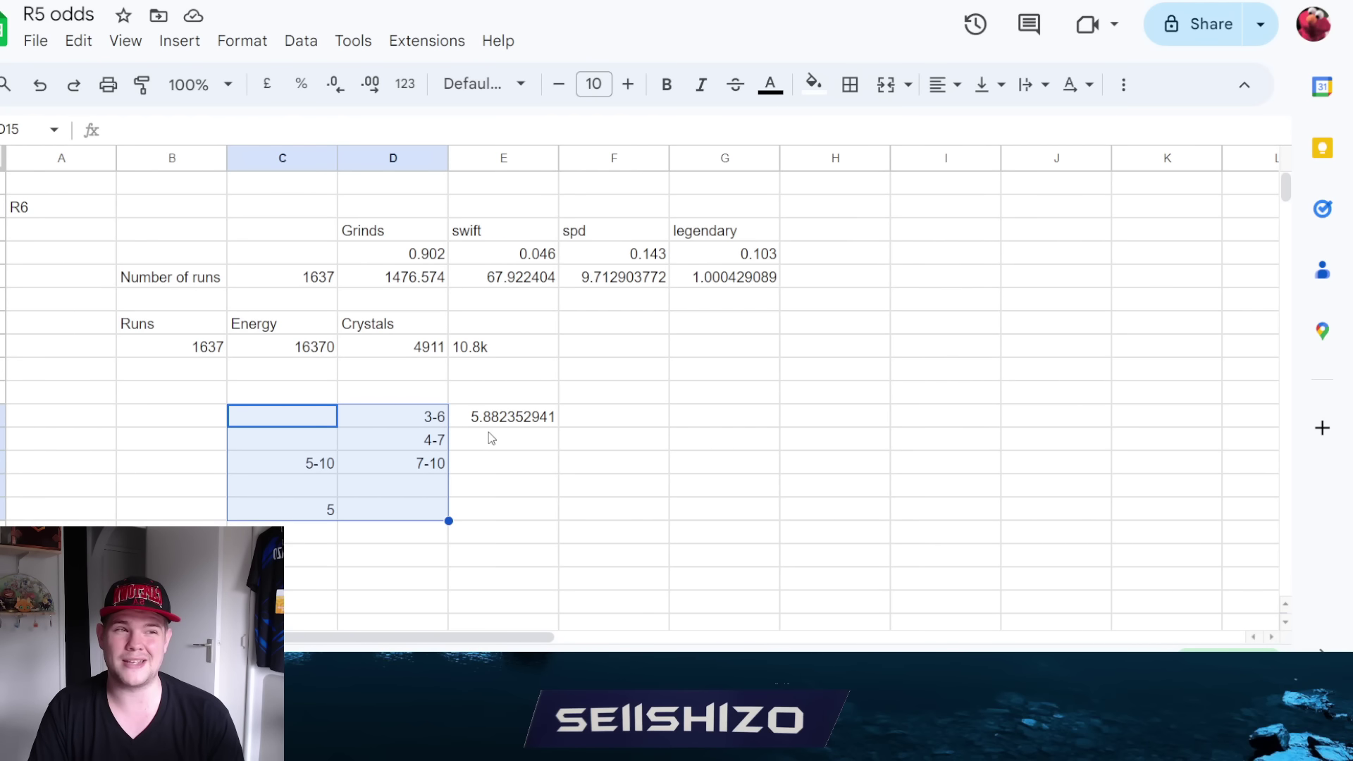
{"action": "key", "text": "Up"}
{"action": "key", "text": "Up"}
{"action": "key", "text": "Up"}
{"action": "key", "text": "Up"}
{"action": "key", "text": "Left"}
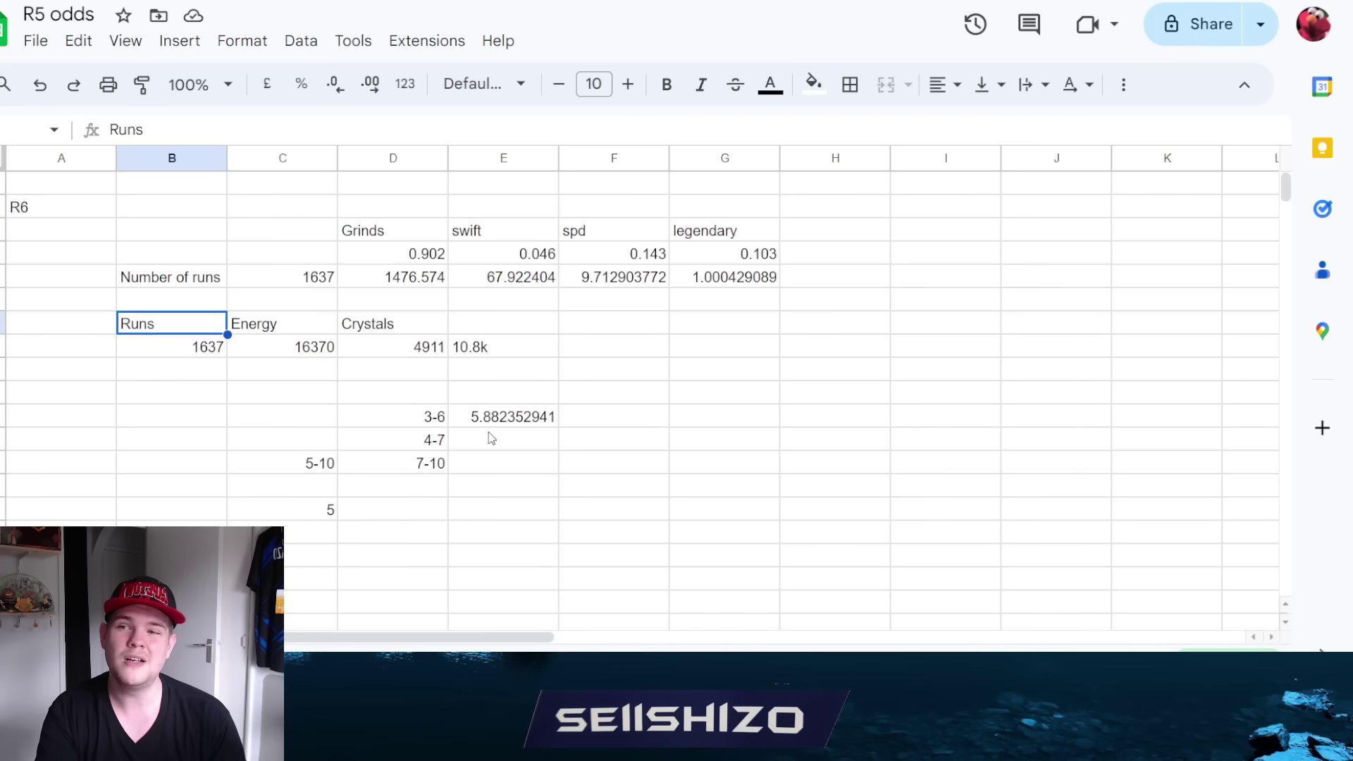
Select the R6 comparison block A2:G8 in the spreadsheet, starting from the R6 label.
{"action": "key", "text": "Up"}
{"action": "key", "text": "Up"}
{"action": "key", "text": "Left"}
{"action": "key", "text": "Up"}
{"action": "key", "text": "Up"}
{"action": "key", "text": "Up"}
{"action": "key", "text": "shift+Right"}
{"action": "key", "text": "shift+Right"}
{"action": "key", "text": "shift+Down"}
{"action": "key", "text": "shift+Down"}
{"action": "key", "text": "shift+Right"}
{"action": "key", "text": "shift+Right"}
{"action": "key", "text": "shift+Right"}
{"action": "key", "text": "shift+Down"}
{"action": "key", "text": "shift+Down"}
{"action": "key", "text": "shift+Right"}
{"action": "key", "text": "shift+Down"}
{"action": "key", "text": "shift+Down"}
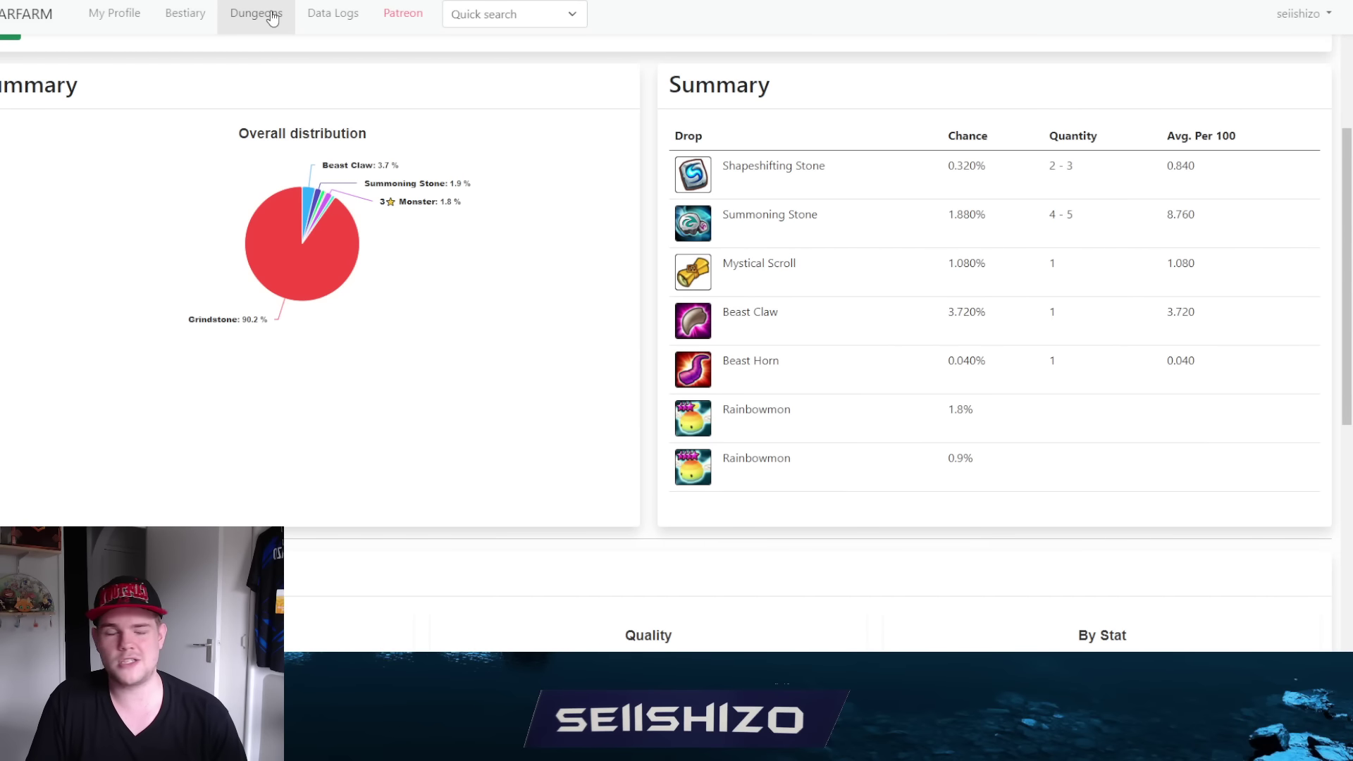
Switch to the SWARFARM site and view the Cairos Dungeon list in the dungeon overview.
{"action": "left_click", "coordinate": [272, 19]}
{"action": "left_click", "coordinate": [140, 81]}
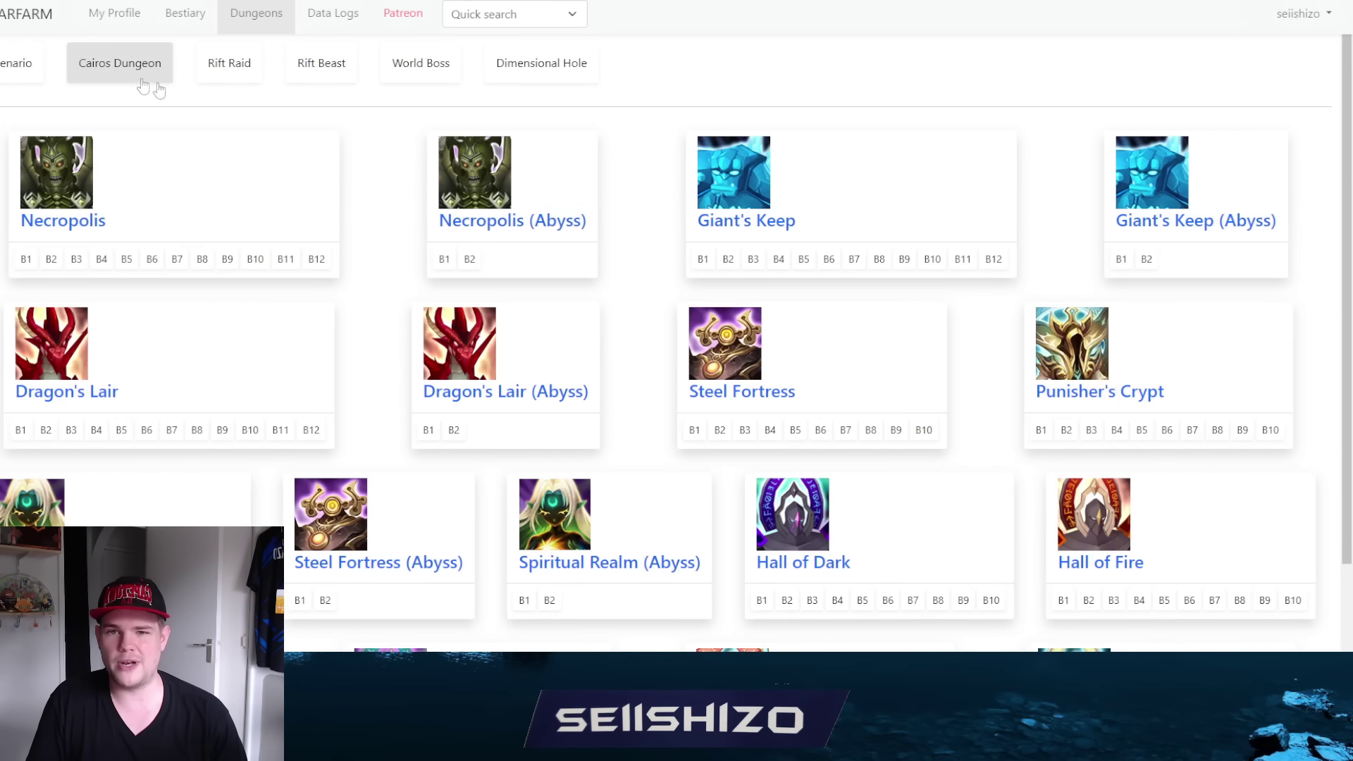
{"action": "scroll", "coordinate": [494, 254], "scroll_direction": "down", "scroll_amount": 1}
{"action": "scroll", "coordinate": [845, 261], "scroll_direction": "up", "scroll_amount": 1}
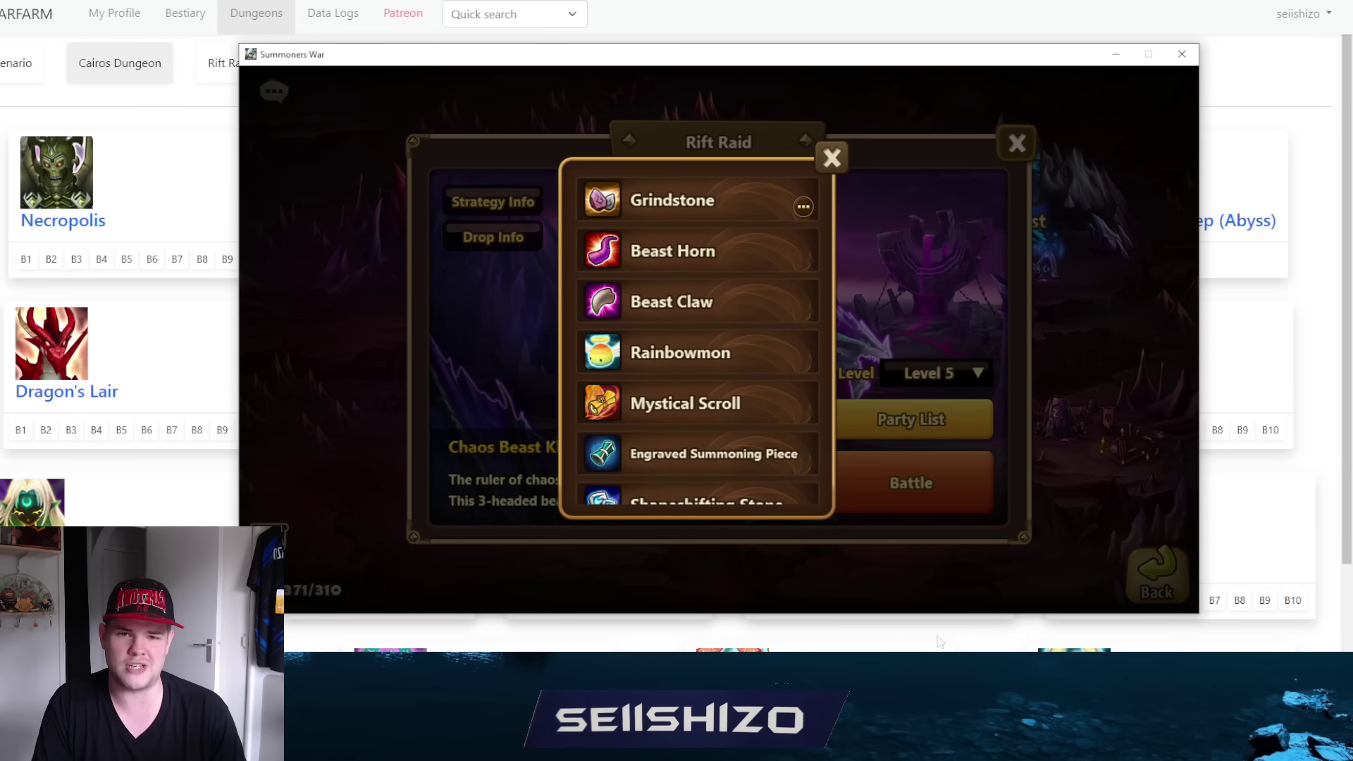
In the Summoners War game, close the Rift Raid drop info and leave the Rift Raid map.
{"action": "key", "text": "Escape"}
{"action": "key", "text": "Escape"}
{"action": "key", "text": "Escape"}
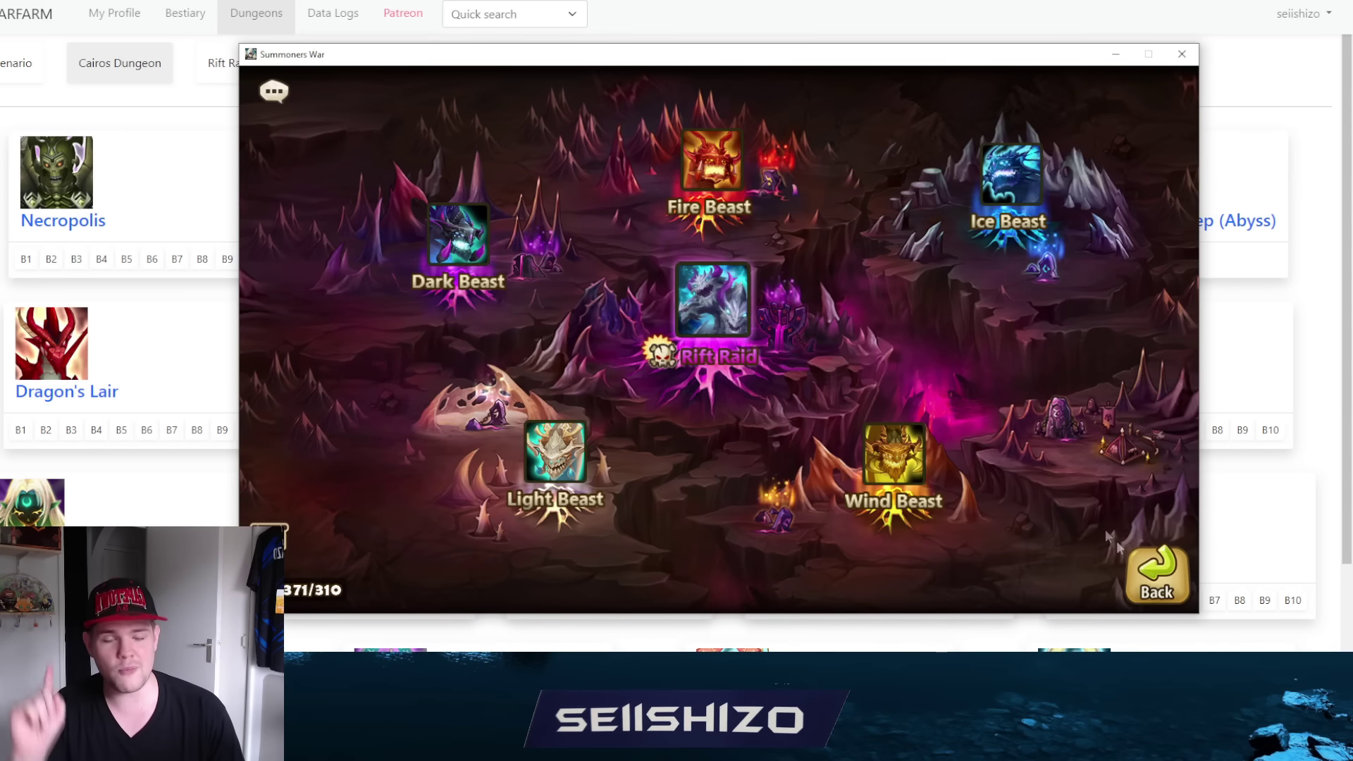
{"action": "key", "text": "Escape"}
Open the monster storage and bring up the Manage Gem/Grind inventory from the first monster's runes.
{"action": "left_click", "coordinate": [942, 571]}
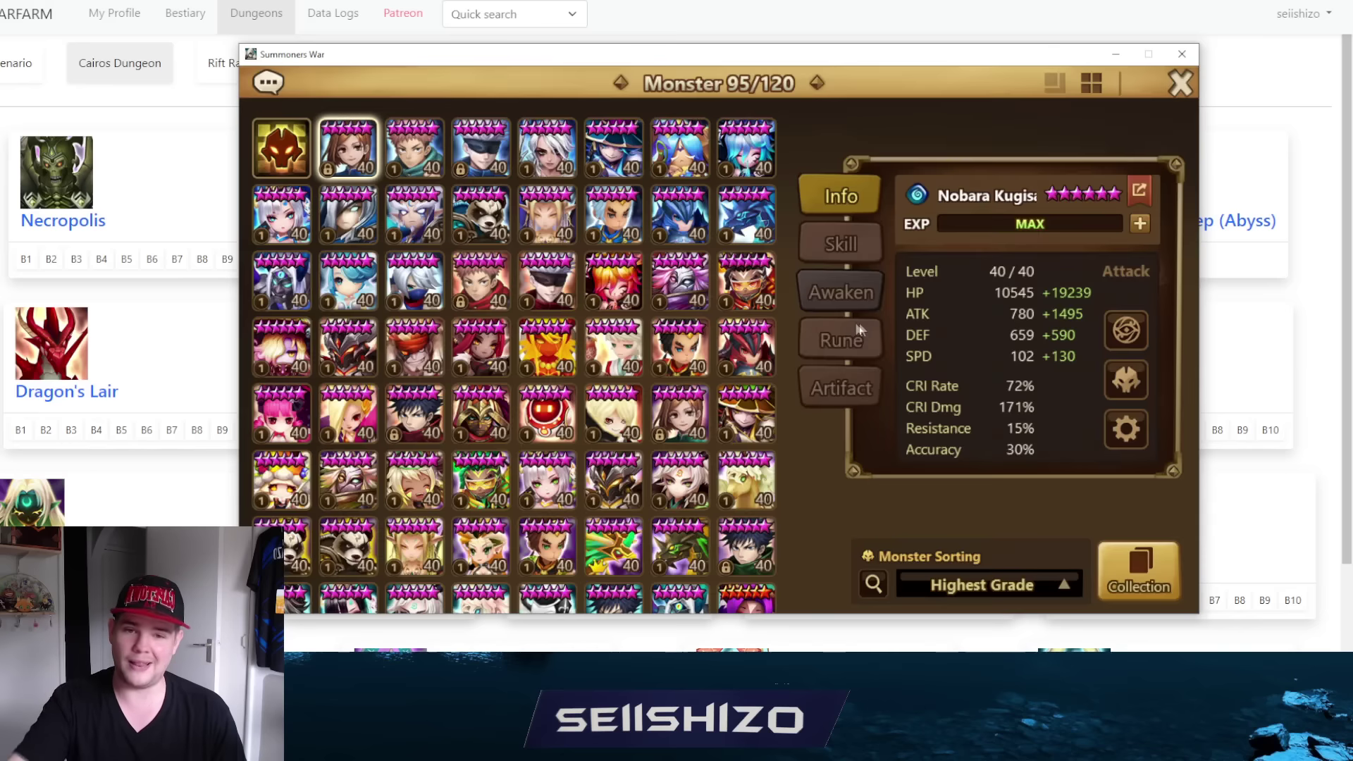
{"action": "left_click", "coordinate": [856, 344]}
{"action": "left_click", "coordinate": [1068, 388]}
{"action": "left_click", "coordinate": [912, 377]}
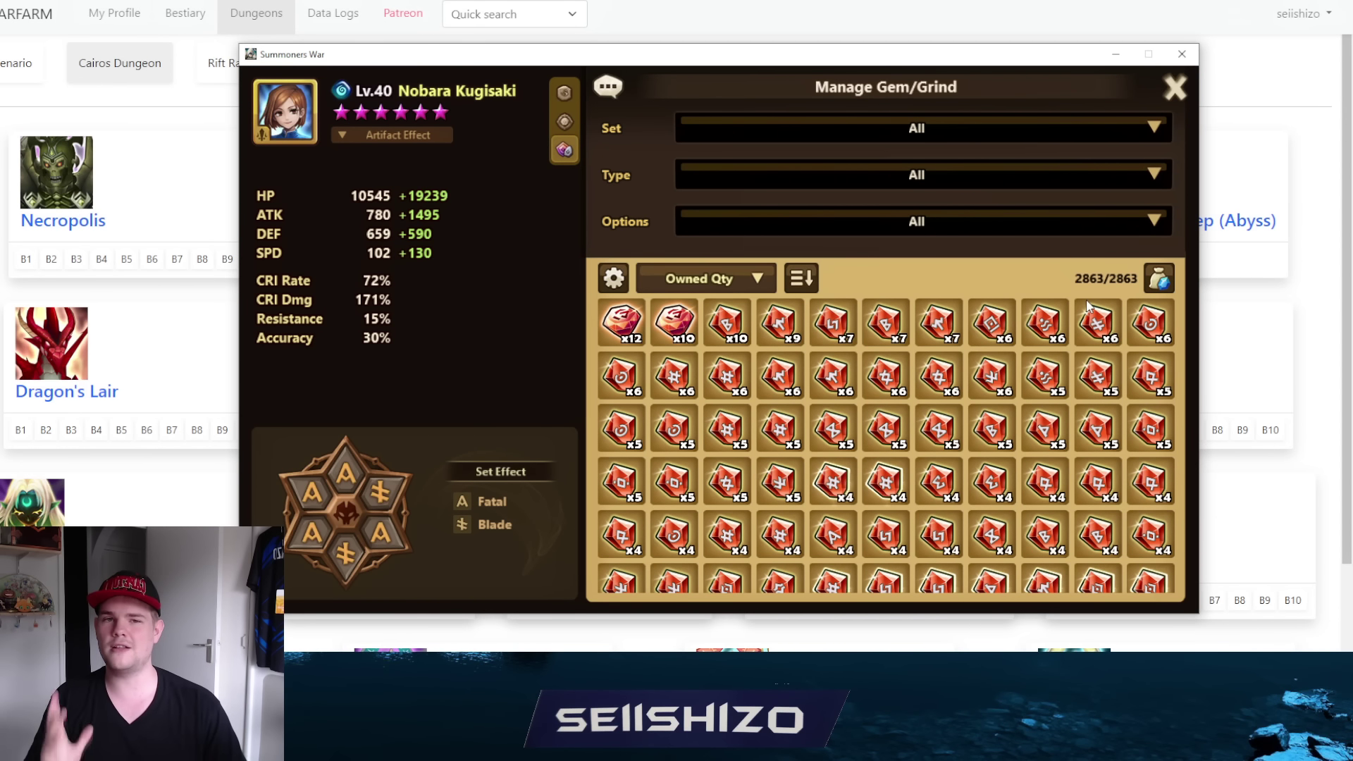
{"action": "left_click", "coordinate": [1172, 87]}
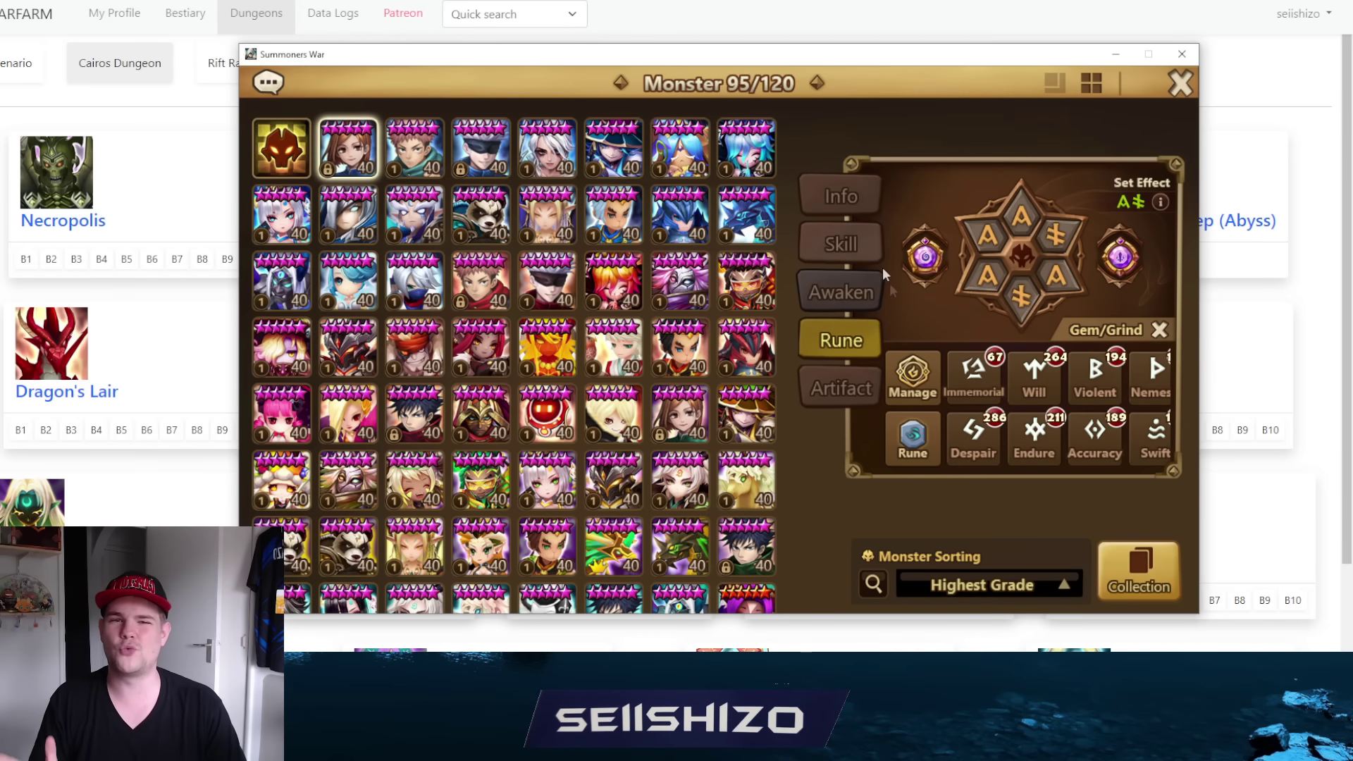
{"action": "left_click", "coordinate": [913, 377]}
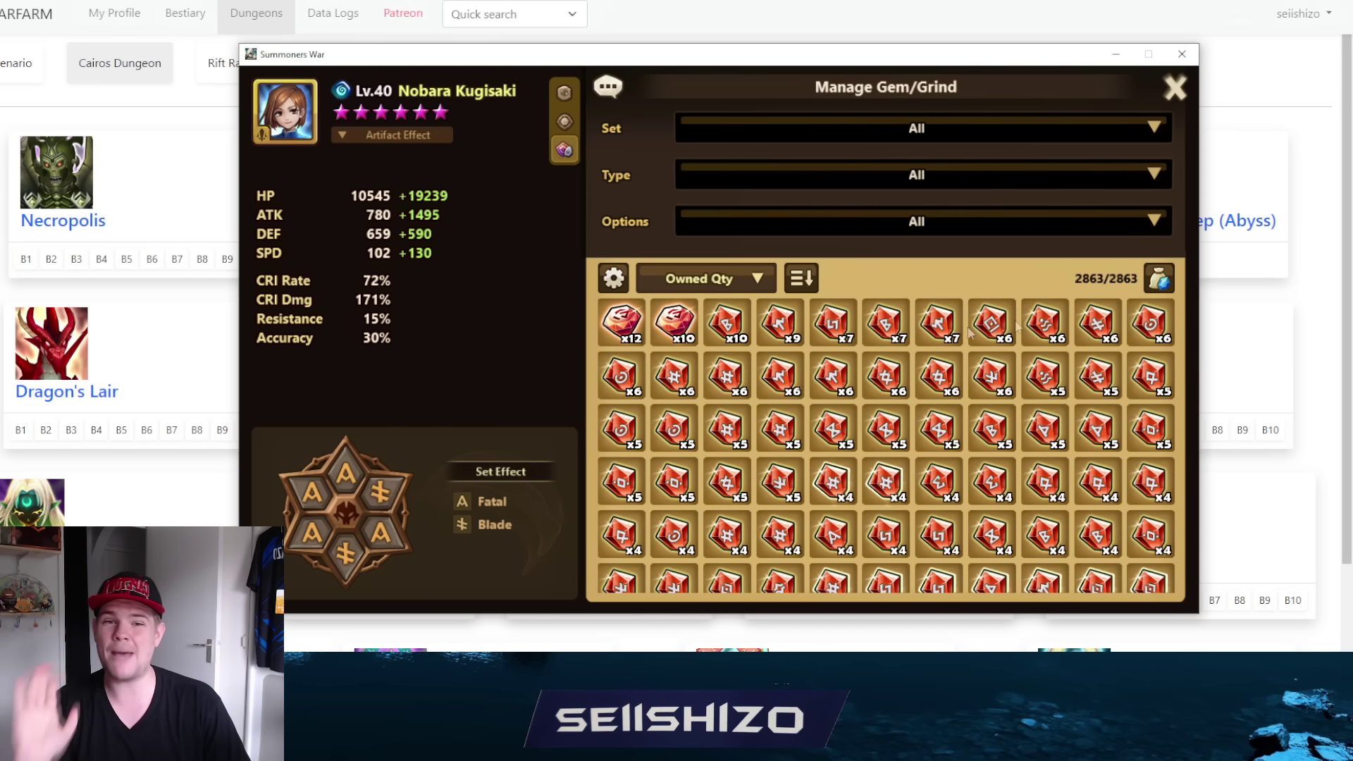
Inspect the details of the Immemorial Gem with the Resistance stat, check another Legend gem, and close the details.
{"action": "left_click", "coordinate": [629, 337]}
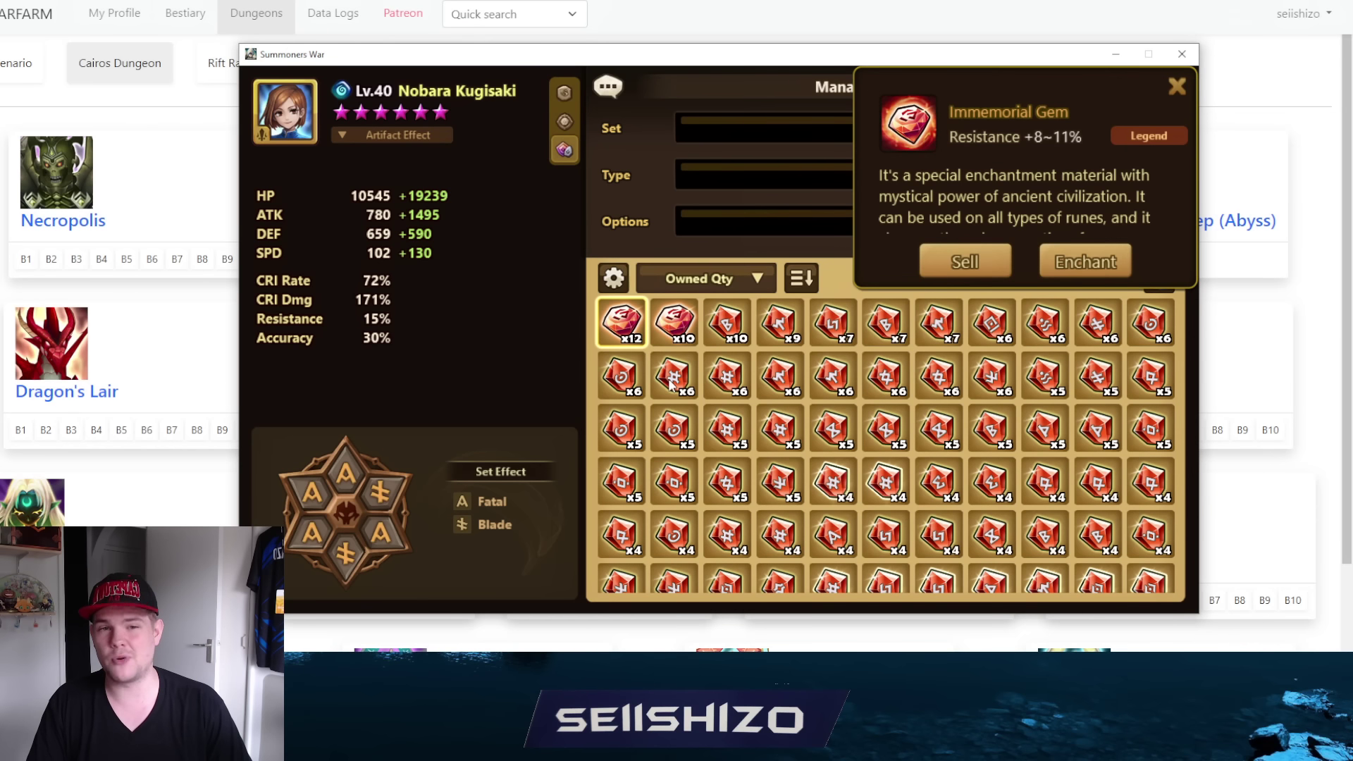
{"action": "left_click", "coordinate": [630, 340]}
{"action": "left_click", "coordinate": [628, 336]}
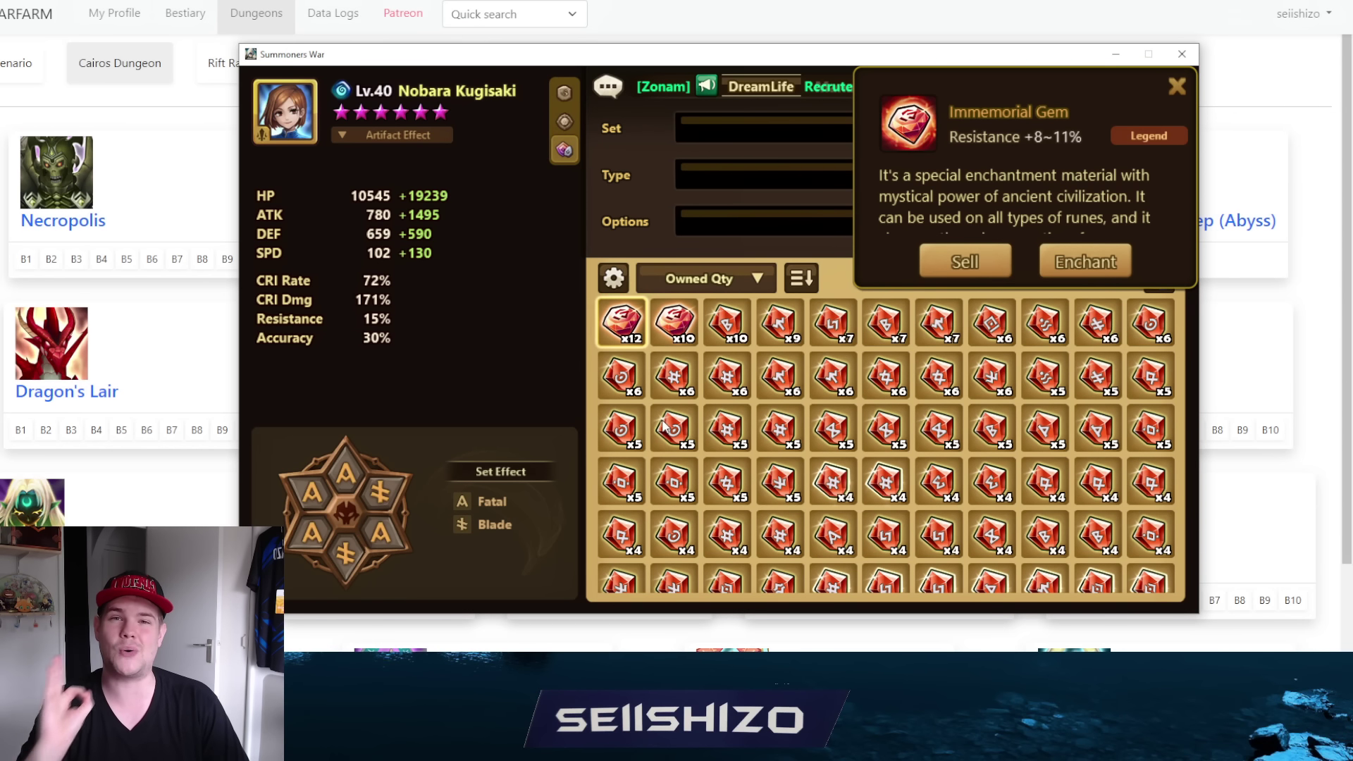
{"action": "left_click", "coordinate": [834, 428]}
{"action": "left_click", "coordinate": [1172, 90]}
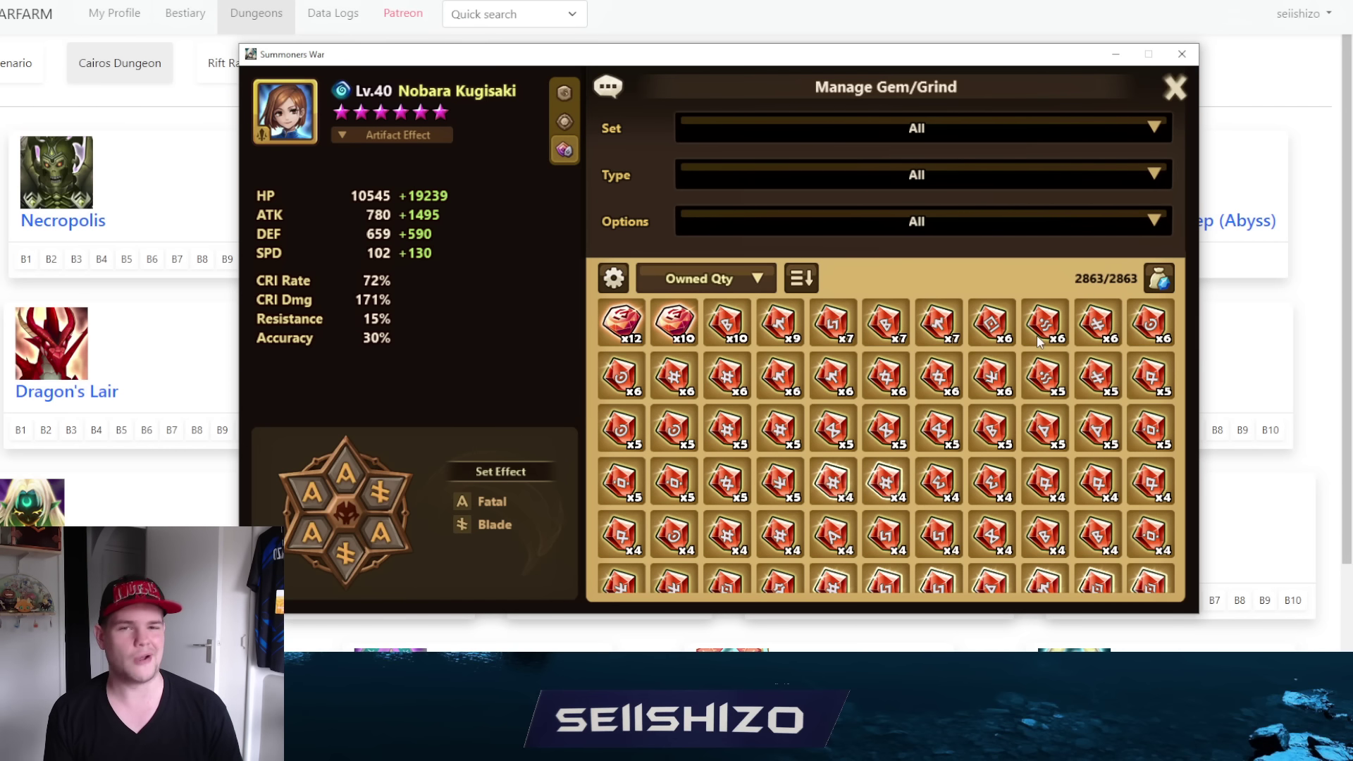
Check the details of the most-owned Hero gems, including the Despair gems, and return to the start of the inventory.
{"action": "scroll", "coordinate": [864, 449], "scroll_direction": "down", "scroll_amount": 10}
{"action": "mouse_move", "coordinate": [620, 461]}
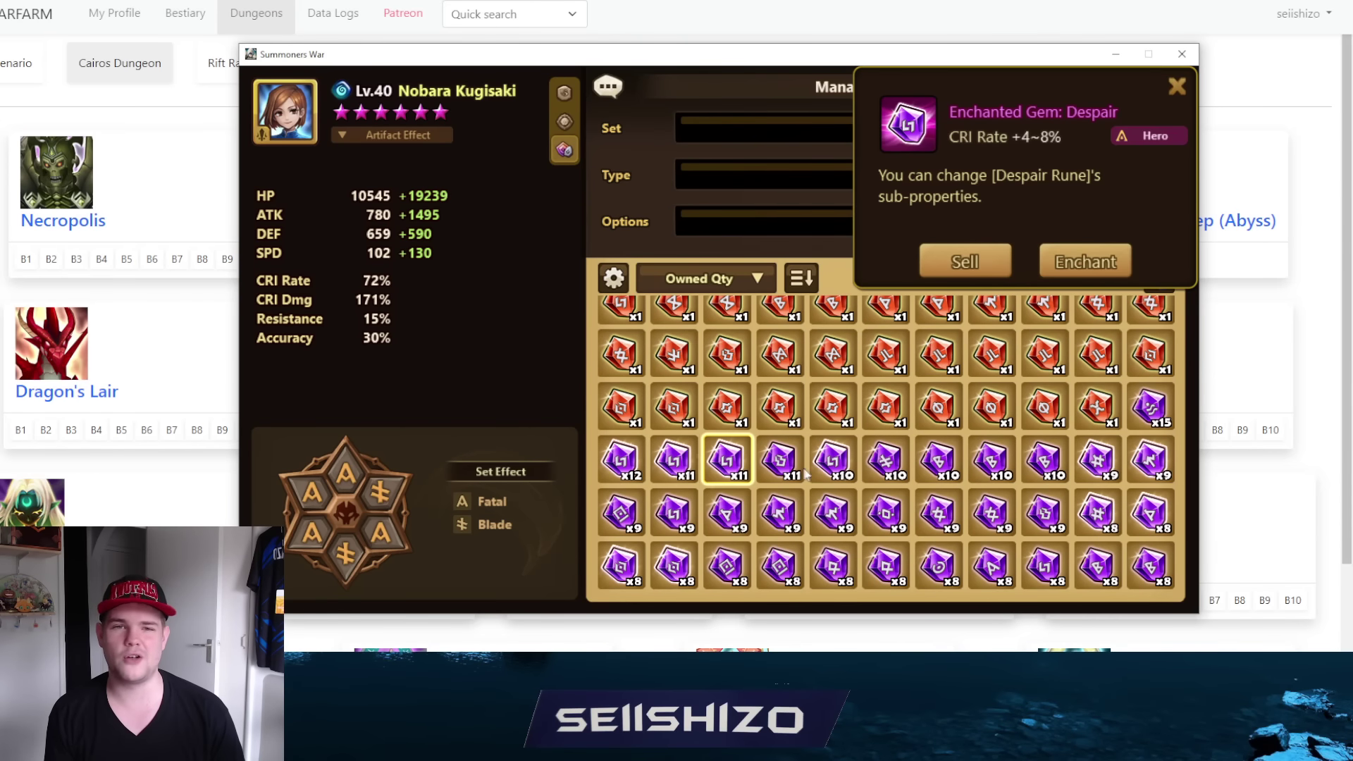
{"action": "scroll", "coordinate": [837, 465], "scroll_direction": "up", "scroll_amount": 5}
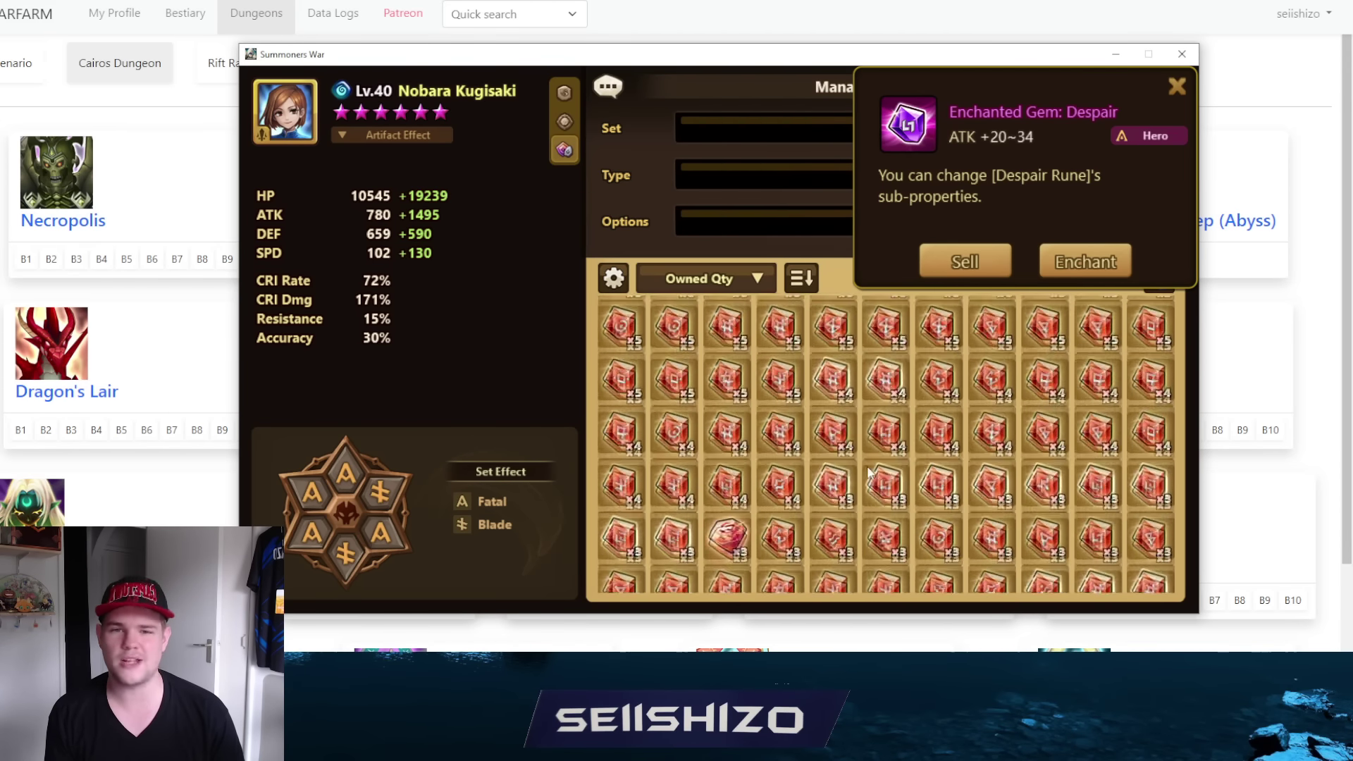
{"action": "scroll", "coordinate": [816, 418], "scroll_direction": "up", "scroll_amount": 6}
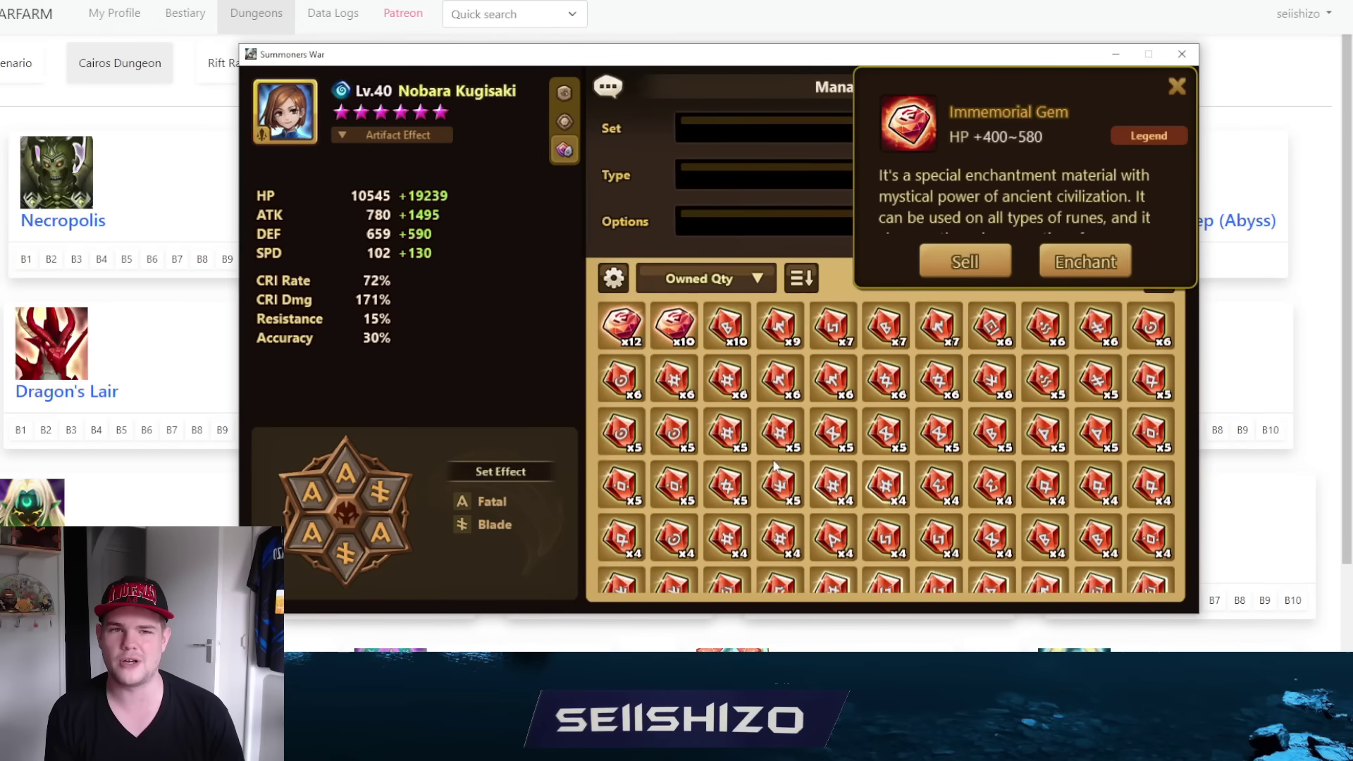
Inspect the details of the most-owned Legend gems one after another, ending with the Guard CRI Dmg gem, and close the details.
{"action": "left_click", "coordinate": [620, 323]}
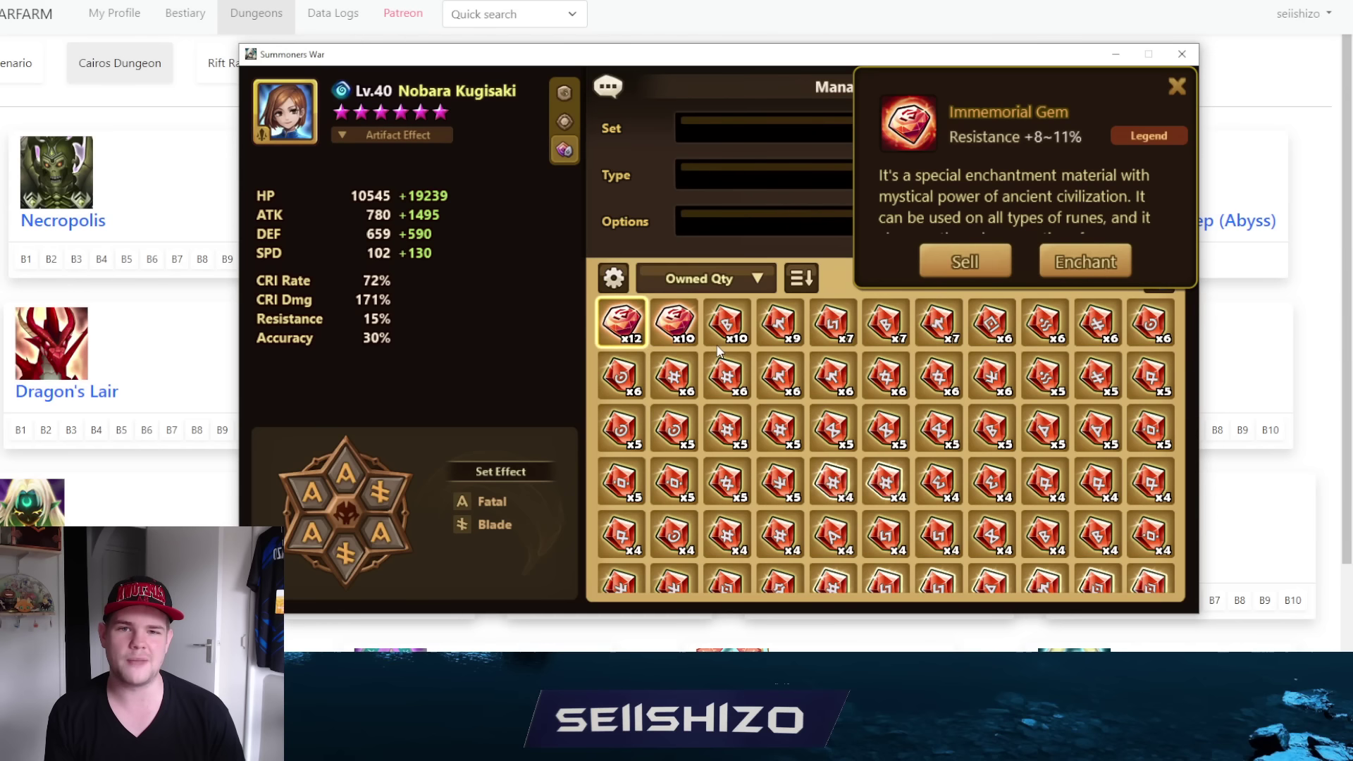
{"action": "left_click", "coordinate": [788, 326]}
{"action": "left_click", "coordinate": [830, 329]}
{"action": "left_click", "coordinate": [883, 331]}
{"action": "left_click", "coordinate": [939, 324]}
{"action": "left_click", "coordinate": [992, 324]}
{"action": "left_click", "coordinate": [1044, 325]}
{"action": "left_click", "coordinate": [1098, 324]}
{"action": "left_click", "coordinate": [994, 328]}
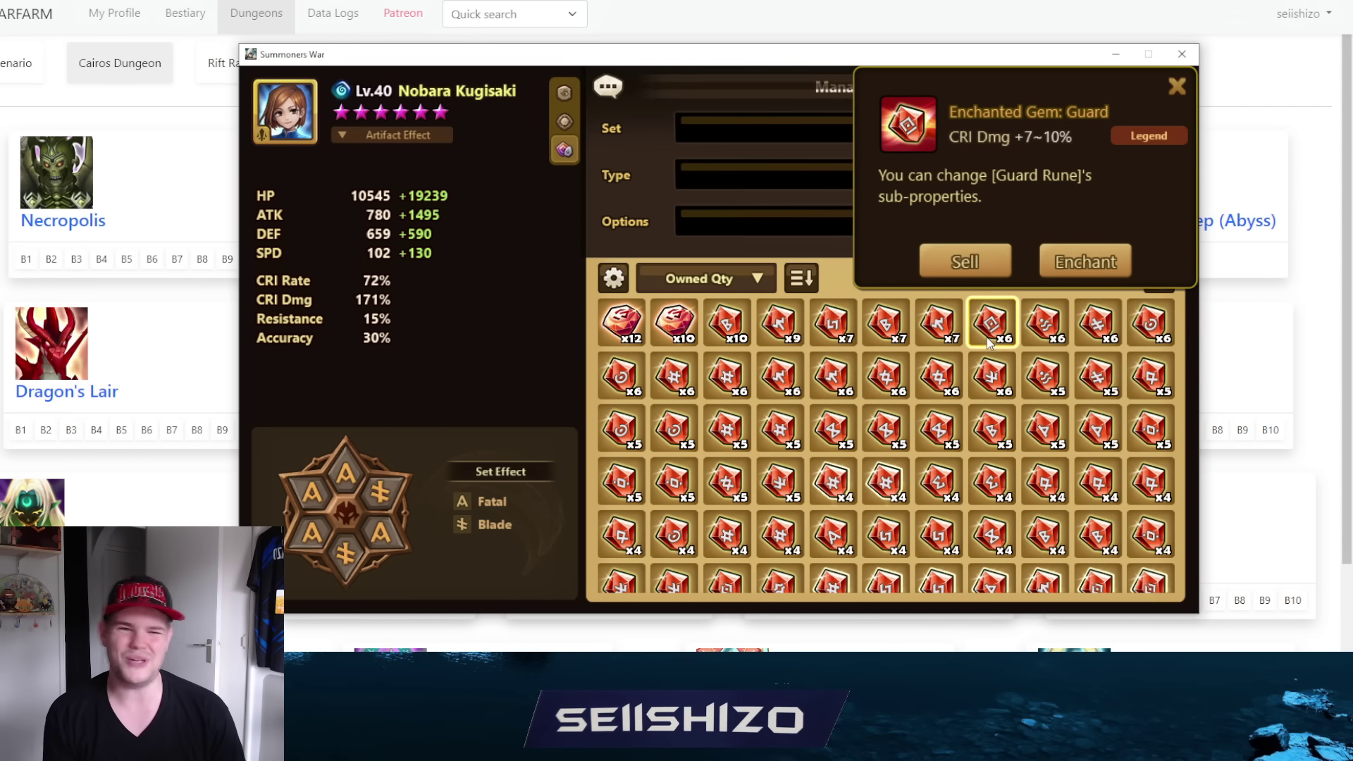
{"action": "left_click", "coordinate": [1178, 89]}
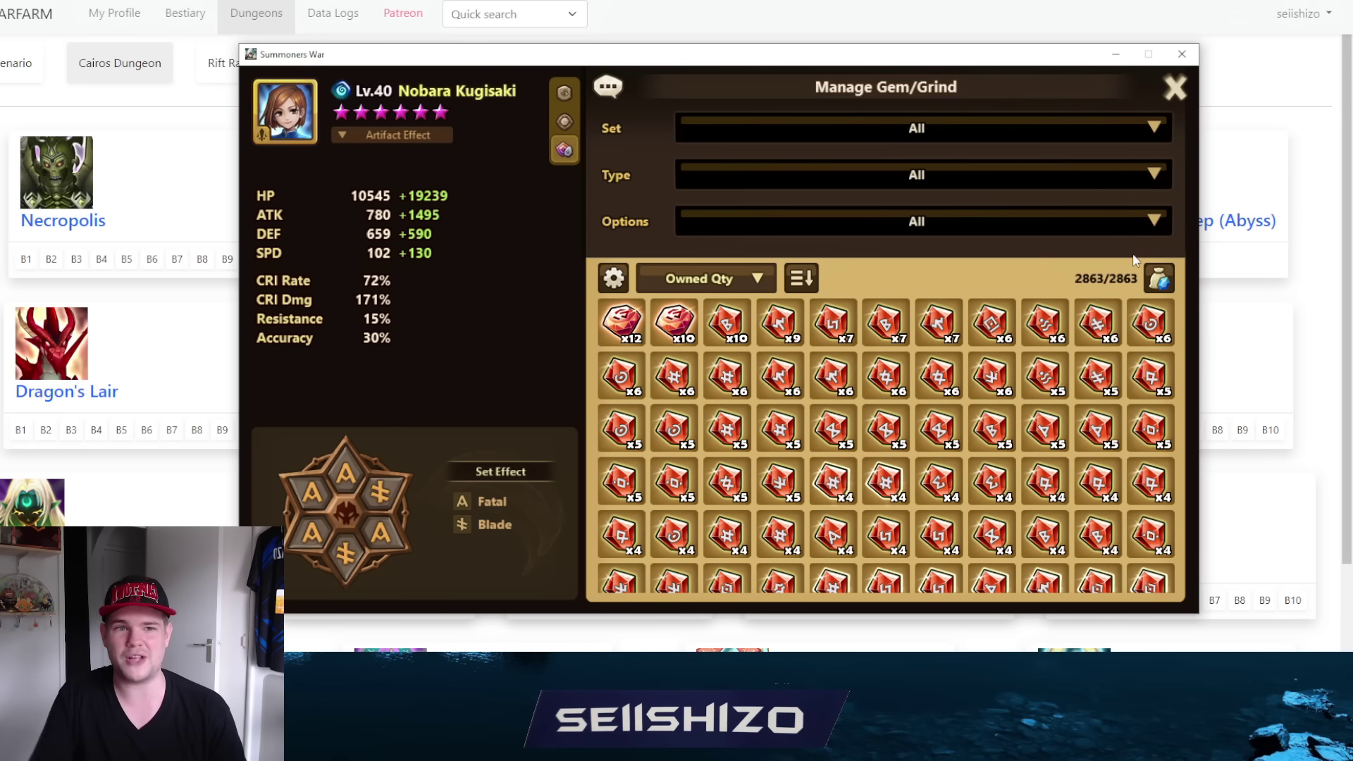
Examine the owned quantities of the Legend and Hero gems, continuing through the inventory to the Hero grindstones.
{"action": "left_click_drag", "start_coordinate": [1039, 361], "coordinate": [1023, 202]}
{"action": "scroll", "coordinate": [1020, 386], "scroll_direction": "down", "scroll_amount": 15}
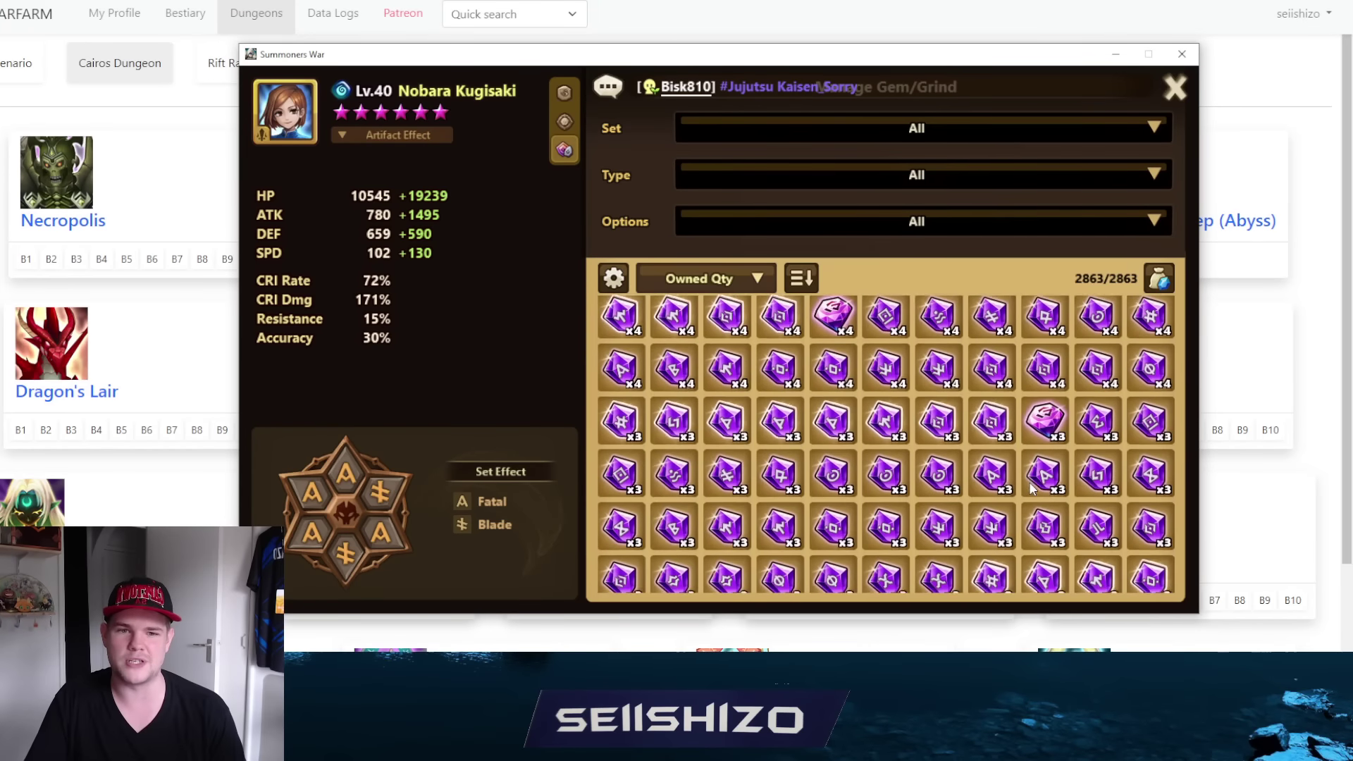
{"action": "scroll", "coordinate": [1019, 386], "scroll_direction": "up", "scroll_amount": 15}
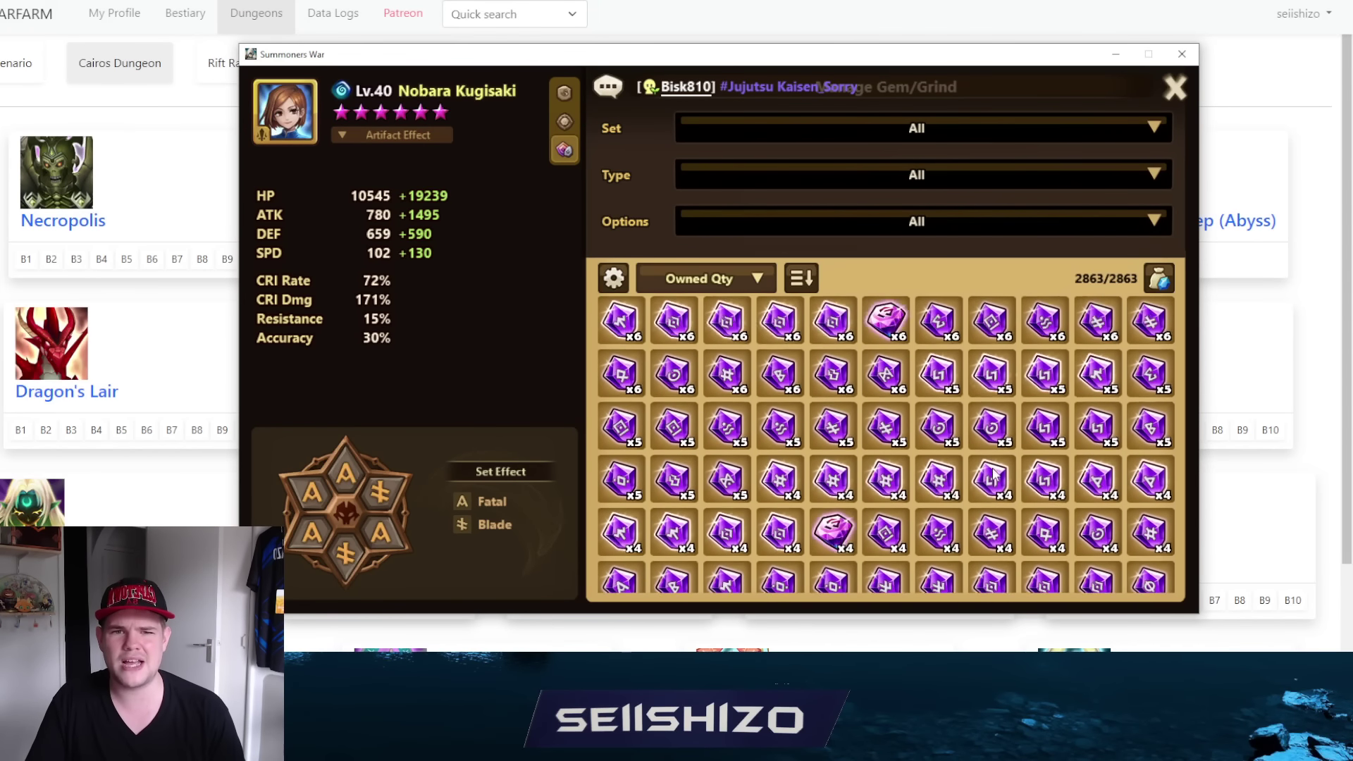
{"action": "scroll", "coordinate": [971, 406], "scroll_direction": "up", "scroll_amount": 5}
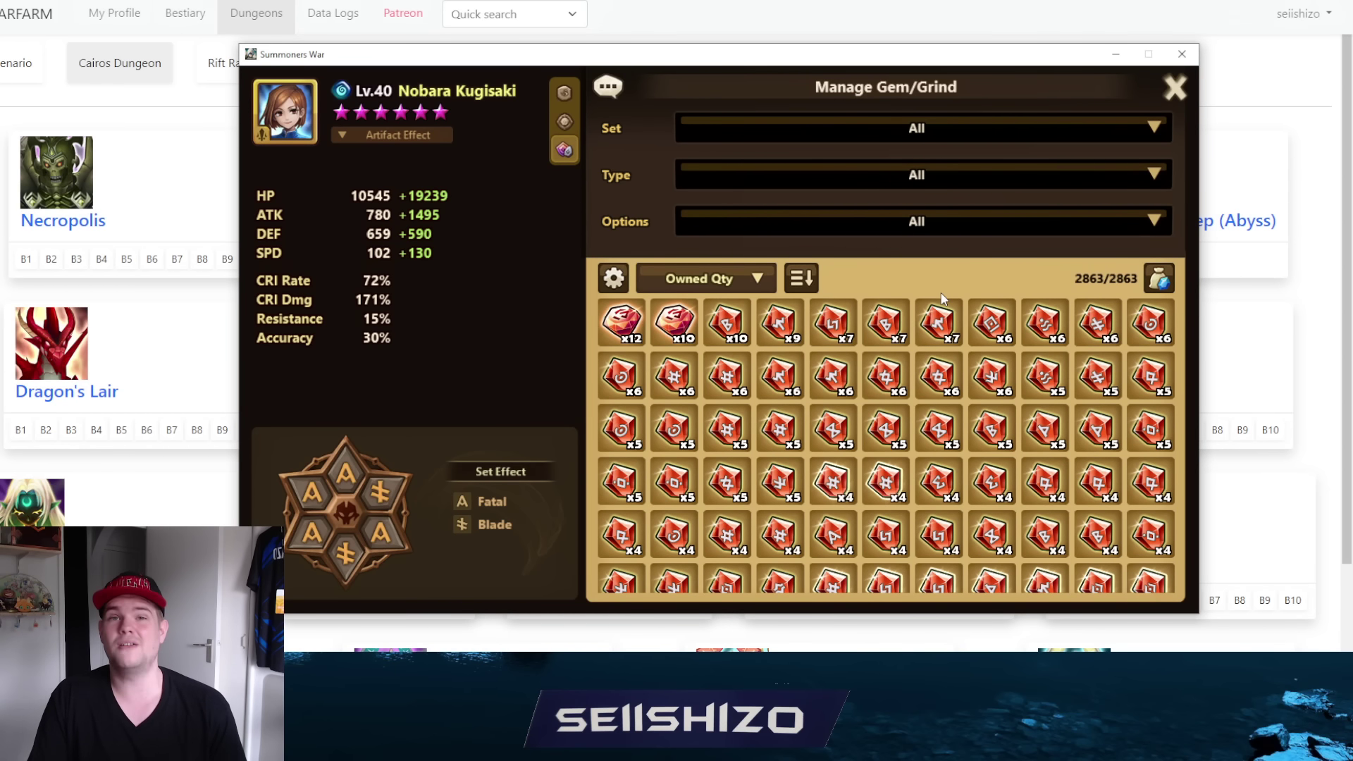
{"action": "scroll", "coordinate": [930, 494], "scroll_direction": "down", "scroll_amount": 10}
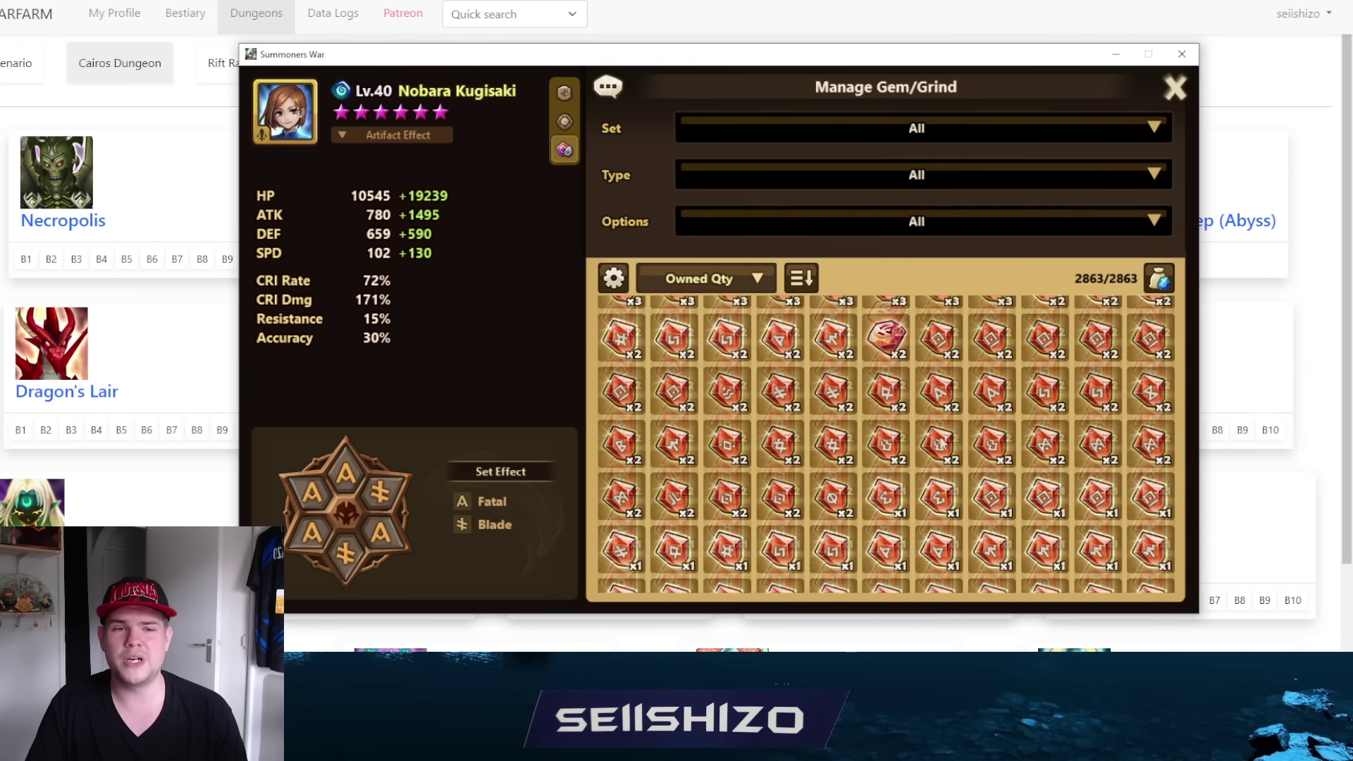
{"action": "scroll", "coordinate": [927, 533], "scroll_direction": "down", "scroll_amount": 10}
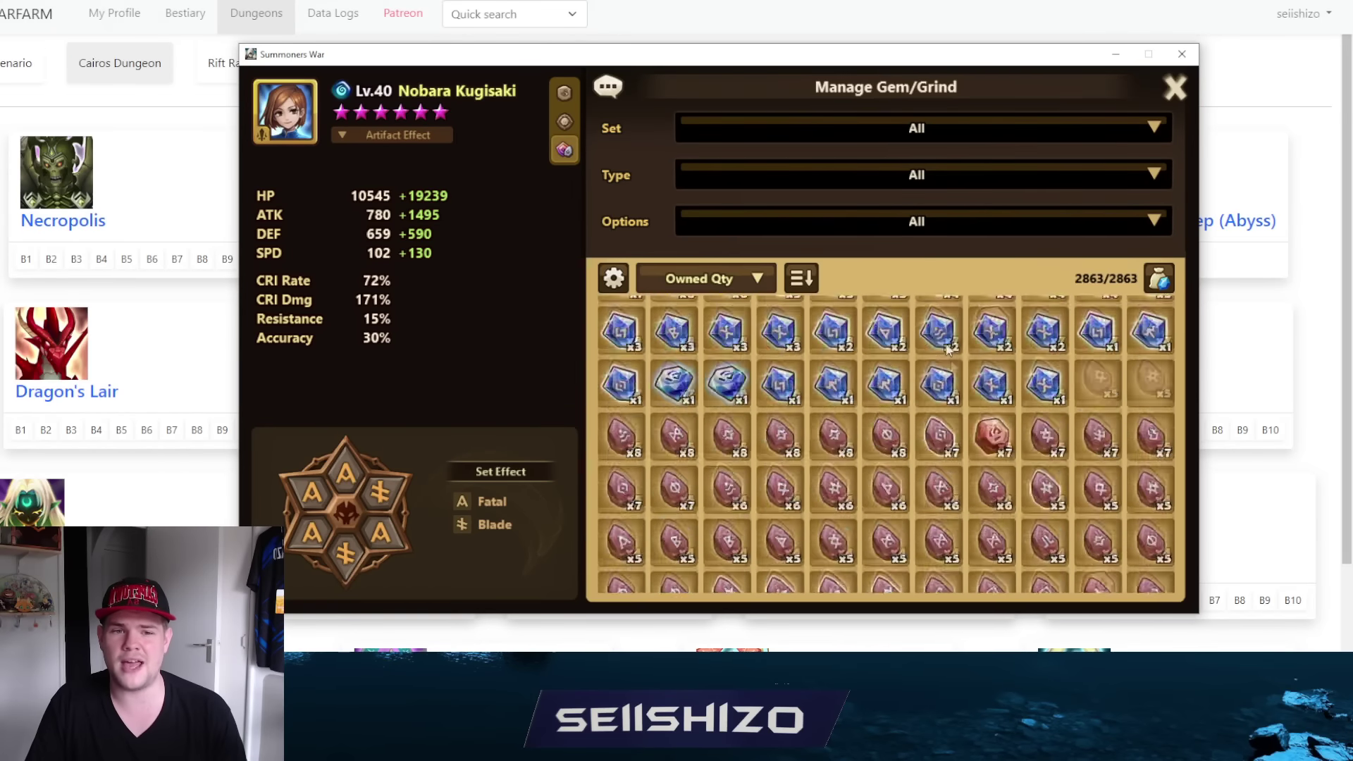
{"action": "scroll", "coordinate": [1015, 443], "scroll_direction": "down", "scroll_amount": 10}
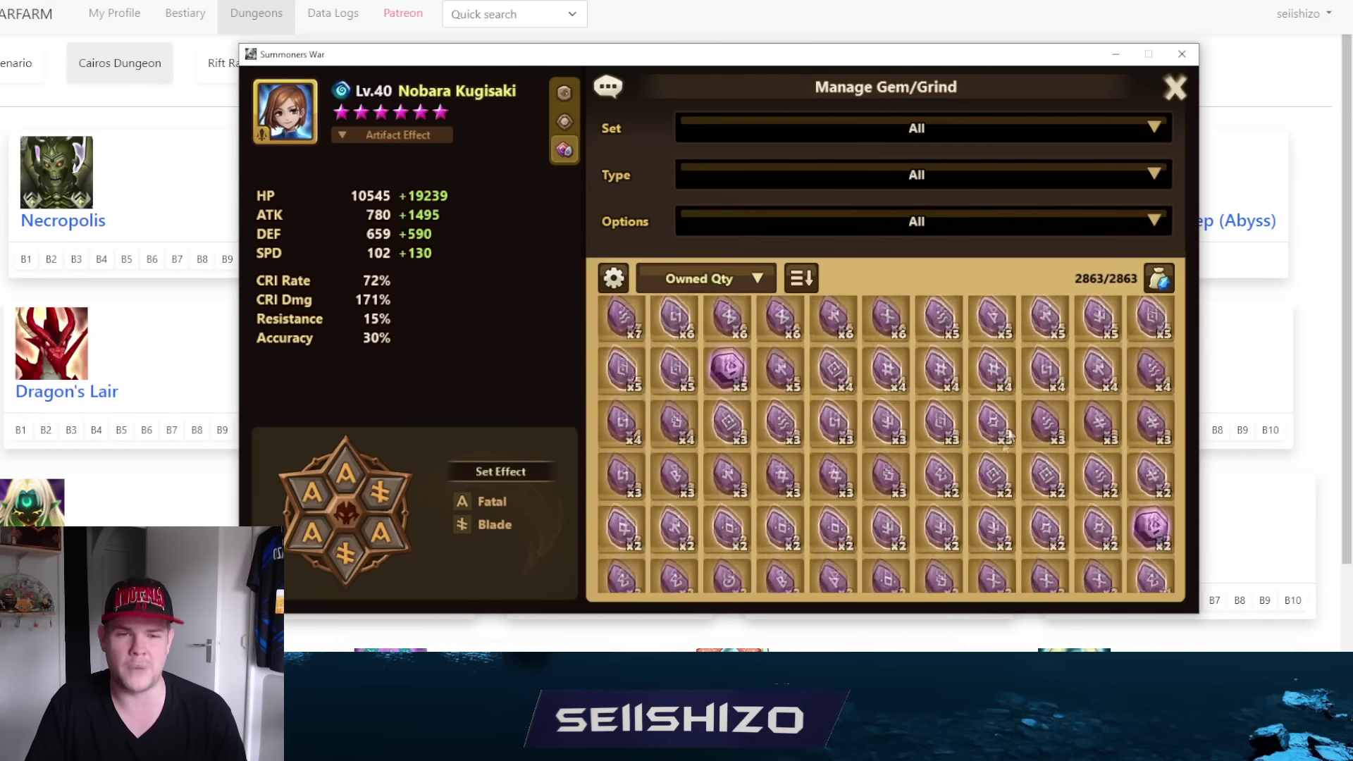